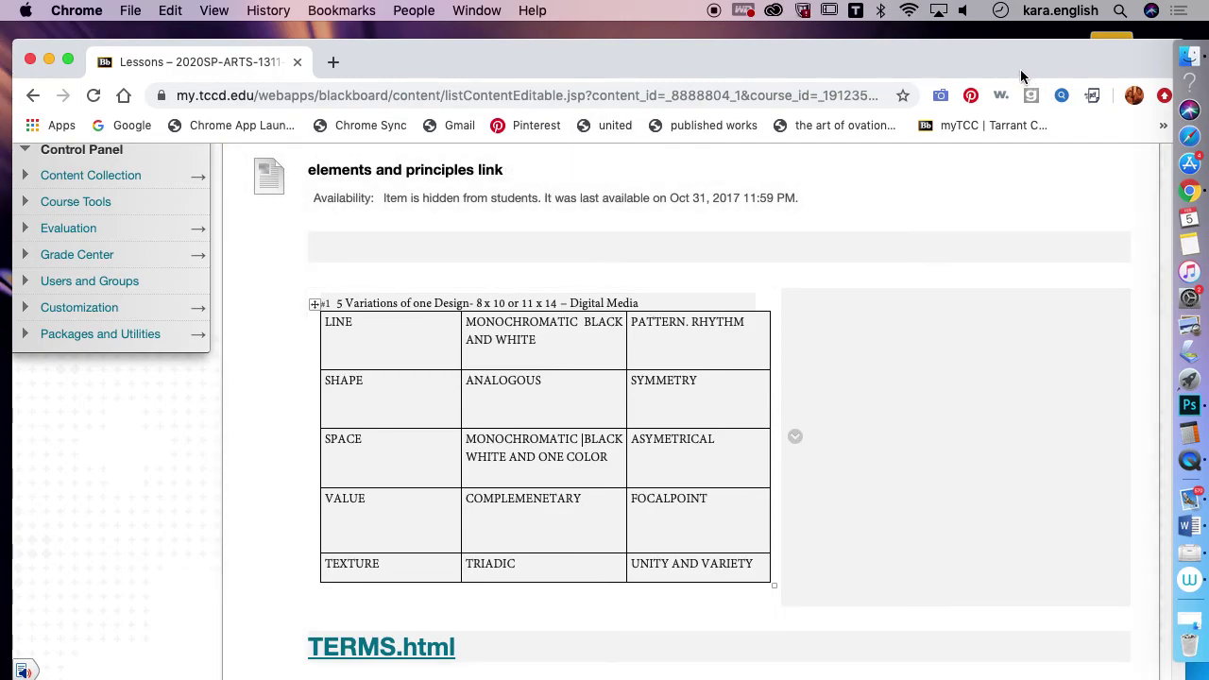
Move the browser window up against the menu bar so more of the course page fits on screen
drag(1020, 69, 1018, 40)
drag(828, 73, 835, 41)
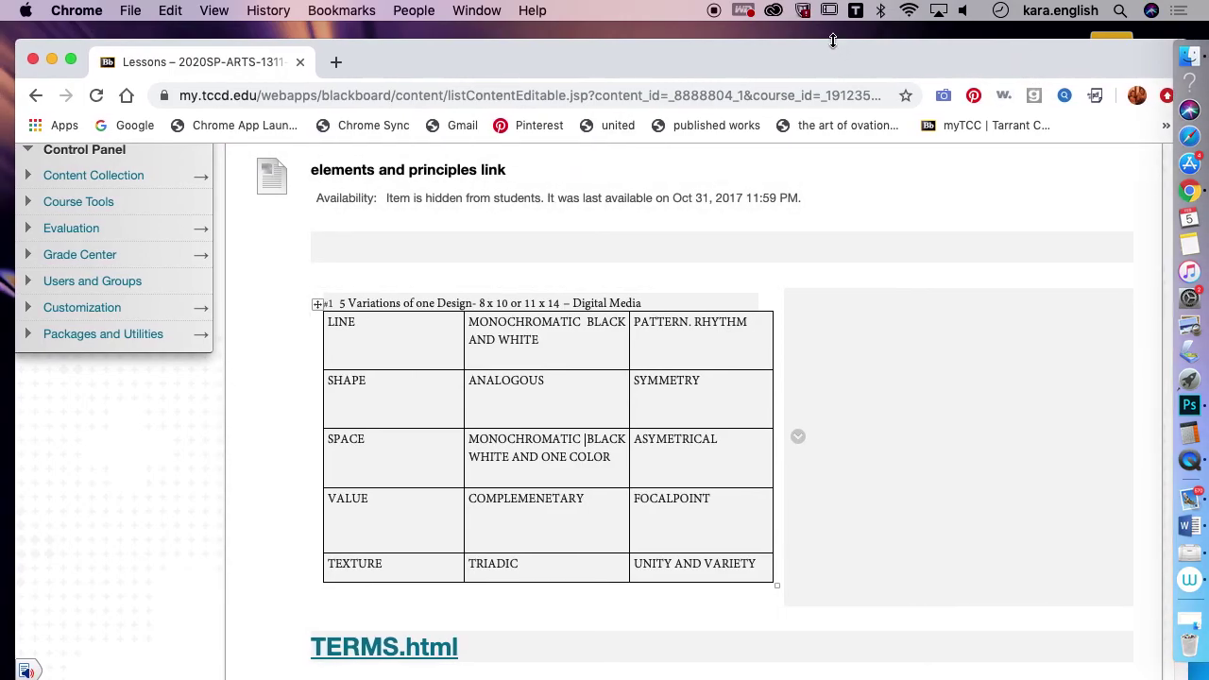
drag(752, 63, 756, 46)
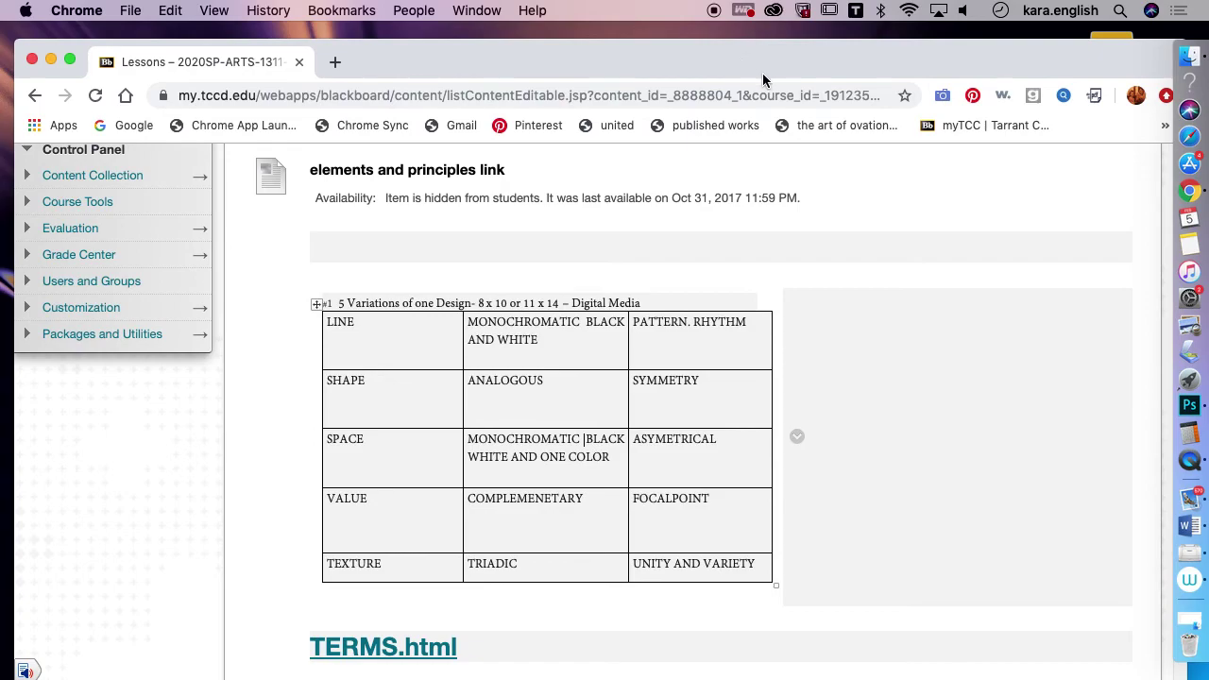
drag(475, 80, 472, 60)
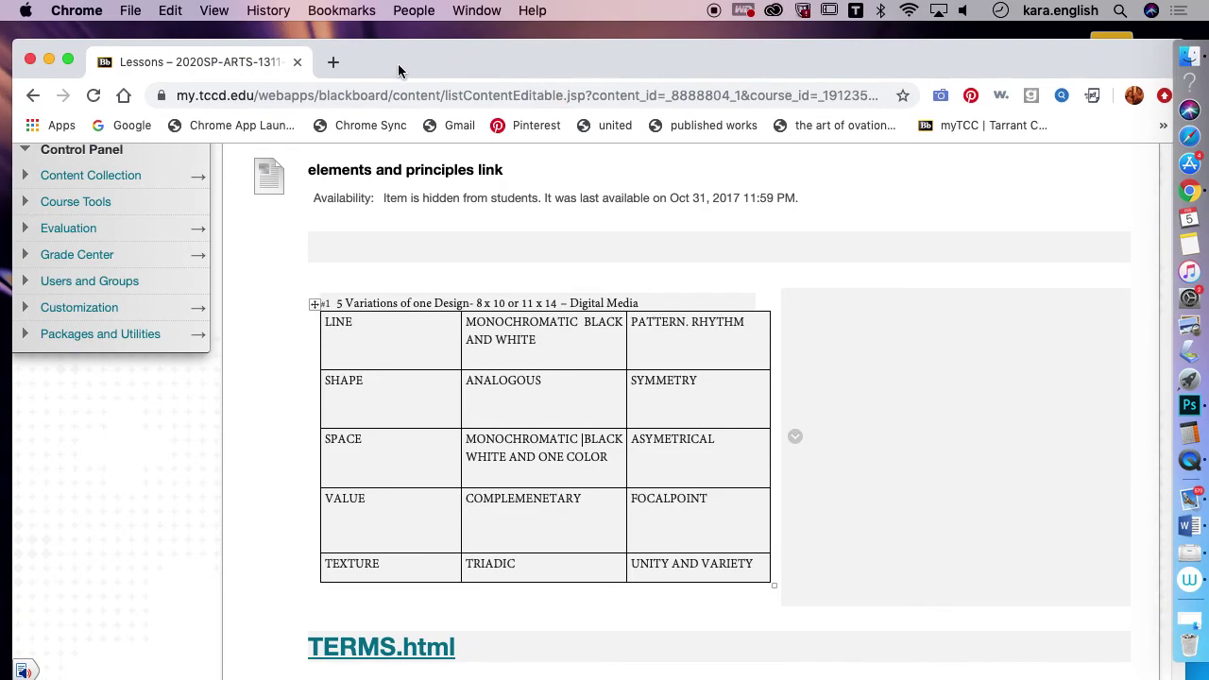
drag(323, 58, 328, 33)
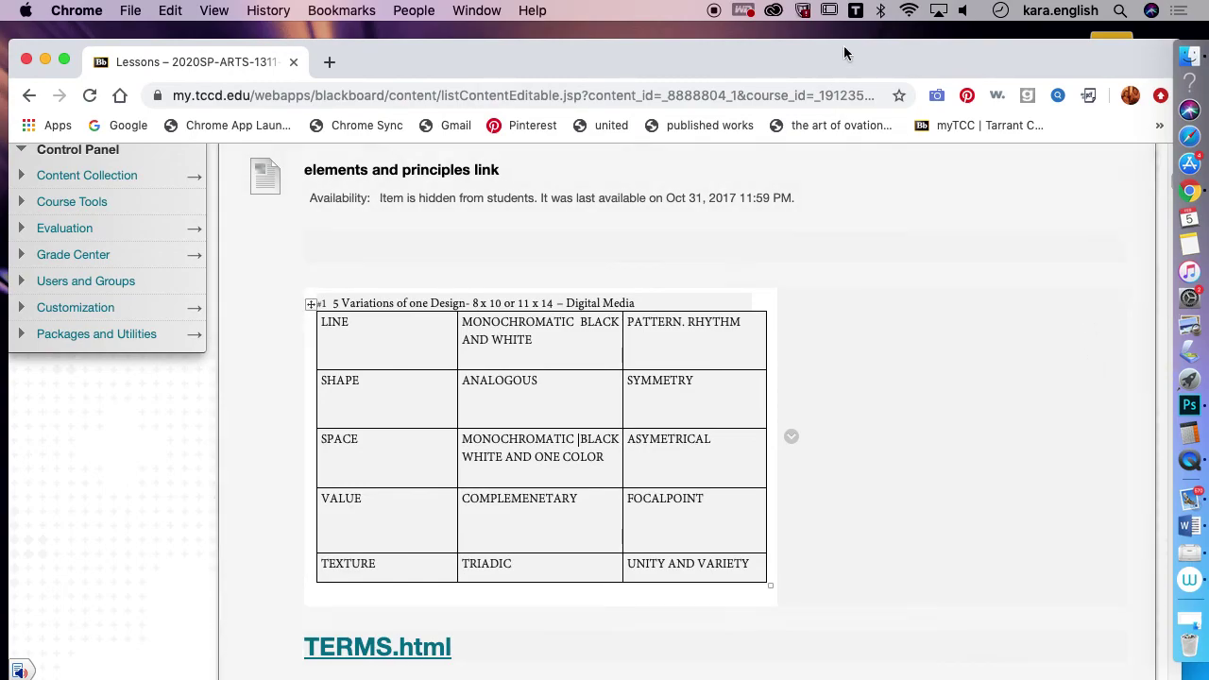
drag(856, 44, 846, 27)
Open the Triadic Color link from the course lessons and look over the example collage on the blog
drag(1166, 163, 1166, 194)
click(376, 237)
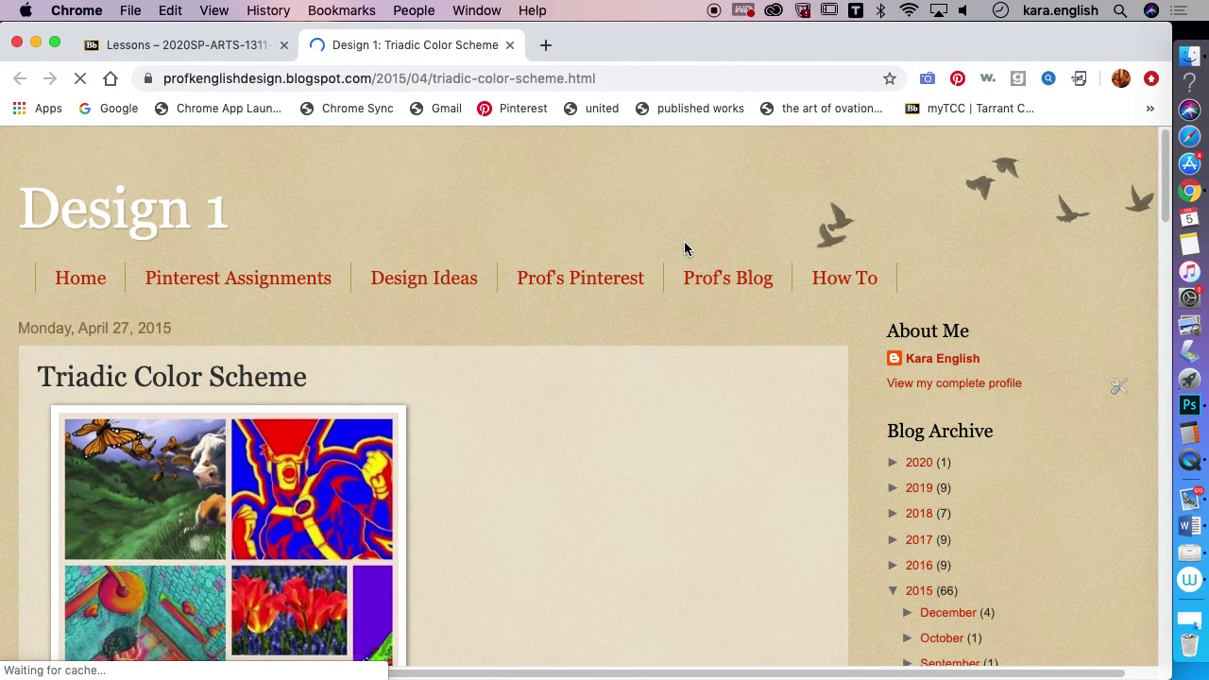
drag(1168, 197, 1172, 245)
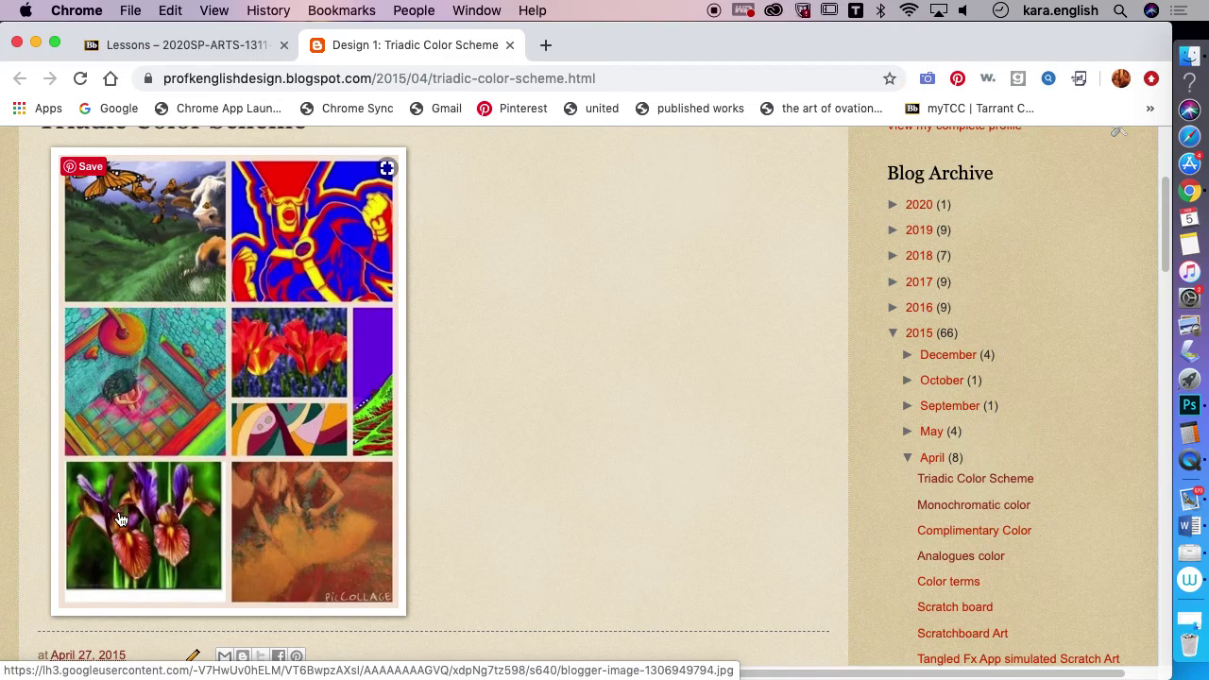
scroll(212, 425, down, 3)
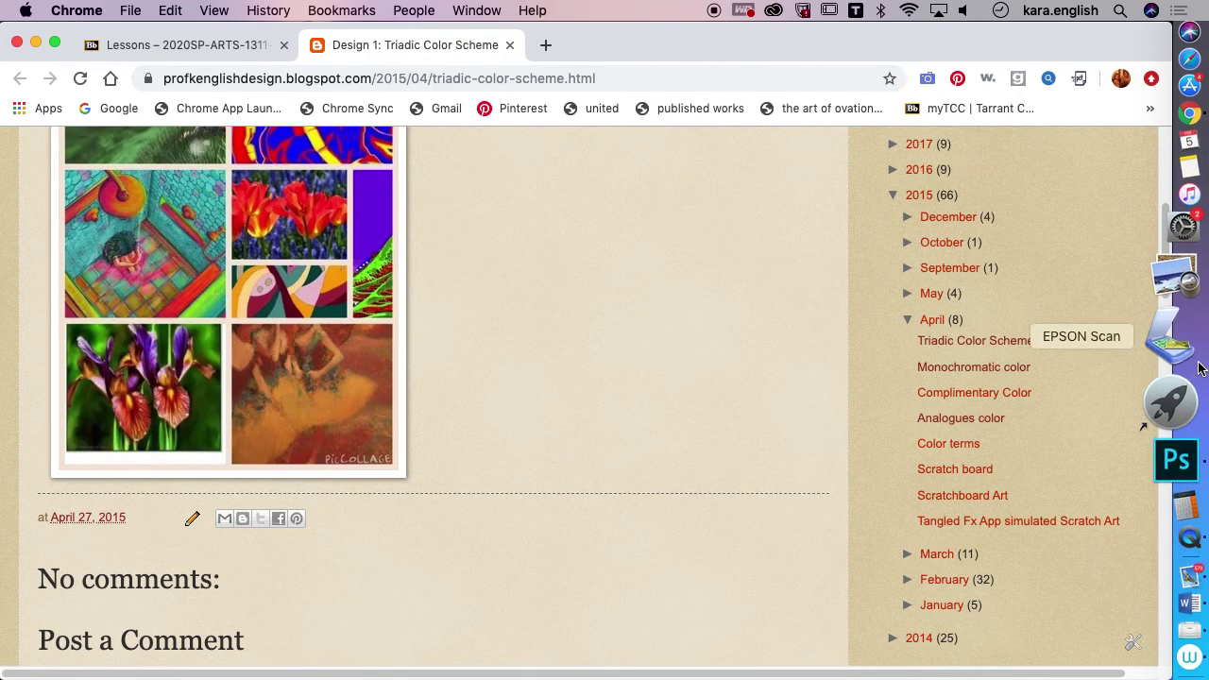
scroll(1167, 262, up, 5)
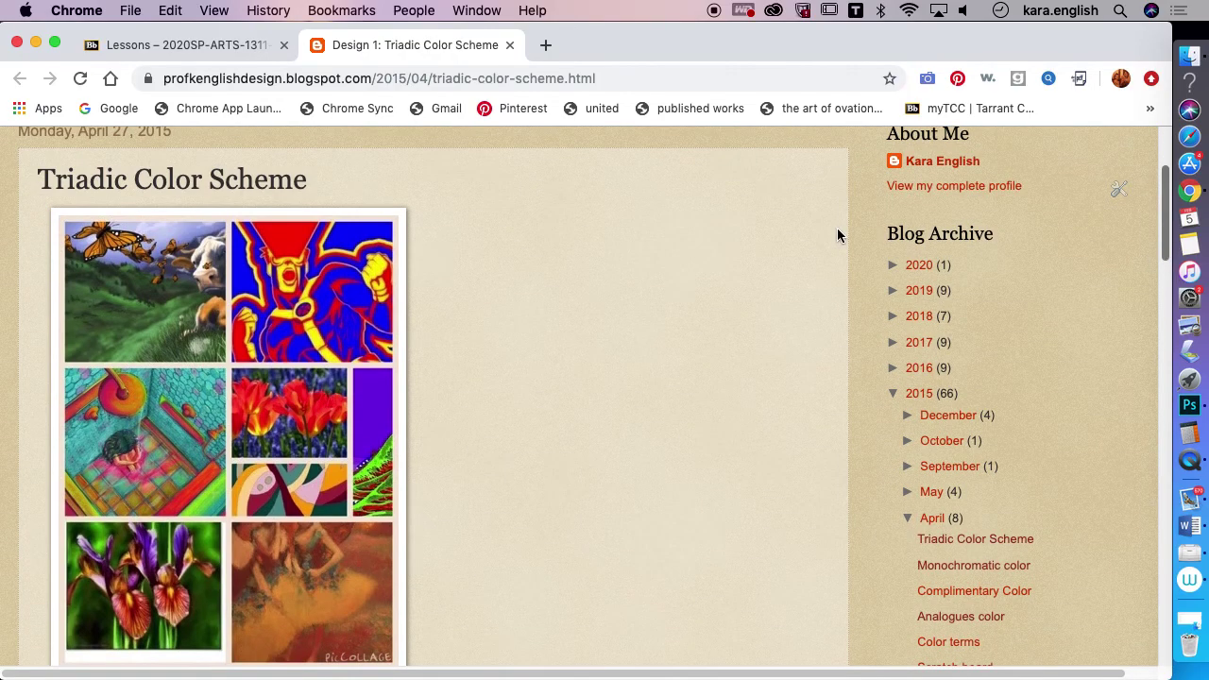
Return to the Lessons page, open the Texture link under Principles and examine the actual, implied and subversive texture examples
click(210, 46)
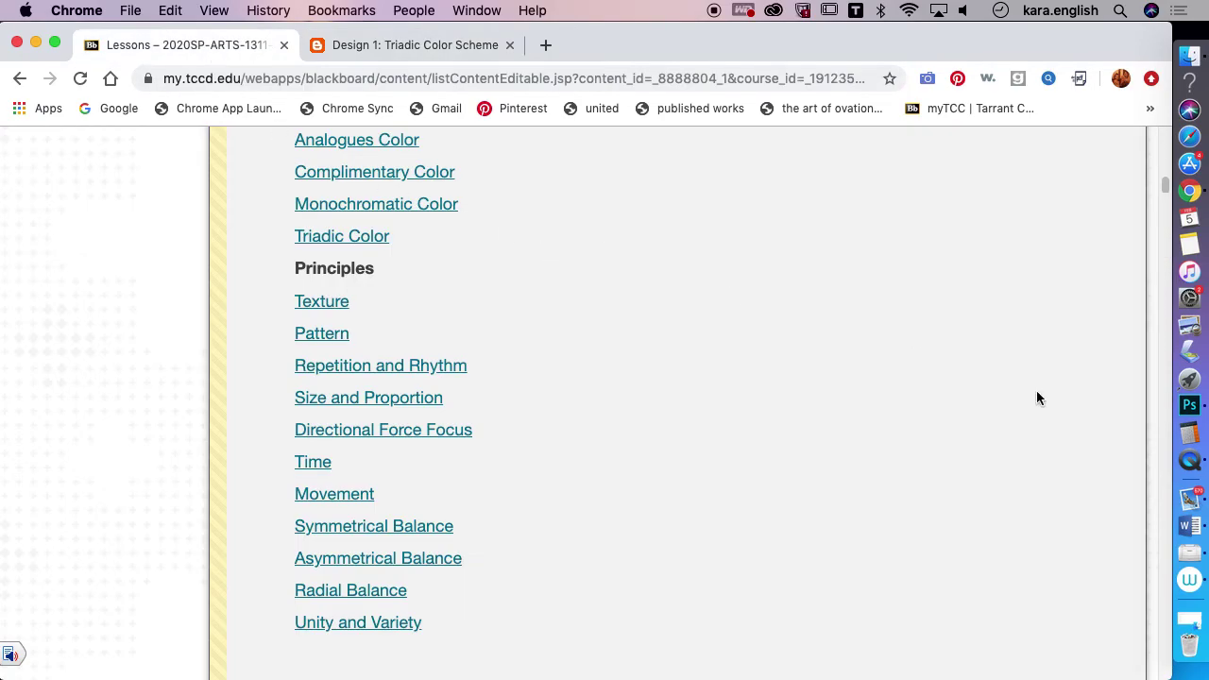
scroll(1168, 189, up, 5)
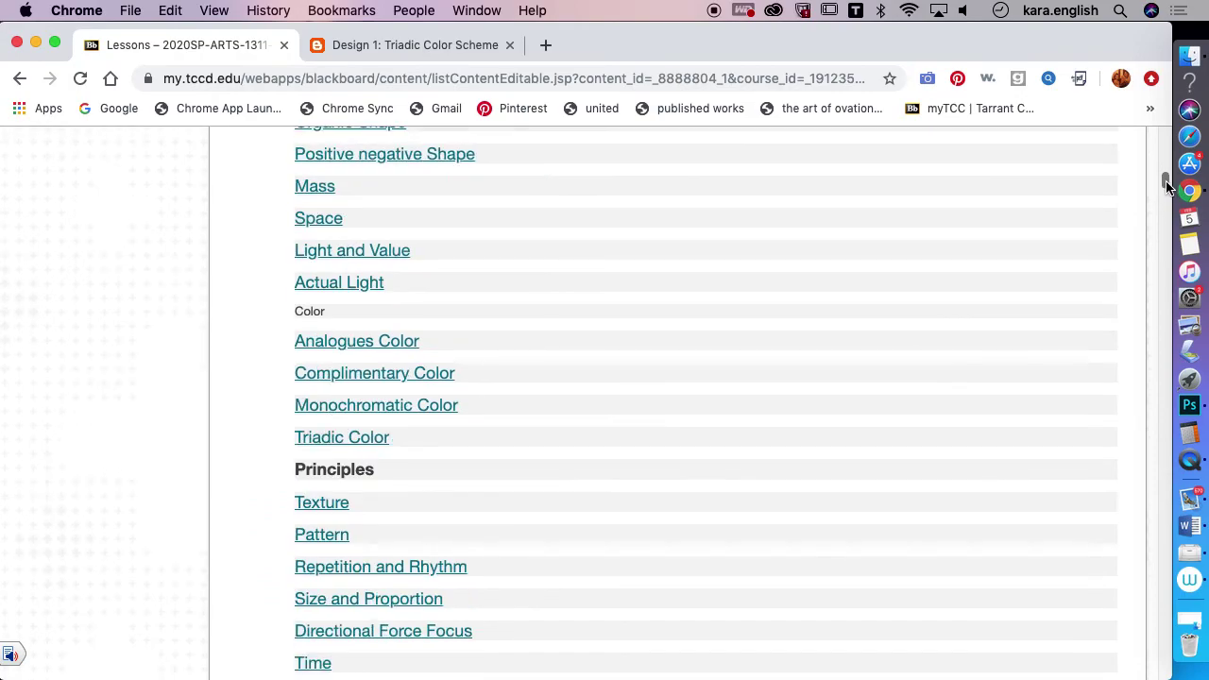
scroll(1168, 184, down, 3)
scroll(1168, 189, up, 1)
scroll(1168, 189, down, 2)
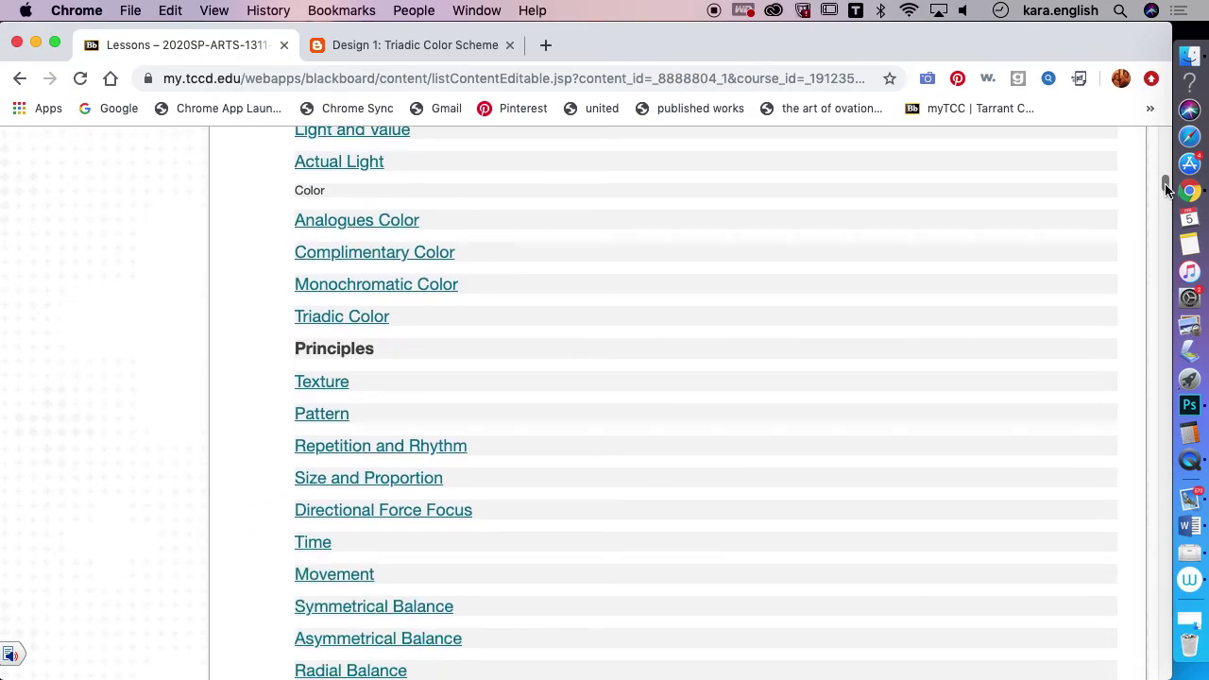
click(333, 384)
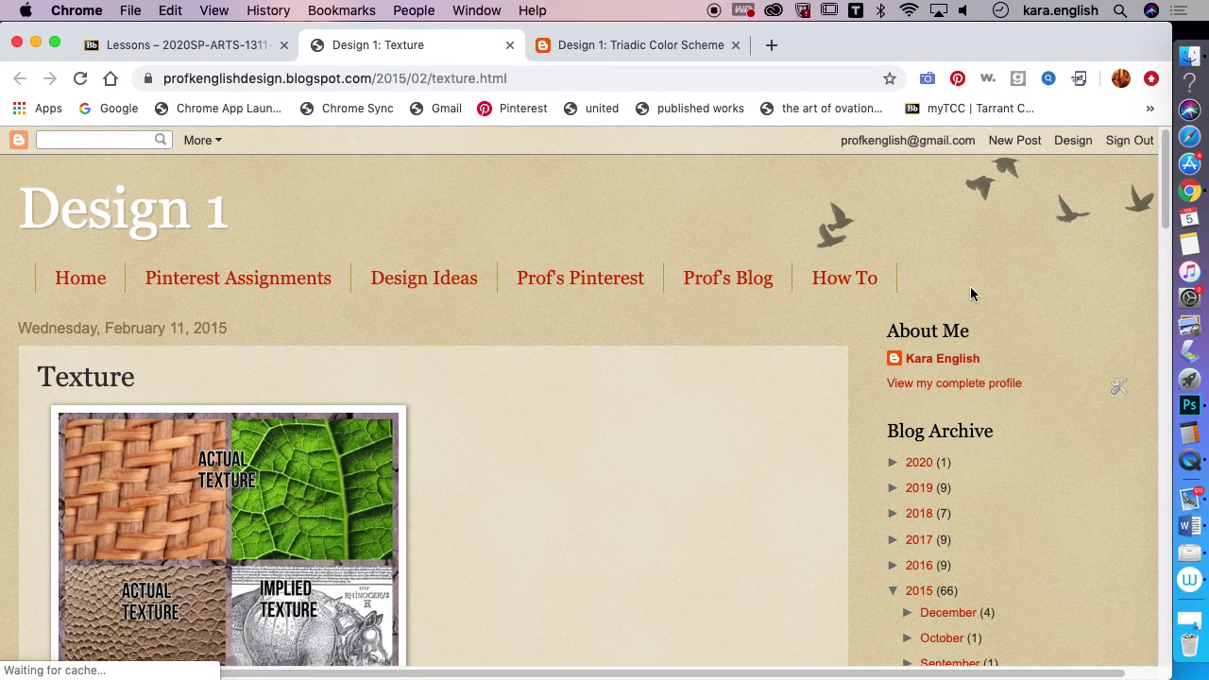
scroll(1146, 236, down, 5)
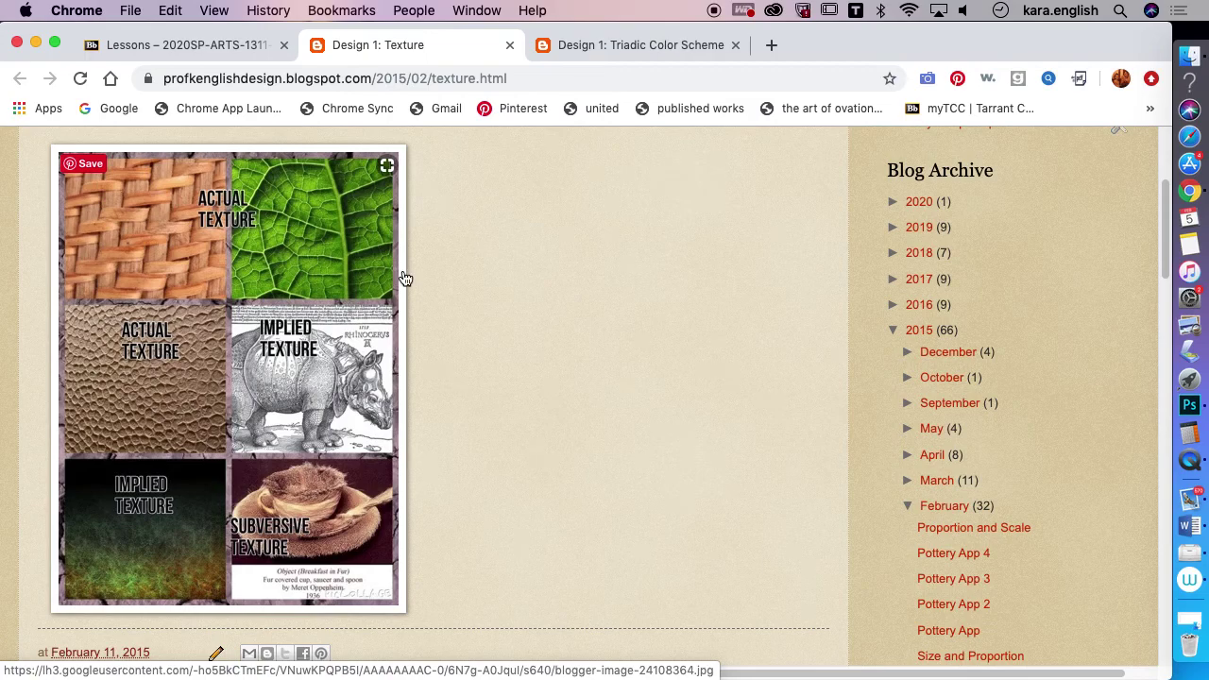
Go back to the Lessons page, open the Pattern link under Principles and view the pattern examples
click(174, 48)
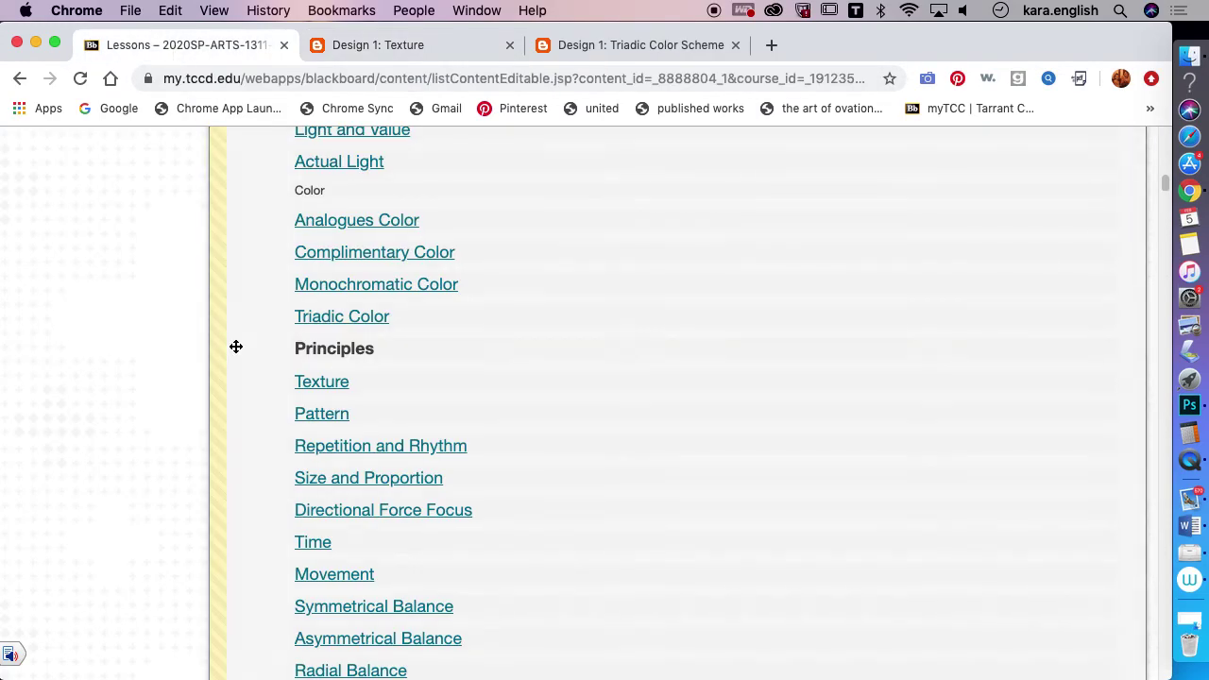
click(327, 415)
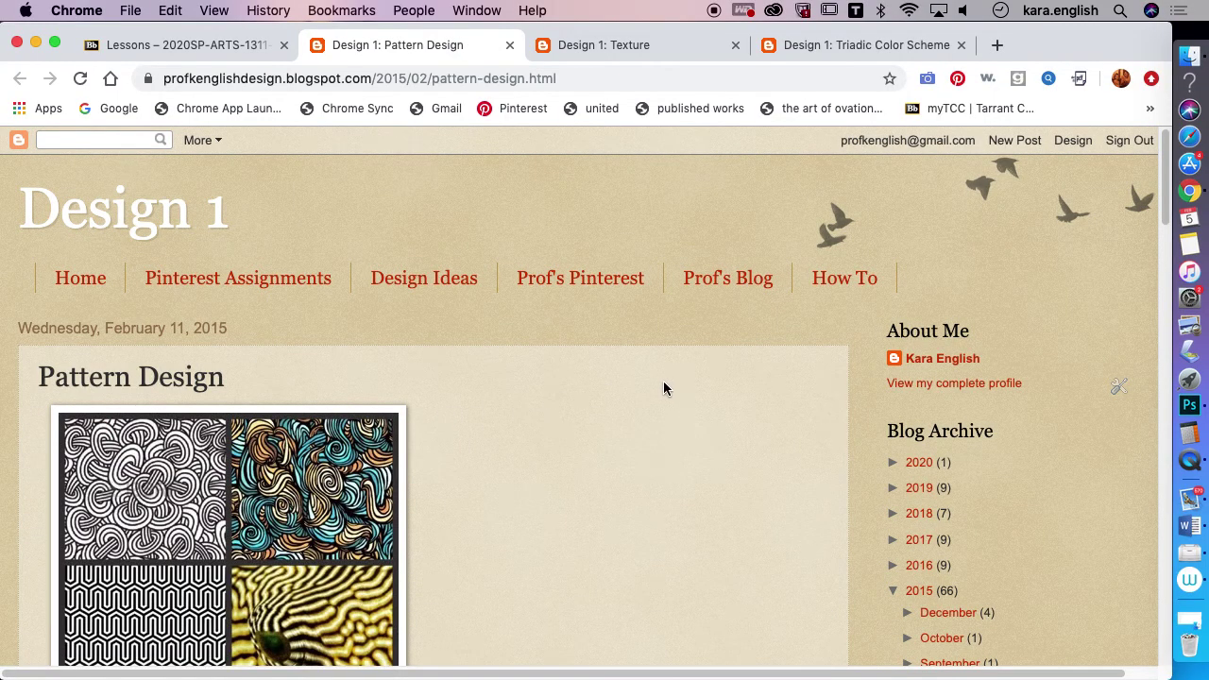
drag(1164, 172, 1167, 218)
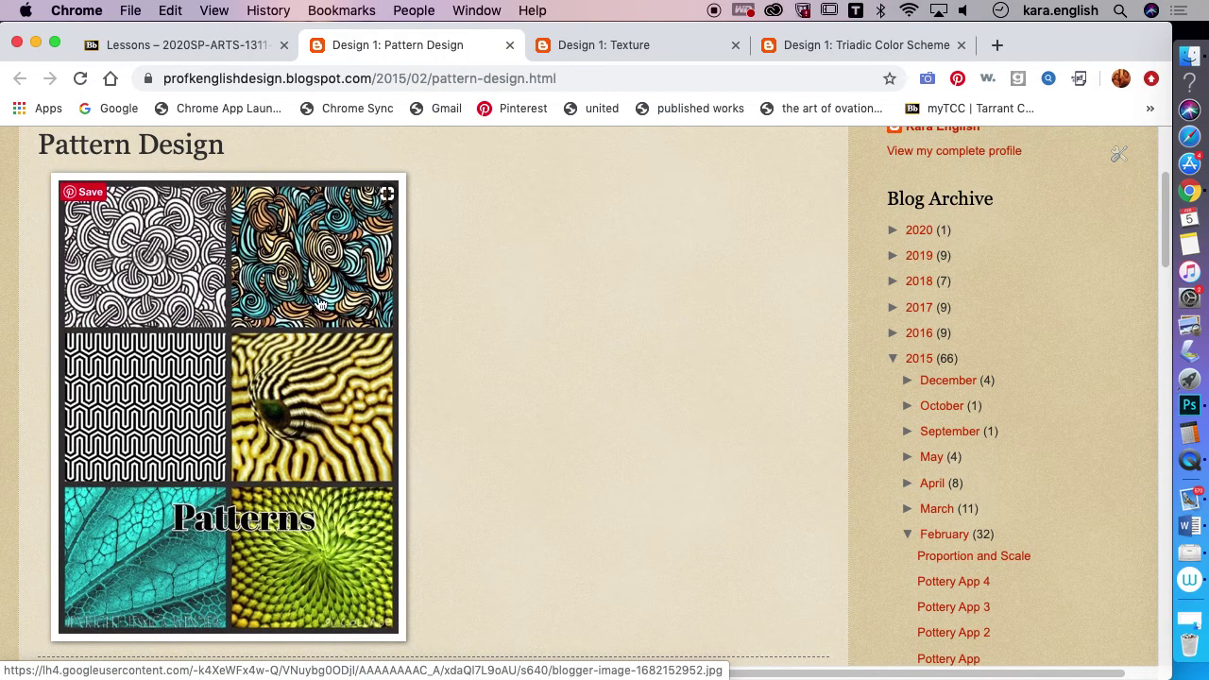
Return to the top of the Lessons page and open the full set screenshot PNG from the Files item
click(198, 45)
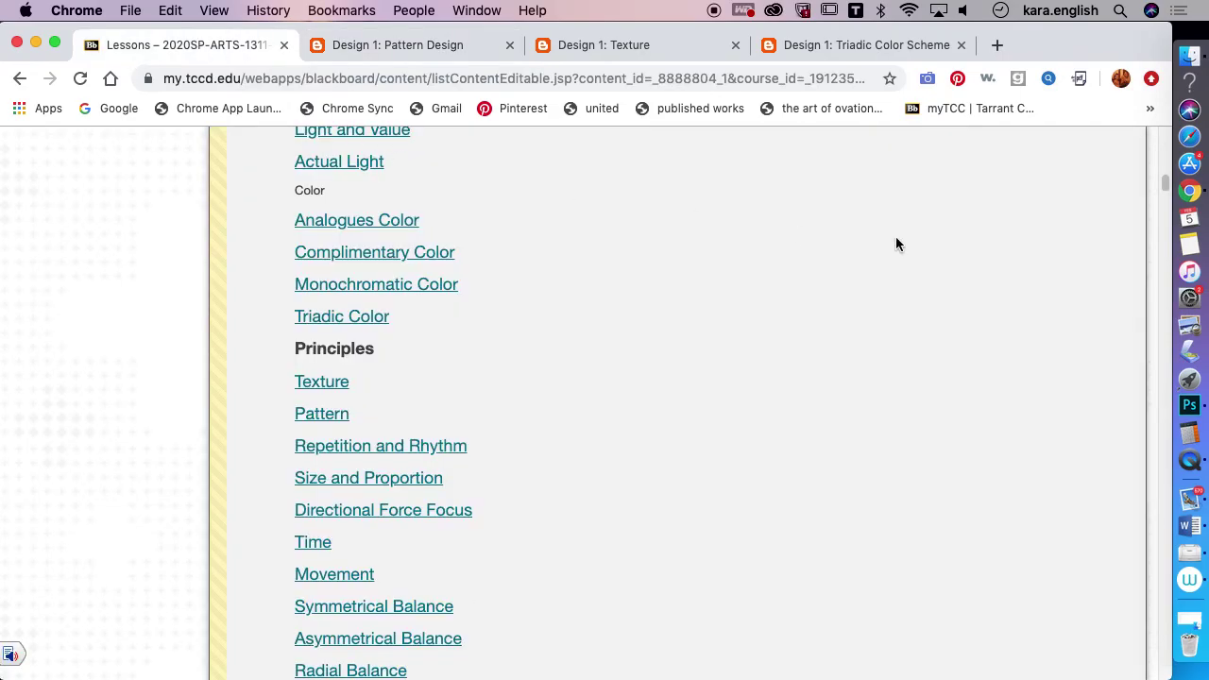
drag(1165, 183, 1171, 142)
click(518, 267)
click(311, 265)
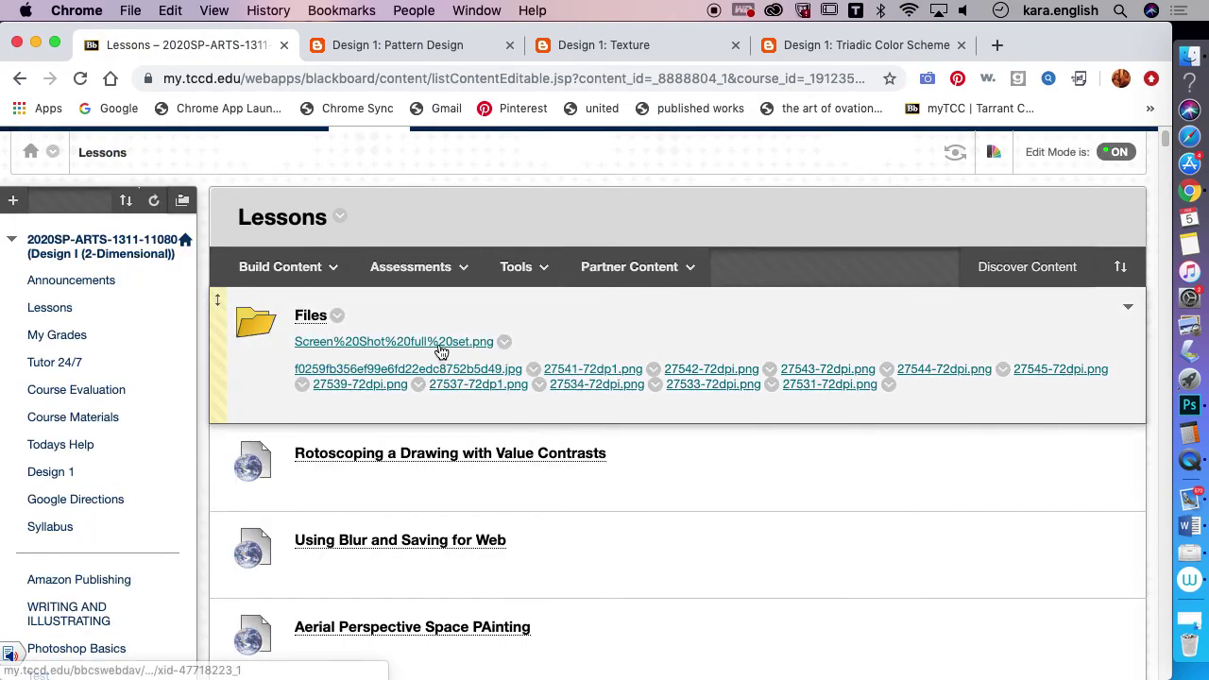
click(439, 346)
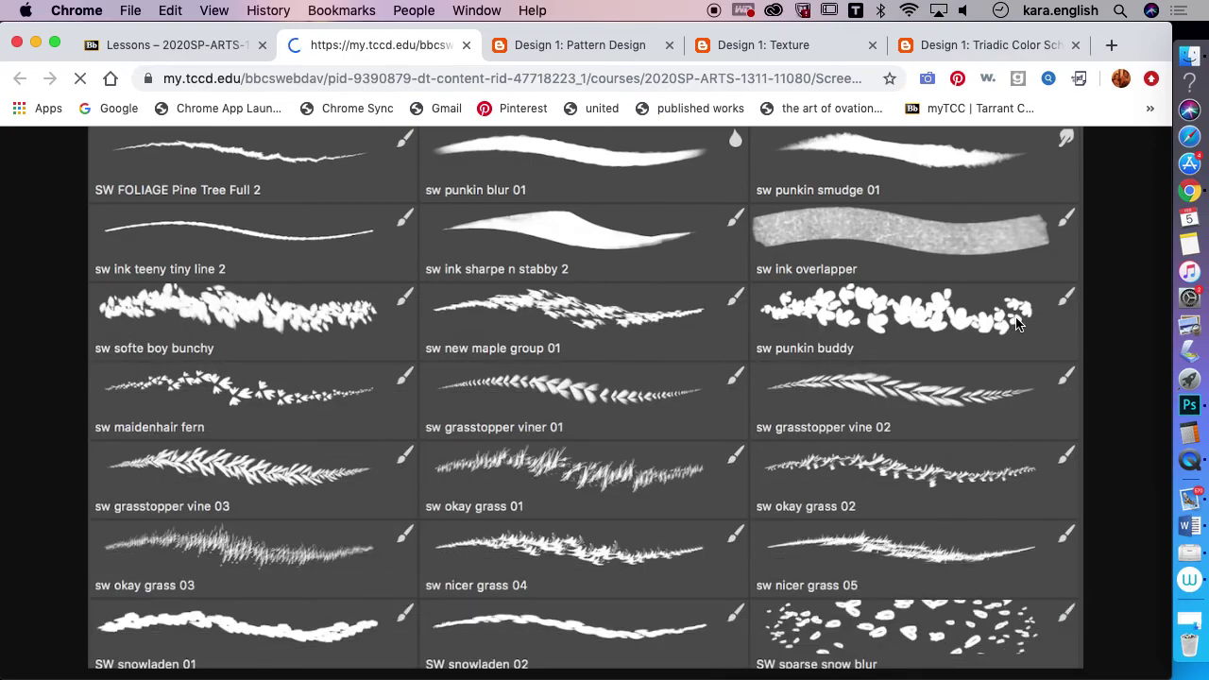
Save the brush set image to the Desktop as a PNG named brush
right_click(499, 314)
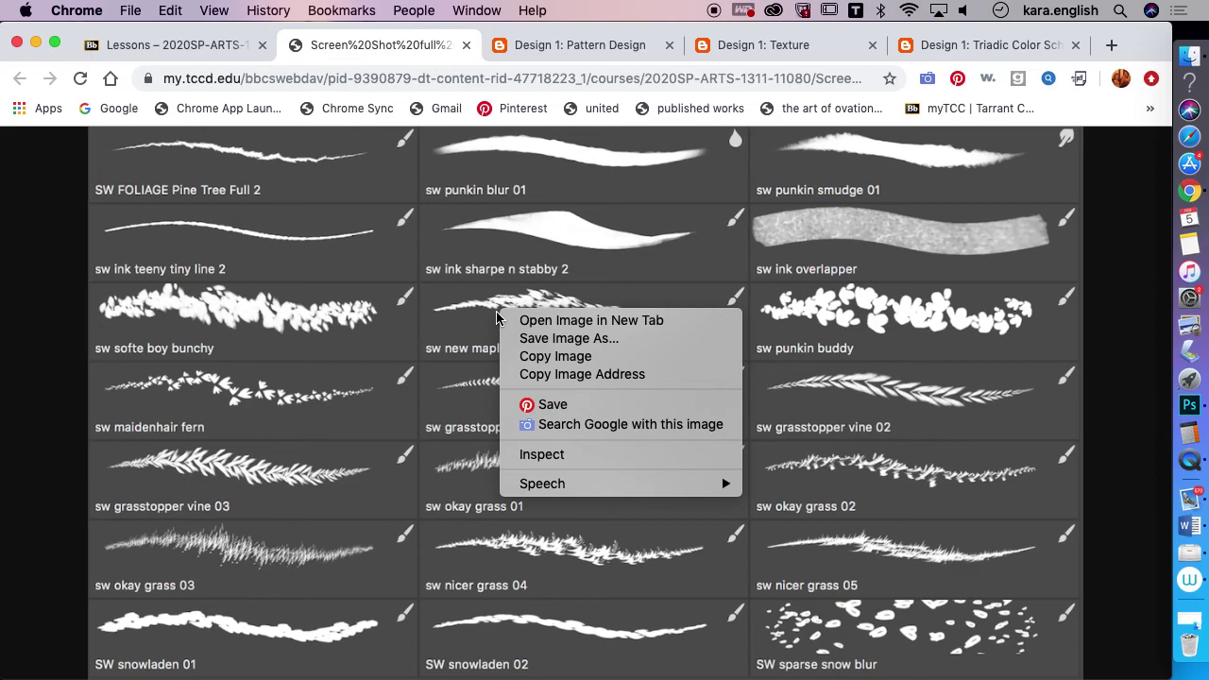
click(561, 342)
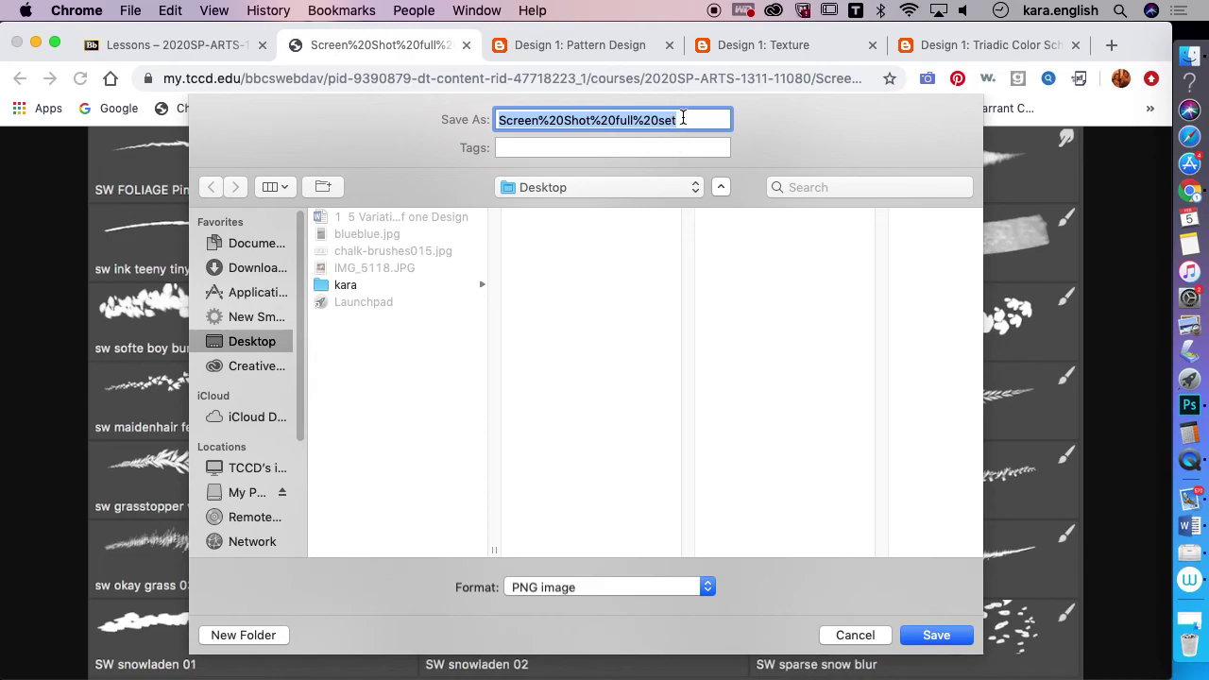
text(brush)
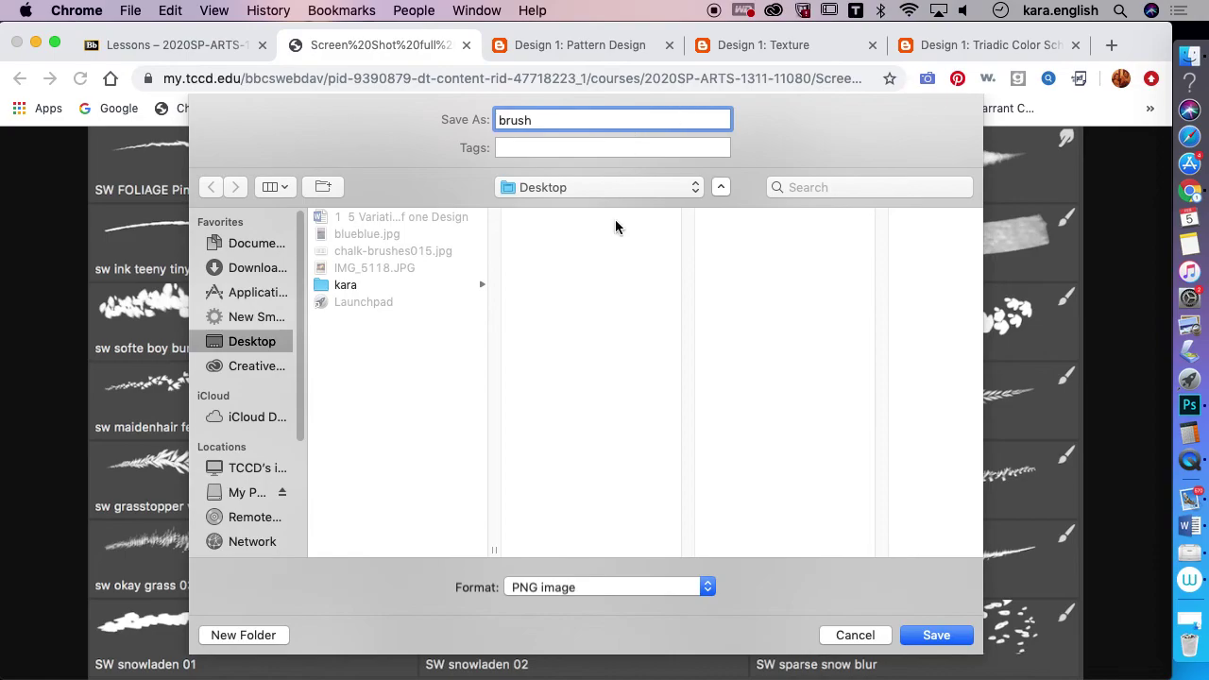
click(935, 635)
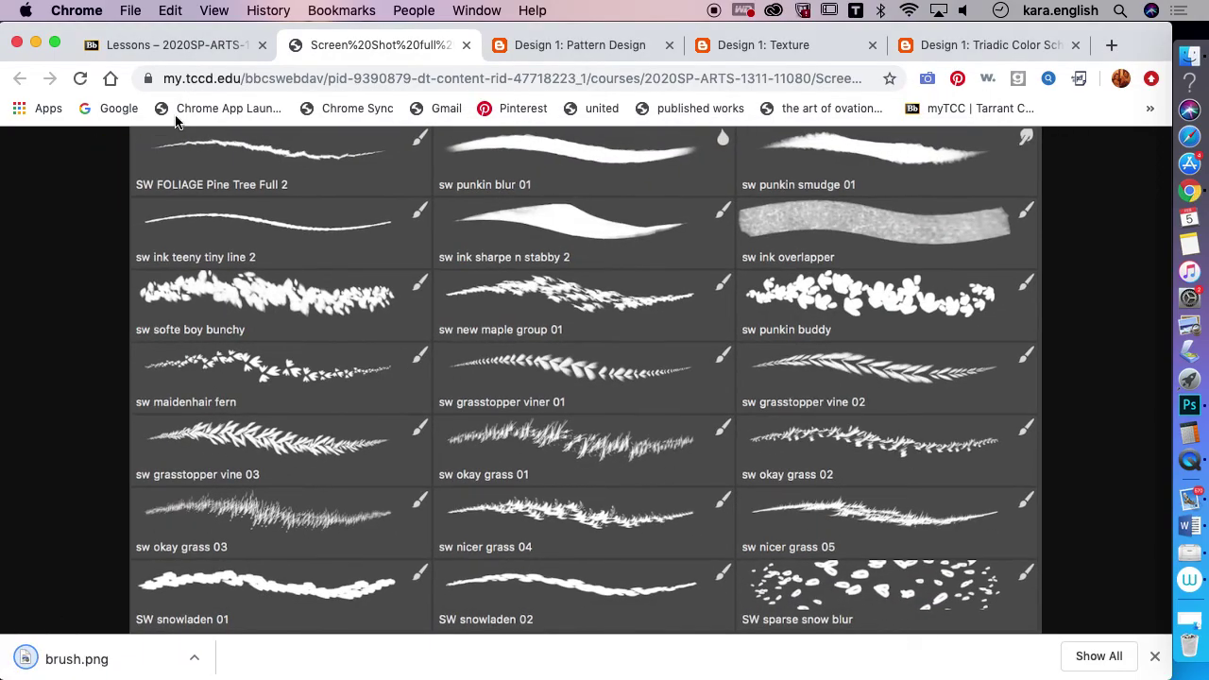
Open 27531-72dpi.png from the lesson files and save it to the Desktop as a PNG named leather
click(184, 52)
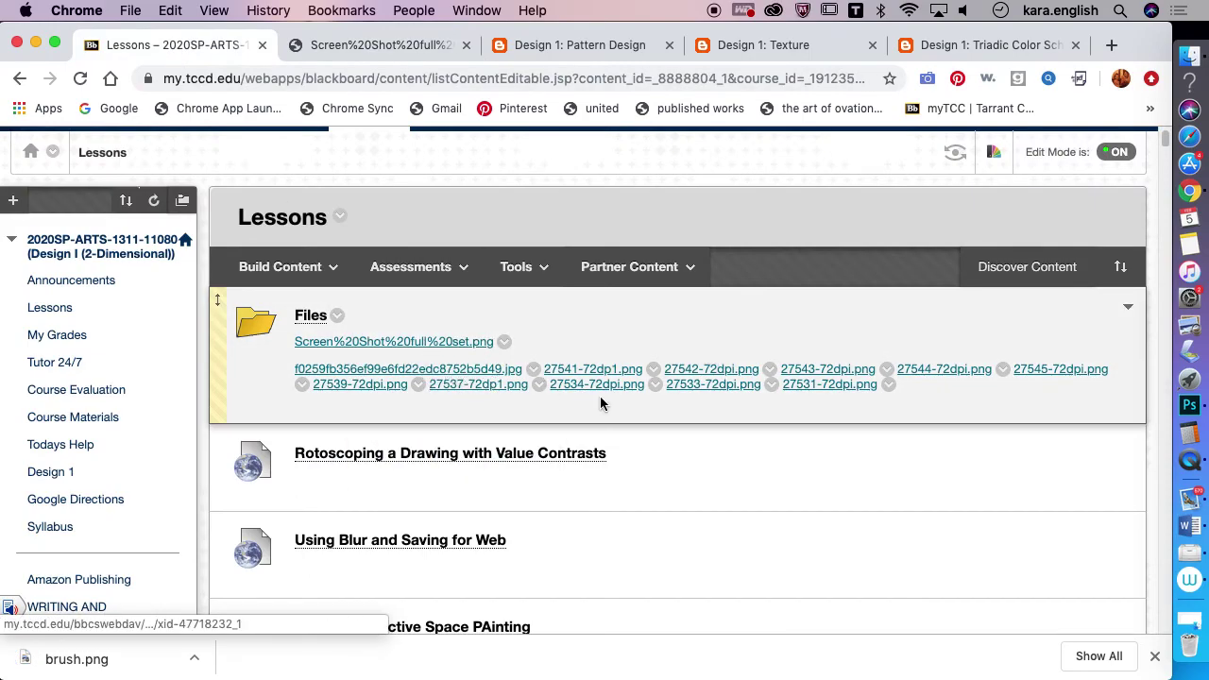
click(829, 385)
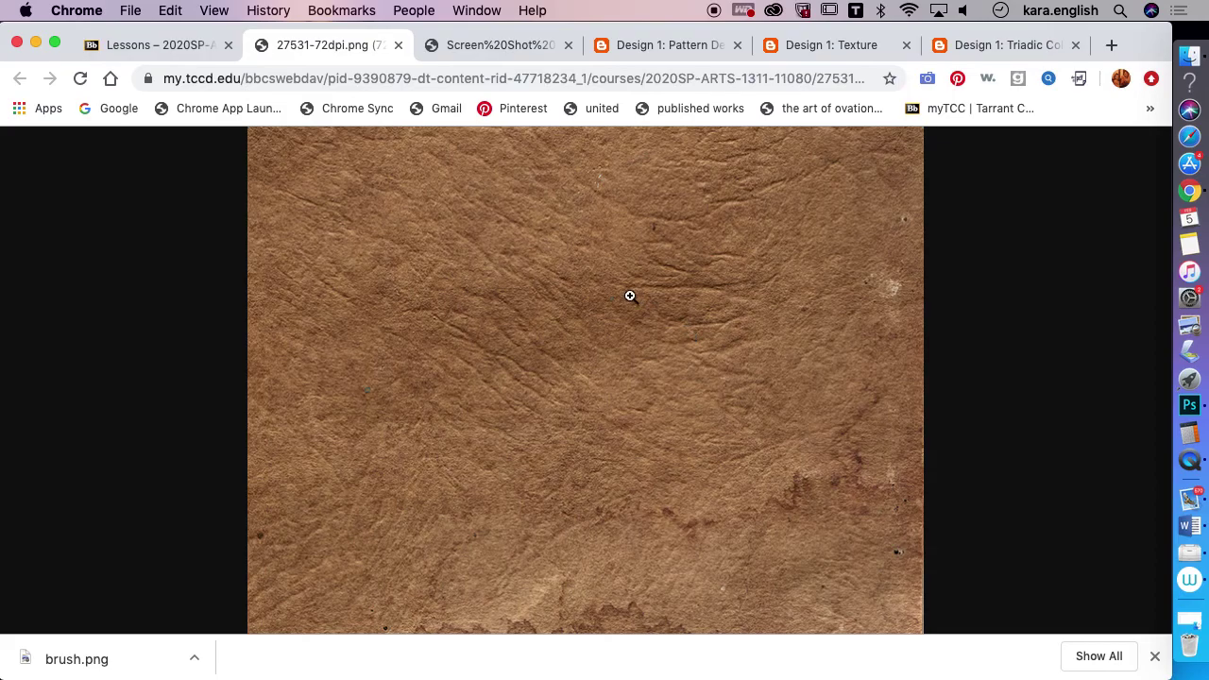
right_click(518, 344)
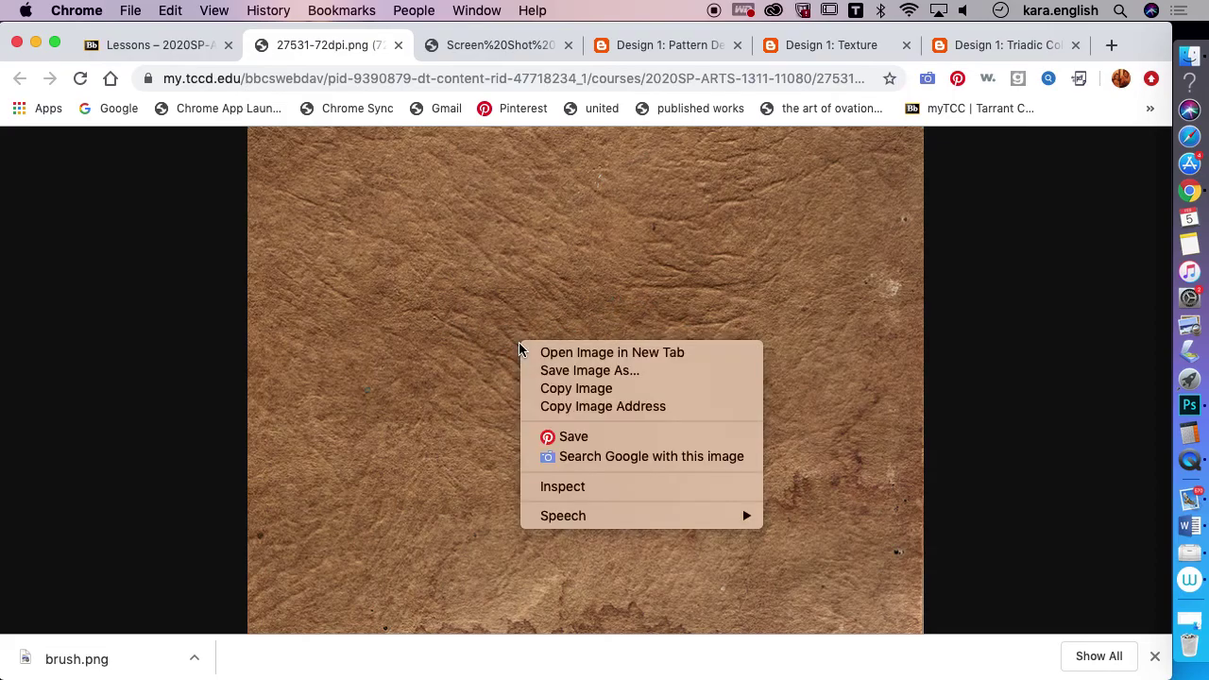
click(576, 377)
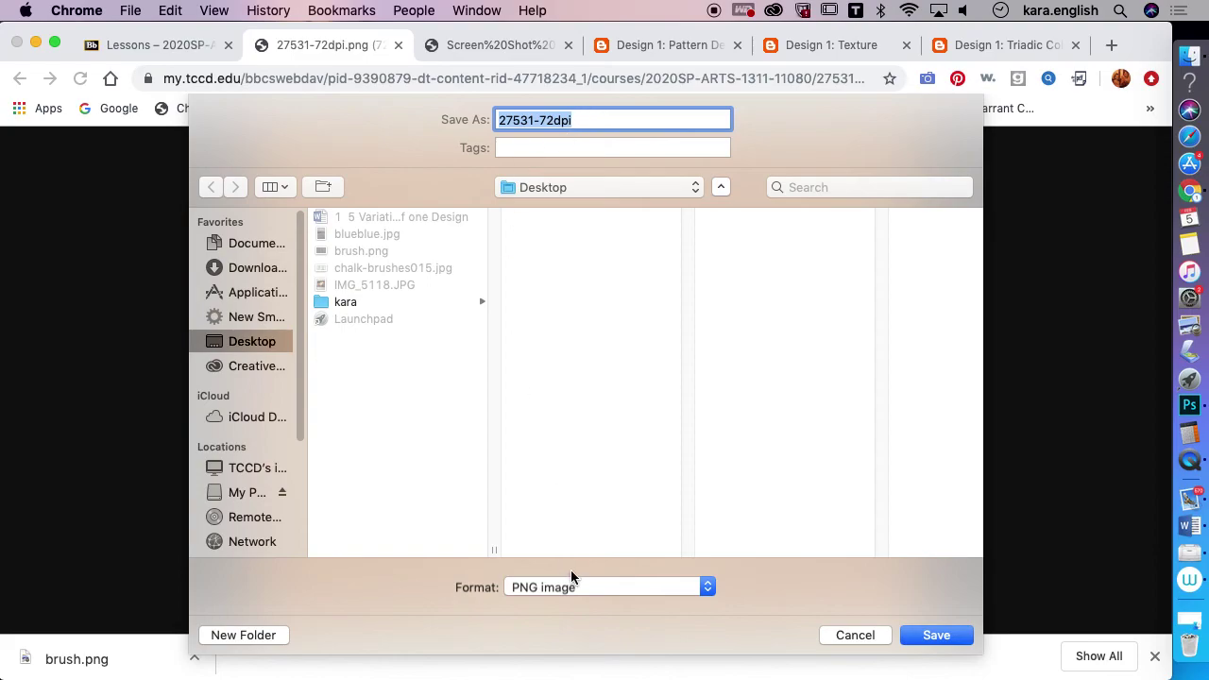
text(leather)
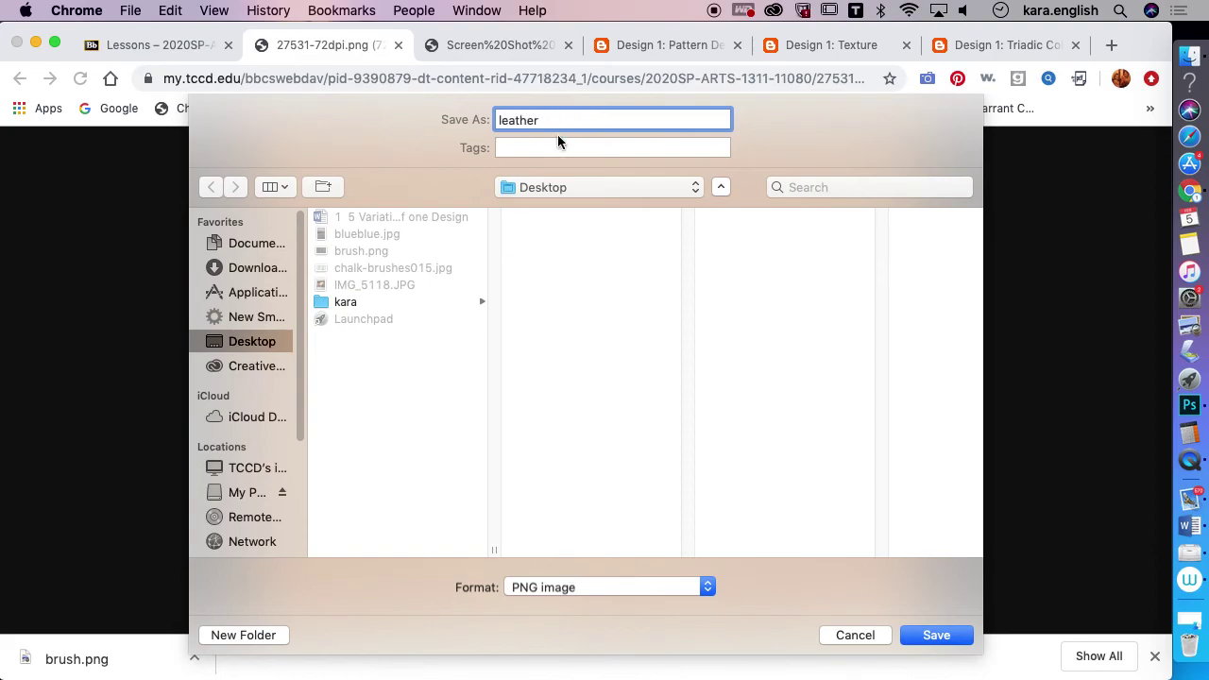
click(935, 635)
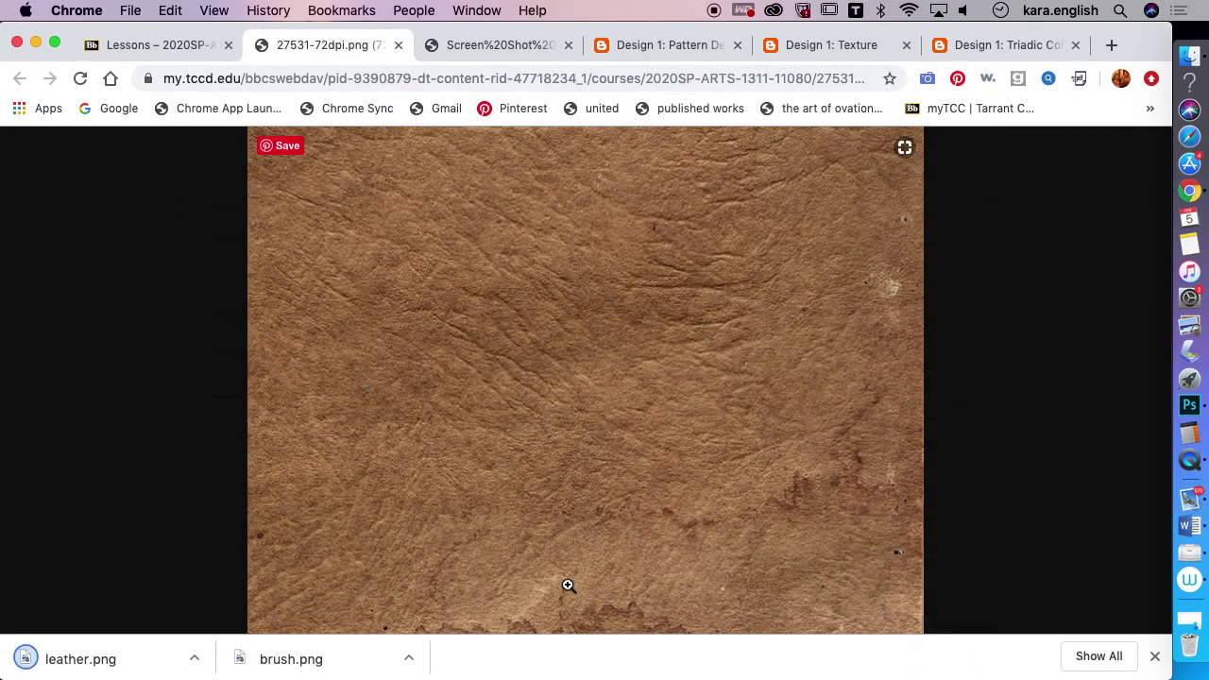
View the 27543-72dpi.png paper texture from the lesson files and close its tab
click(197, 48)
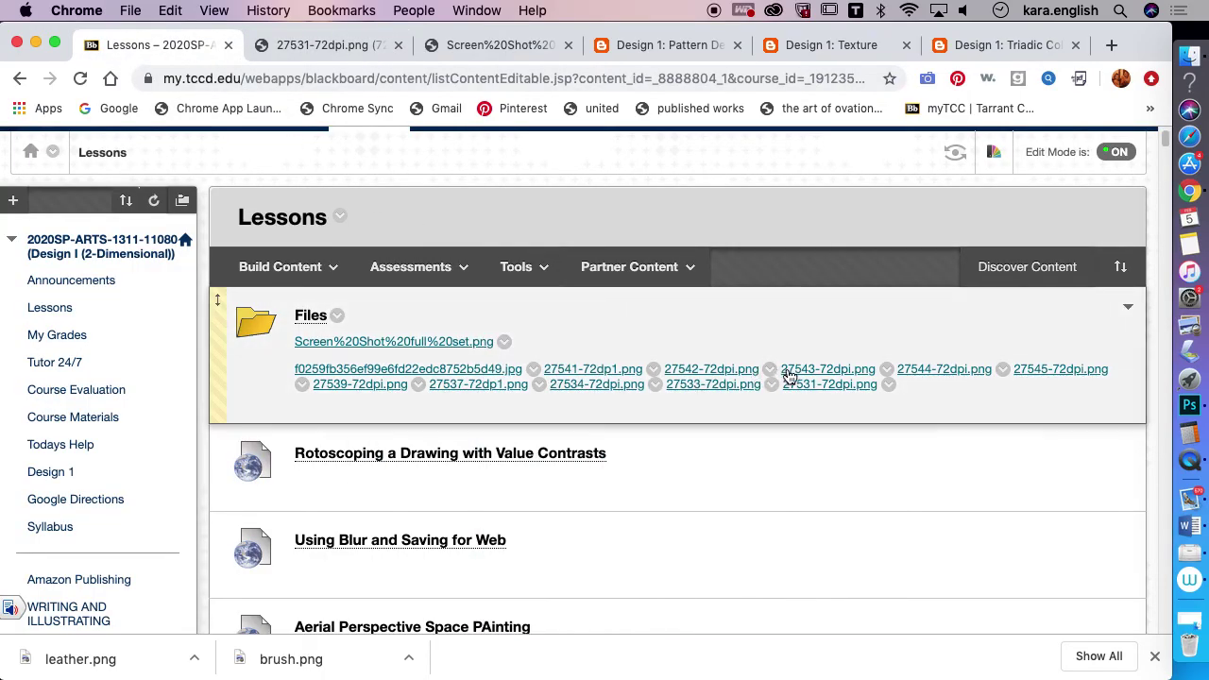
click(790, 374)
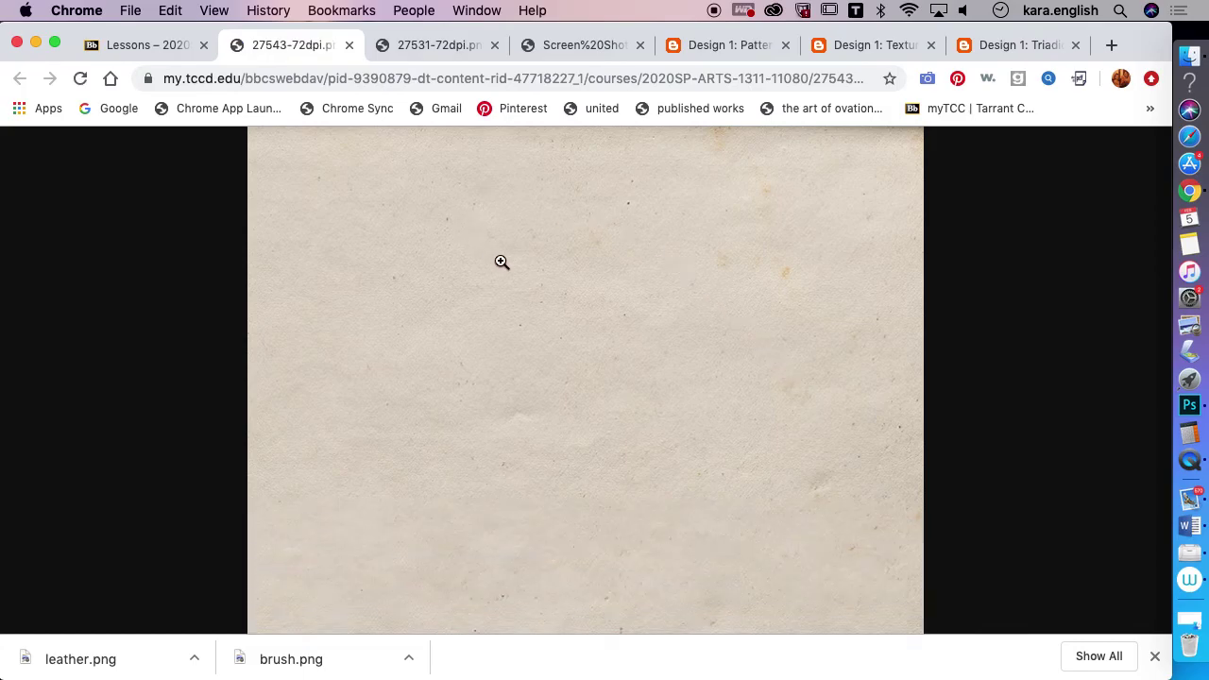
click(348, 45)
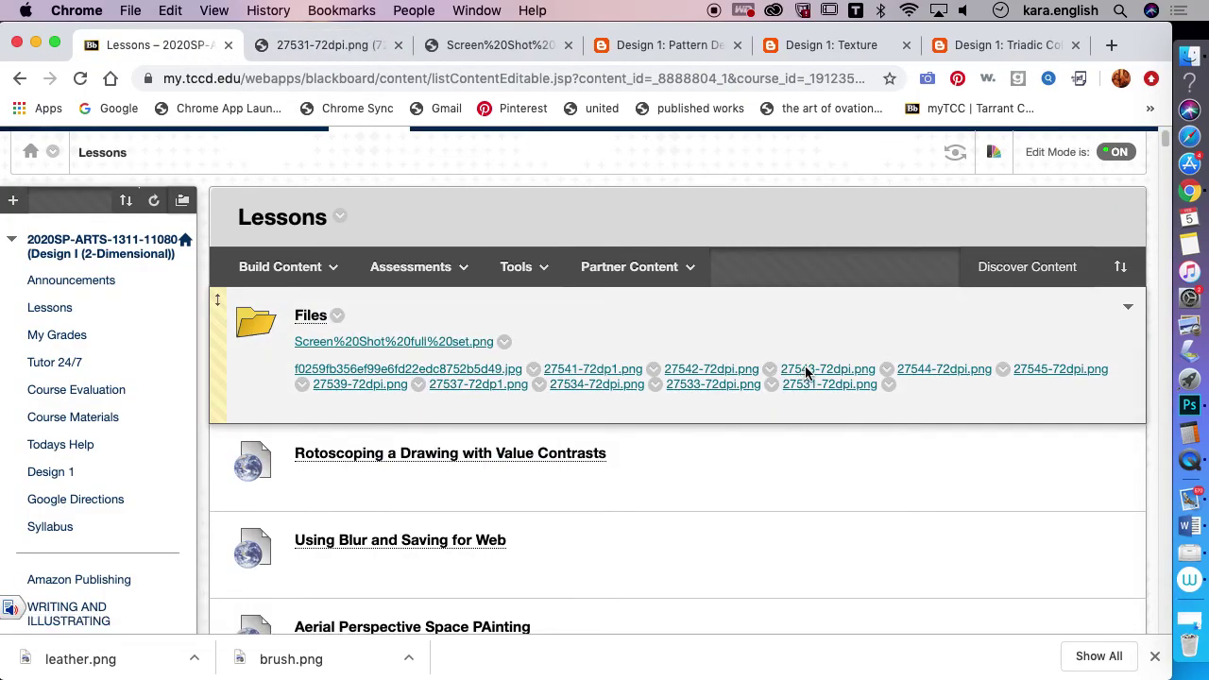
click(806, 369)
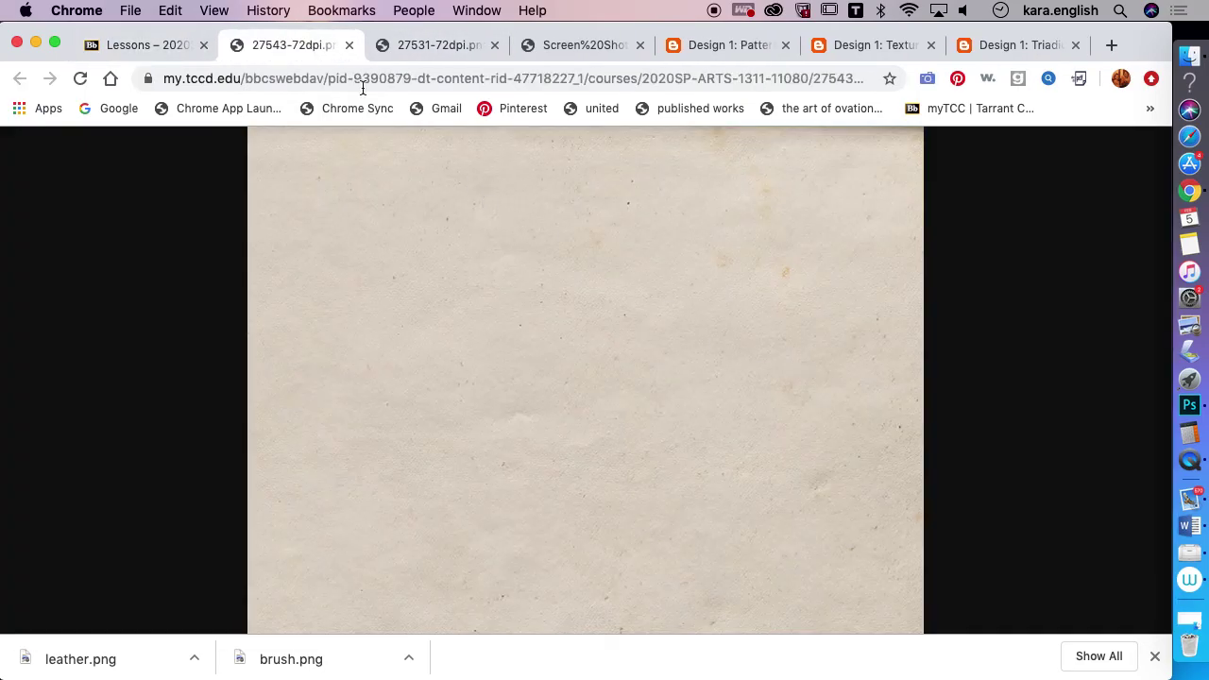
click(348, 44)
Open the 27545-72dpi.png brown paper texture from the lesson files and save it to the Desktop as a PNG
click(1028, 369)
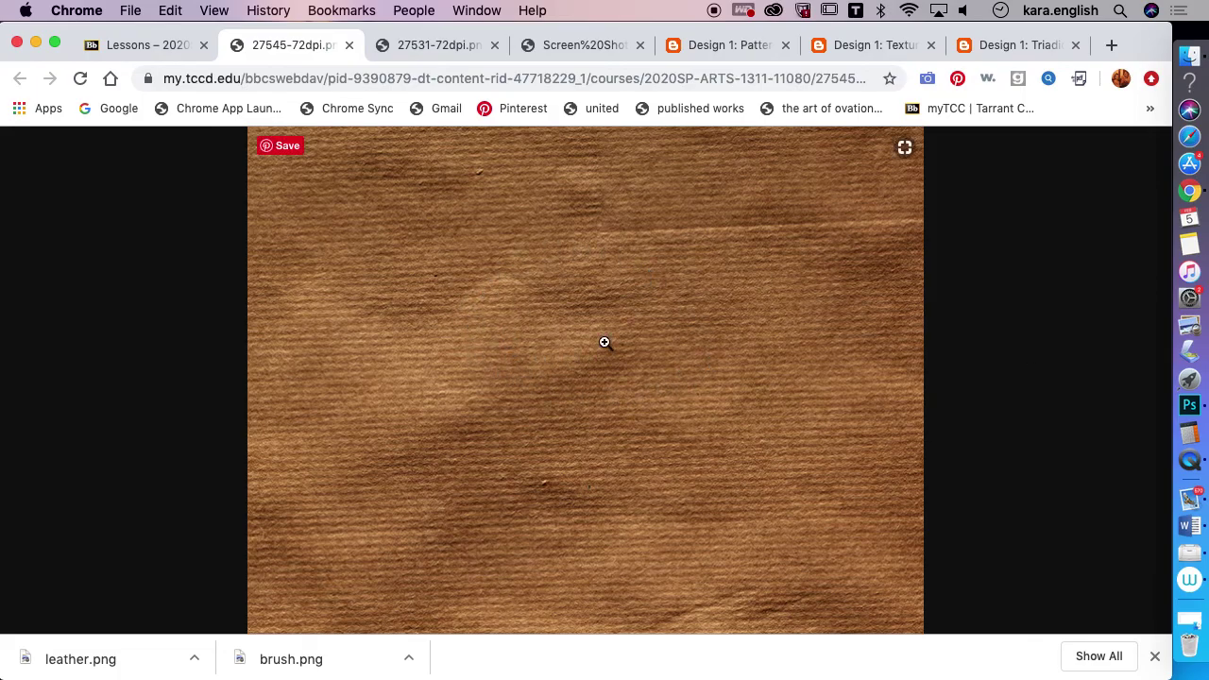
right_click(532, 293)
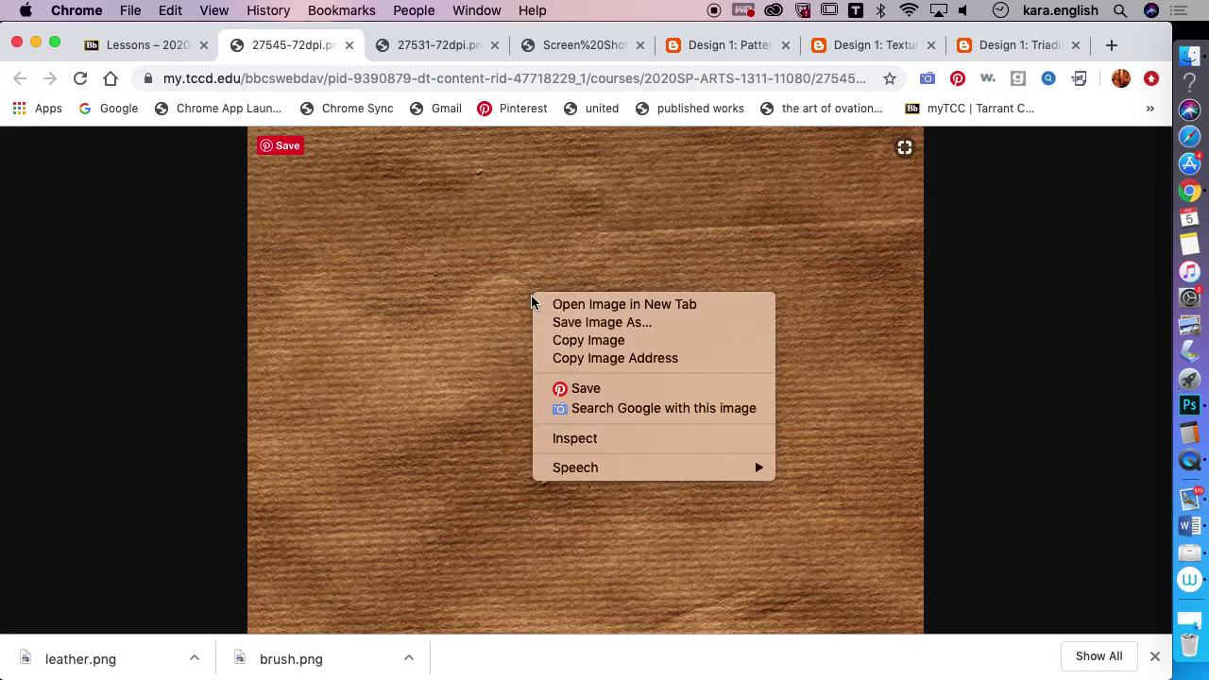
click(586, 326)
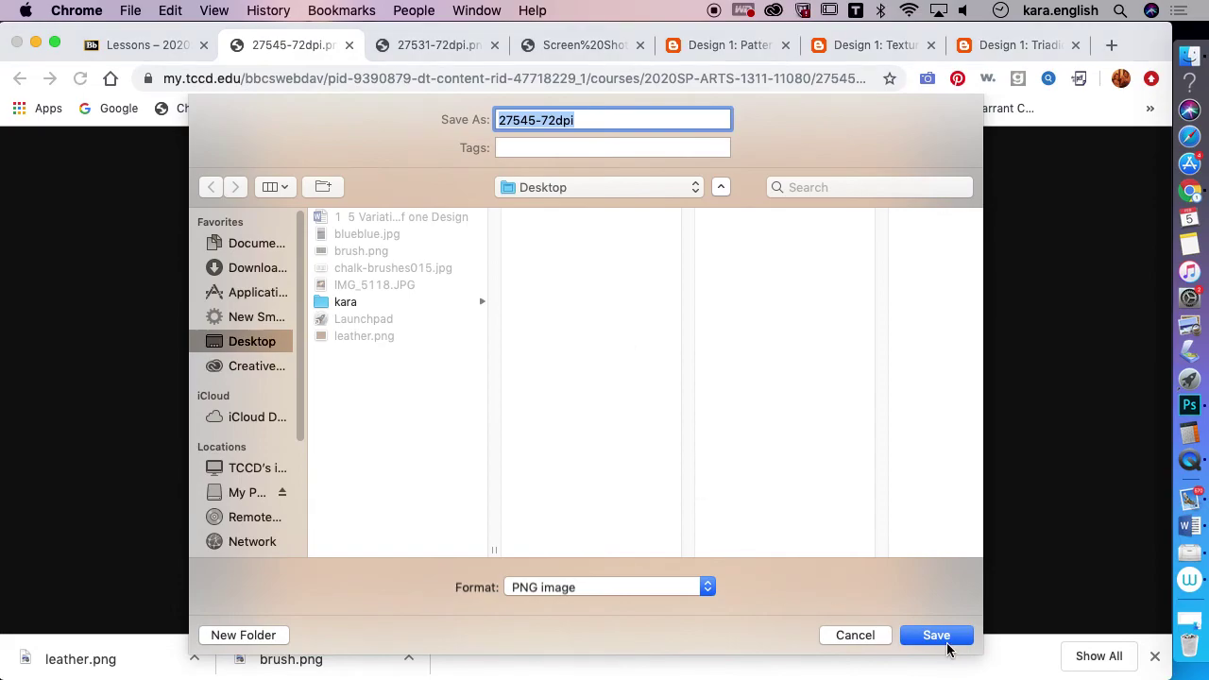
click(946, 642)
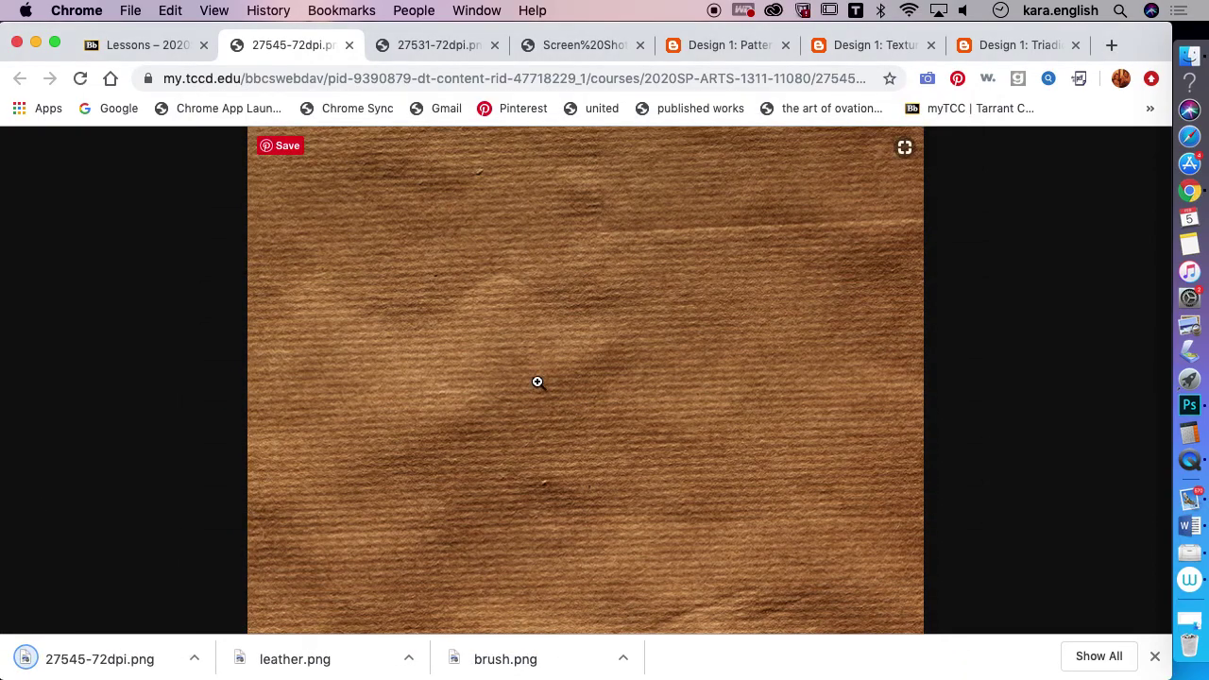
Minimize the browser, switch to Photoshop, and open Screen%20Shot%20full%20set.png from the texture folder
click(36, 45)
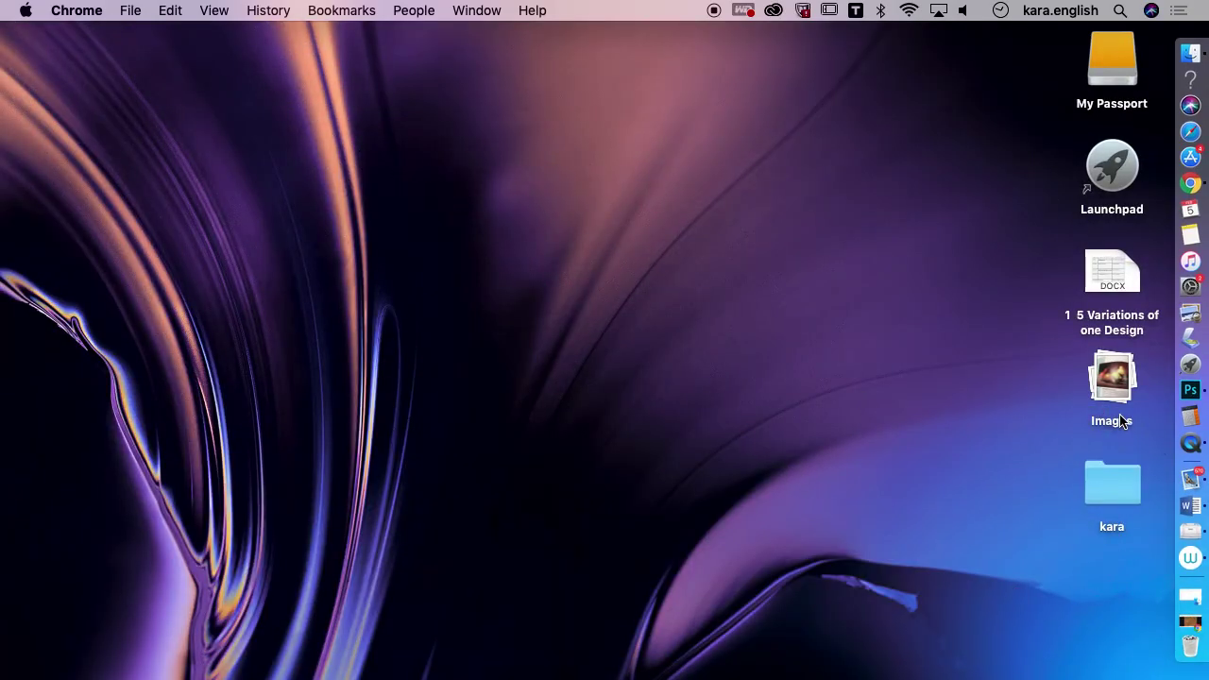
click(1171, 373)
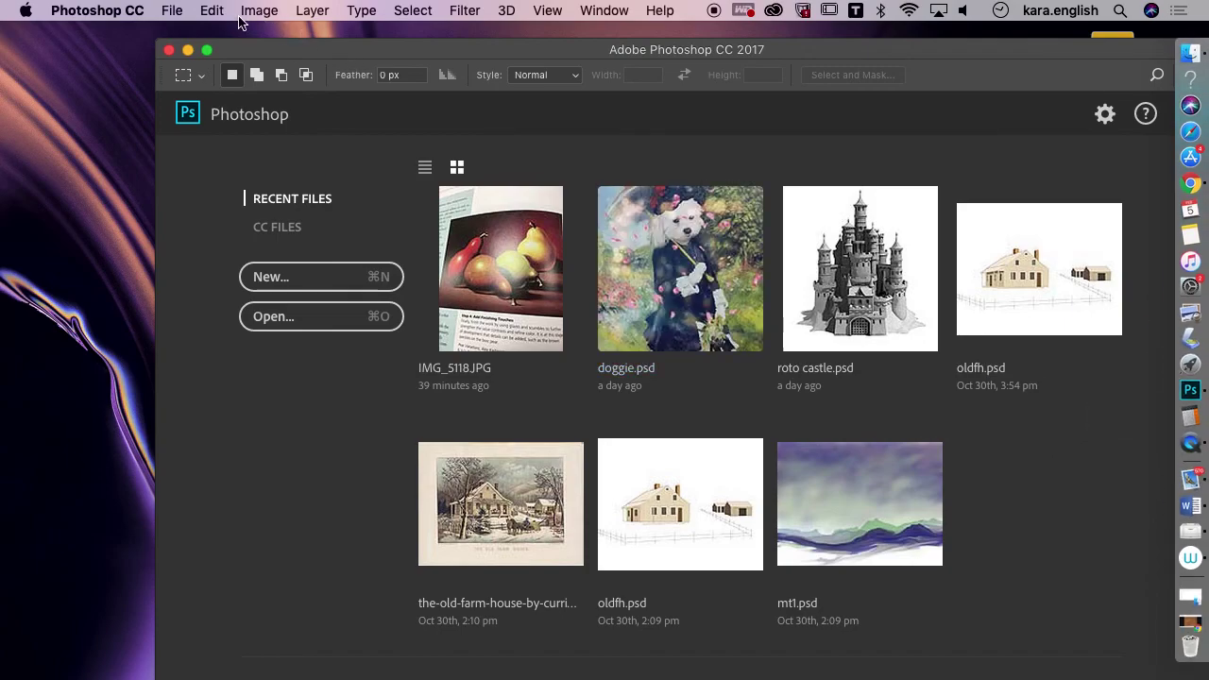
click(176, 11)
click(186, 48)
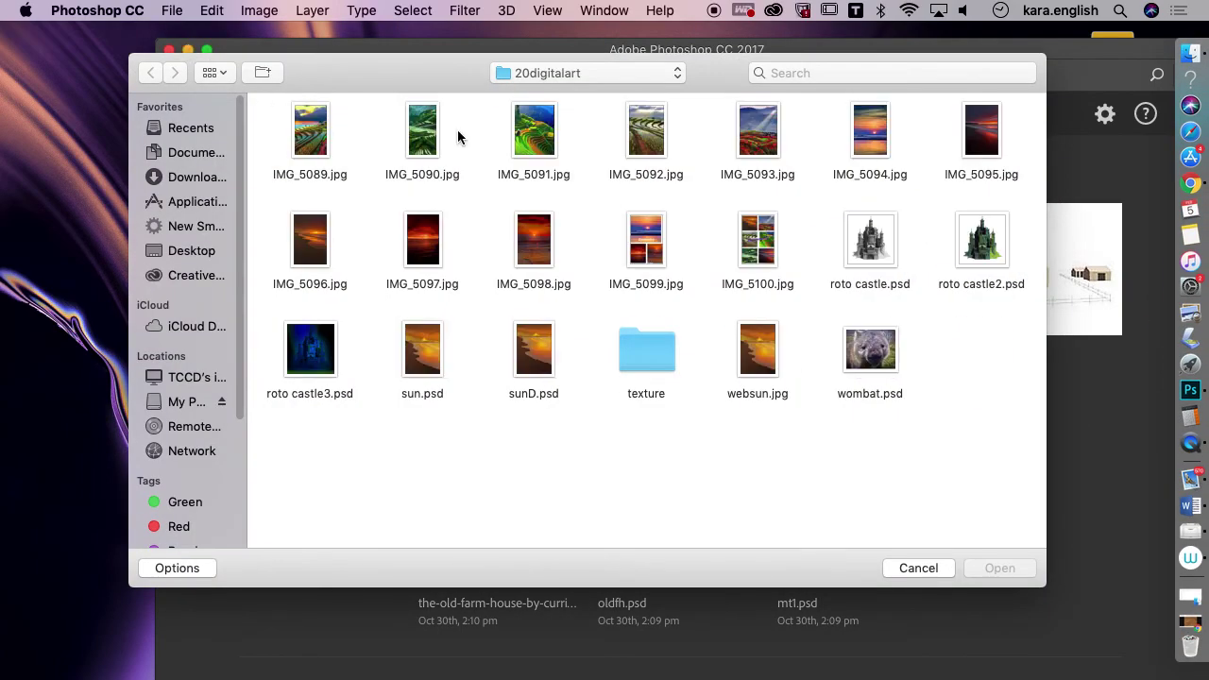
double_click(633, 359)
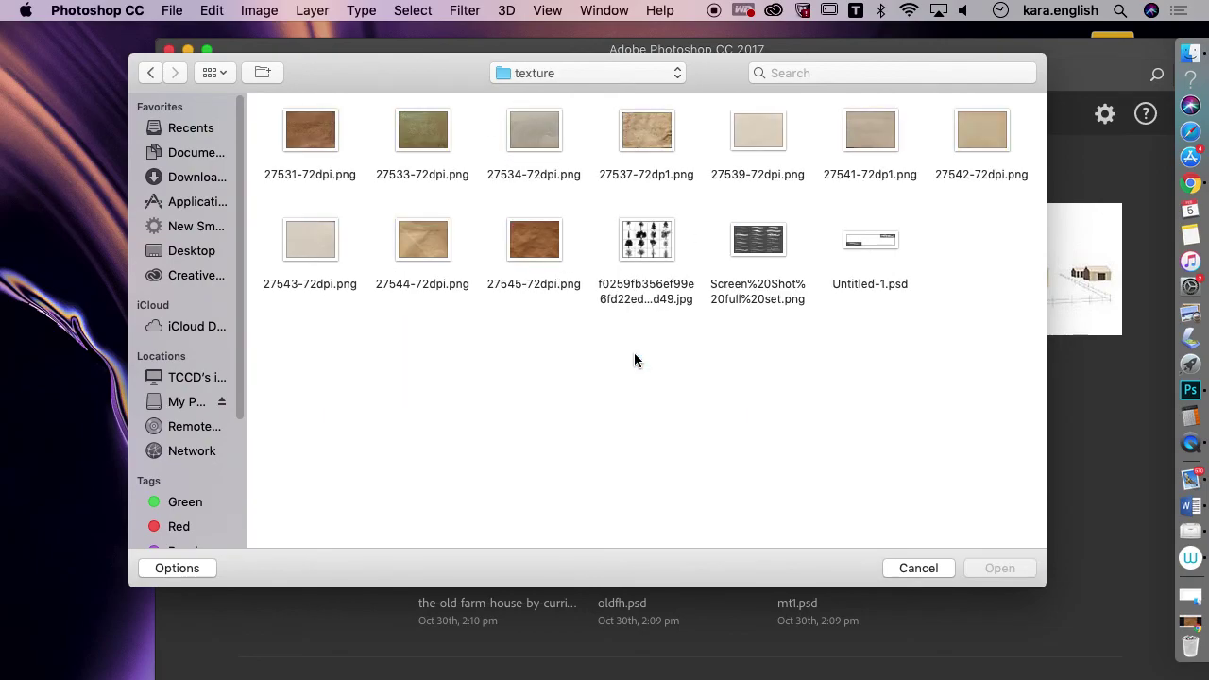
click(758, 267)
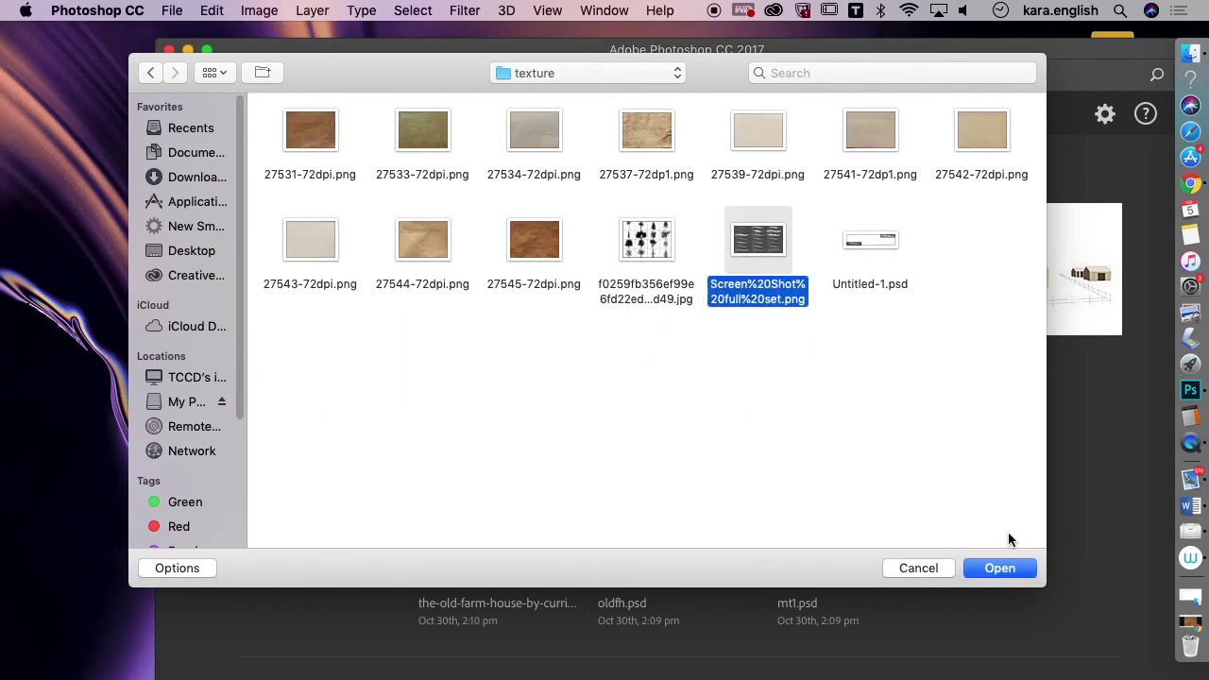
click(1015, 572)
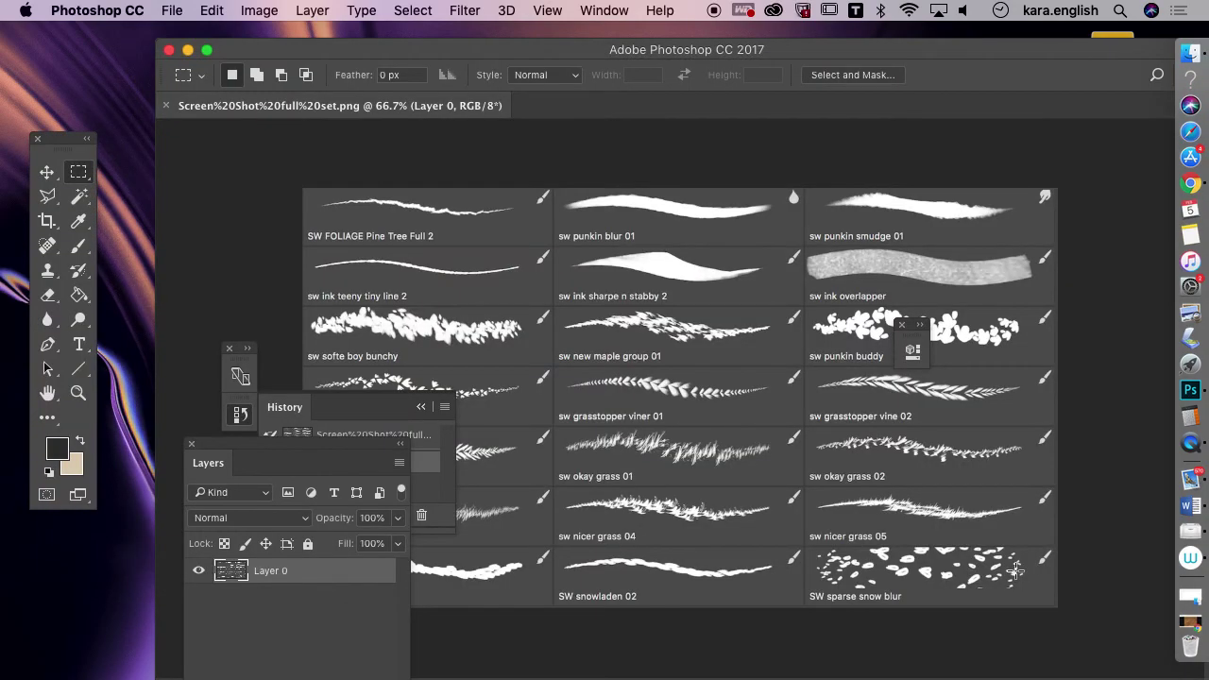
Move the History panel and dock the Layers panel clear of the brush set image, and minimize the Photoshop window
drag(392, 416, 183, 350)
drag(304, 451, 176, 486)
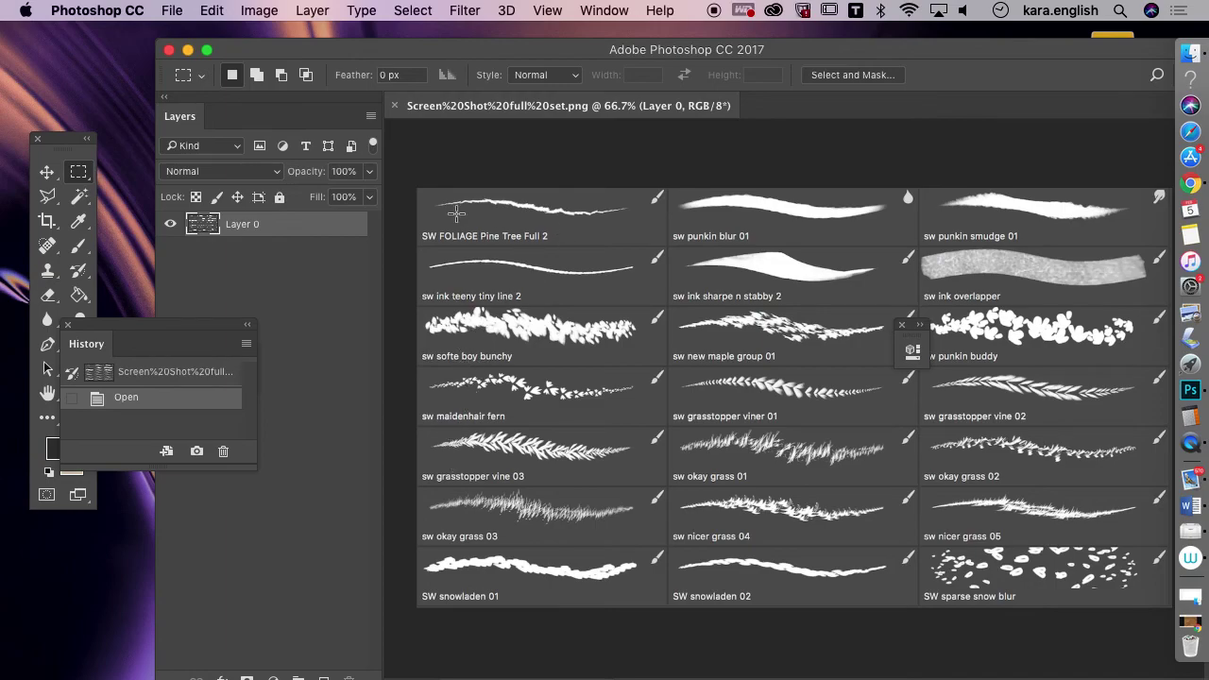
click(187, 51)
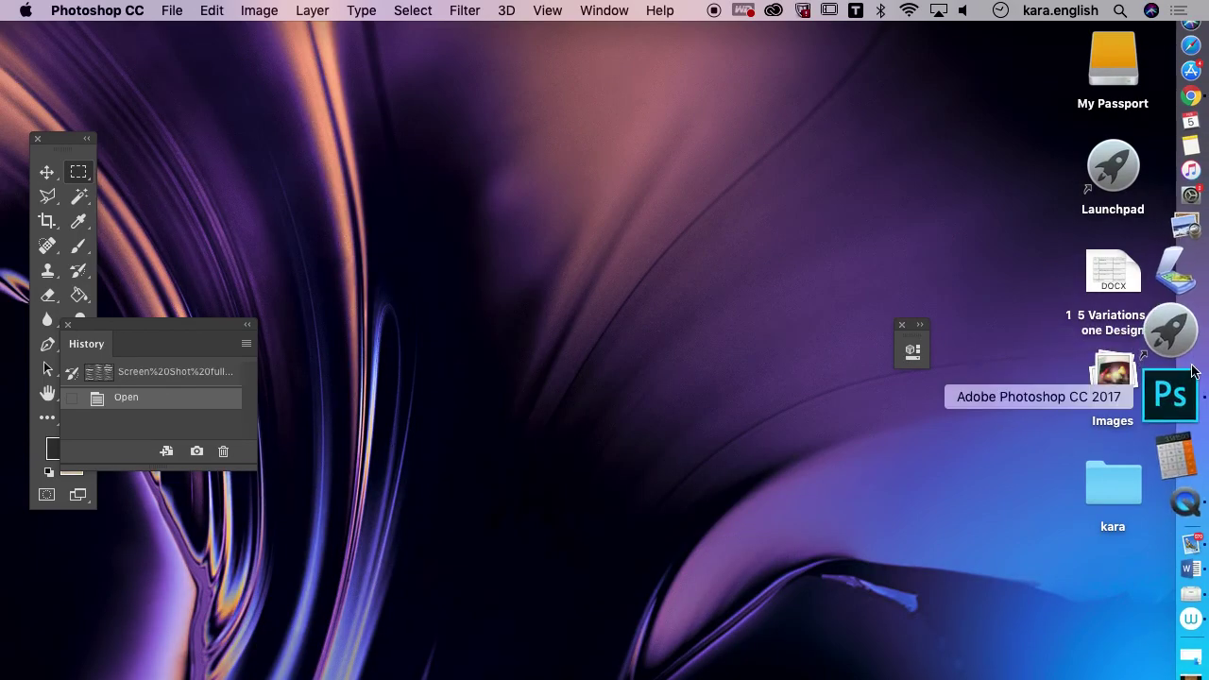
Switch to Chrome and close the three lesson image tabs and the Pattern and Texture blog tabs
click(1171, 184)
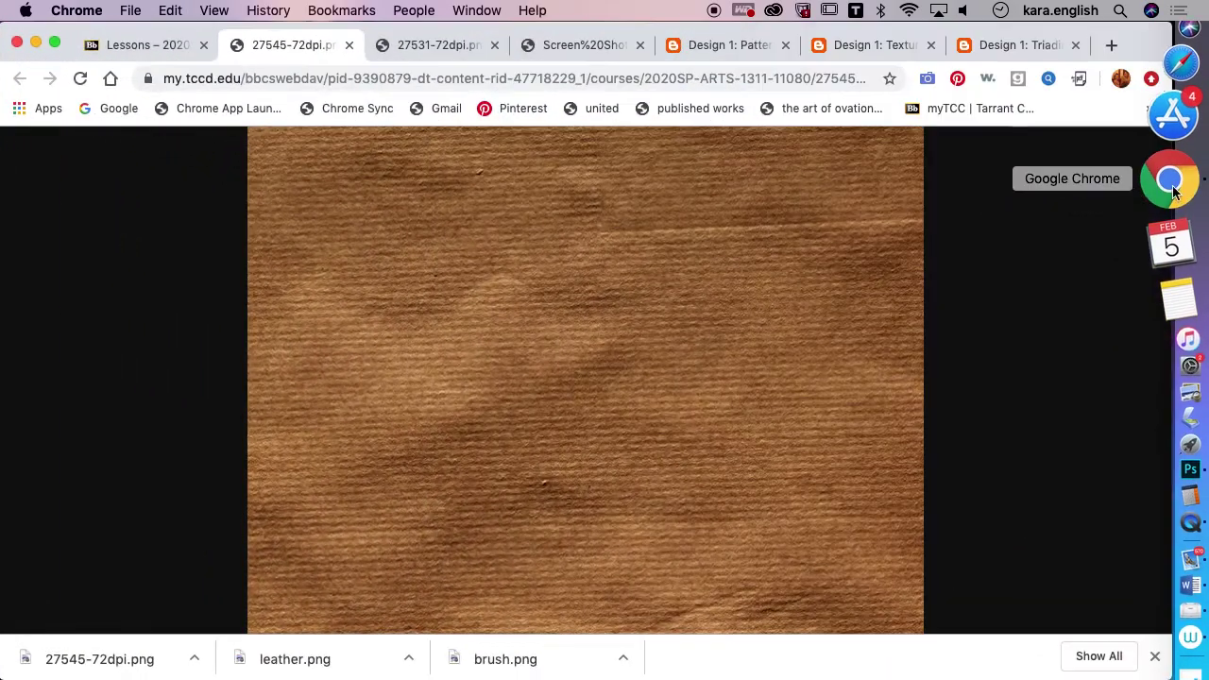
click(348, 45)
click(349, 45)
click(348, 45)
click(350, 47)
click(350, 48)
click(359, 53)
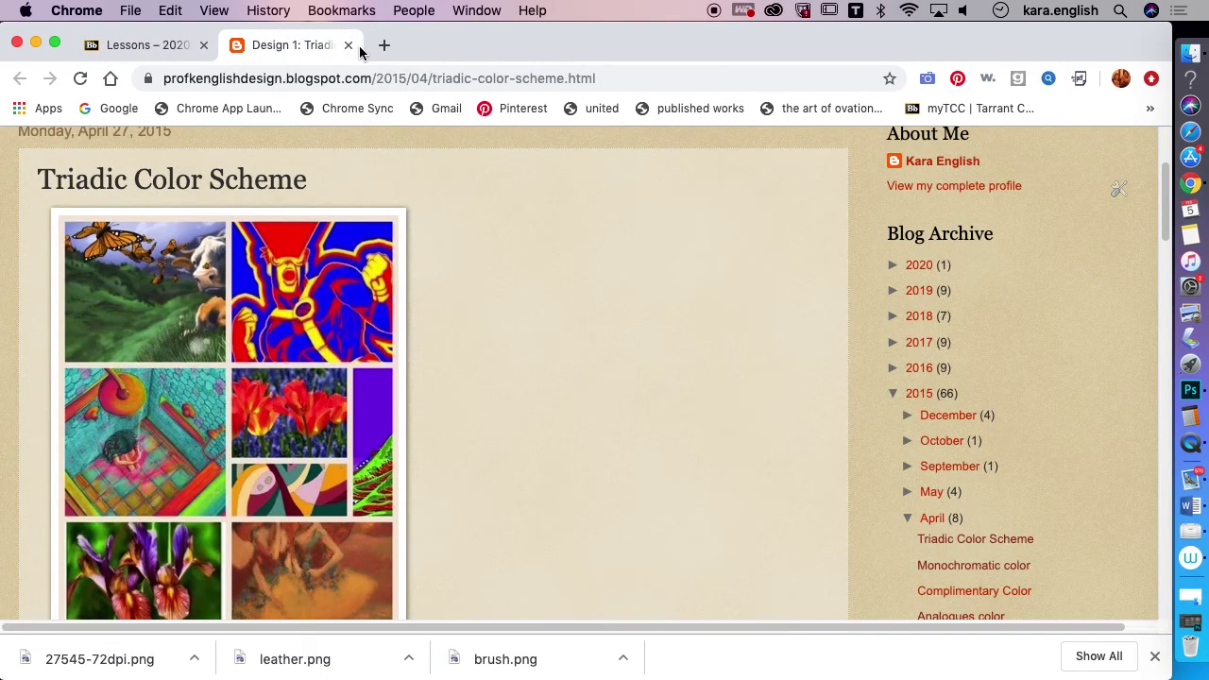
Search Google in a new tab for "free adobe brushes" and show the image results
click(385, 45)
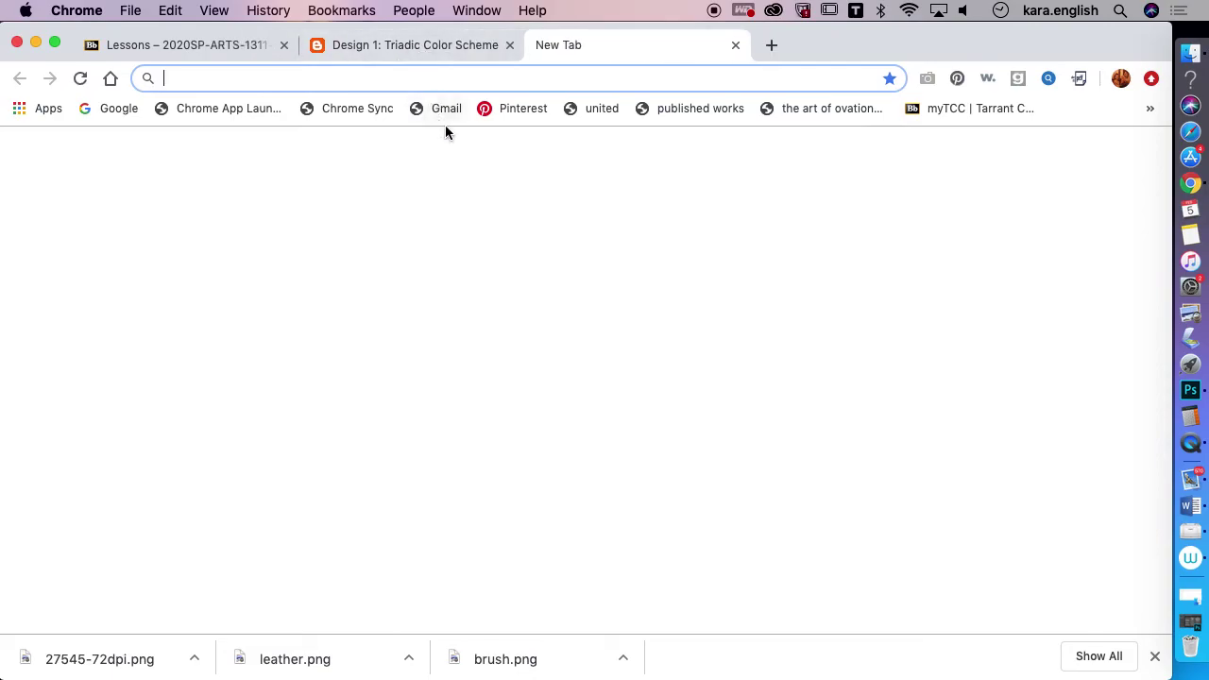
click(437, 302)
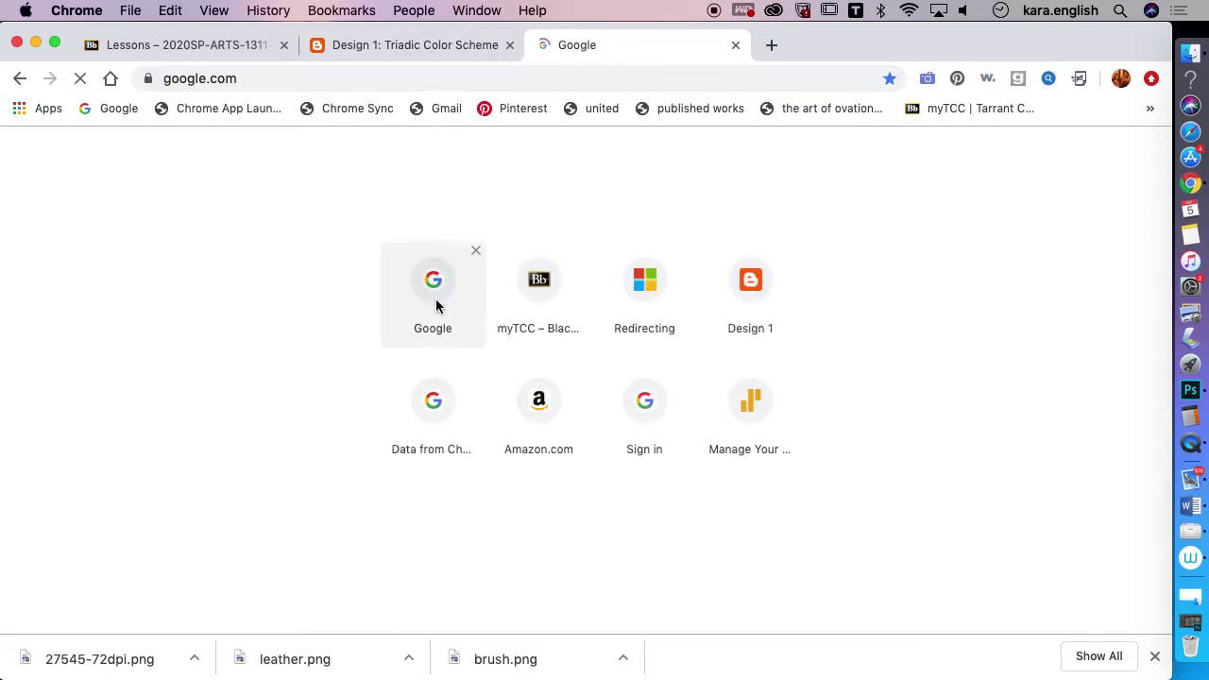
click(450, 404)
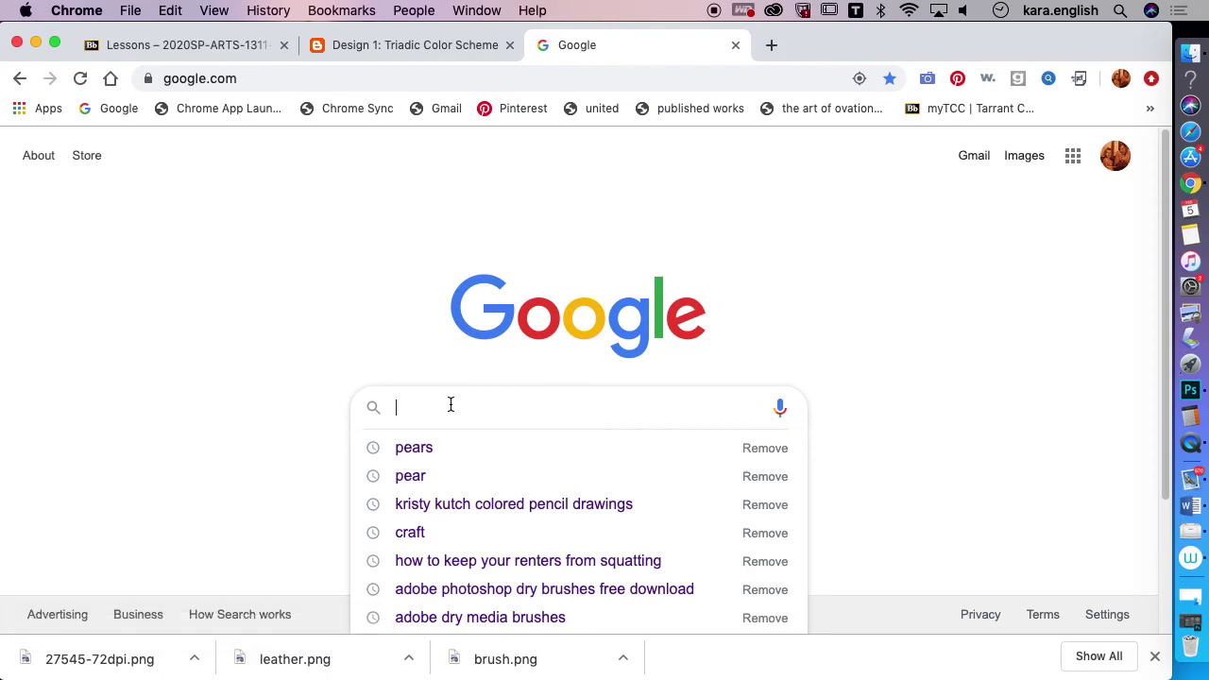
text(free)
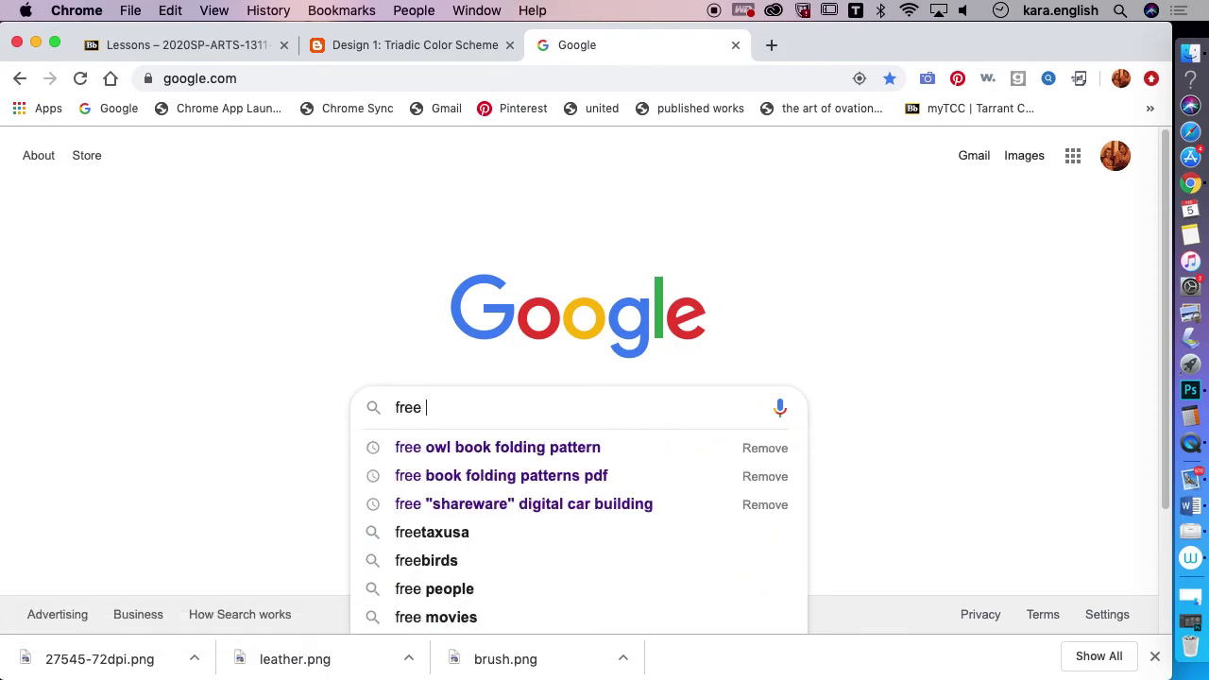
text( adobe)
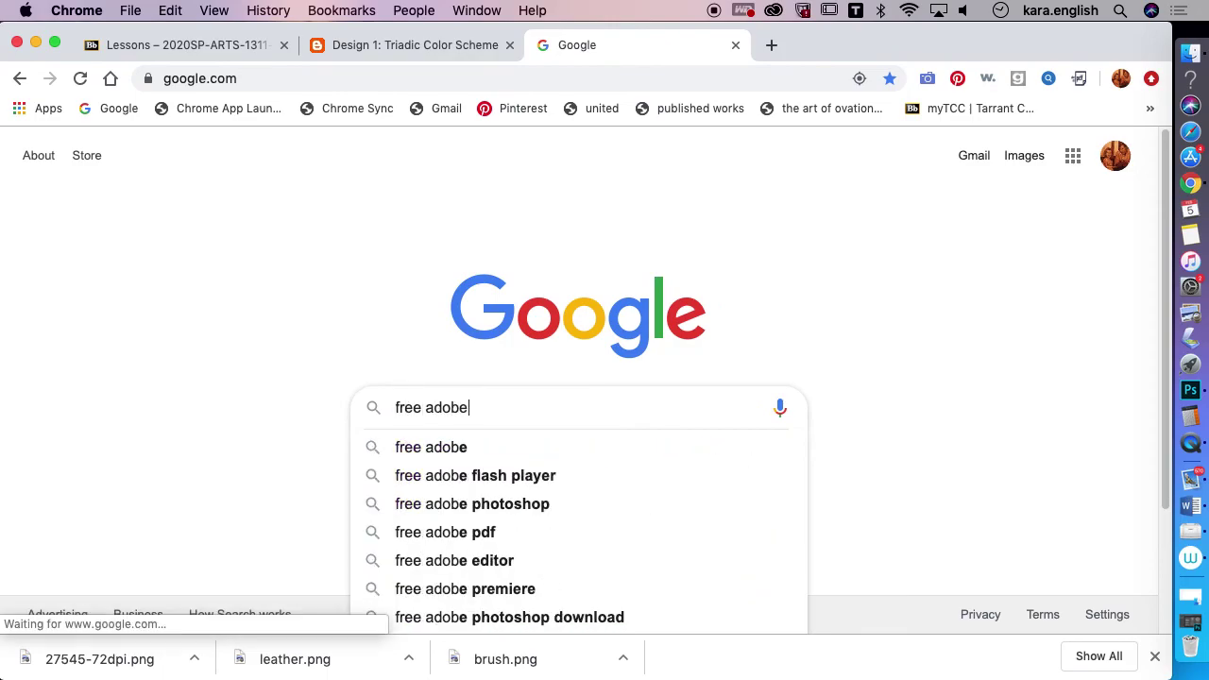
text( brisj)
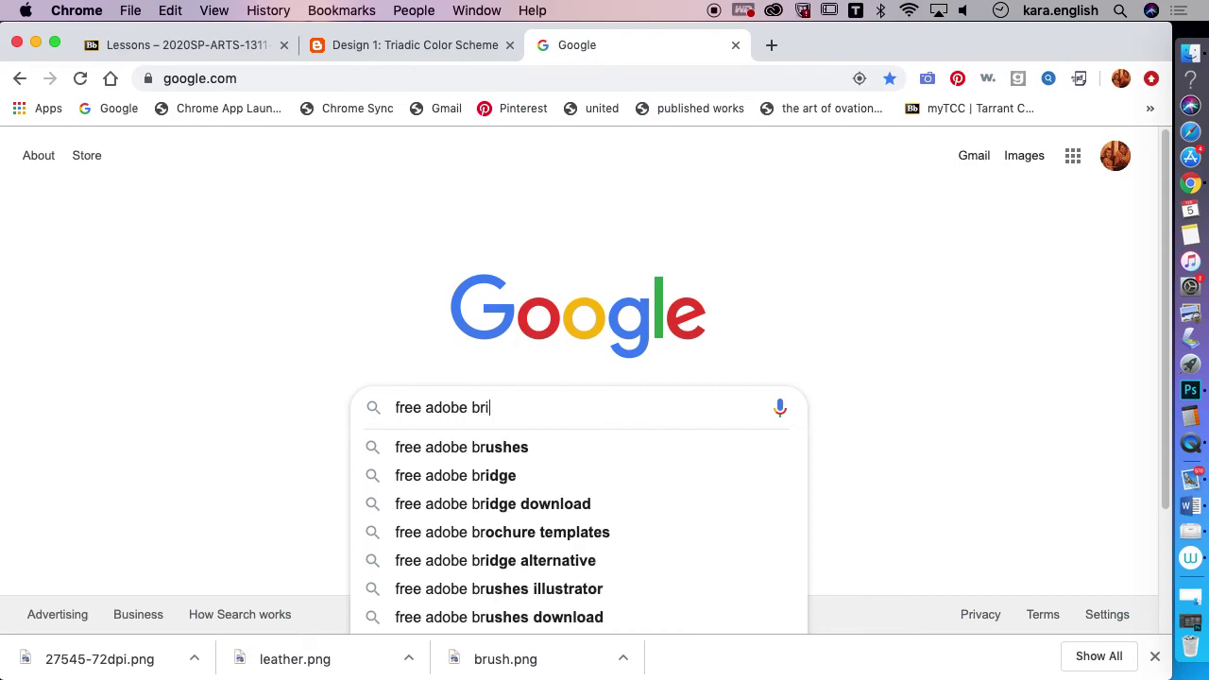
key(BackSpace)
key(BackSpace)
key(BackSpace)
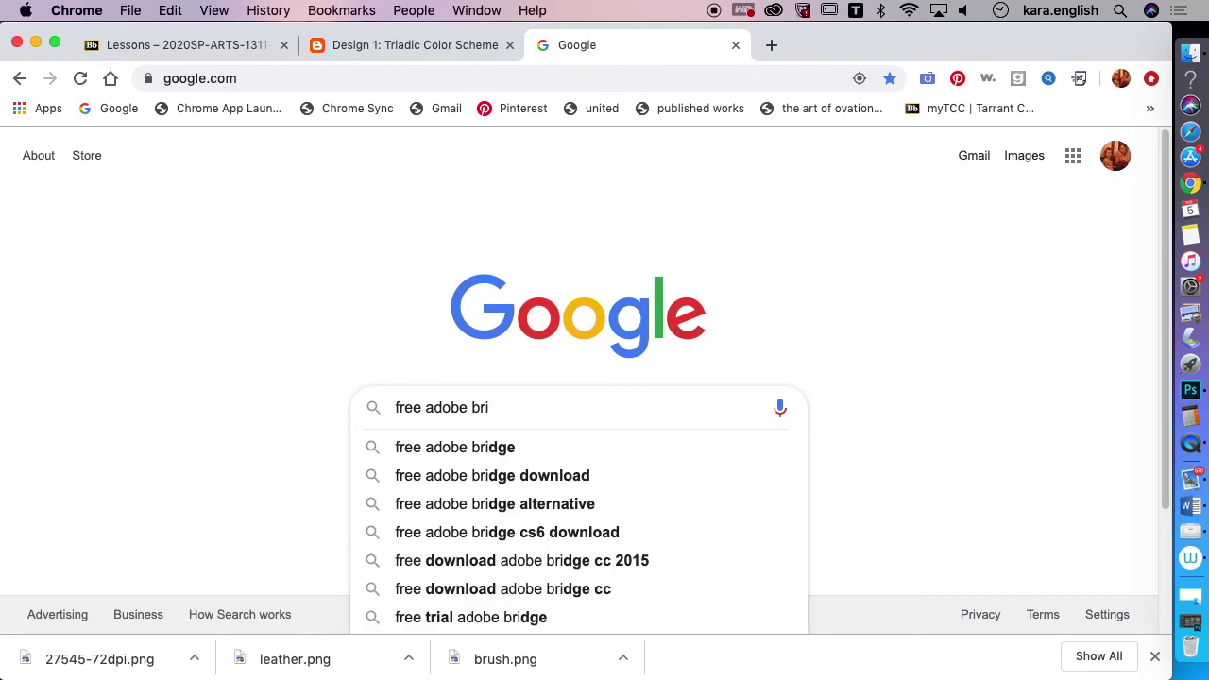
text(us)
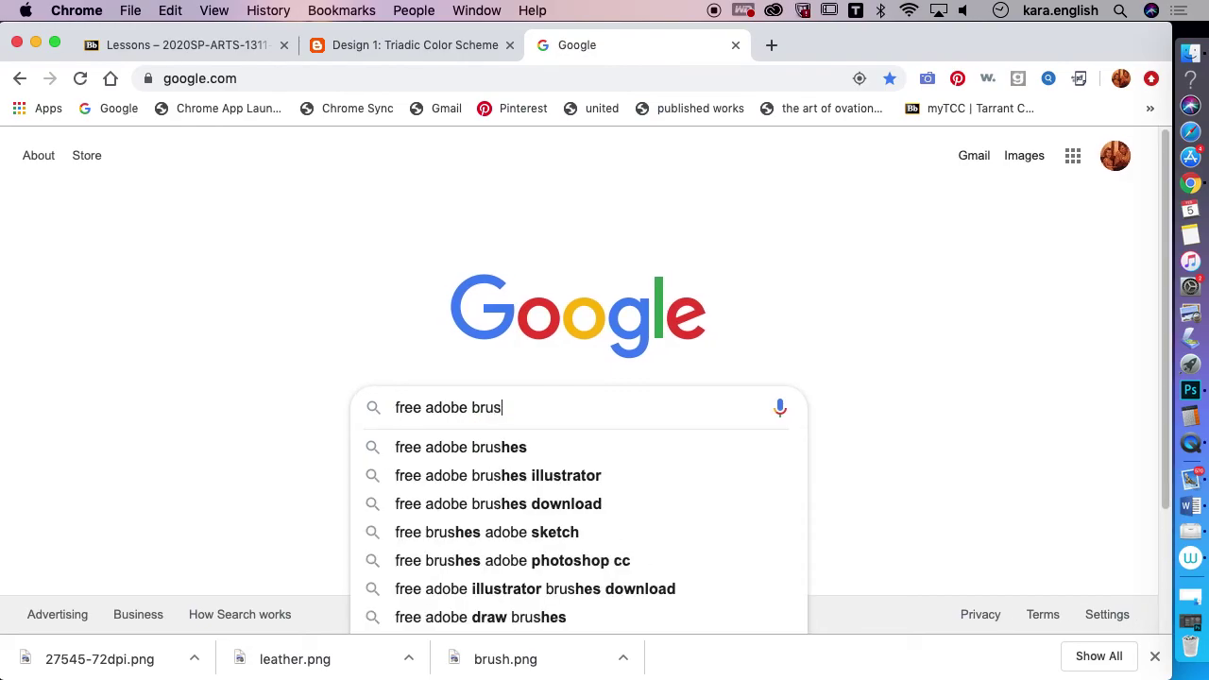
text(hes)
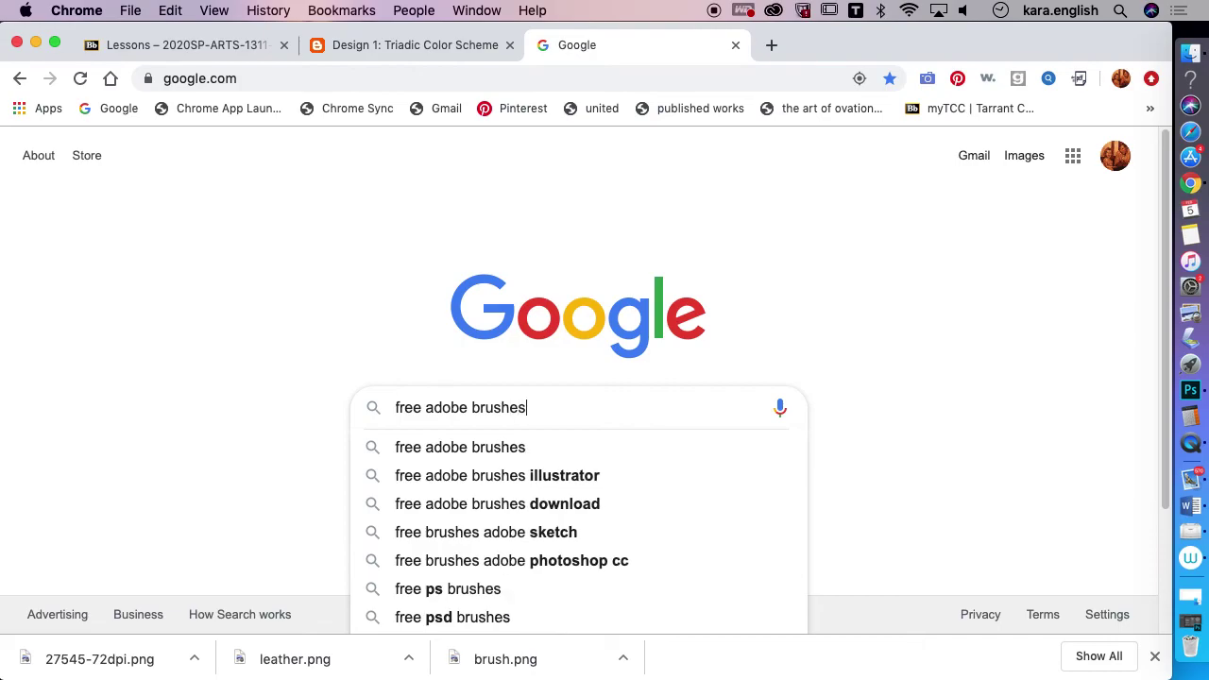
key(Return)
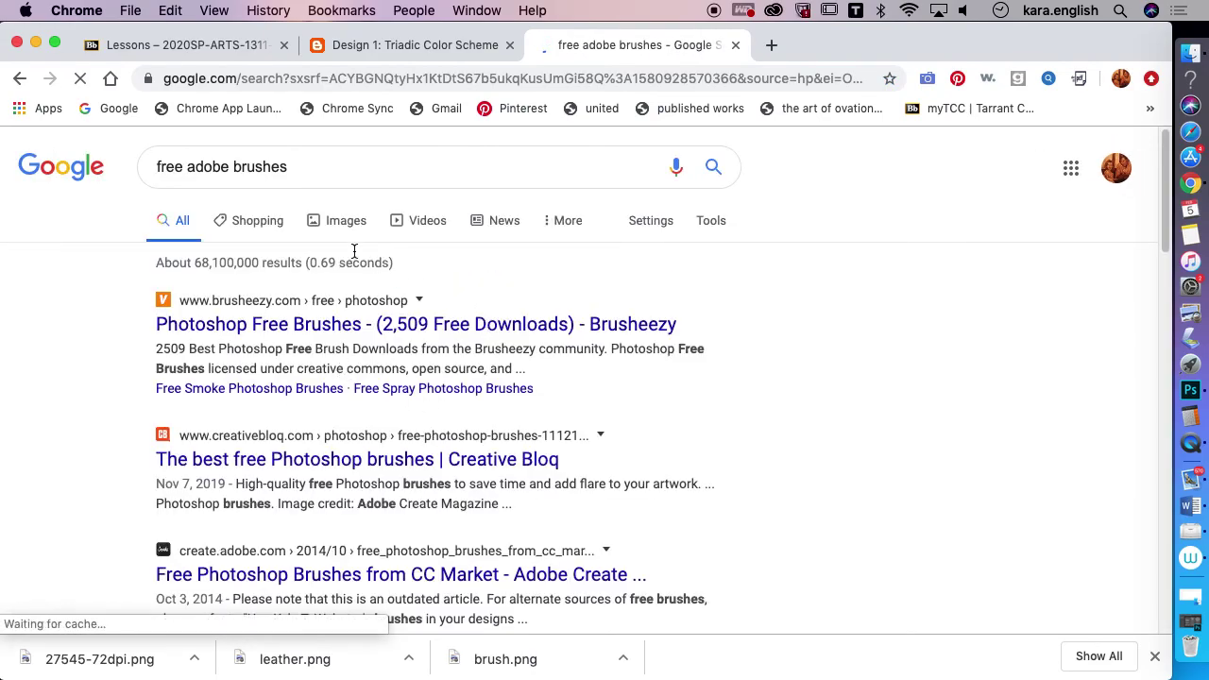
click(333, 220)
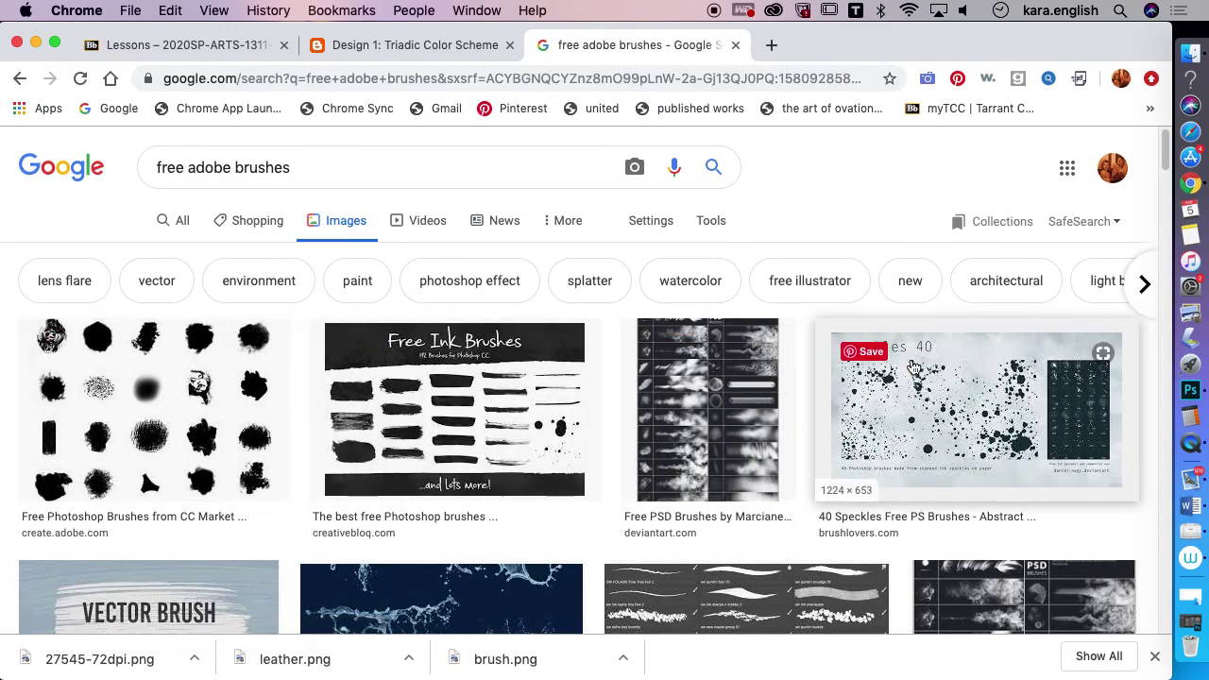
Browse the image results for free brush sets, looking for one suited to making a brush
scroll(1143, 255, down, 10)
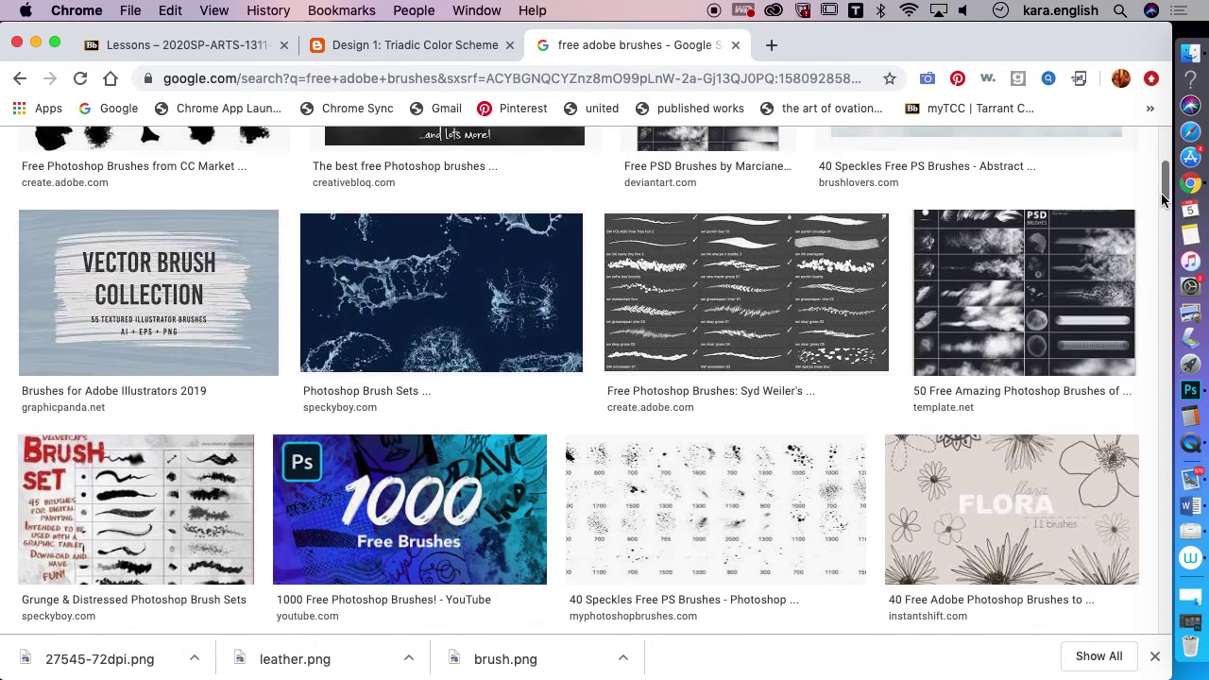
scroll(1157, 249, down, 1)
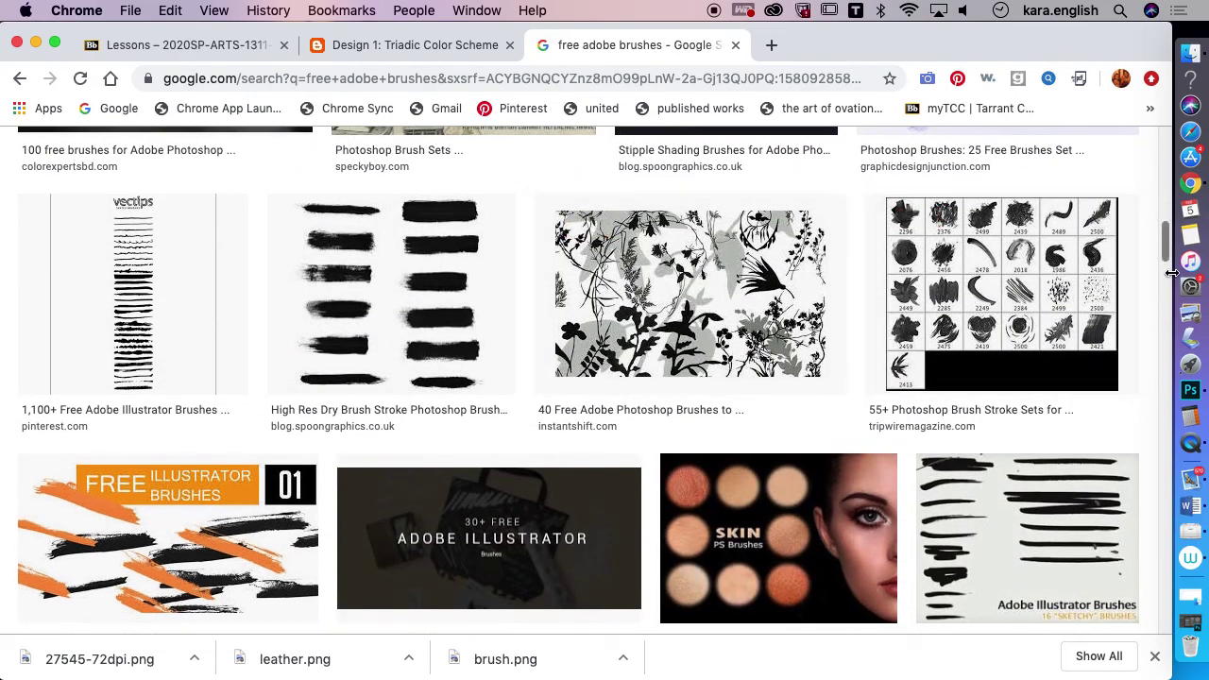
drag(1165, 260, 1149, 339)
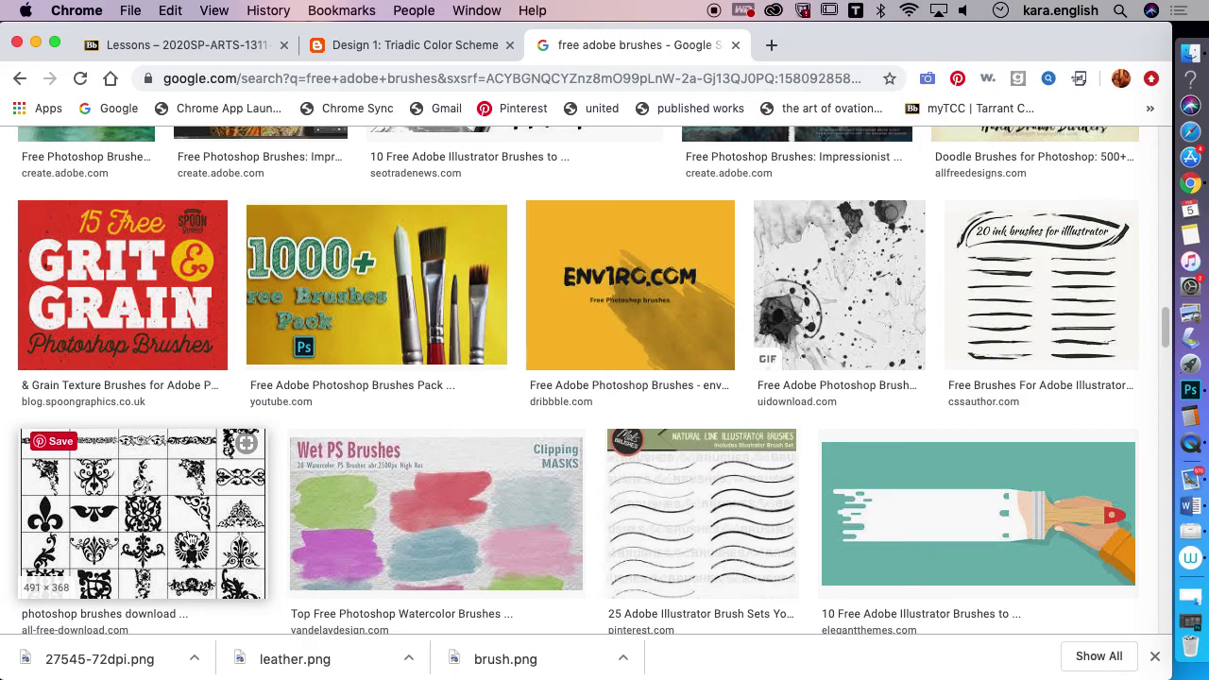
mouse_move(1161, 321)
mouse_down()
mouse_move(1161, 380)
mouse_move(1161, 367)
mouse_up()
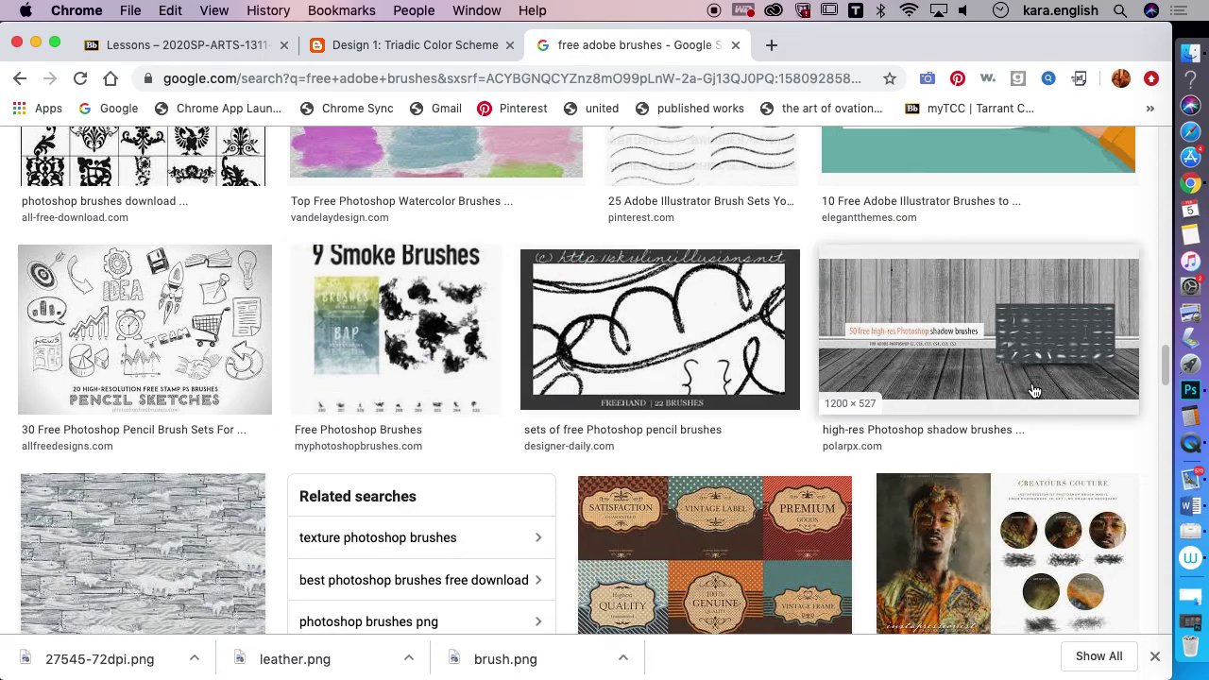
scroll(1156, 366, down, 5)
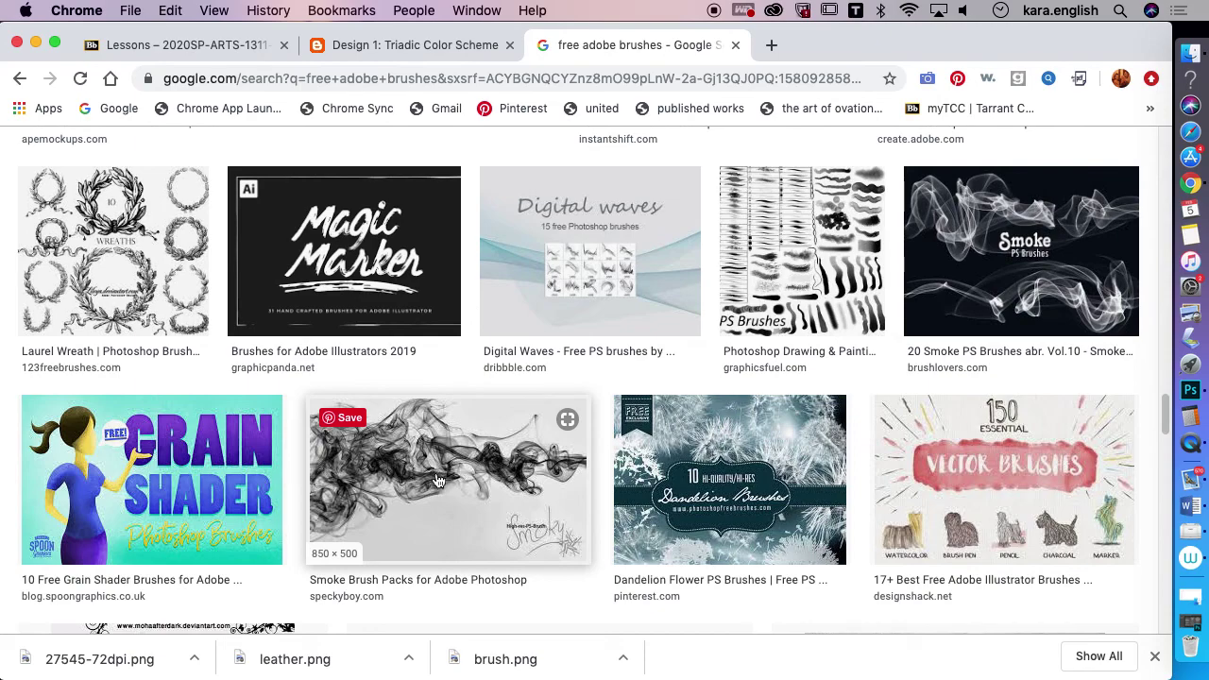
scroll(1167, 412, down, 1)
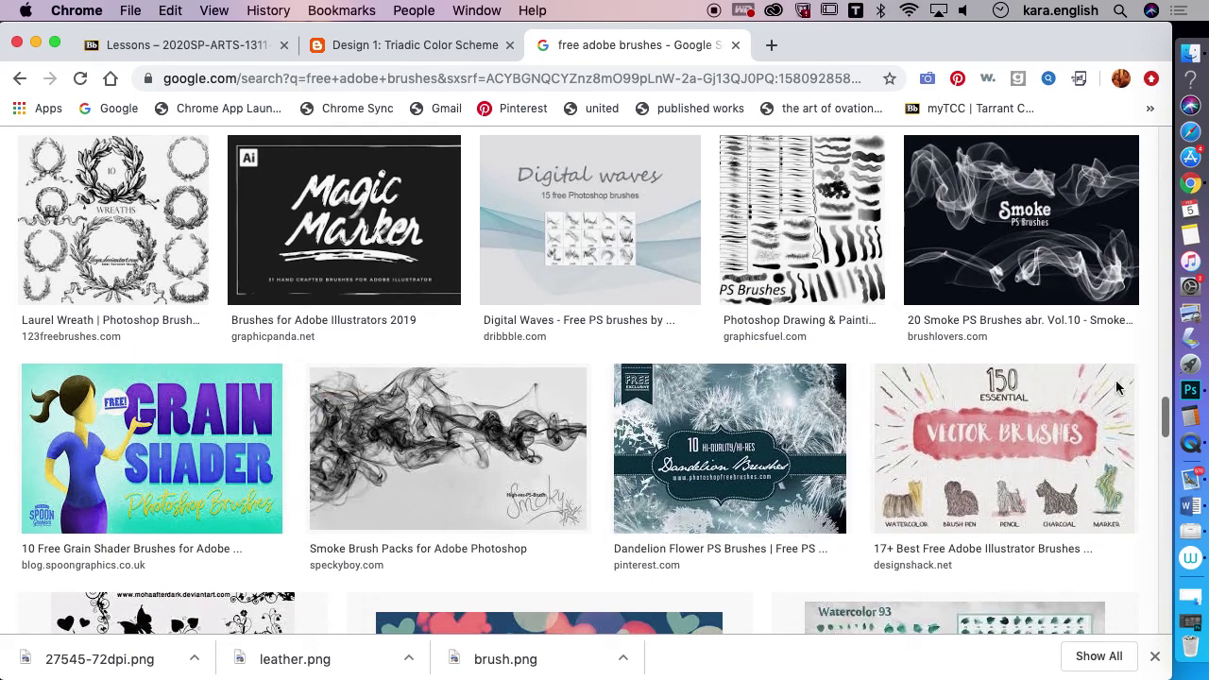
drag(1155, 416, 1166, 493)
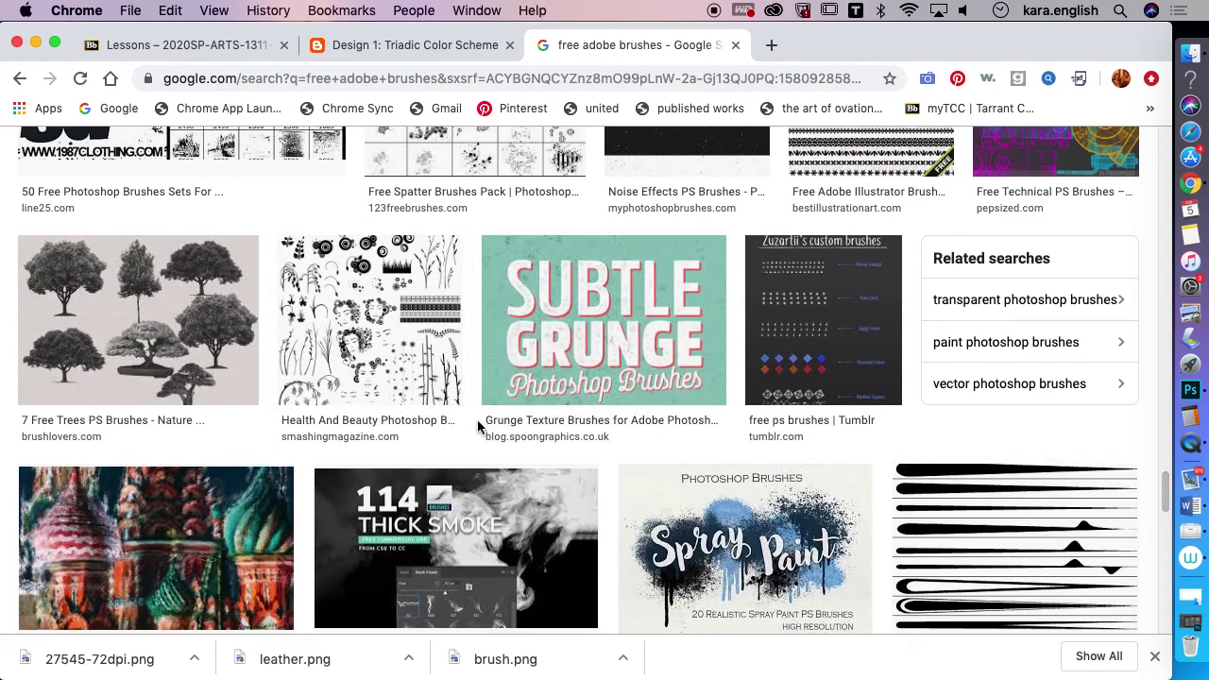
Save the "7 Free Trees PS Brushes" preview image to the Desktop as a JPEG named tree
click(170, 346)
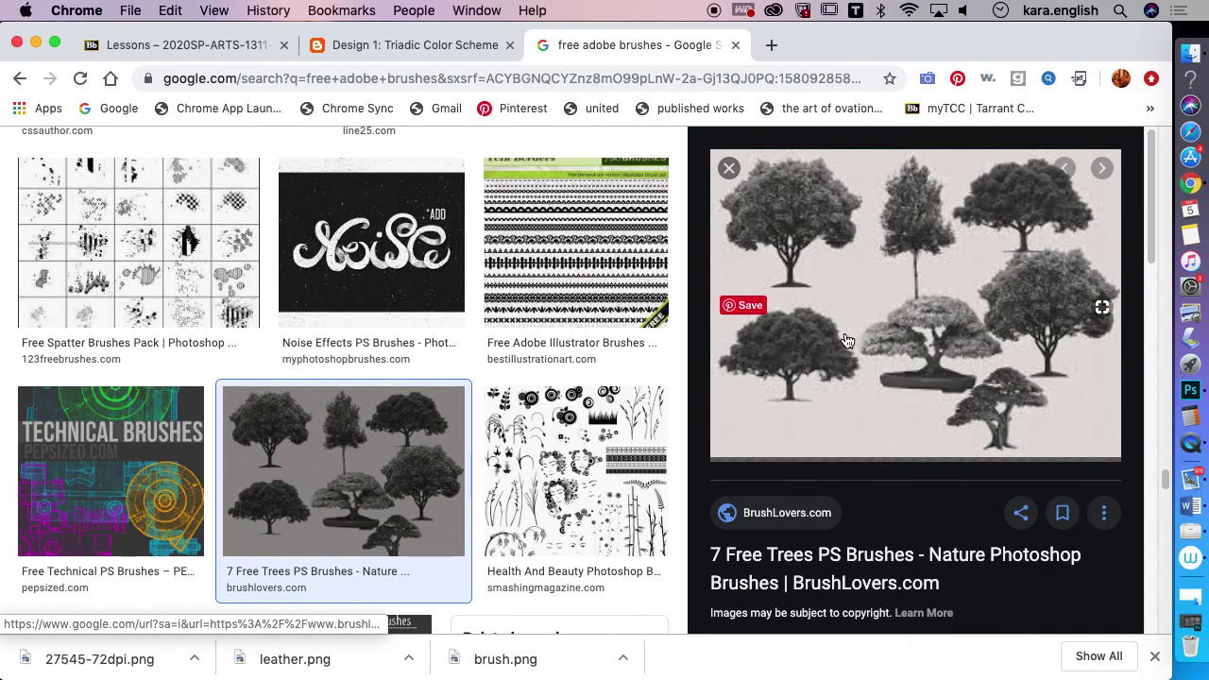
right_click(855, 330)
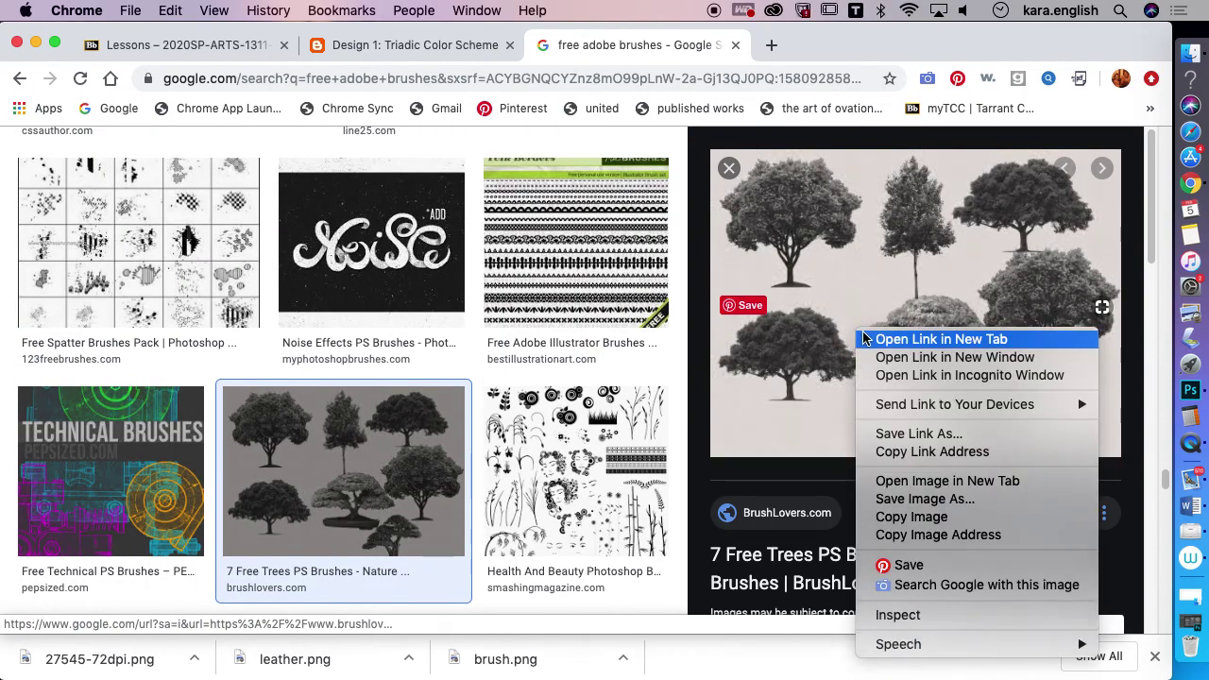
click(912, 507)
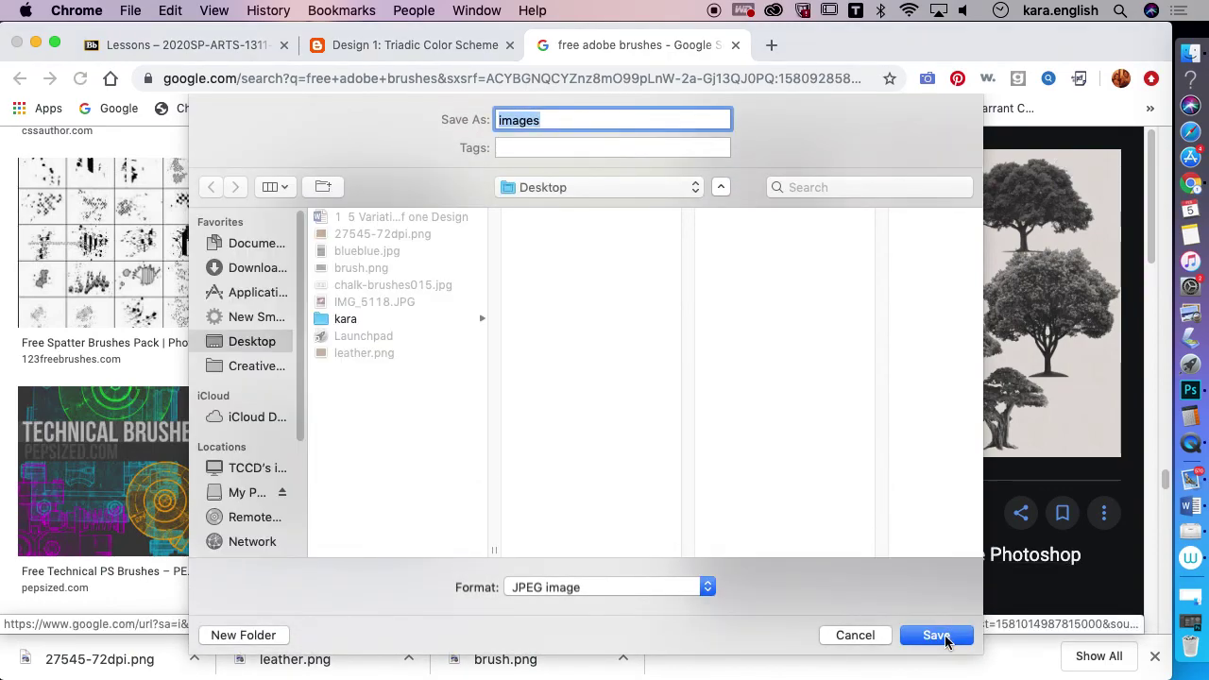
text(te)
key(BackSpace)
key(BackSpace)
key(BackSpace)
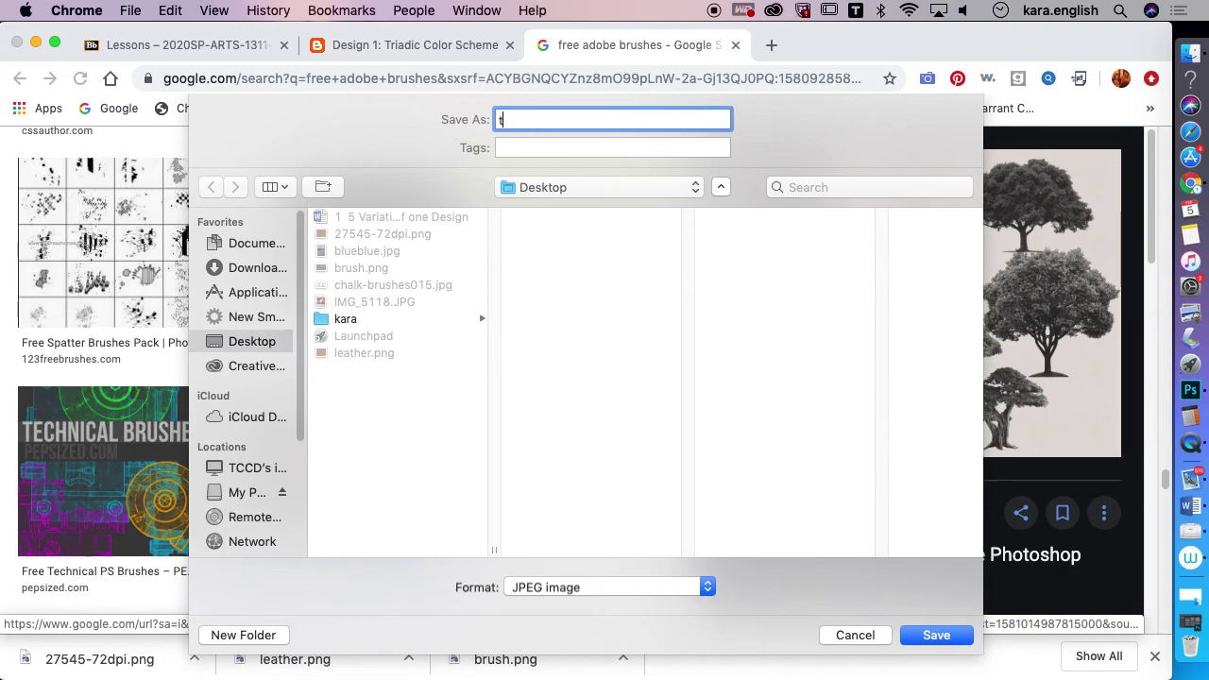
key(Return)
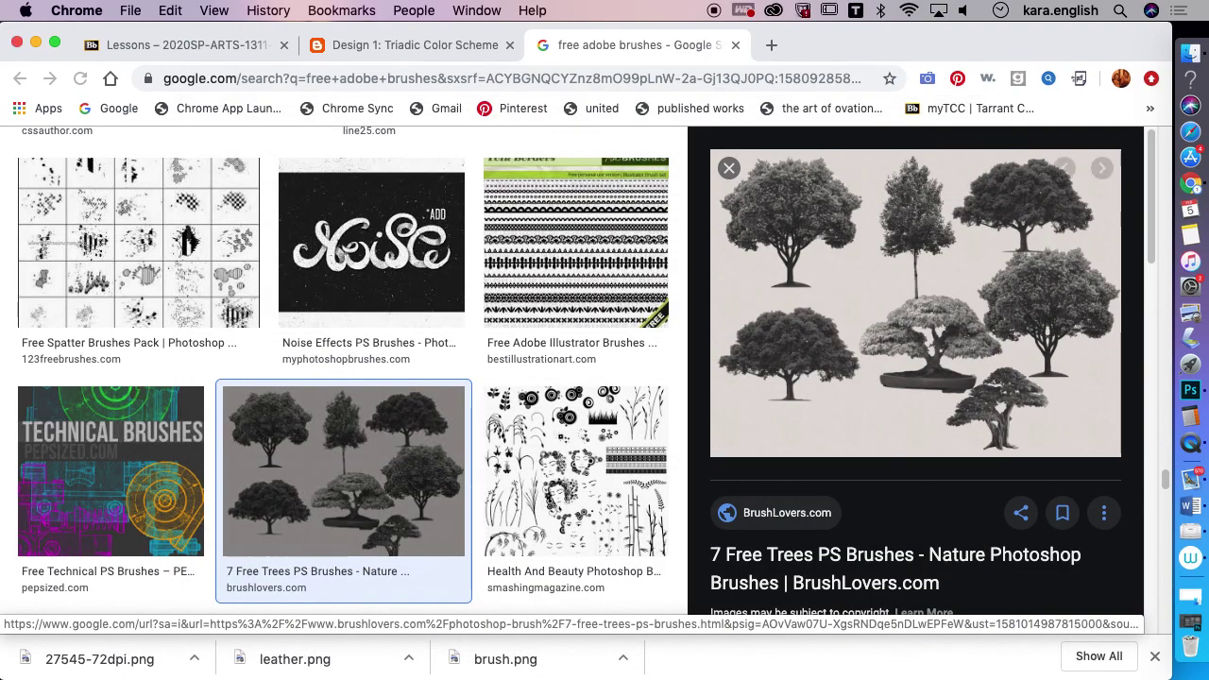
Minimize the browser, switch to Photoshop, and move the History panel fully into view below the layer list
click(36, 42)
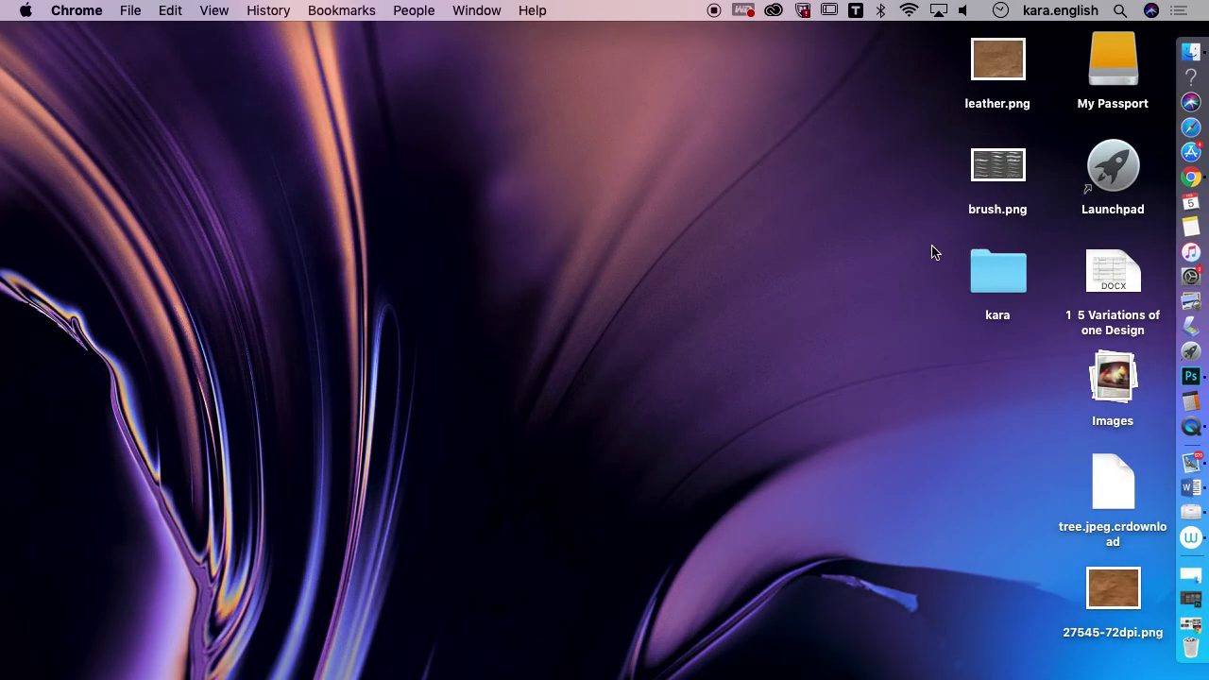
click(1192, 378)
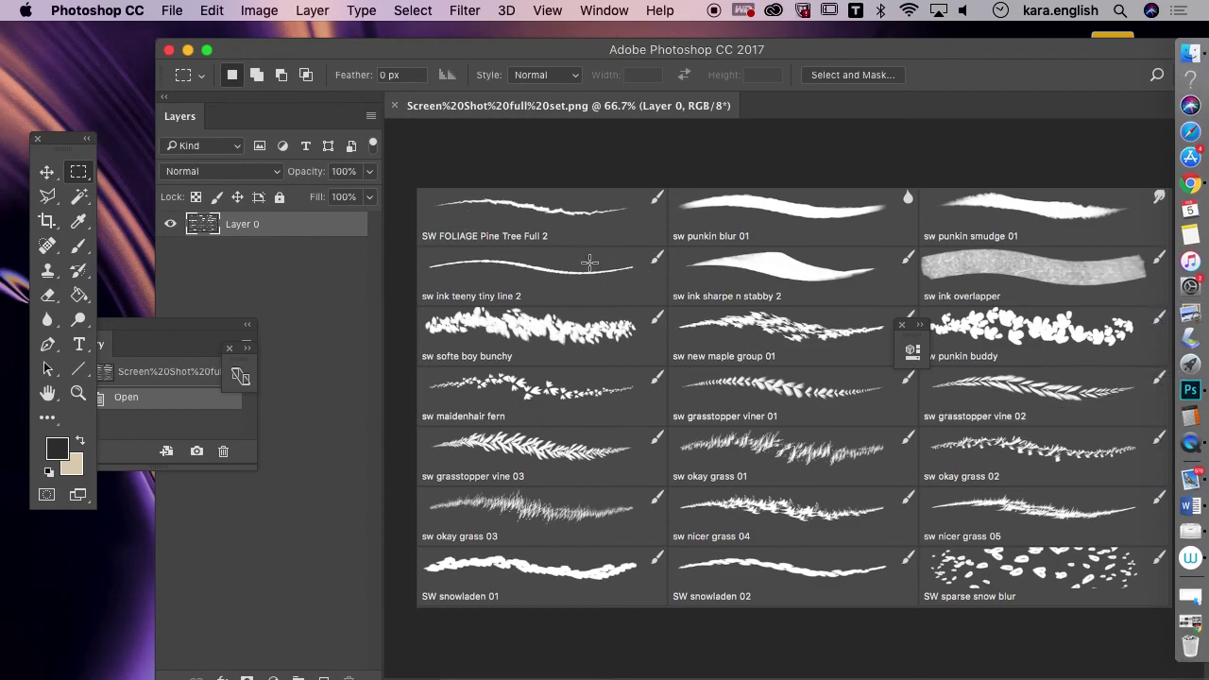
drag(156, 333, 264, 311)
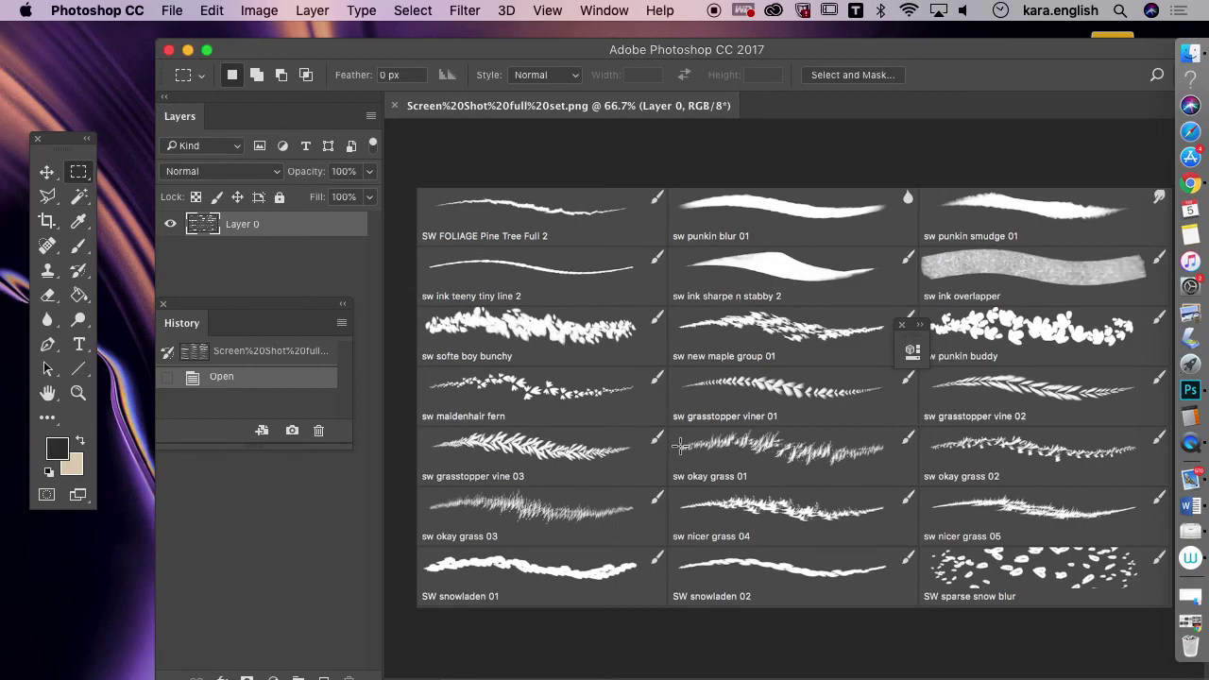
Select the "sw okay grass 01" stroke with a rectangular marquee and copy it
mouse_move(677, 432)
mouse_down()
mouse_move(710, 459)
mouse_move(900, 471)
mouse_up()
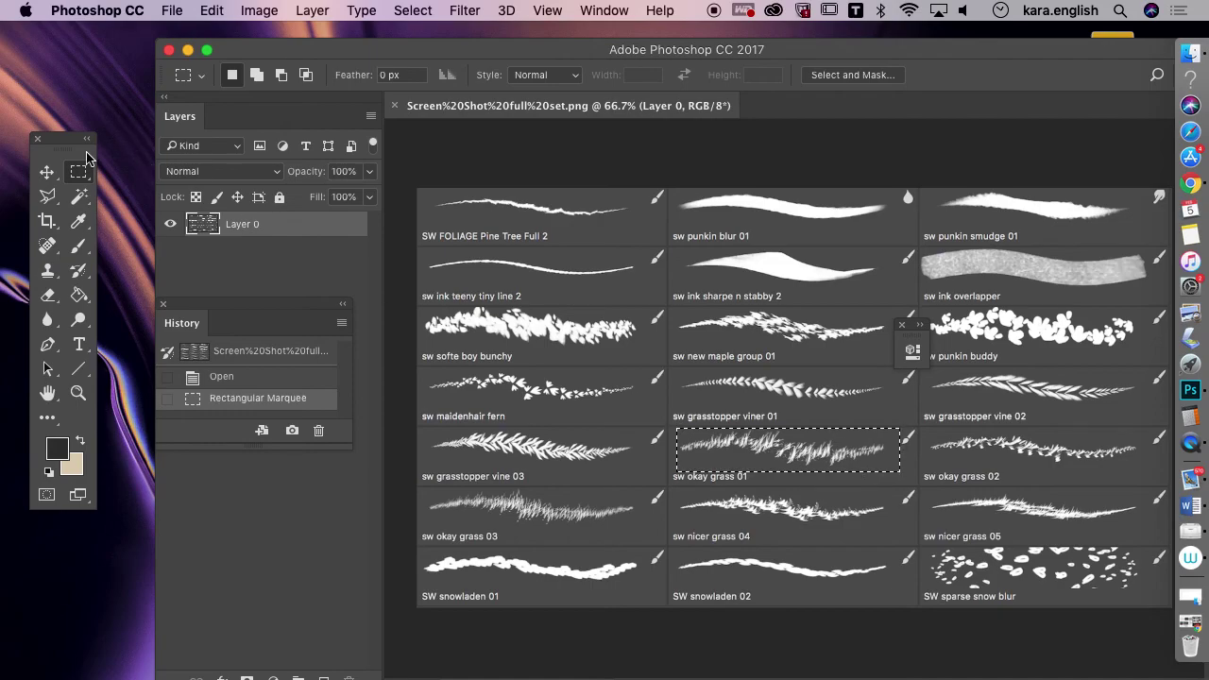
click(210, 13)
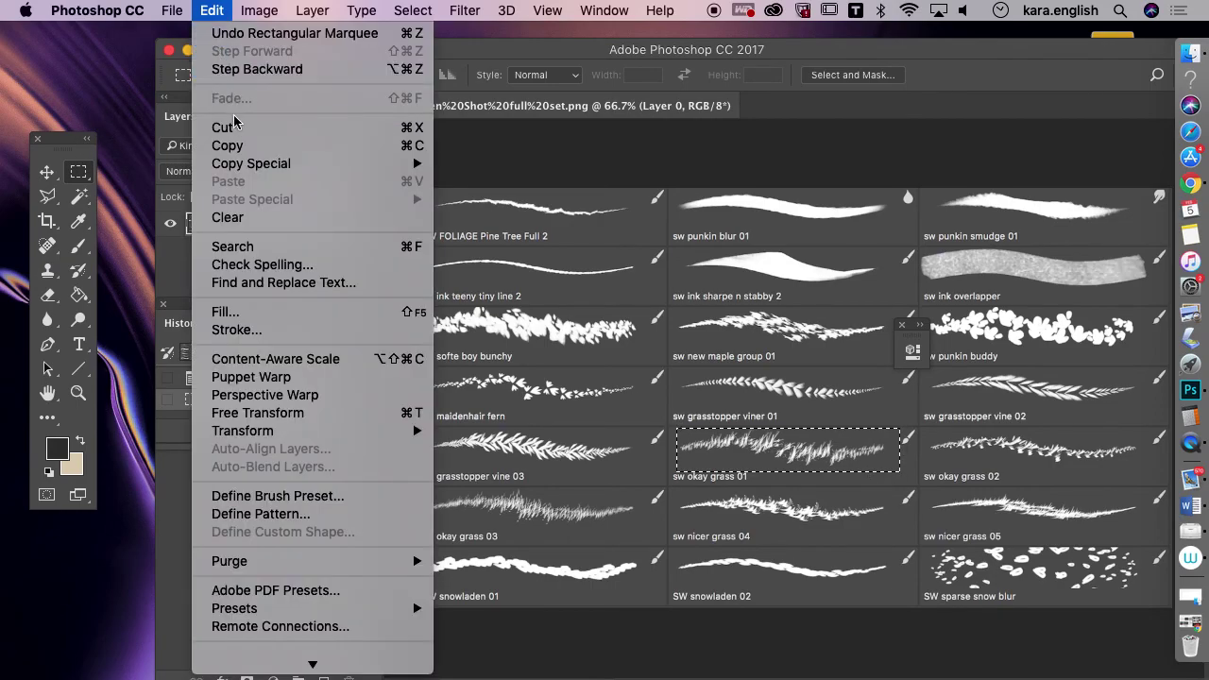
click(231, 147)
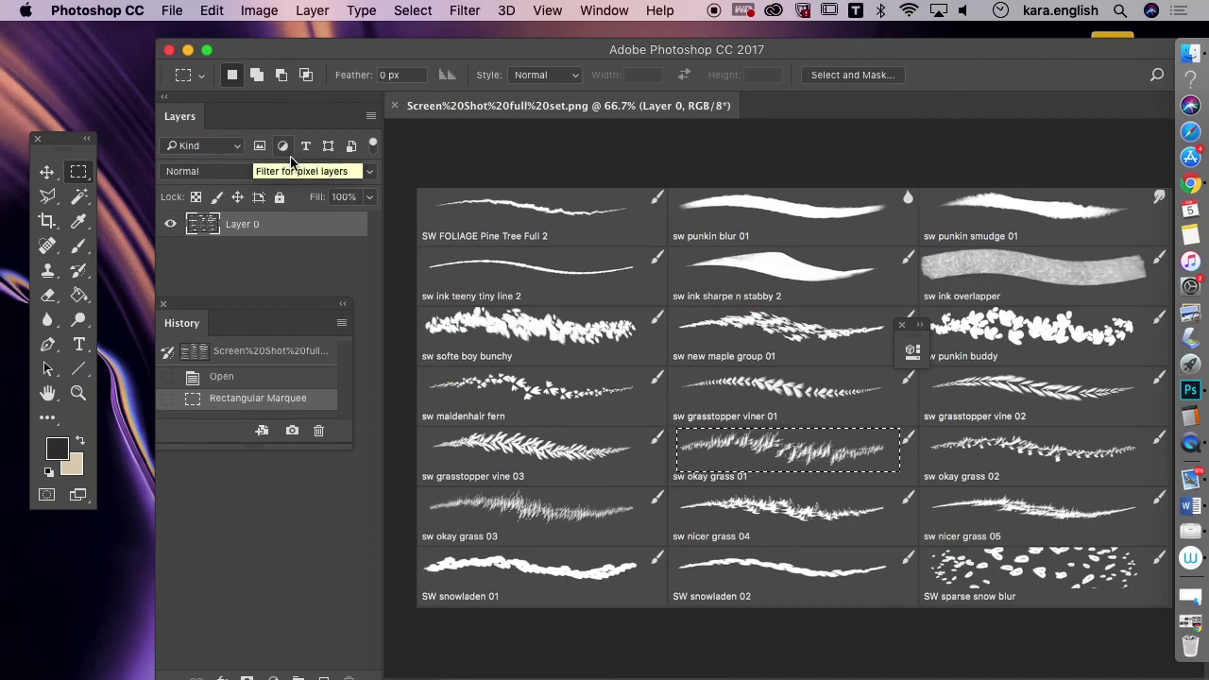
Create a 354 x 69 px document at 144 pixels/inch from the Clipboard preset and paste the grass stroke, accepting the color conversion
click(173, 16)
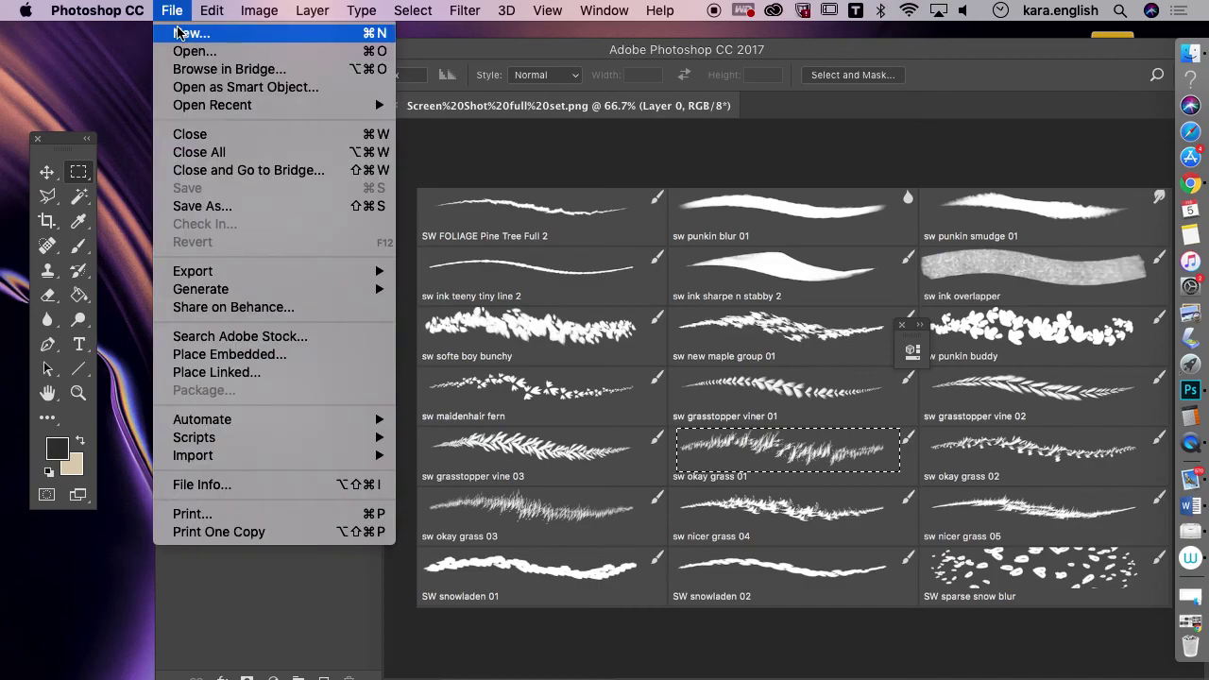
click(180, 34)
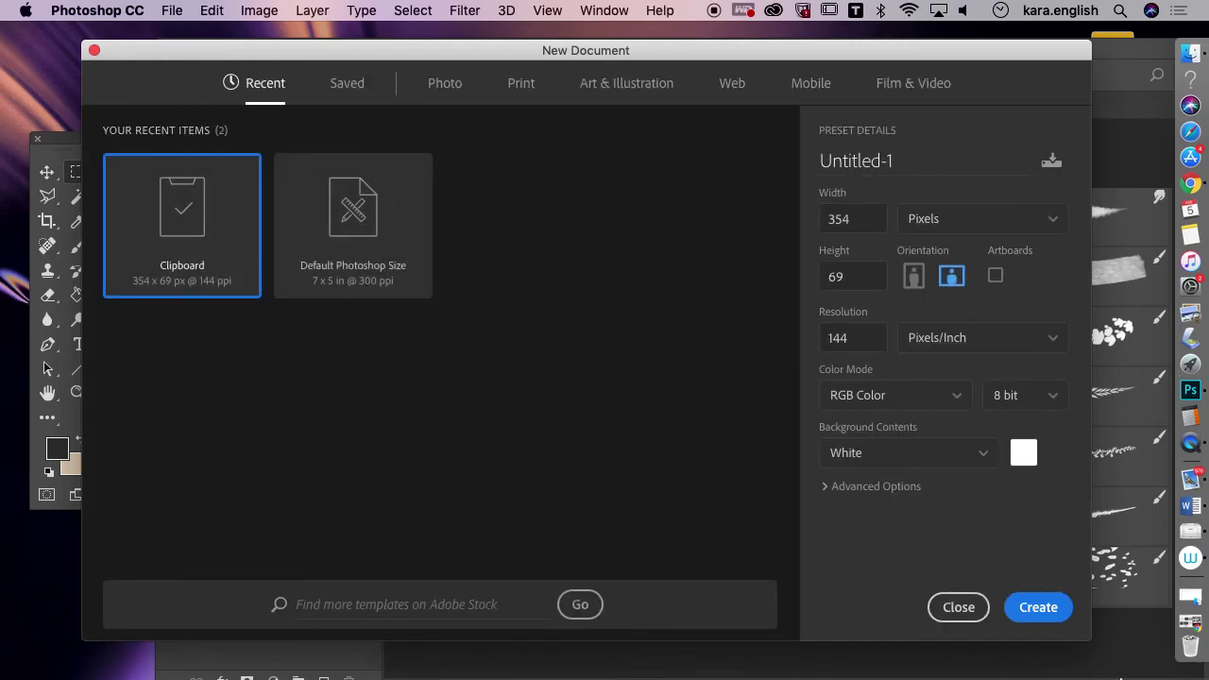
click(1056, 608)
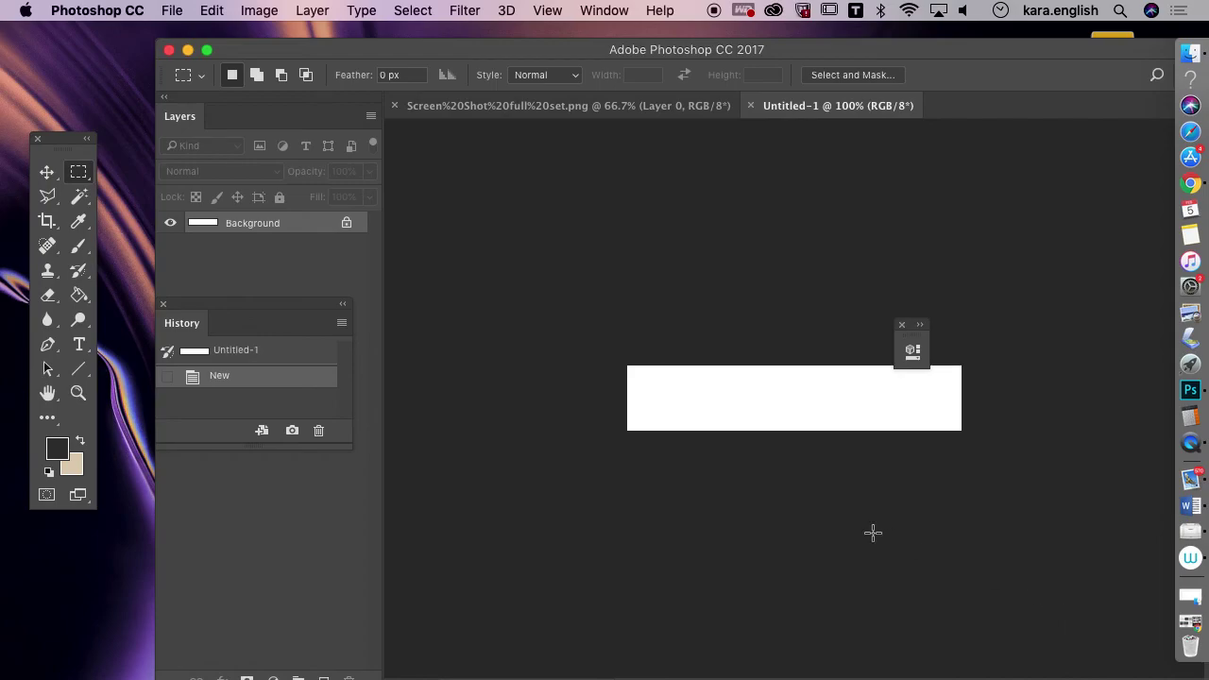
click(214, 13)
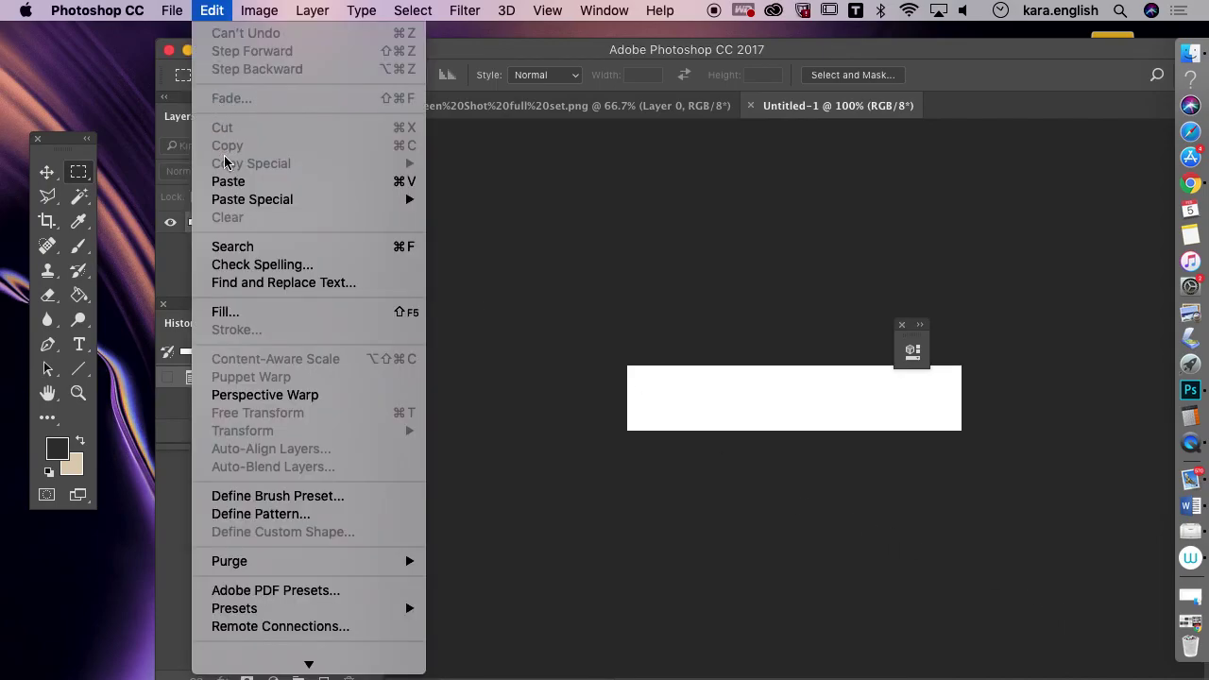
click(228, 183)
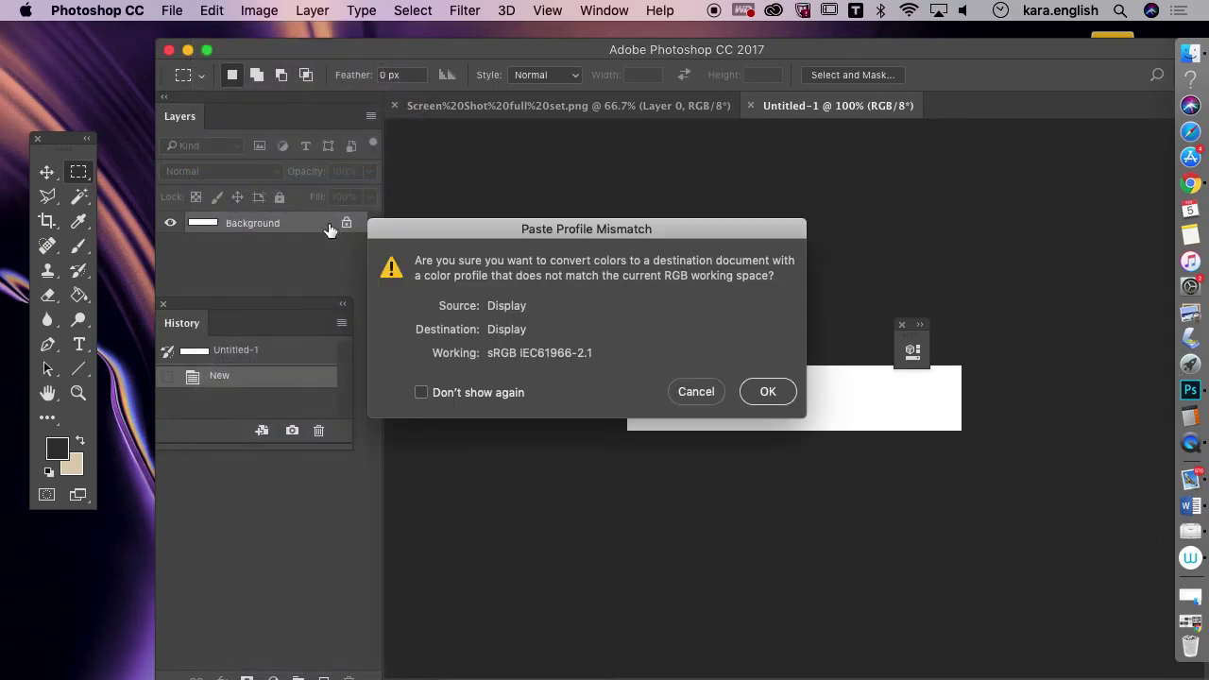
click(767, 391)
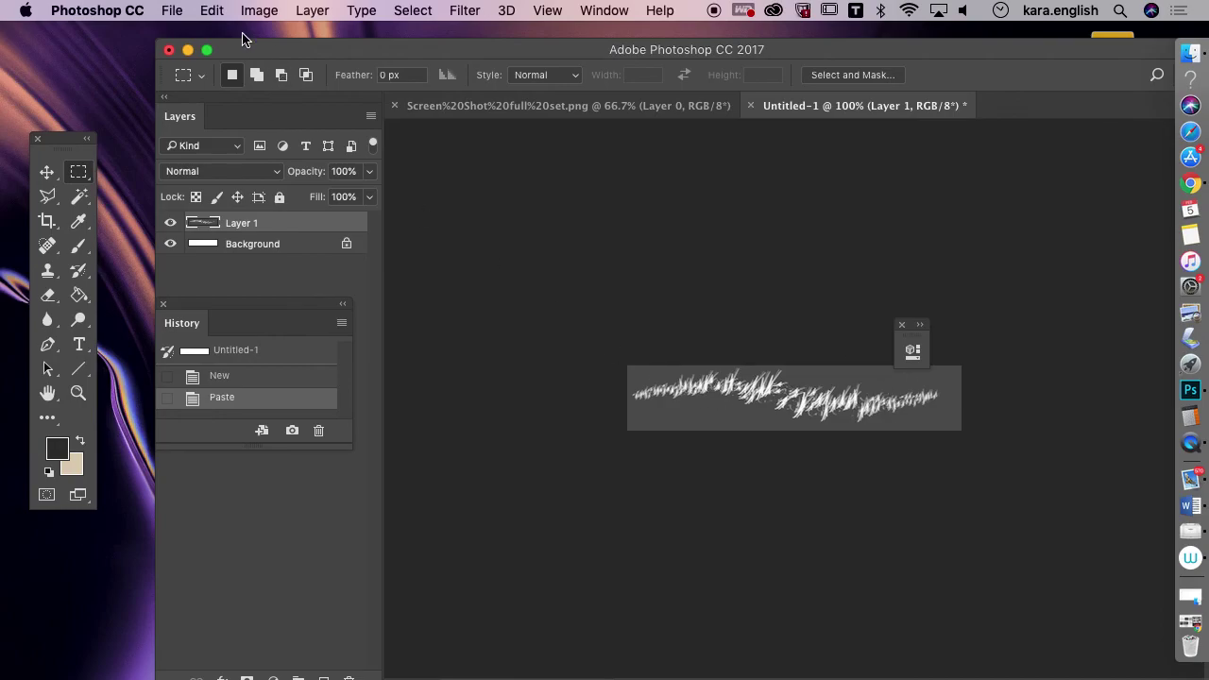
click(258, 11)
mouse_move(270, 61)
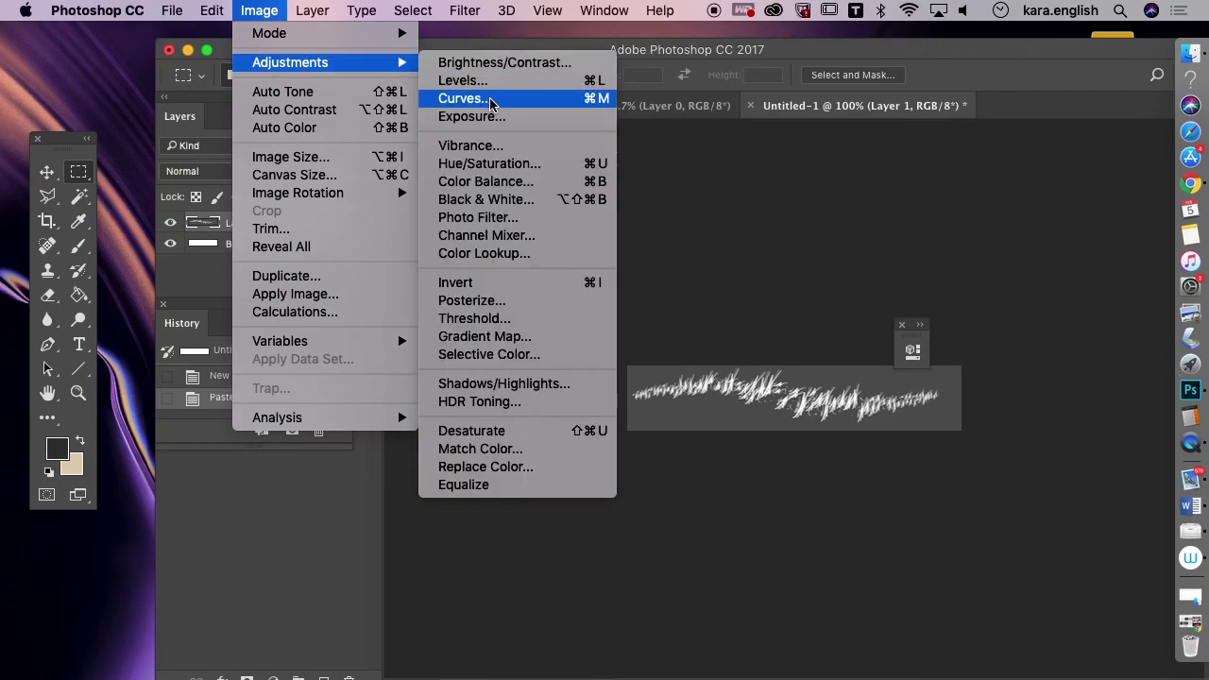
click(469, 318)
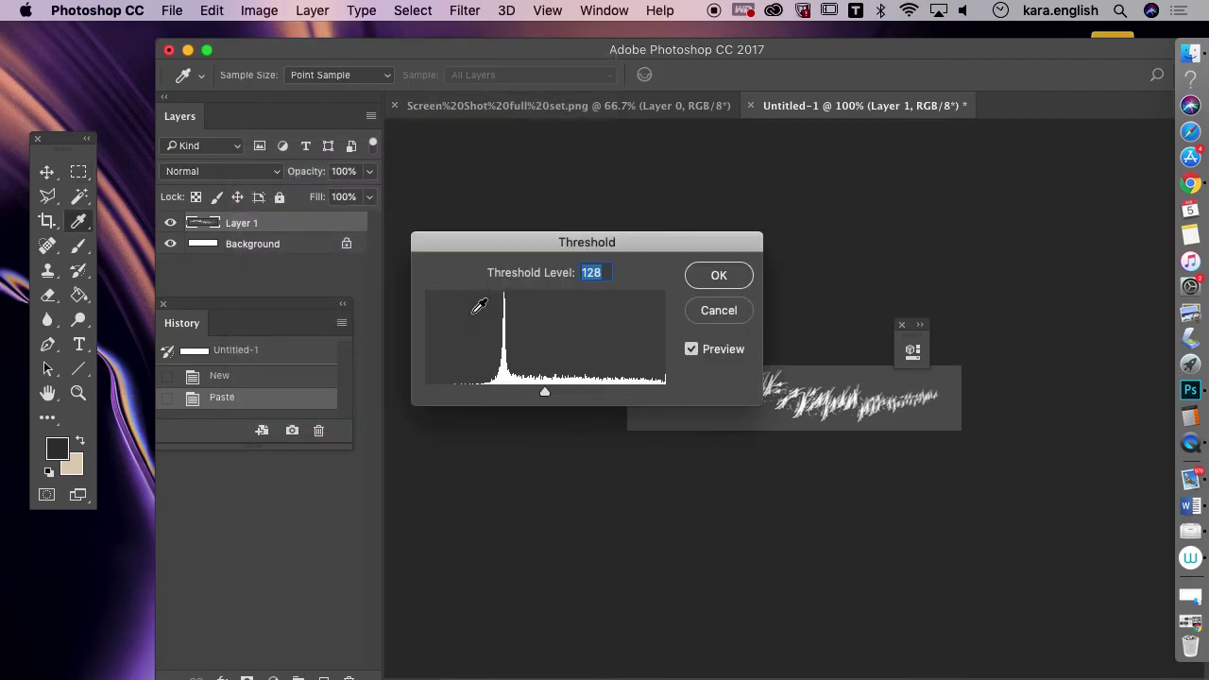
drag(539, 250, 448, 186)
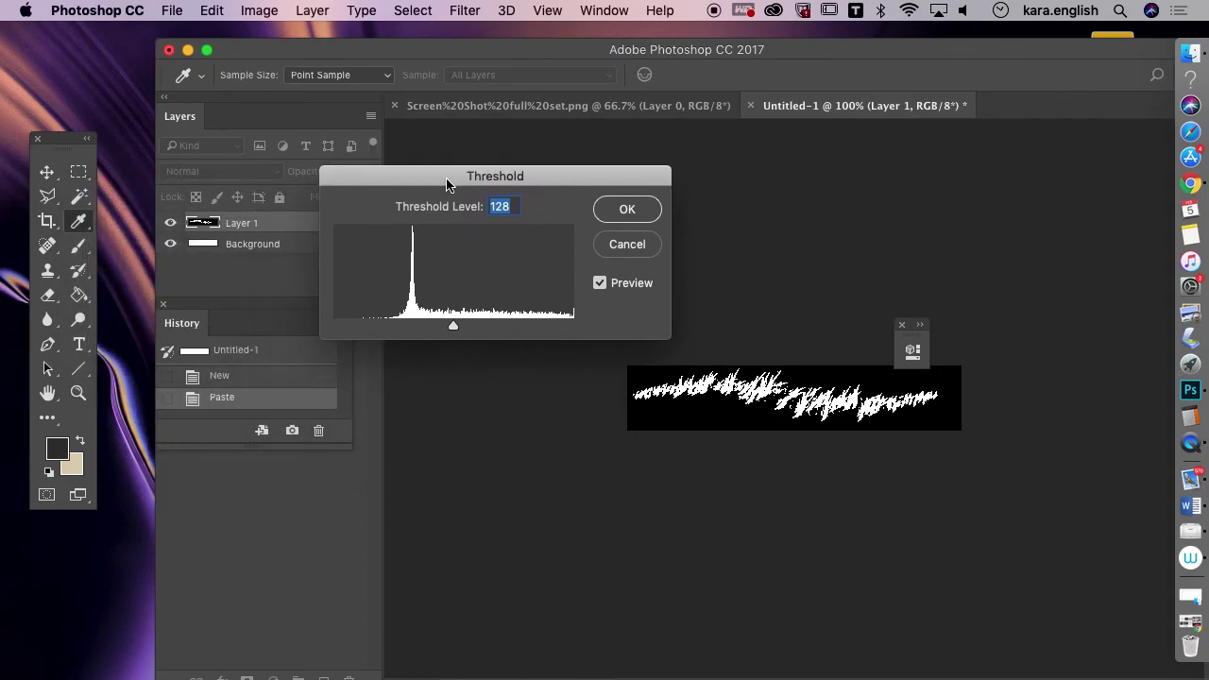
click(608, 249)
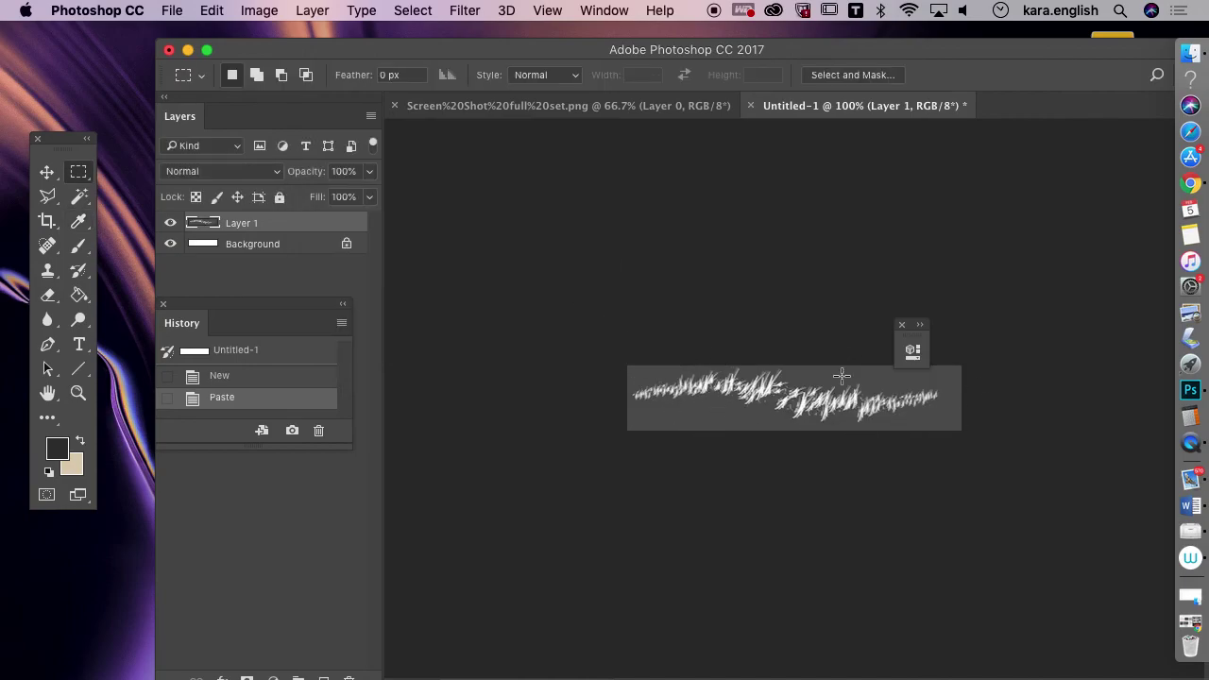
Invert the pasted grass stroke on Layer 1 and apply a Threshold adjustment to make it pure black on white
click(261, 14)
mouse_move(267, 62)
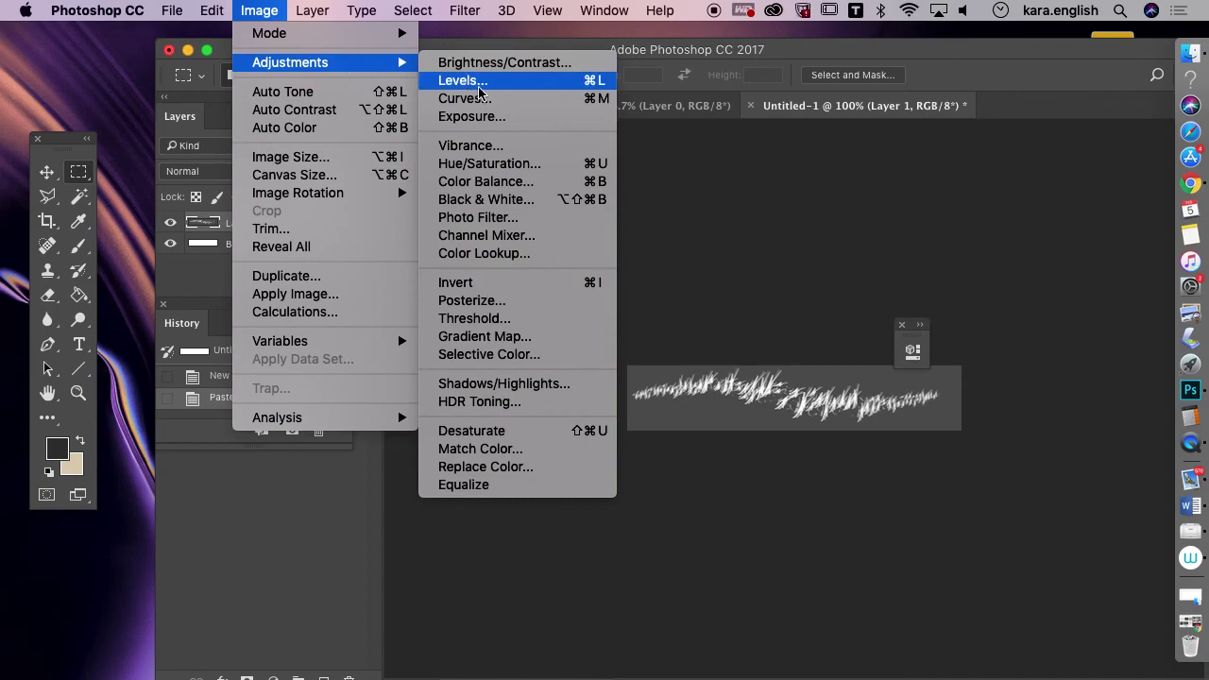
click(474, 283)
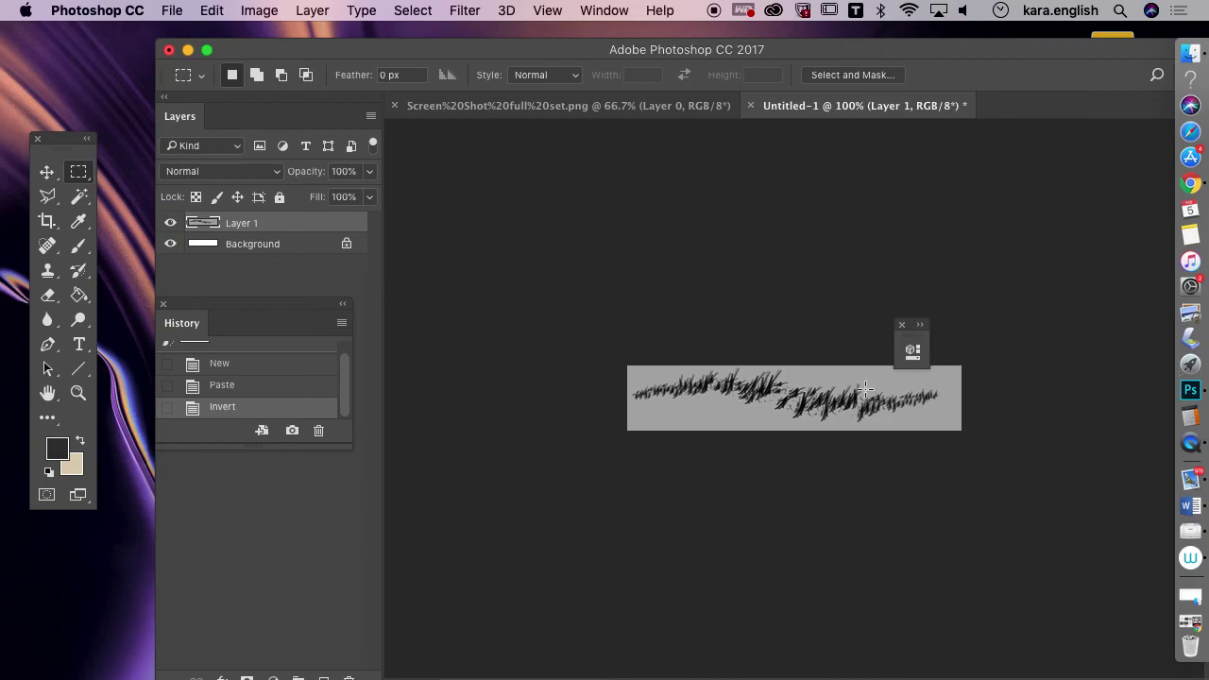
click(261, 11)
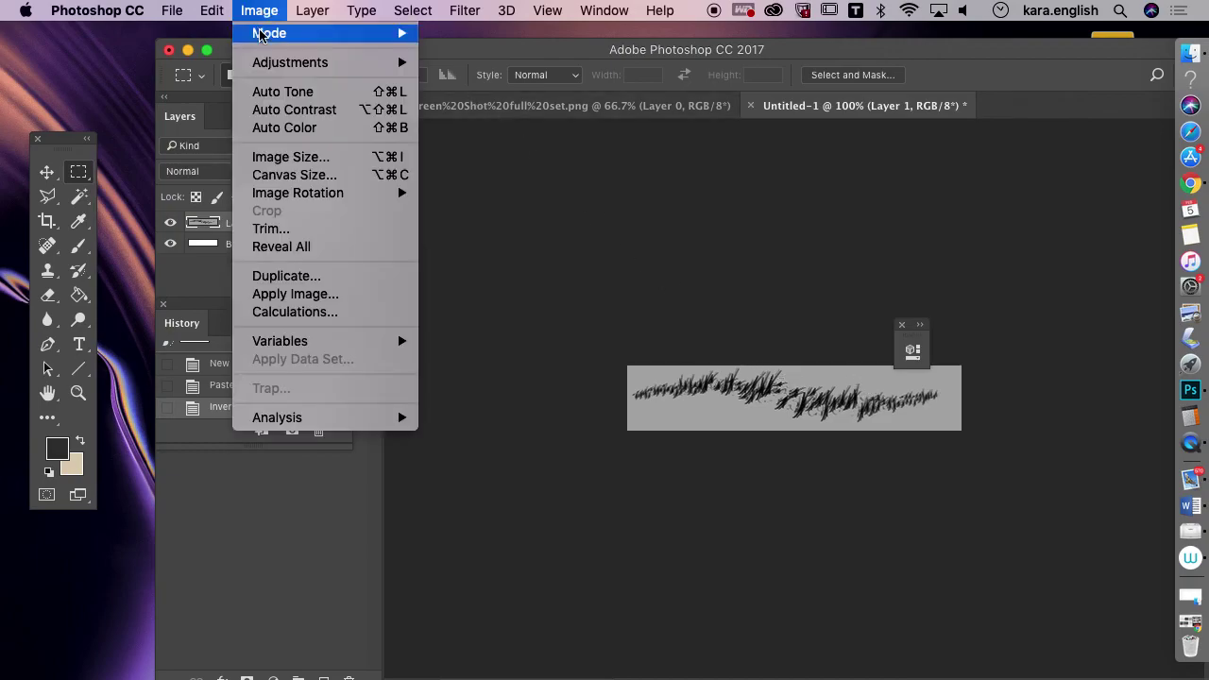
mouse_move(262, 63)
click(487, 319)
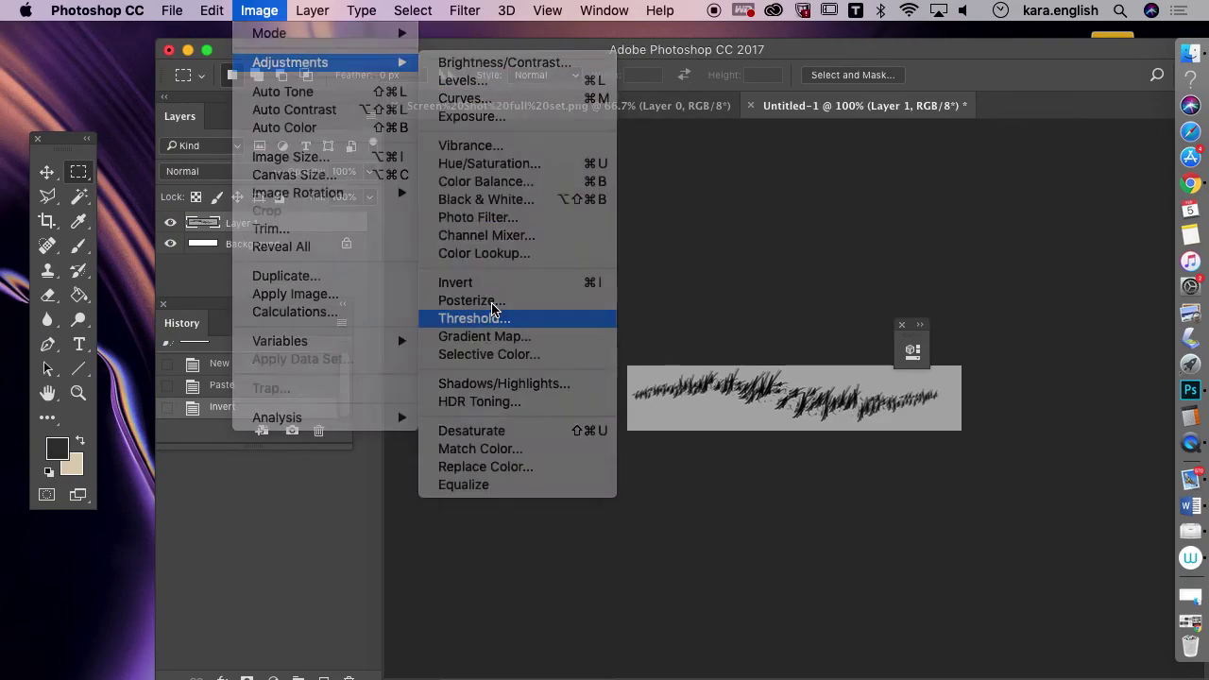
click(624, 212)
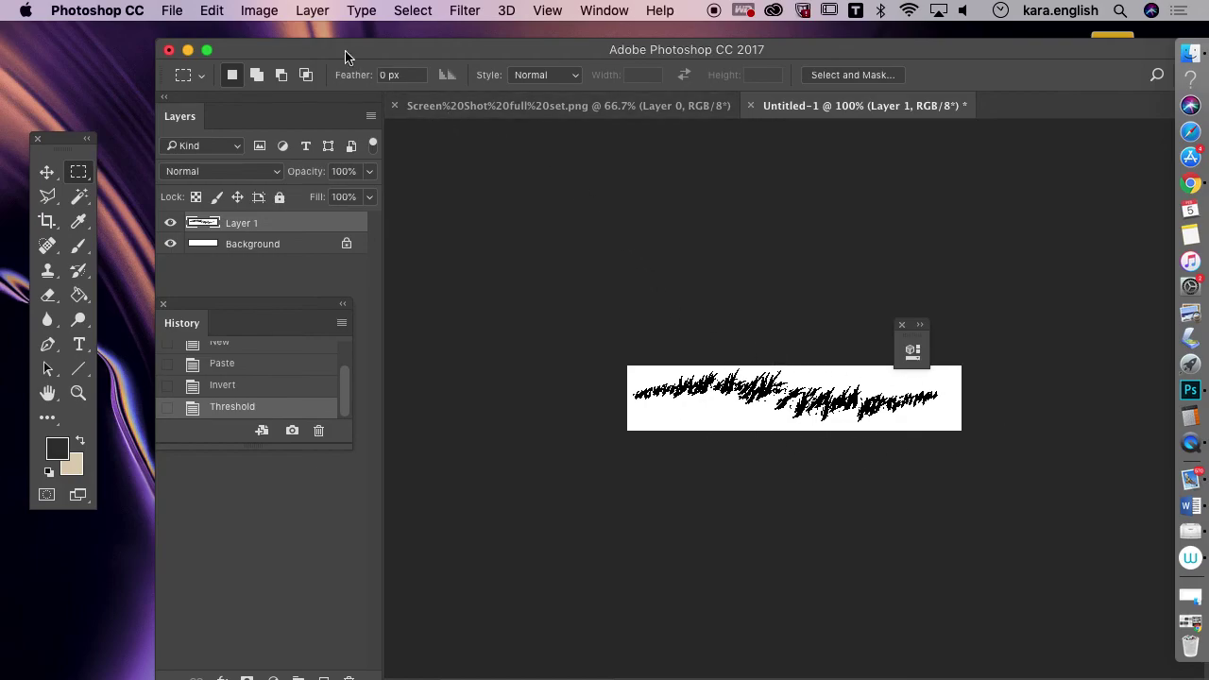
Select the white area of Layer 1 with Color Range at fuzziness 40, cut it out, and hide the Background layer
click(264, 11)
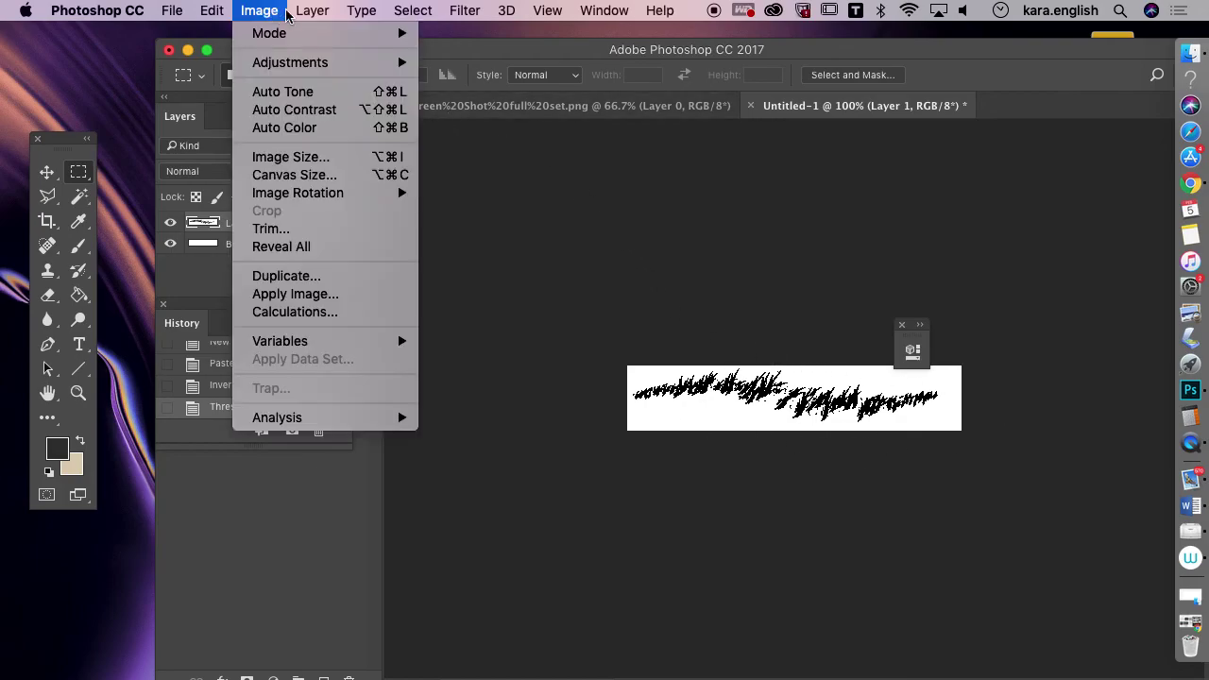
mouse_move(408, 13)
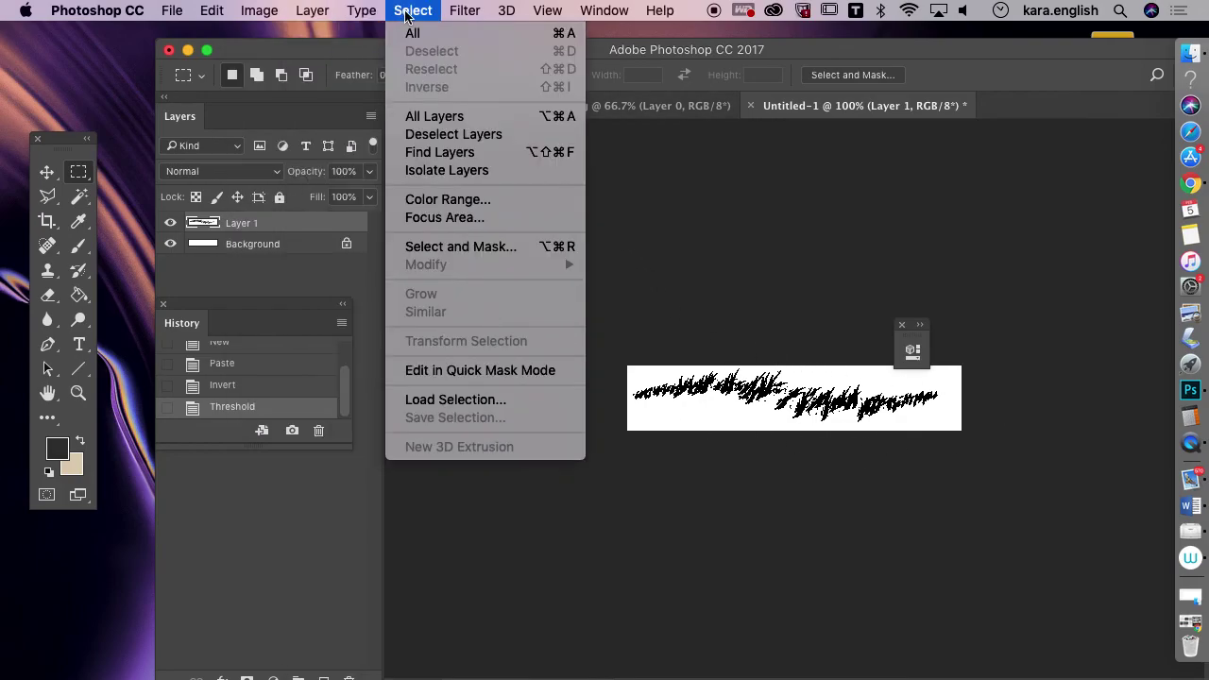
click(415, 201)
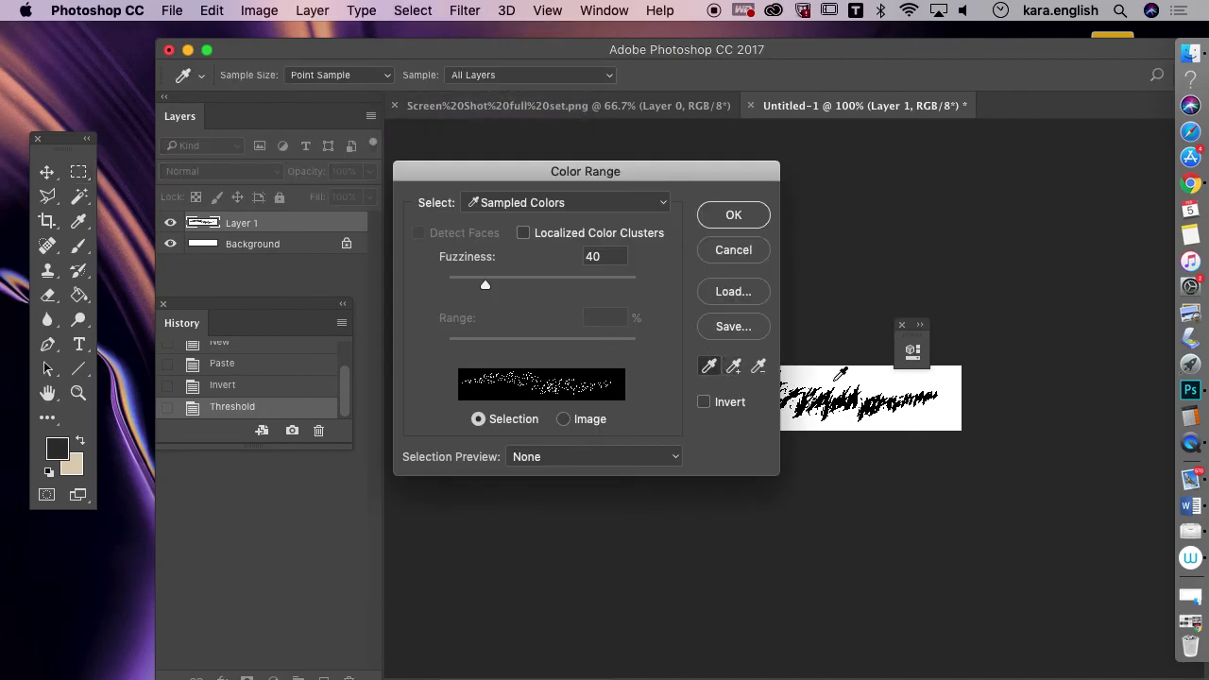
click(834, 379)
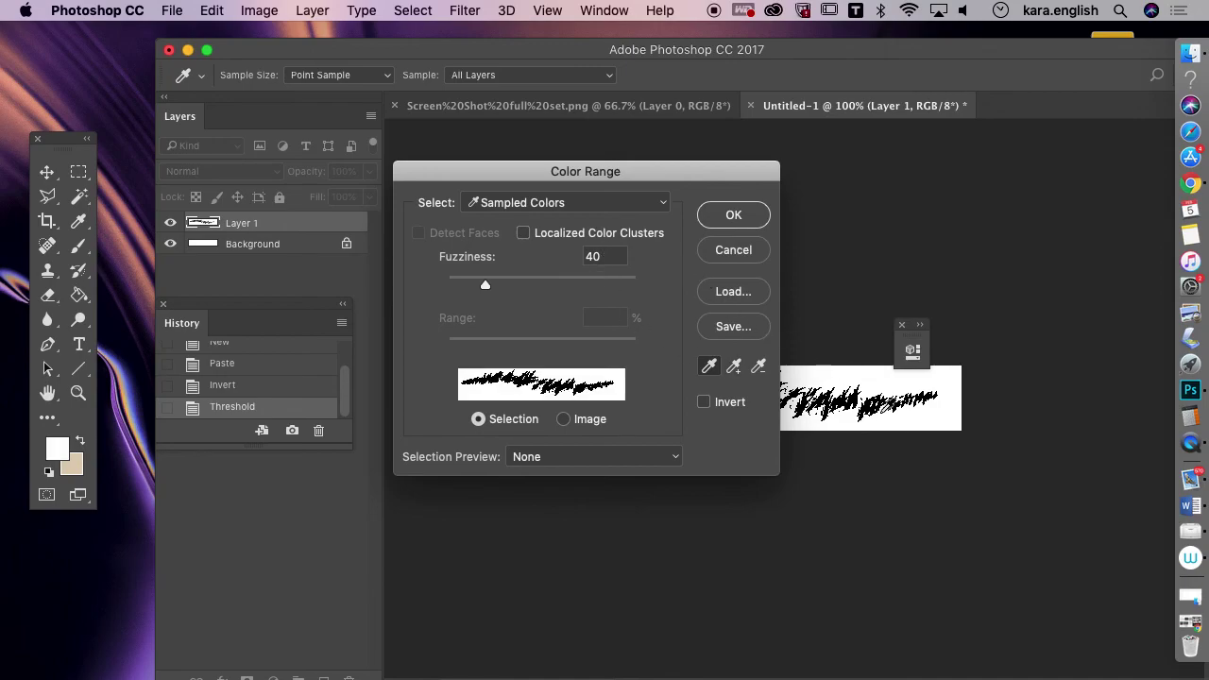
click(744, 216)
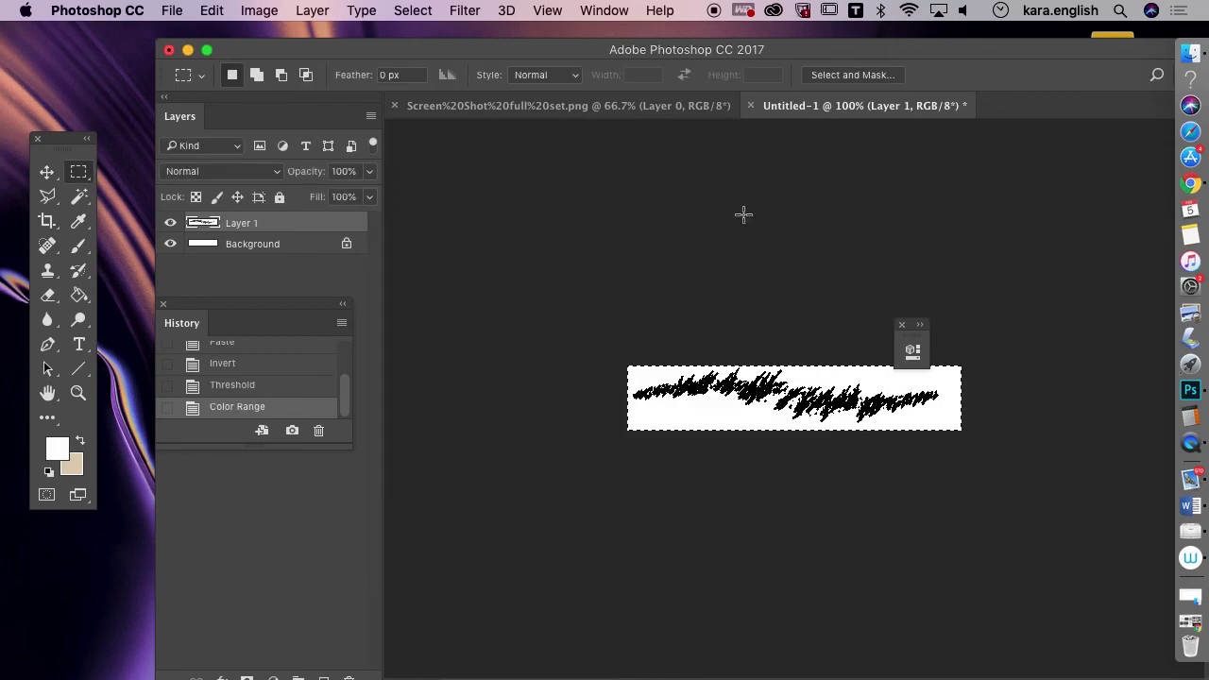
click(211, 10)
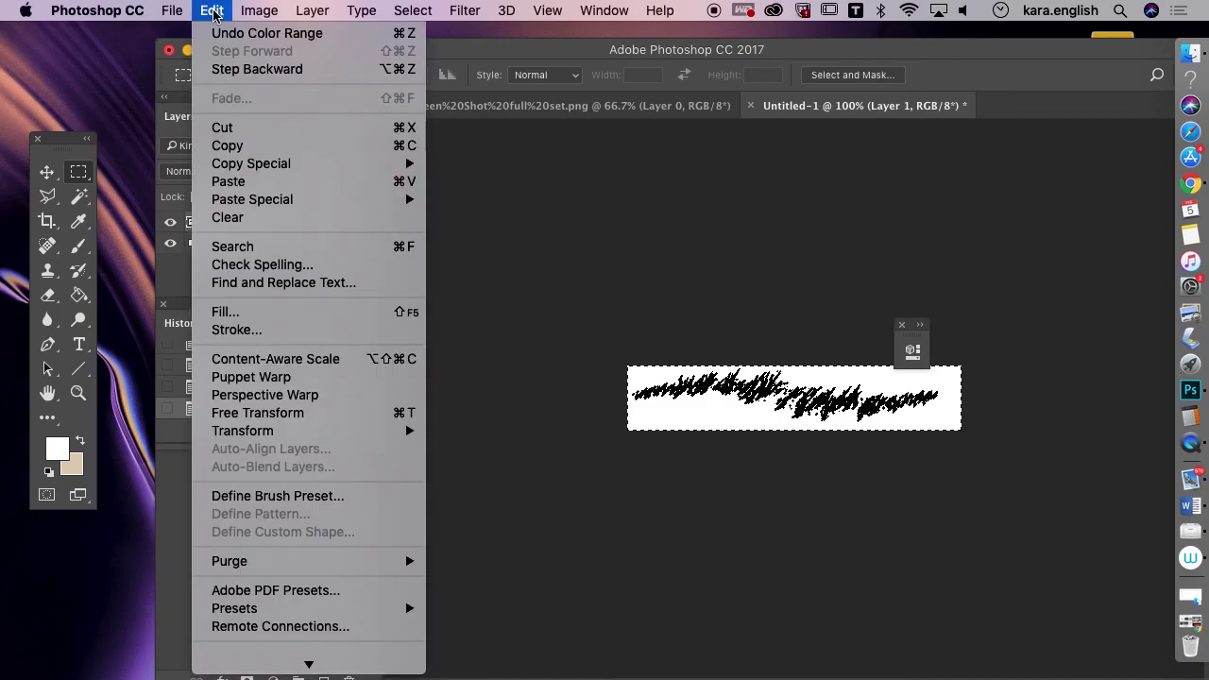
click(219, 127)
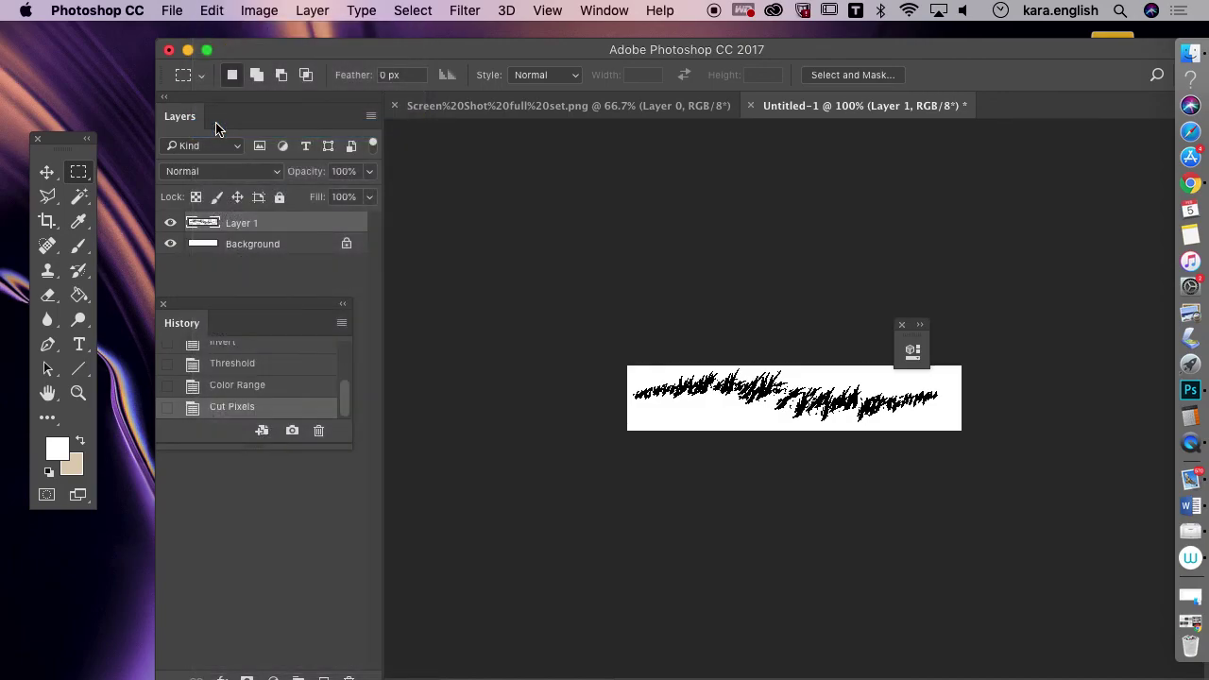
click(171, 247)
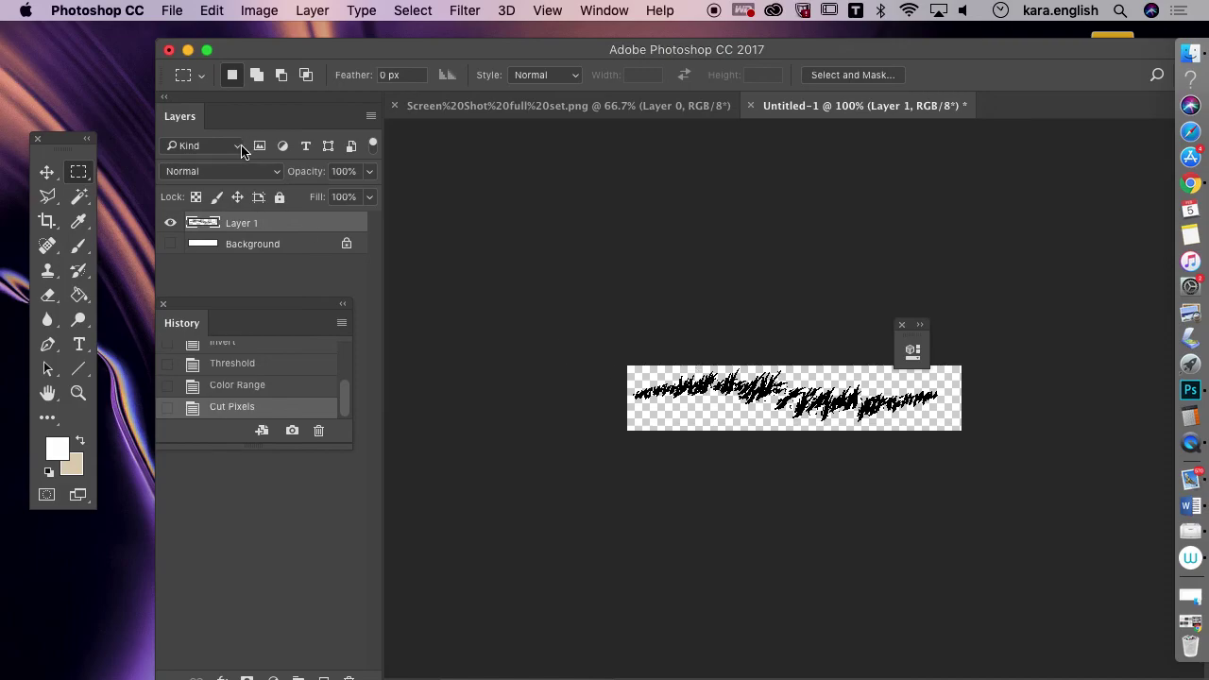
Define the isolated grass stroke as a new brush preset named "grass"
click(211, 13)
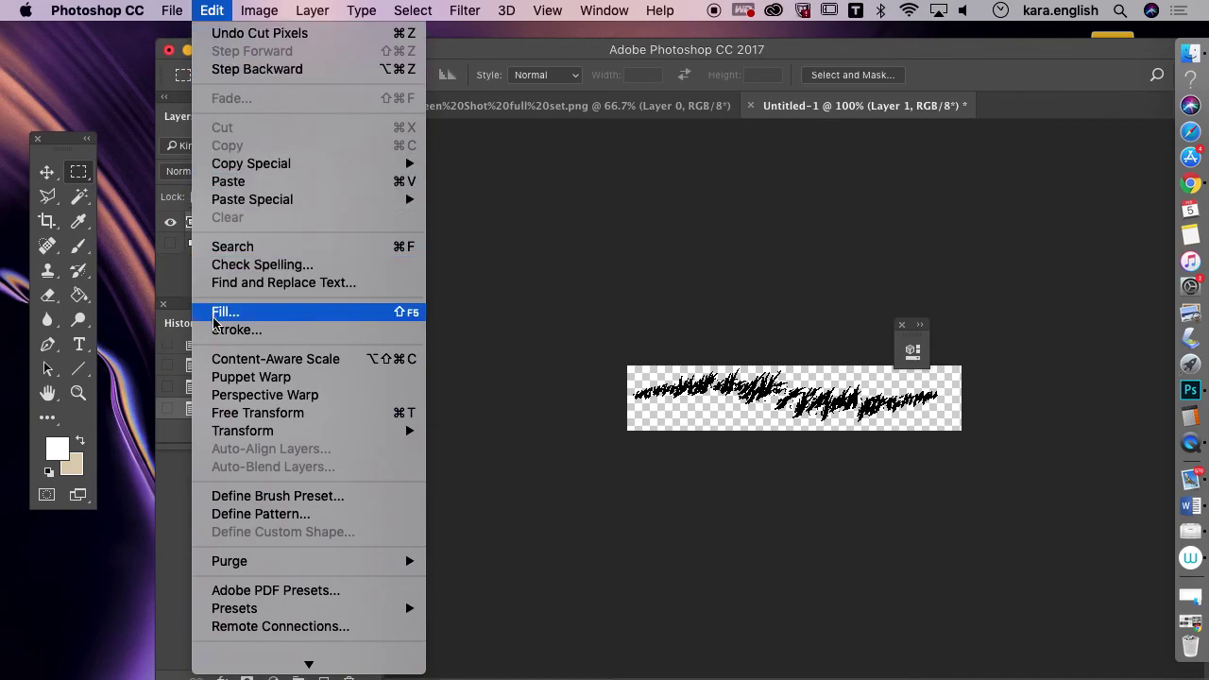
click(260, 499)
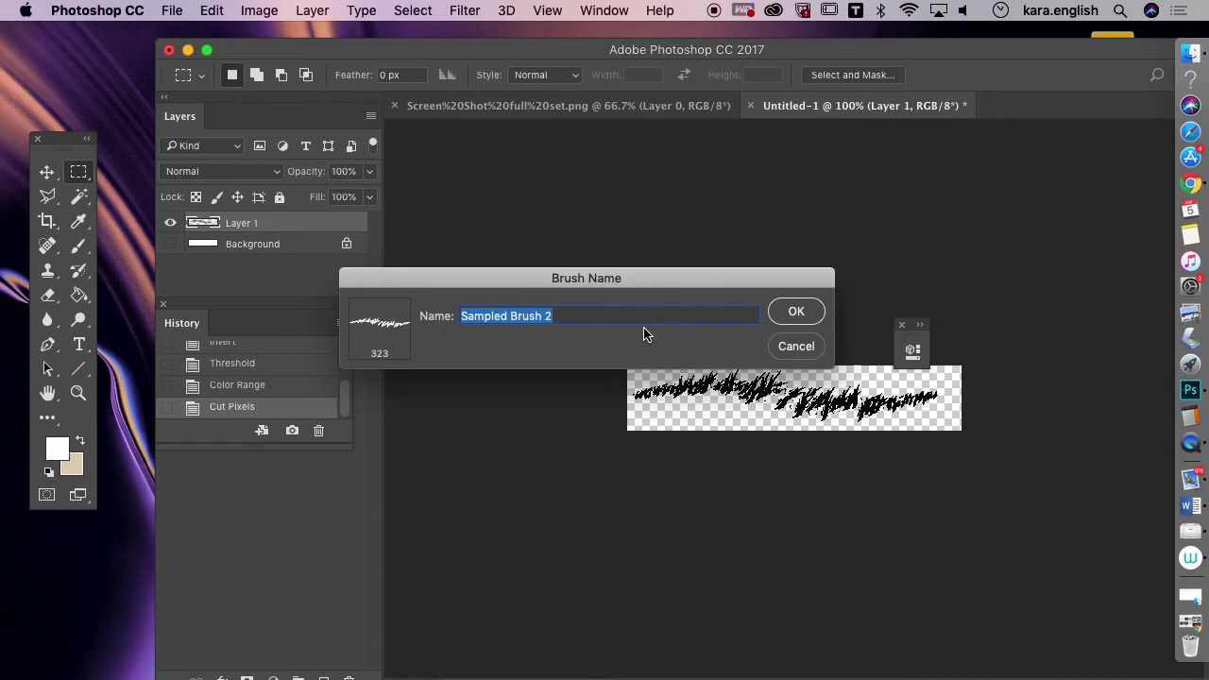
text(grass)
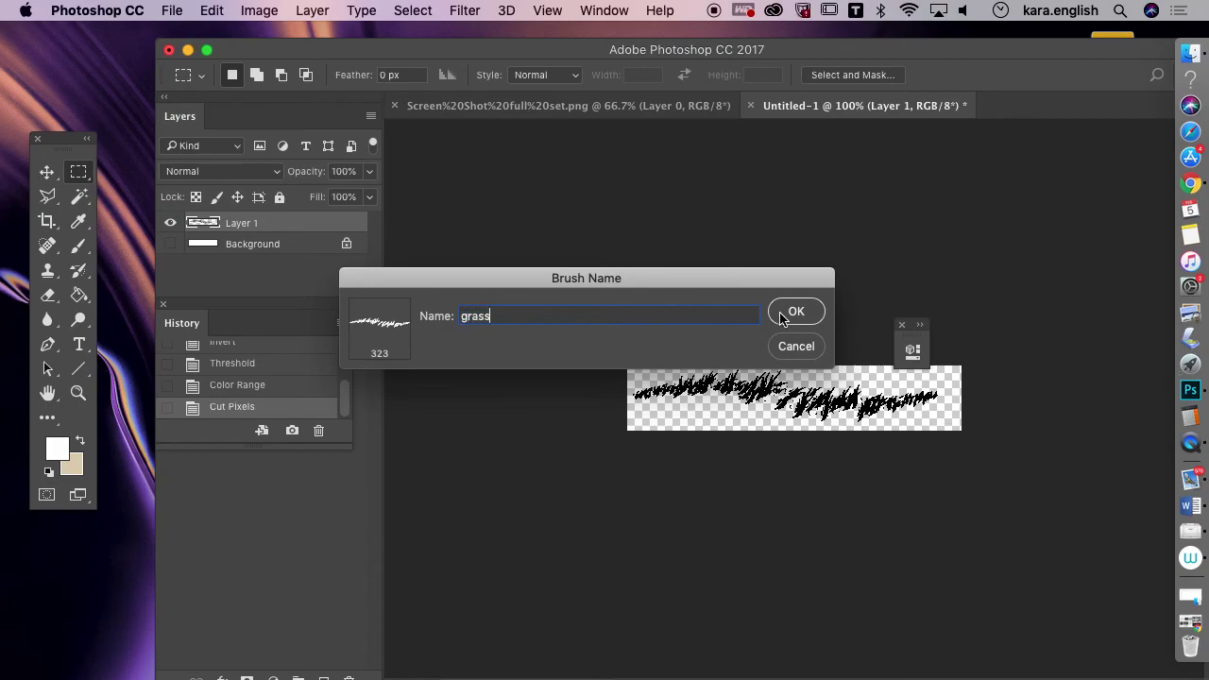
click(783, 315)
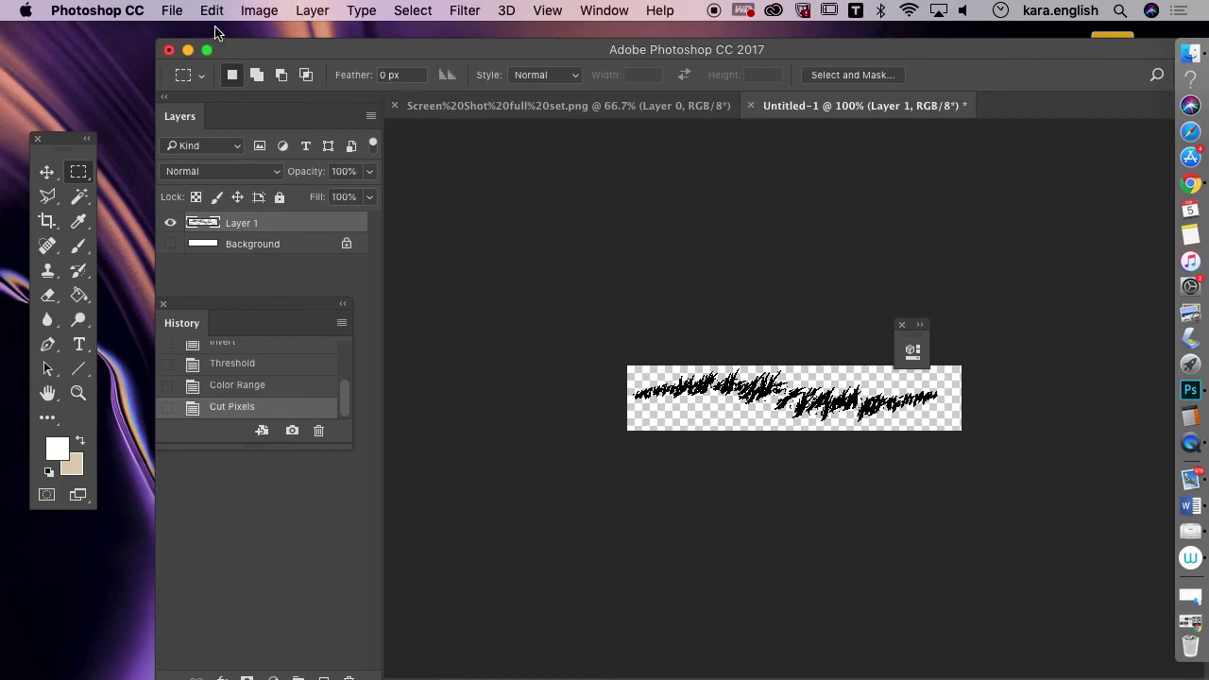
Activate the Brush tool and check that the new 323 px grass brush is chosen among the brush presets
click(79, 249)
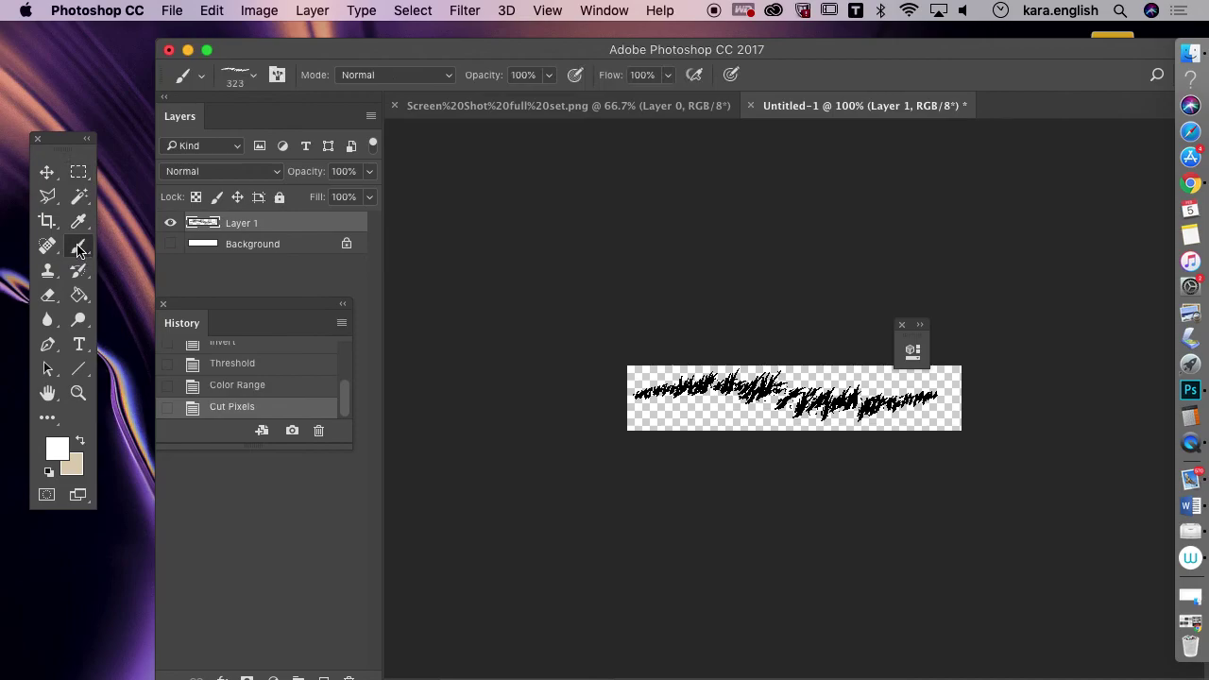
click(251, 76)
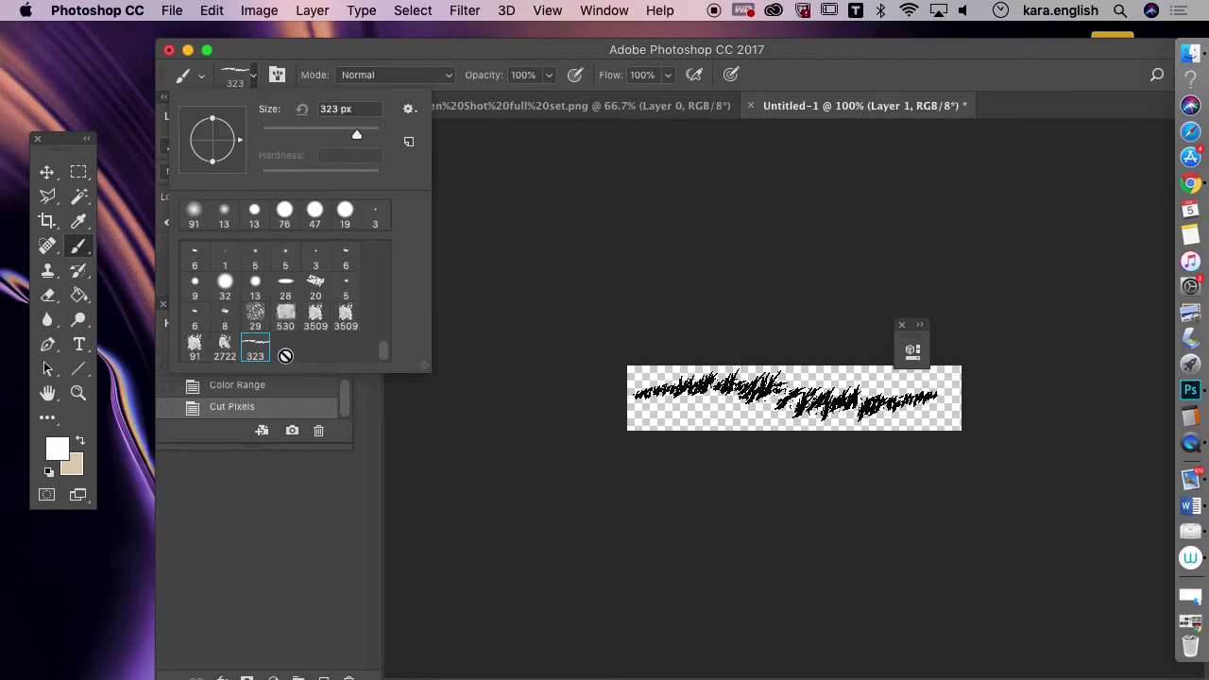
click(92, 115)
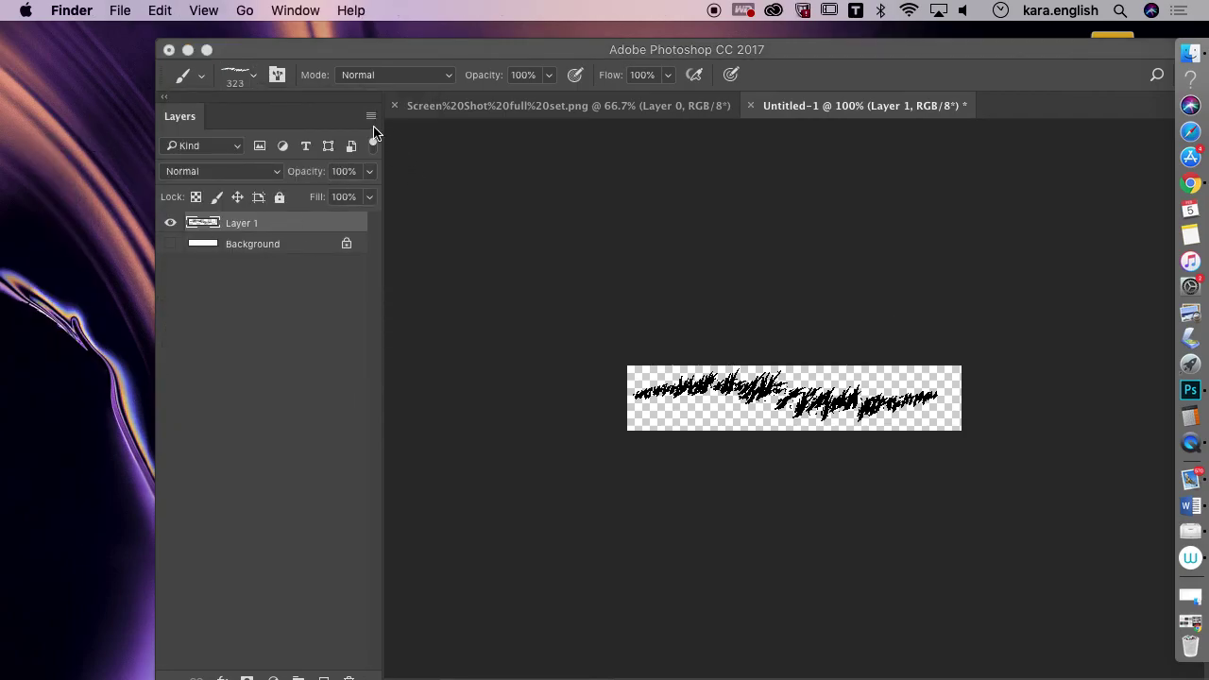
click(118, 11)
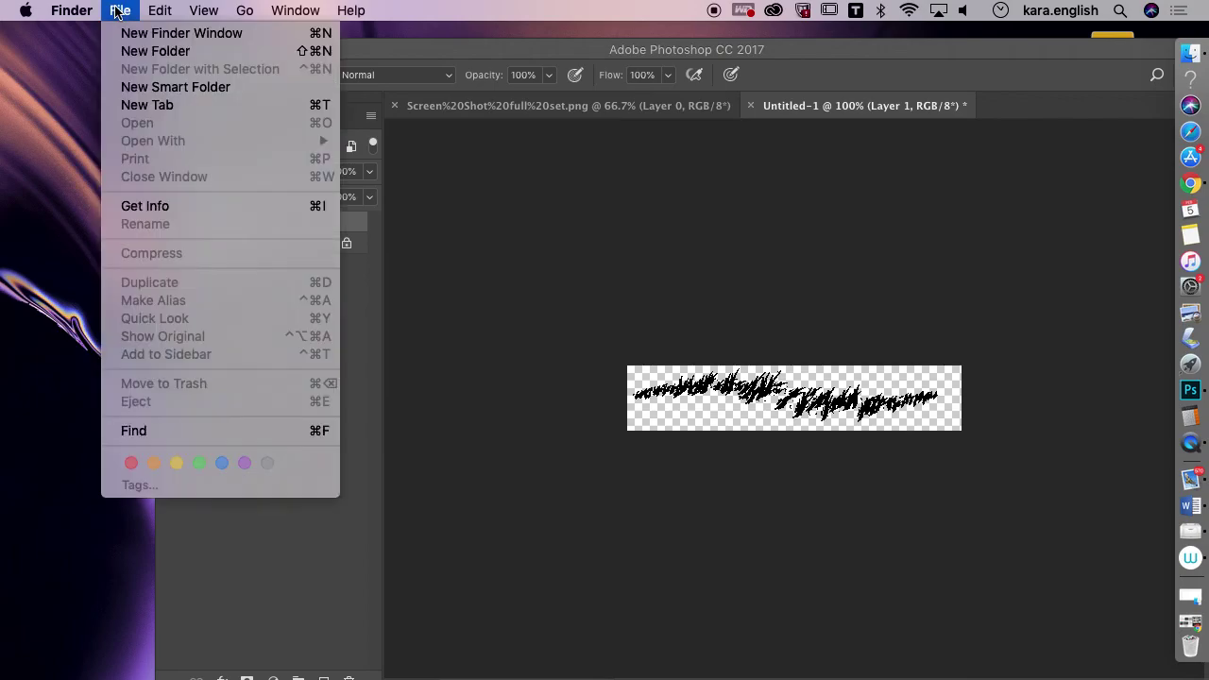
click(462, 54)
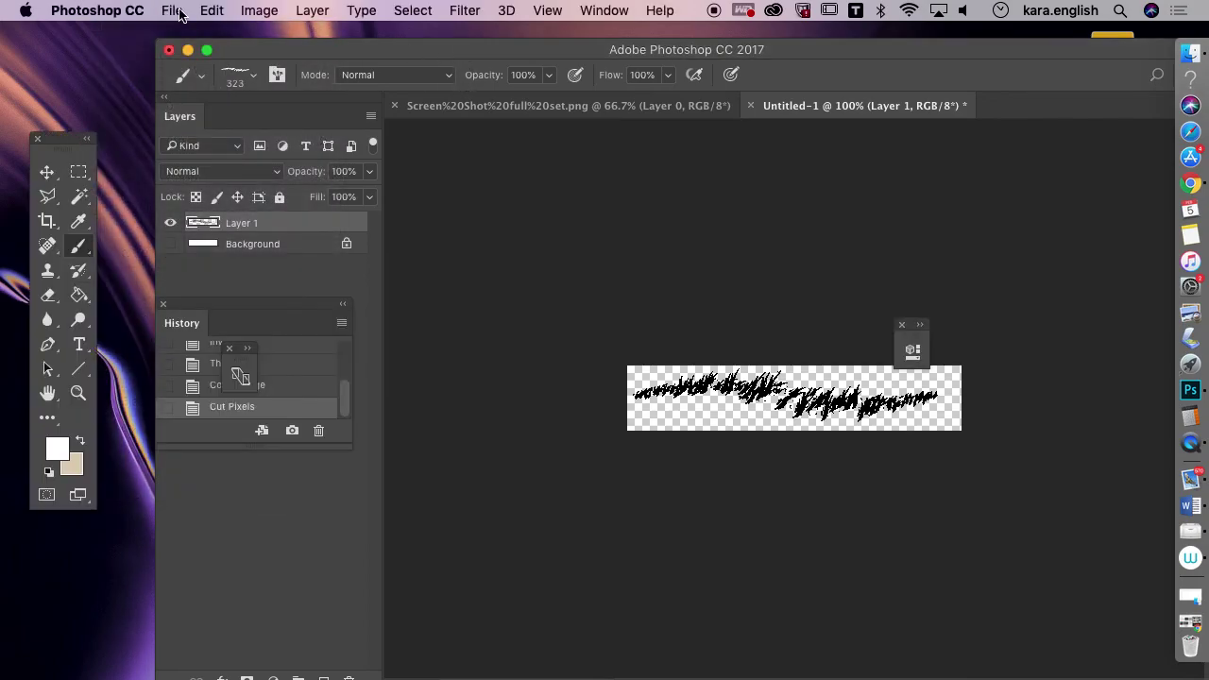
Create a new 12 x 12 inch RGB document at 300 pixels/inch with a white background
click(172, 11)
click(194, 37)
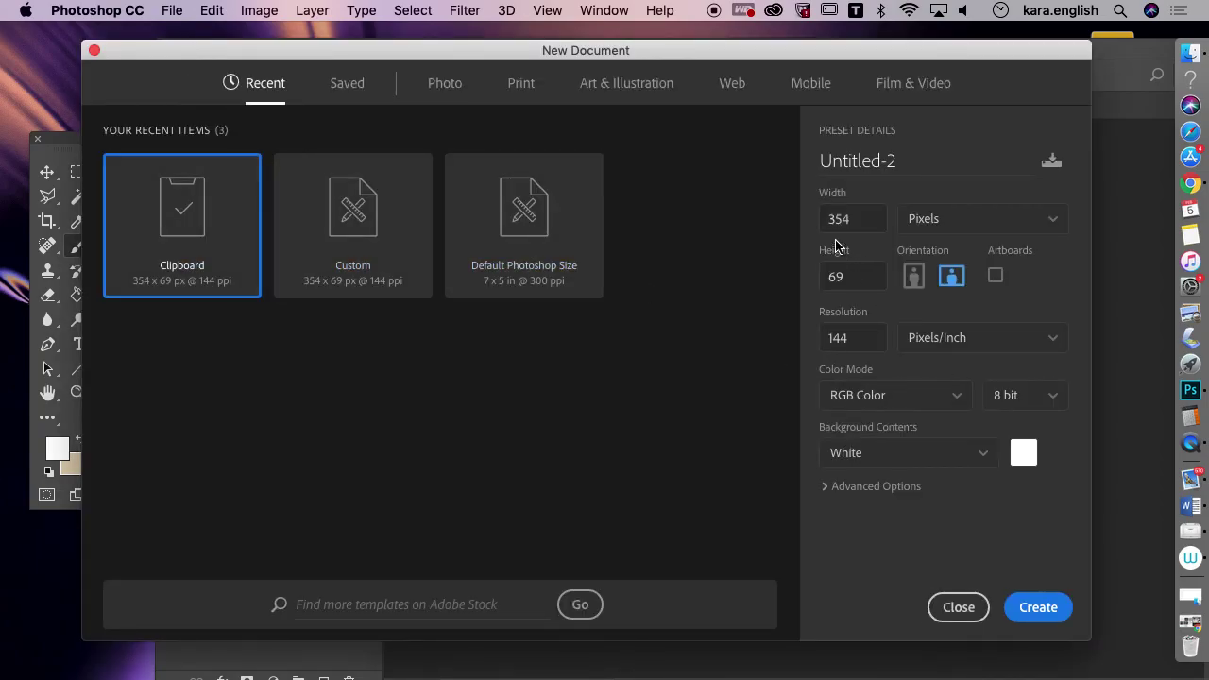
click(954, 224)
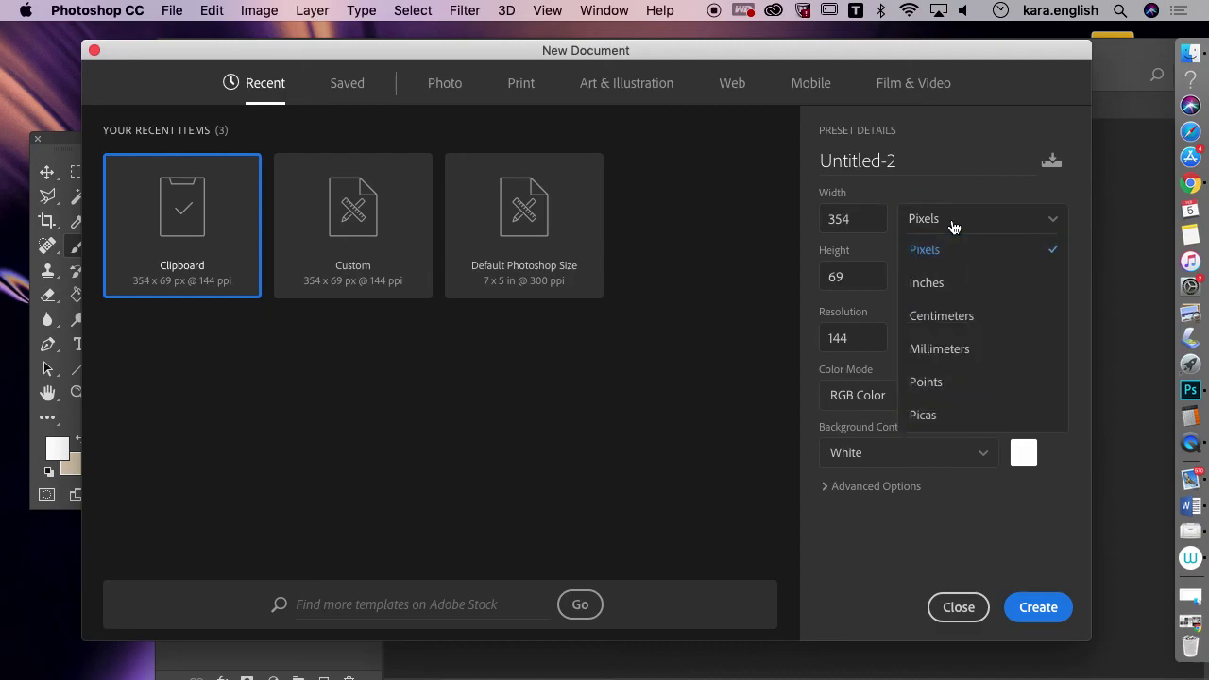
click(934, 284)
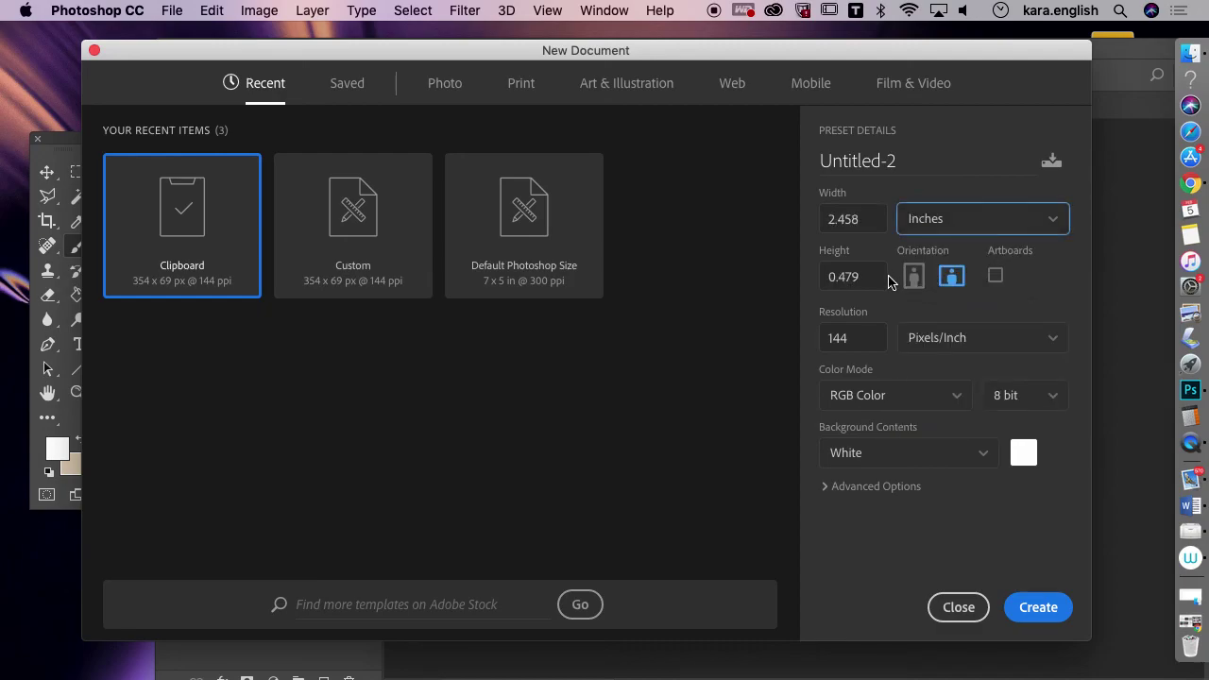
double_click(847, 337)
text(300)
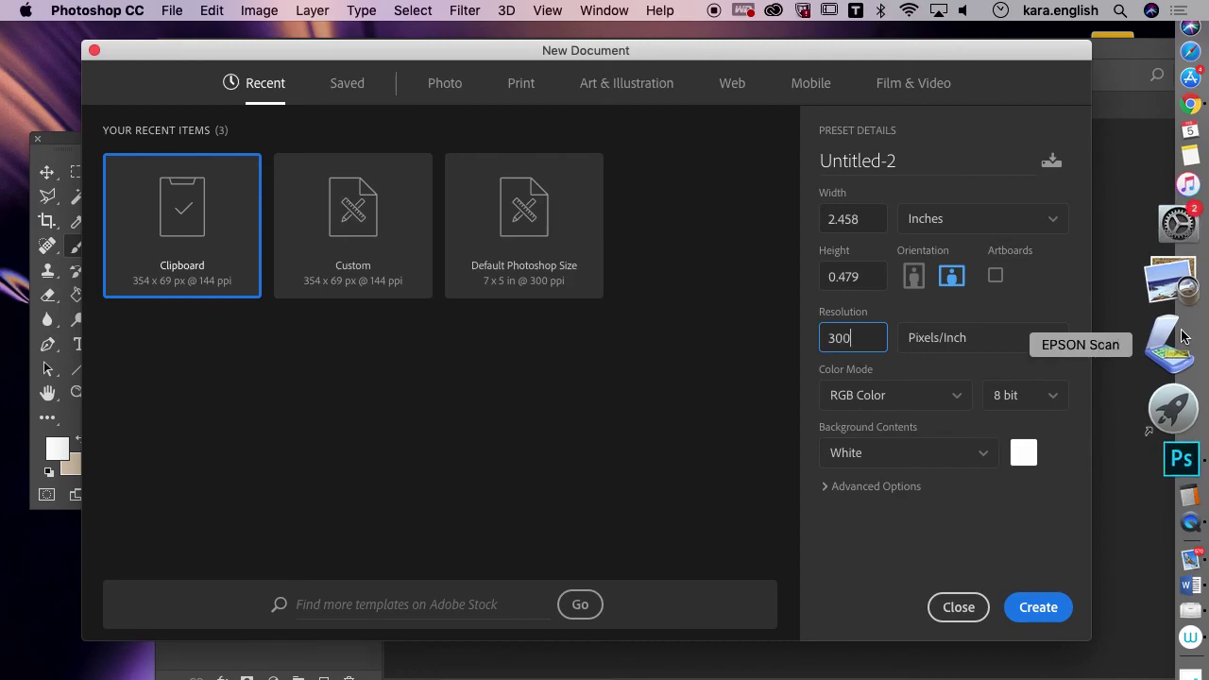
double_click(877, 225)
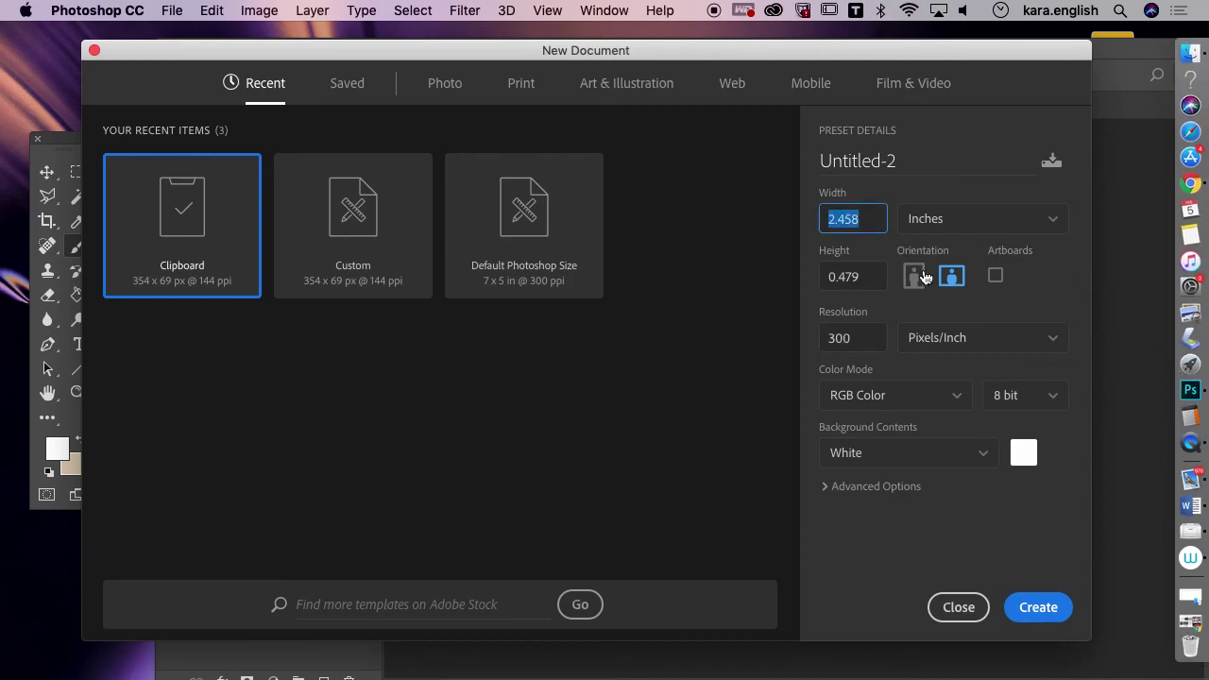
text(12)
key(Tab)
text(12)
click(1039, 608)
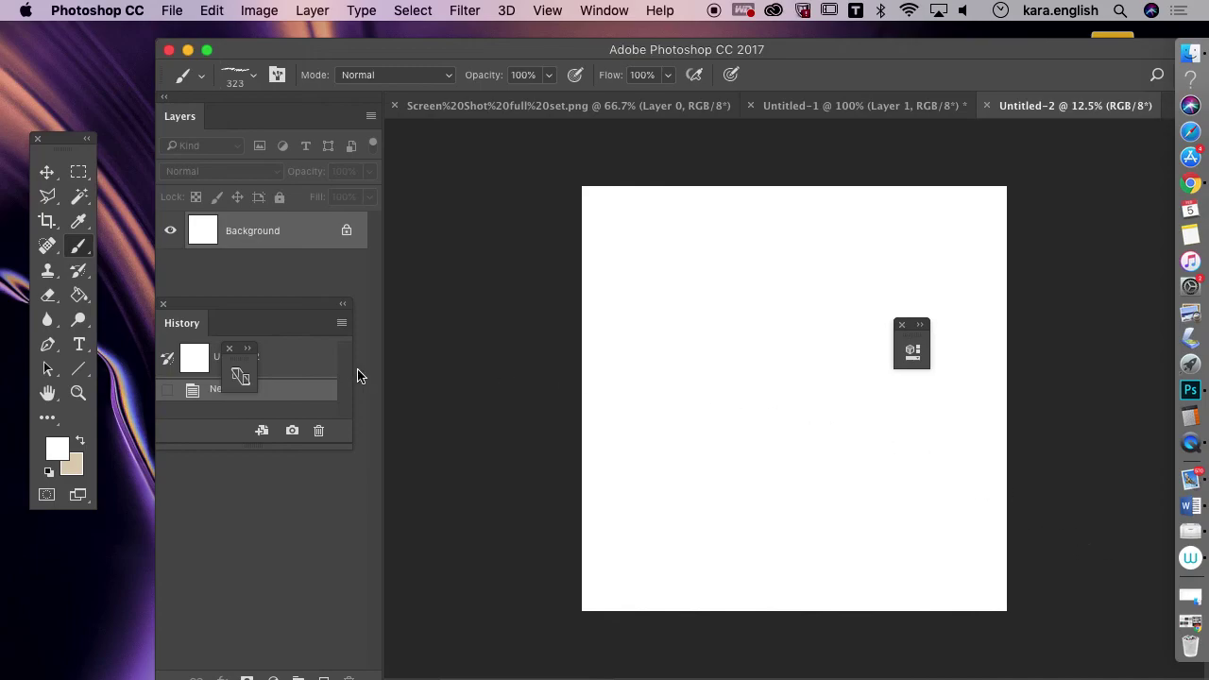
Set the foreground color to dark red #792c2c
click(54, 454)
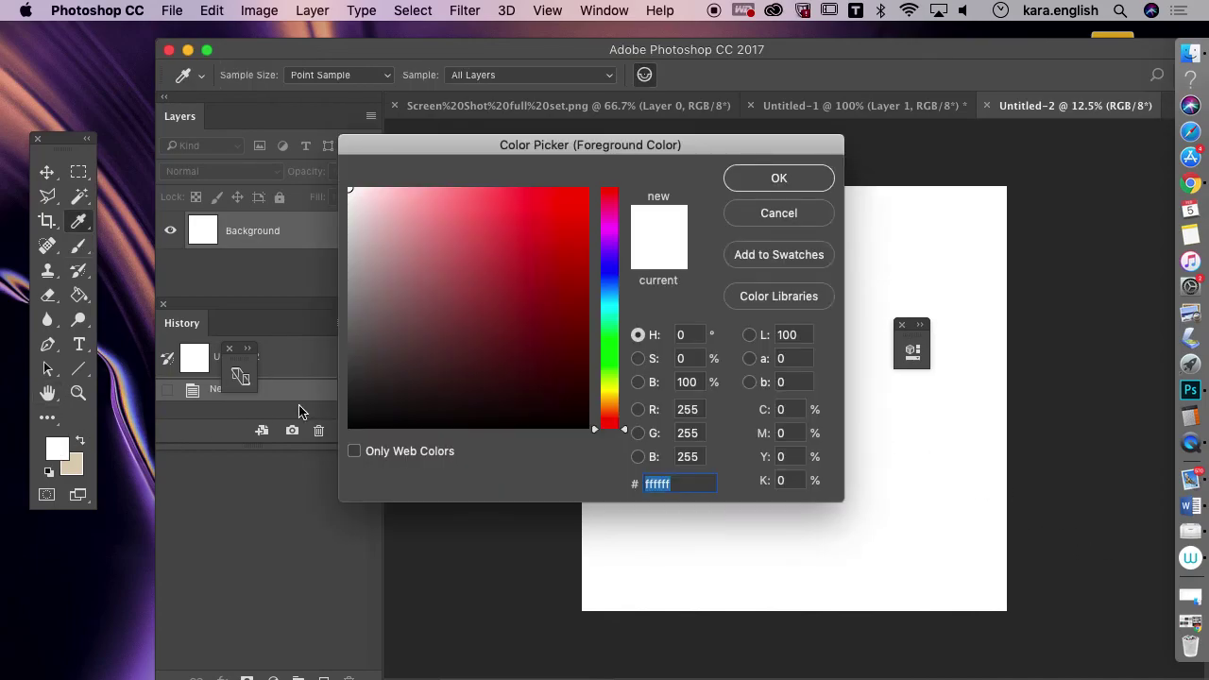
click(501, 314)
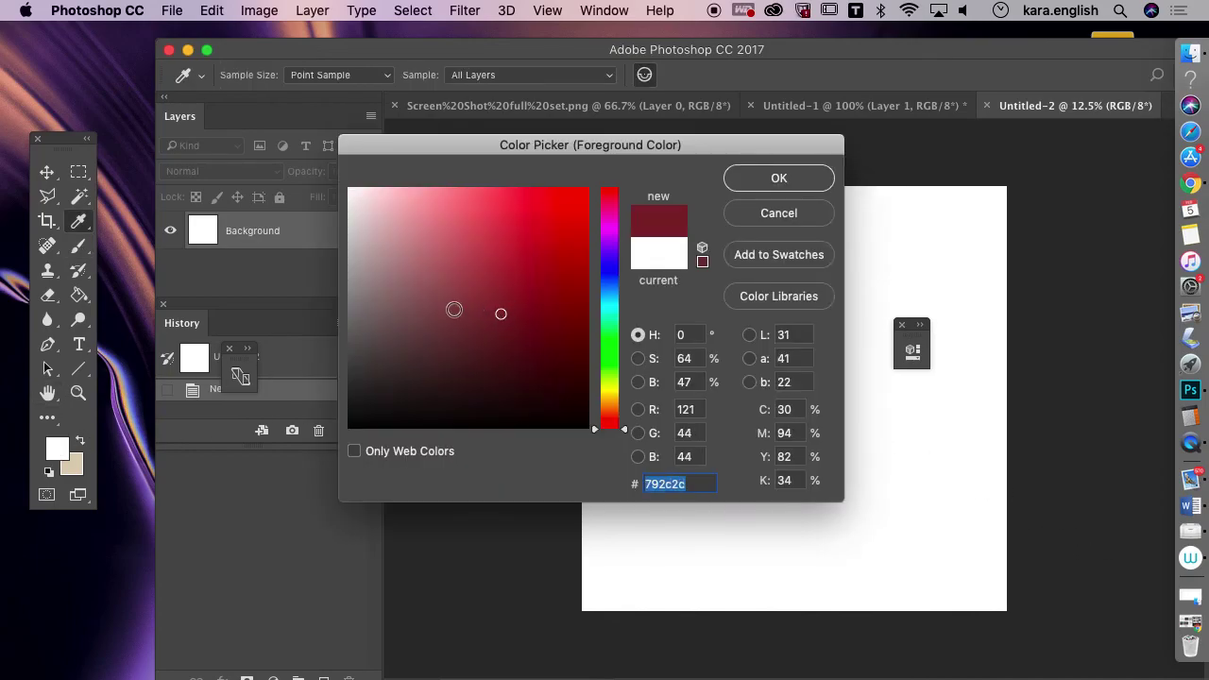
click(748, 188)
Stamp the grass brush repeatedly to form a horizontal overlapping row in the lower-left part of the canvas
click(641, 491)
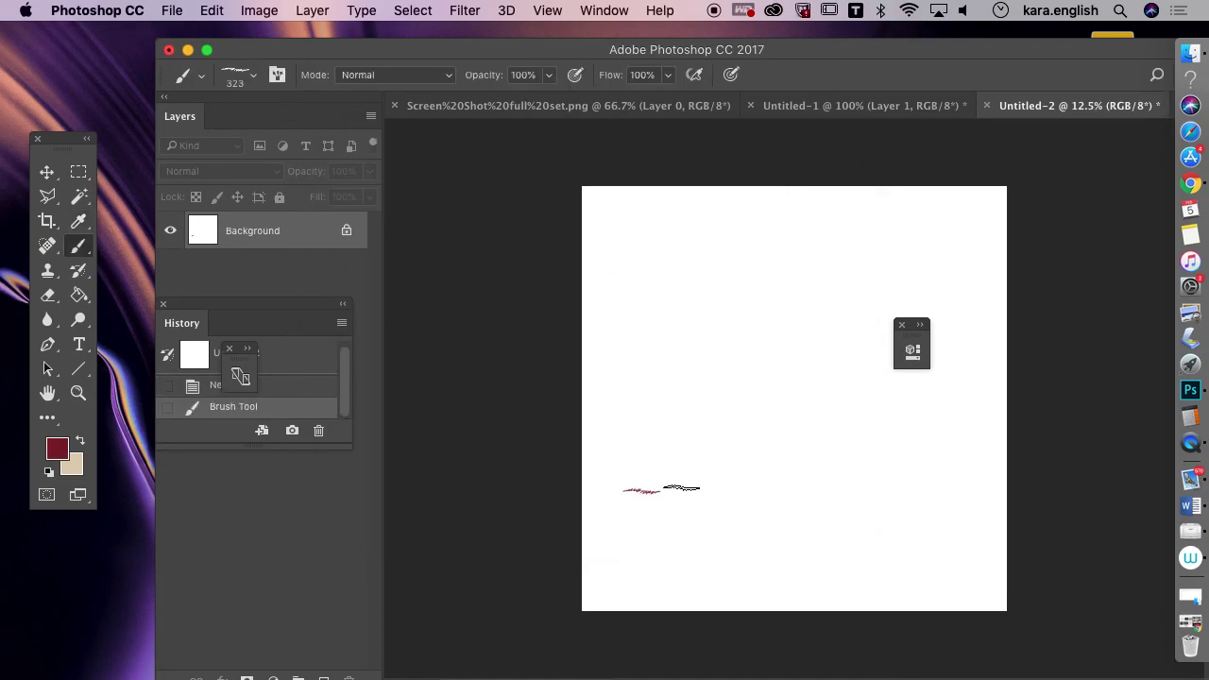
click(667, 490)
click(653, 490)
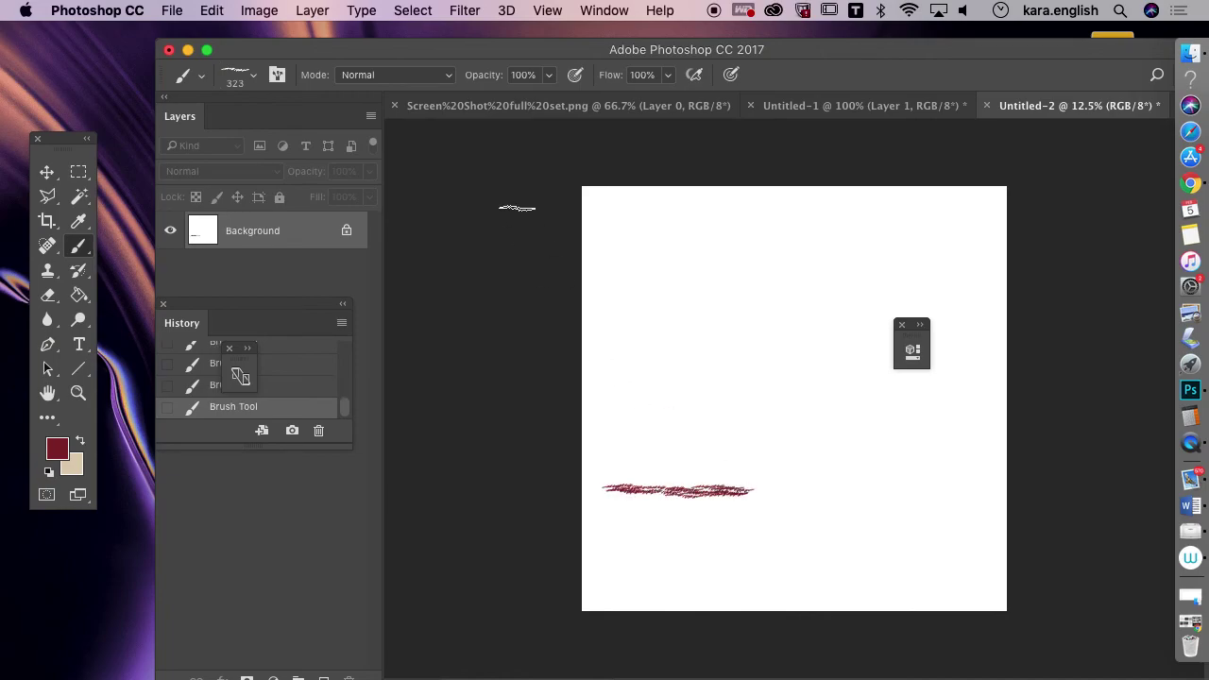
Add more overlapping dark red grass stamps along the lower edge of the painted row
click(547, 26)
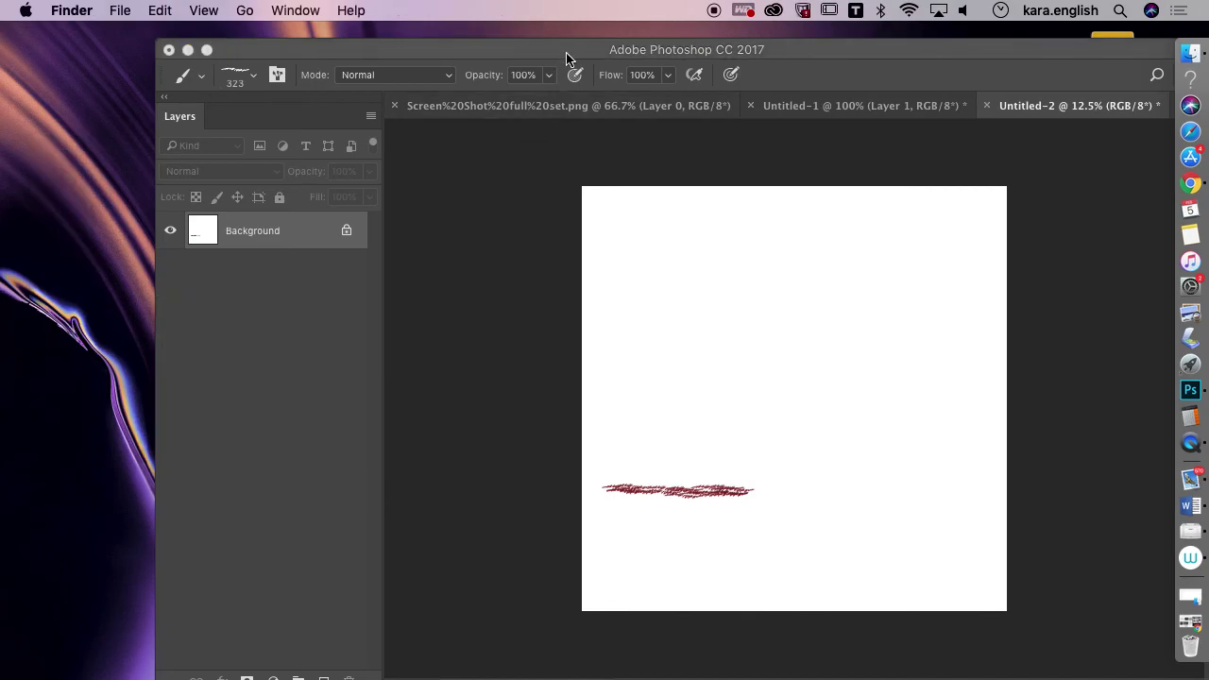
click(567, 58)
click(554, 21)
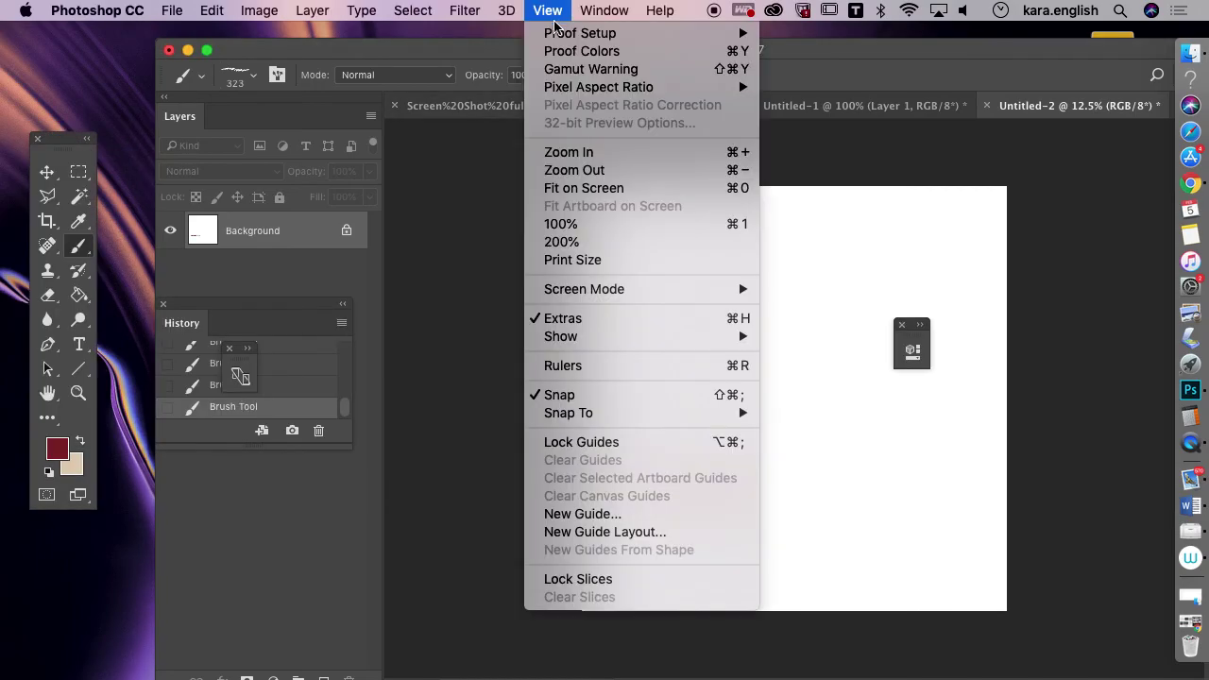
click(560, 224)
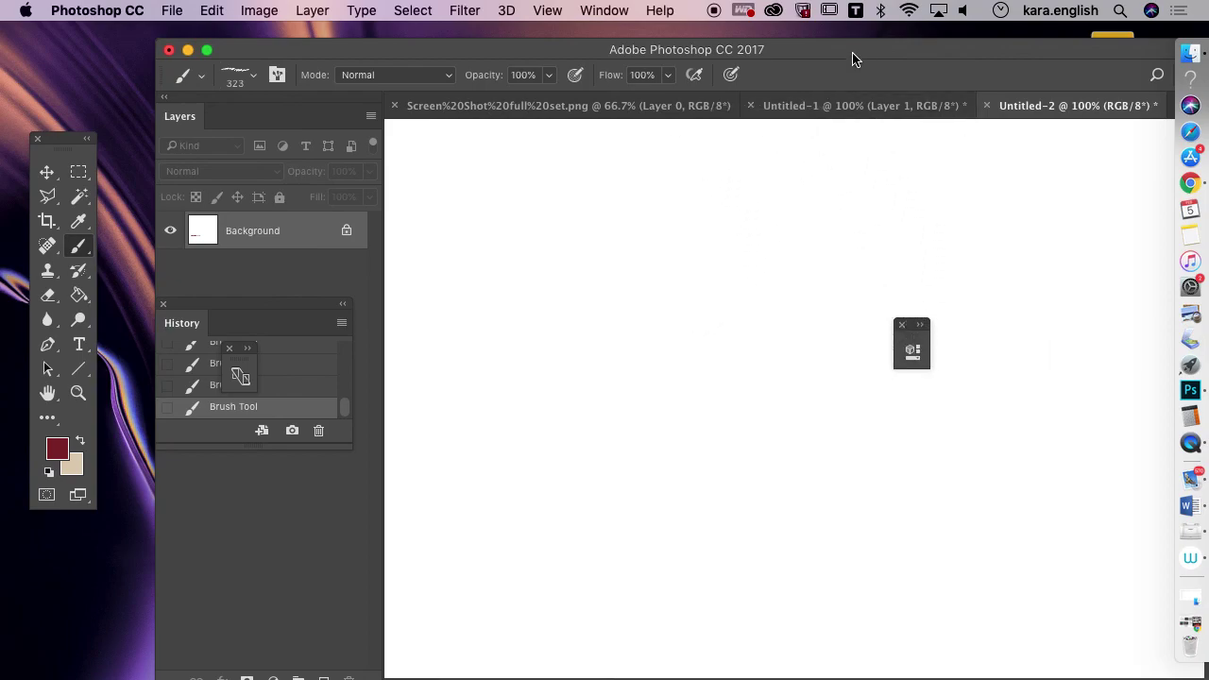
double_click(853, 54)
scroll(1059, 408, down, 10)
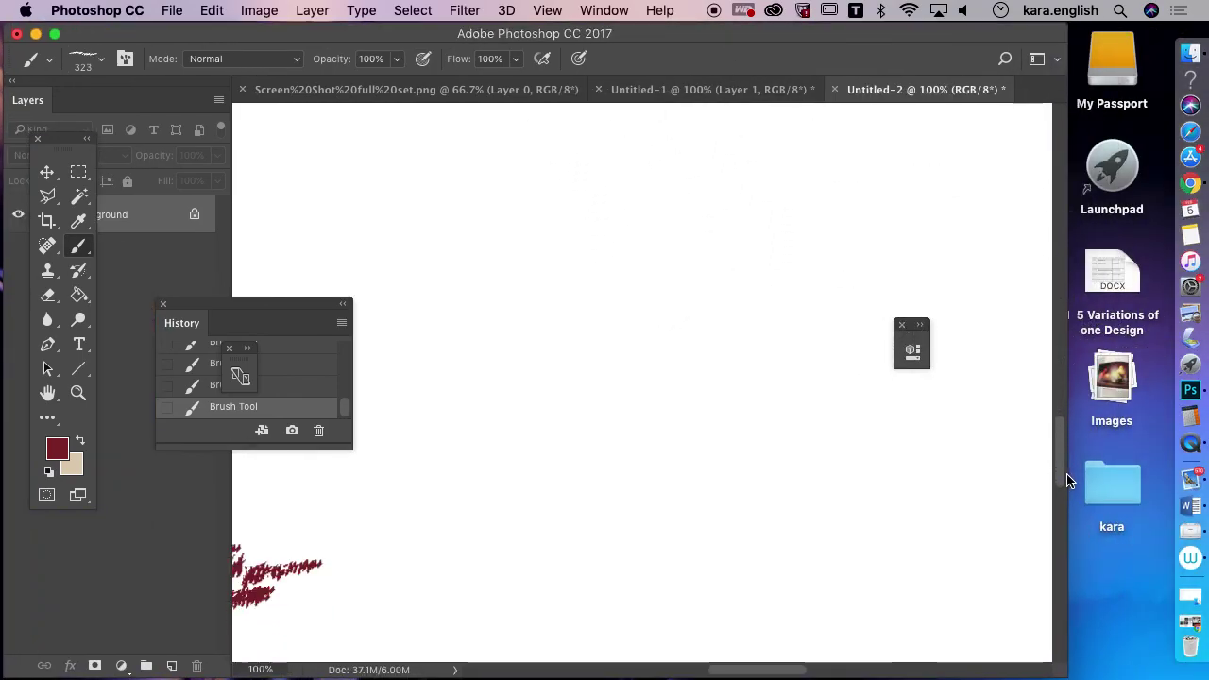
drag(609, 32, 784, 32)
drag(915, 673, 839, 673)
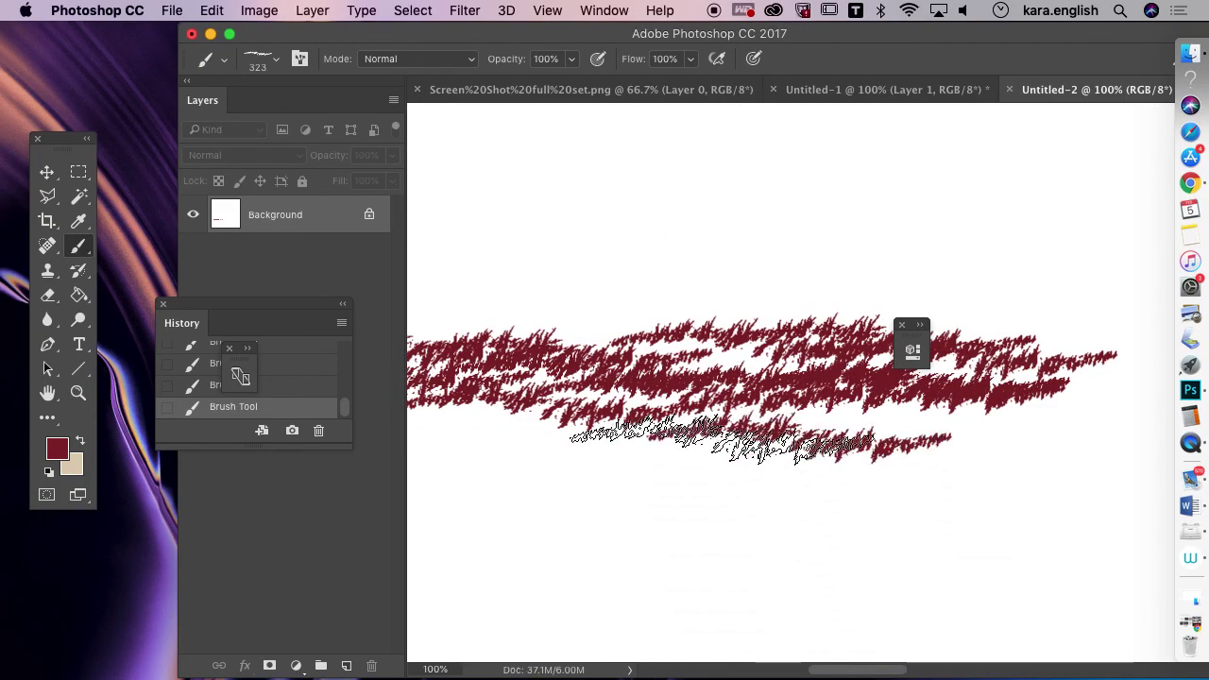
mouse_move(595, 428)
mouse_down()
mouse_move(897, 437)
mouse_move(898, 461)
mouse_move(908, 463)
mouse_move(853, 453)
mouse_up()
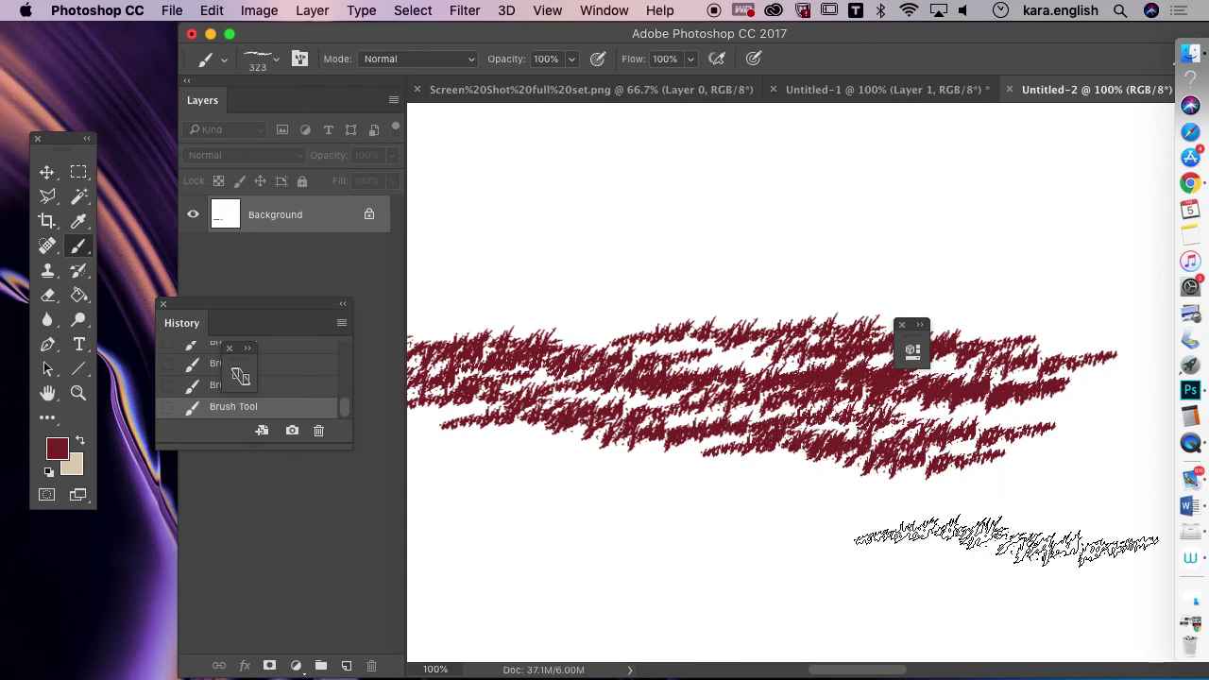
Set the foreground color to green #2c7944 and paint overlapping grass strokes across the middle of the dark red rows
click(57, 450)
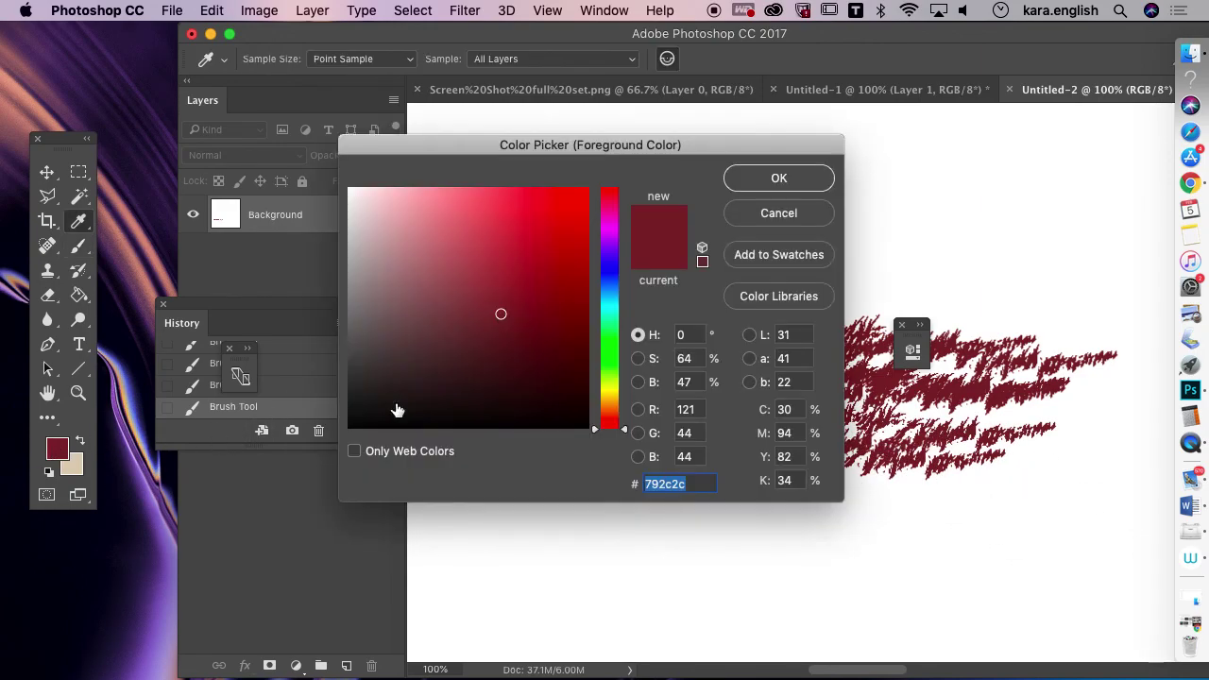
click(607, 337)
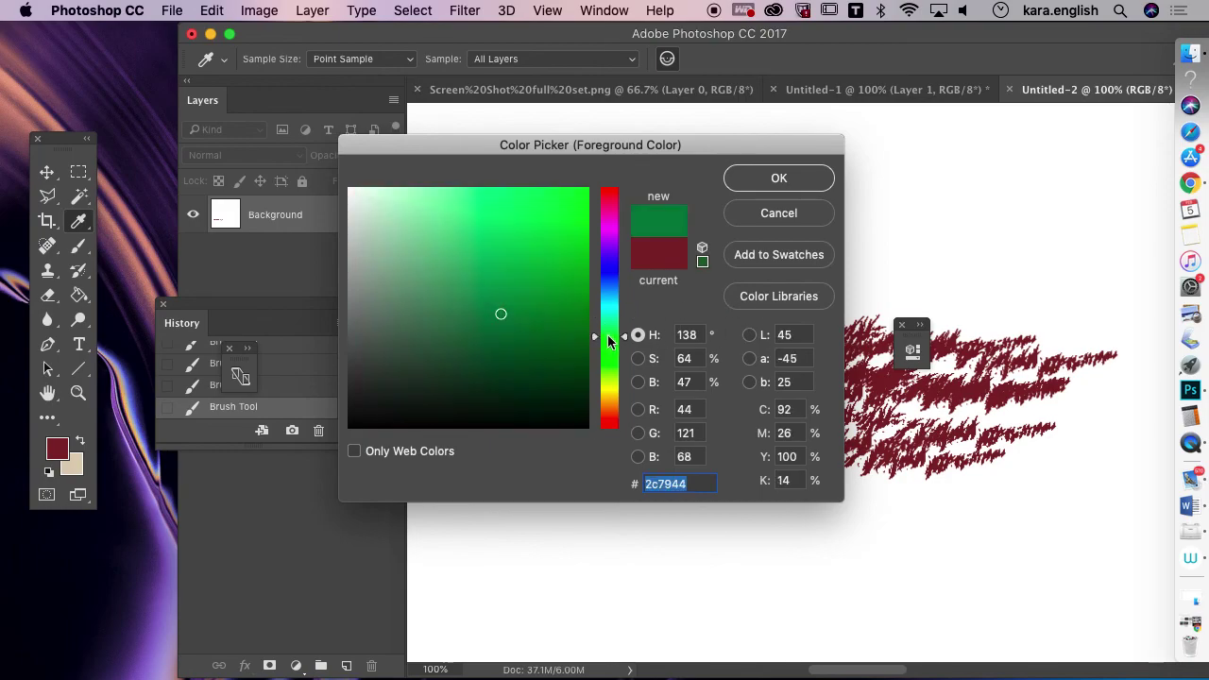
click(778, 177)
mouse_move(737, 408)
mouse_down()
mouse_move(781, 405)
mouse_move(826, 386)
mouse_move(772, 377)
mouse_move(667, 435)
mouse_move(583, 441)
mouse_move(571, 387)
mouse_move(1053, 429)
mouse_move(855, 363)
mouse_move(883, 413)
mouse_move(945, 436)
mouse_up()
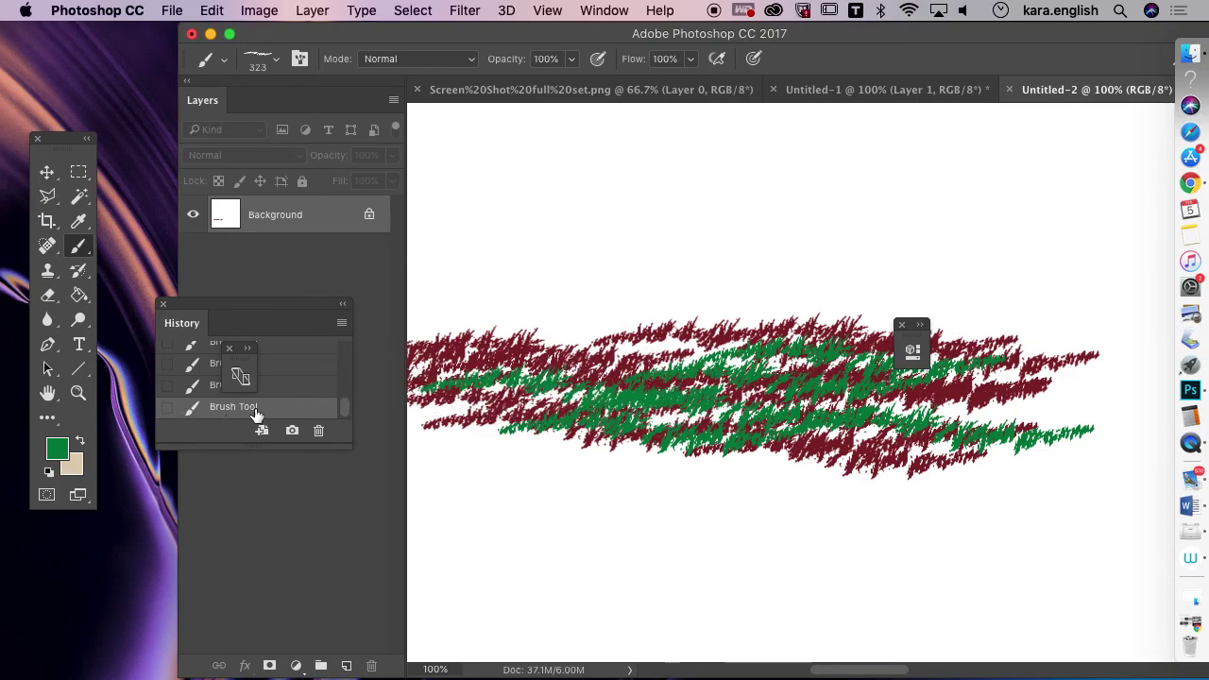
Change the foreground color's hue to a dark blue, keeping its saturation and brightness
click(57, 448)
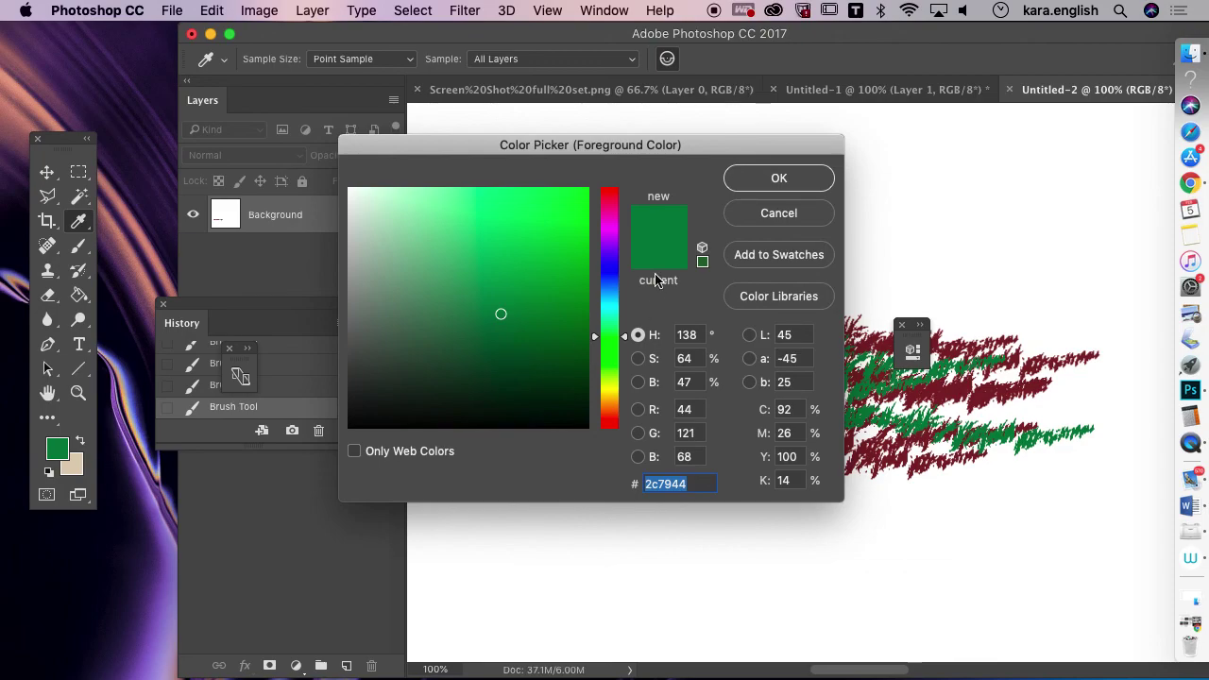
click(607, 277)
click(761, 187)
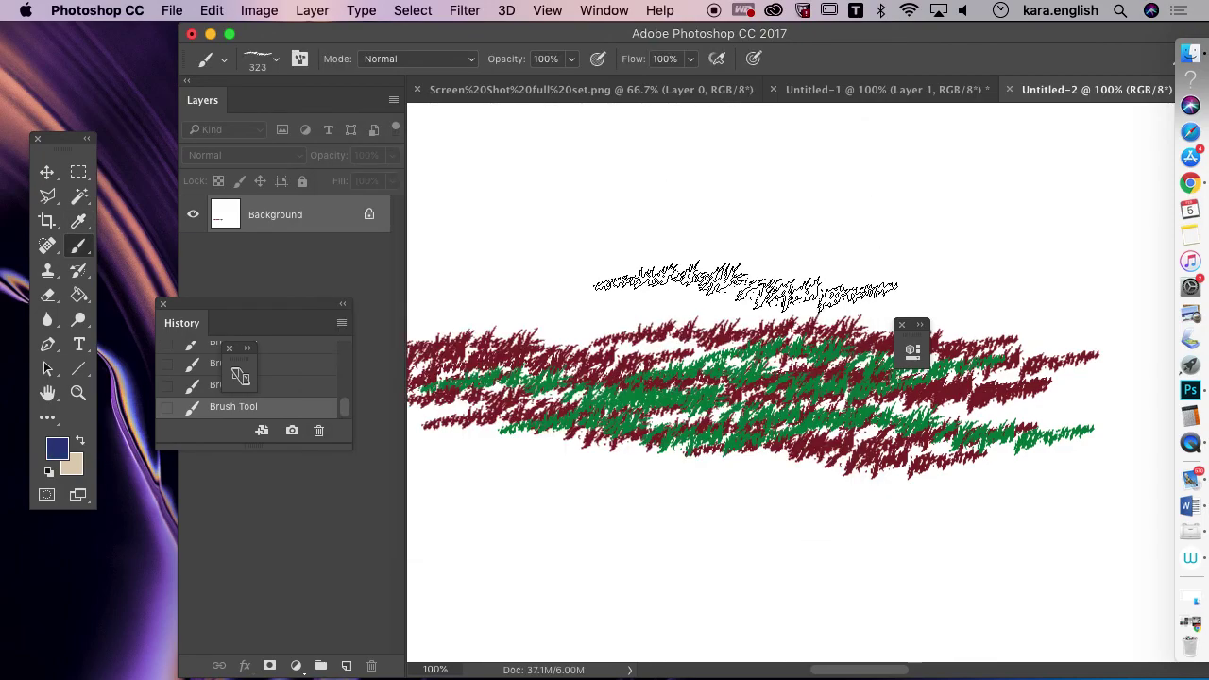
Reduce the grass brush size to 166 px and paint dark blue strokes along the upper edge of the grass rows
click(275, 62)
drag(371, 121, 362, 119)
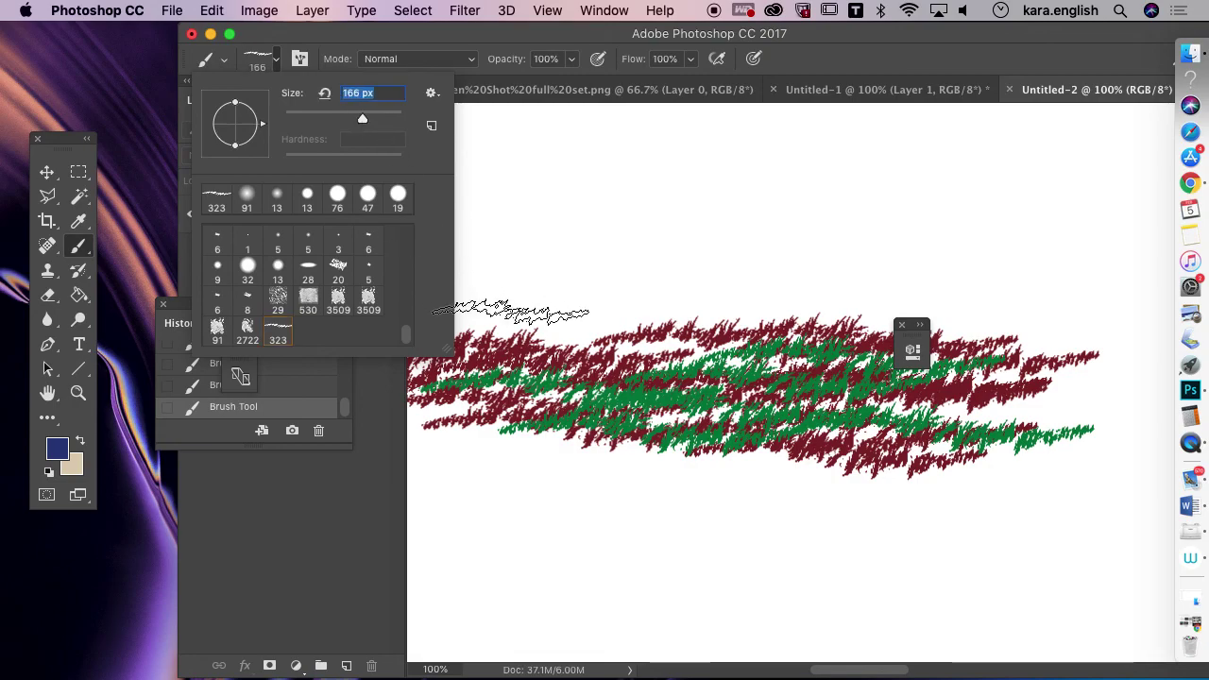
click(528, 329)
mouse_move(586, 343)
mouse_down()
mouse_move(616, 361)
mouse_move(639, 331)
mouse_move(683, 324)
mouse_move(705, 343)
mouse_move(749, 322)
mouse_move(777, 343)
mouse_move(828, 338)
mouse_up()
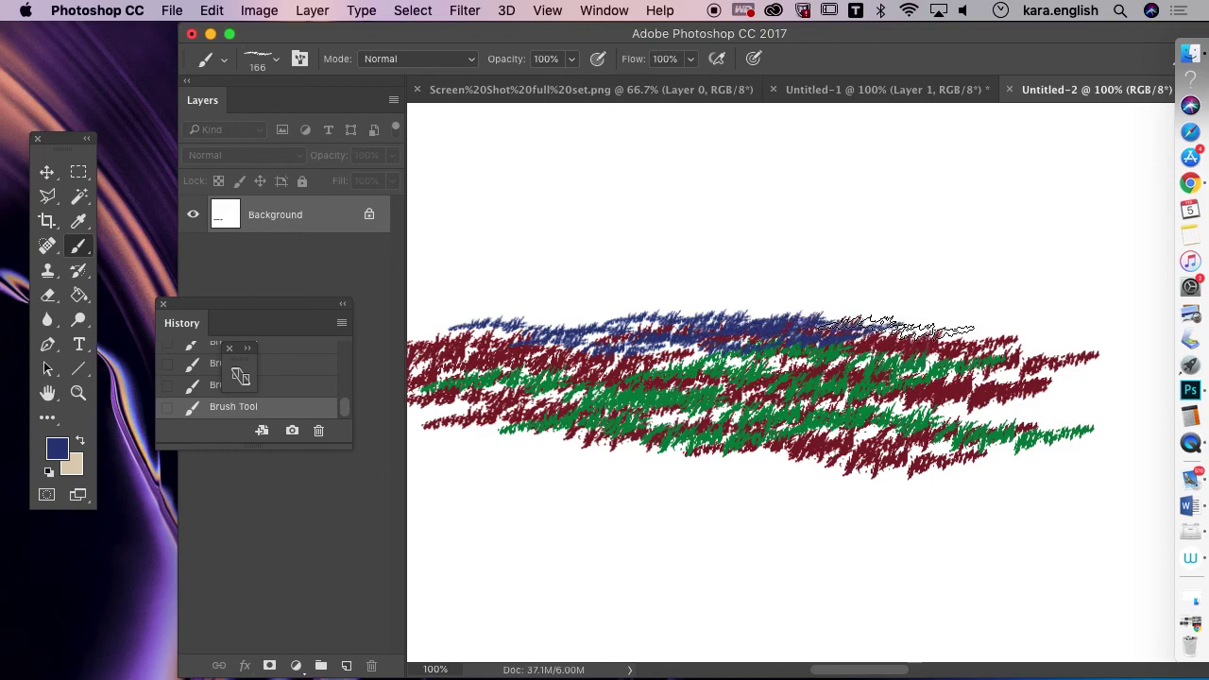
Bring the window fully into view and open the tree.jpeg image from the Desktop folder
click(826, 92)
click(697, 95)
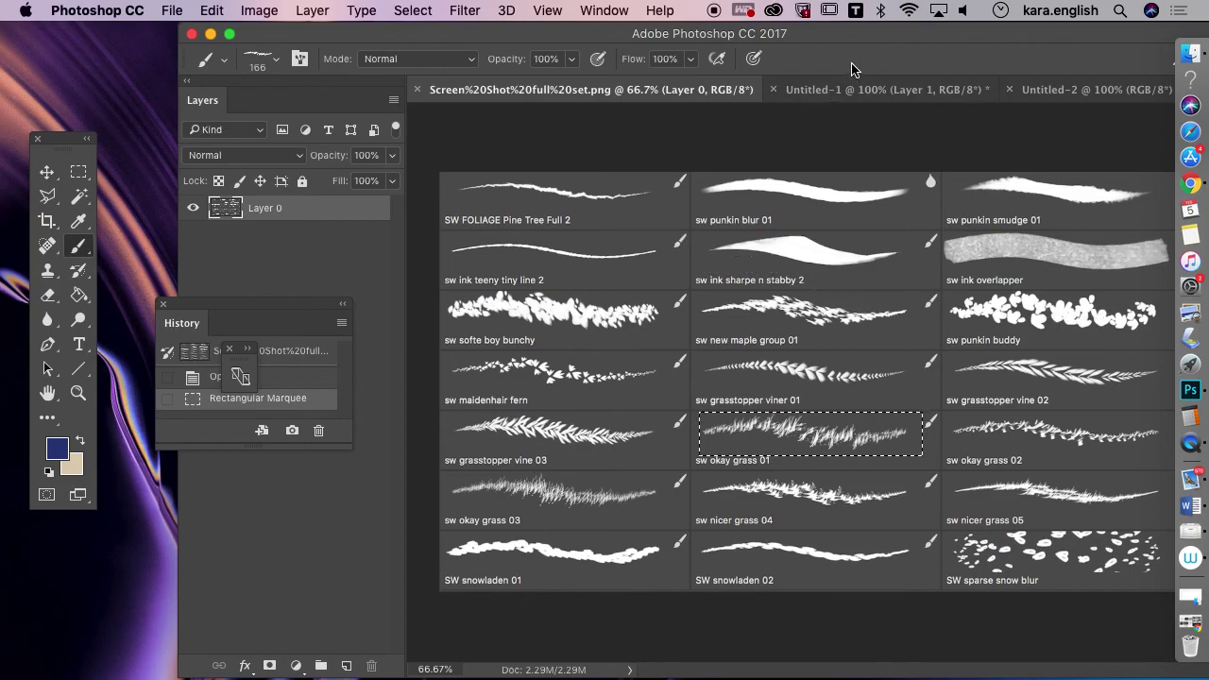
drag(874, 35, 706, 33)
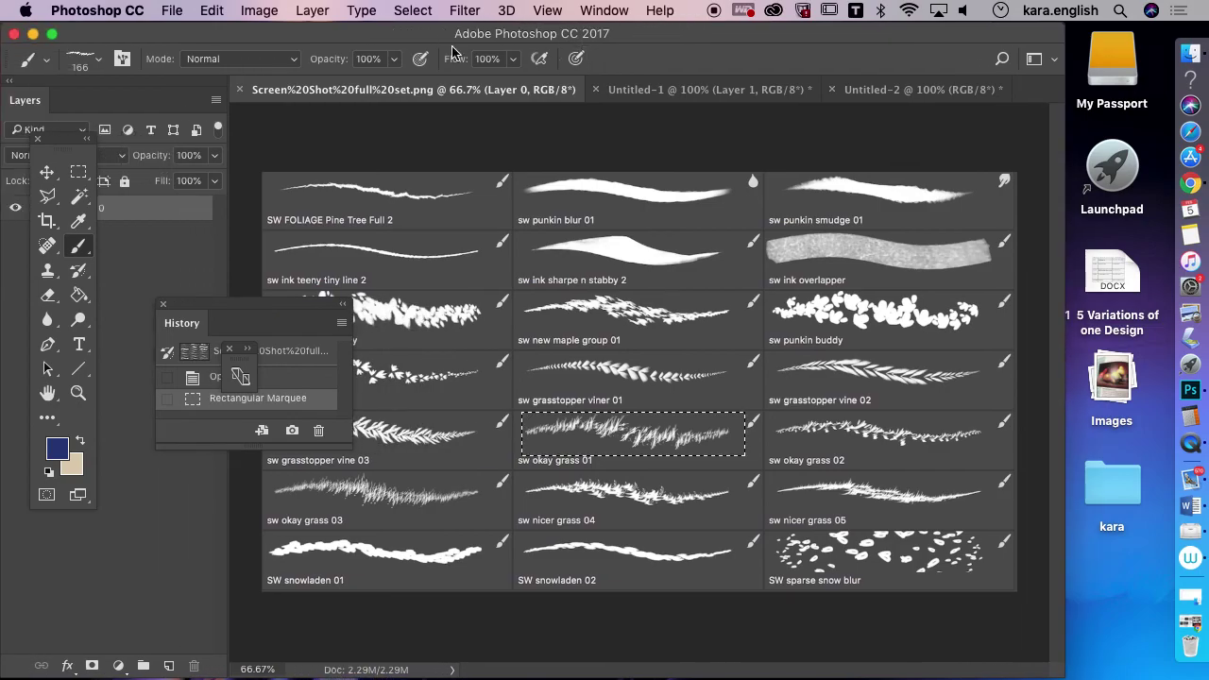
click(175, 13)
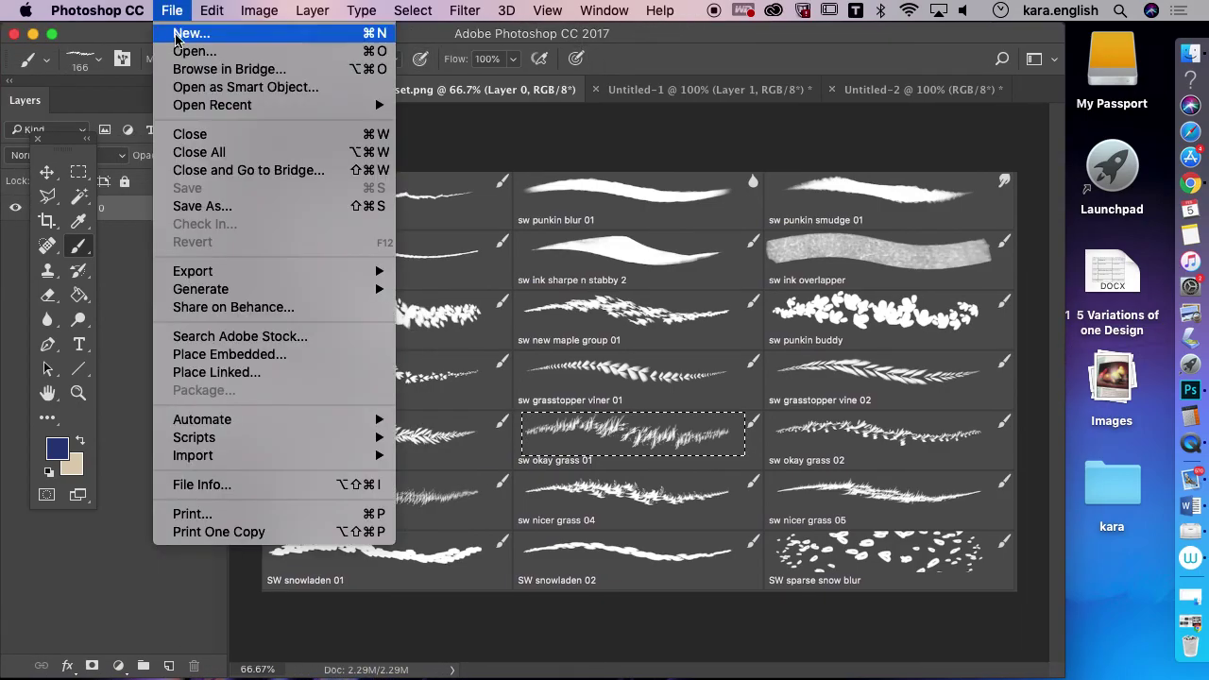
click(186, 50)
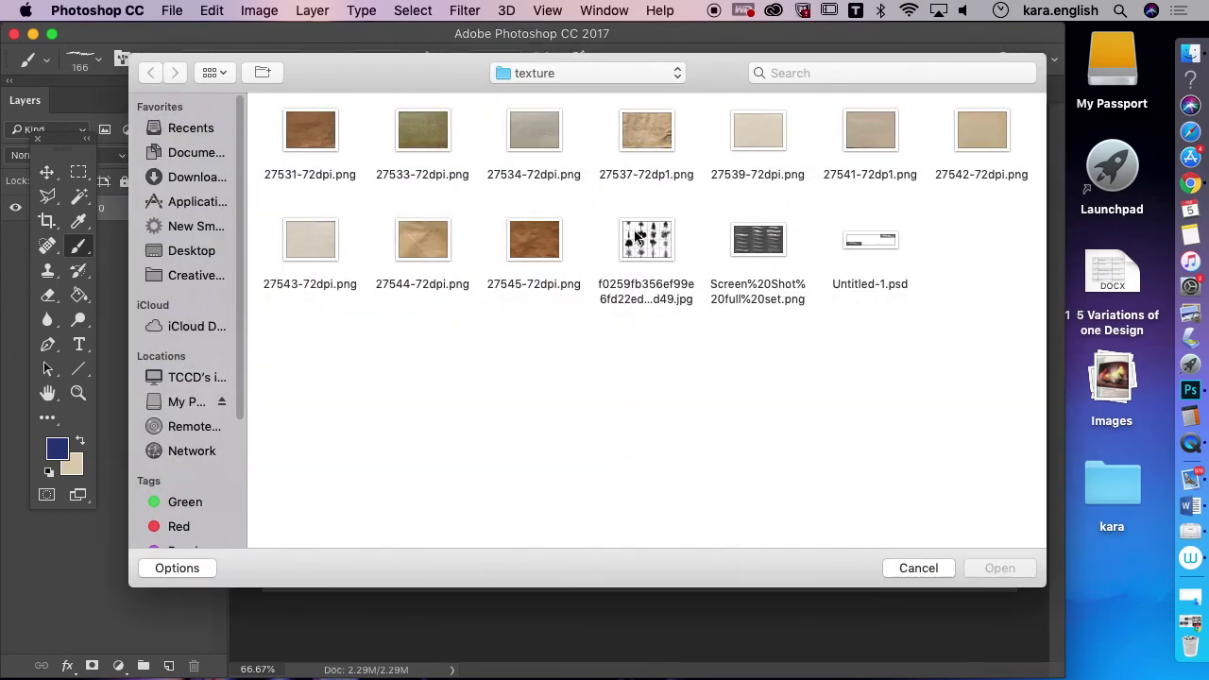
click(200, 253)
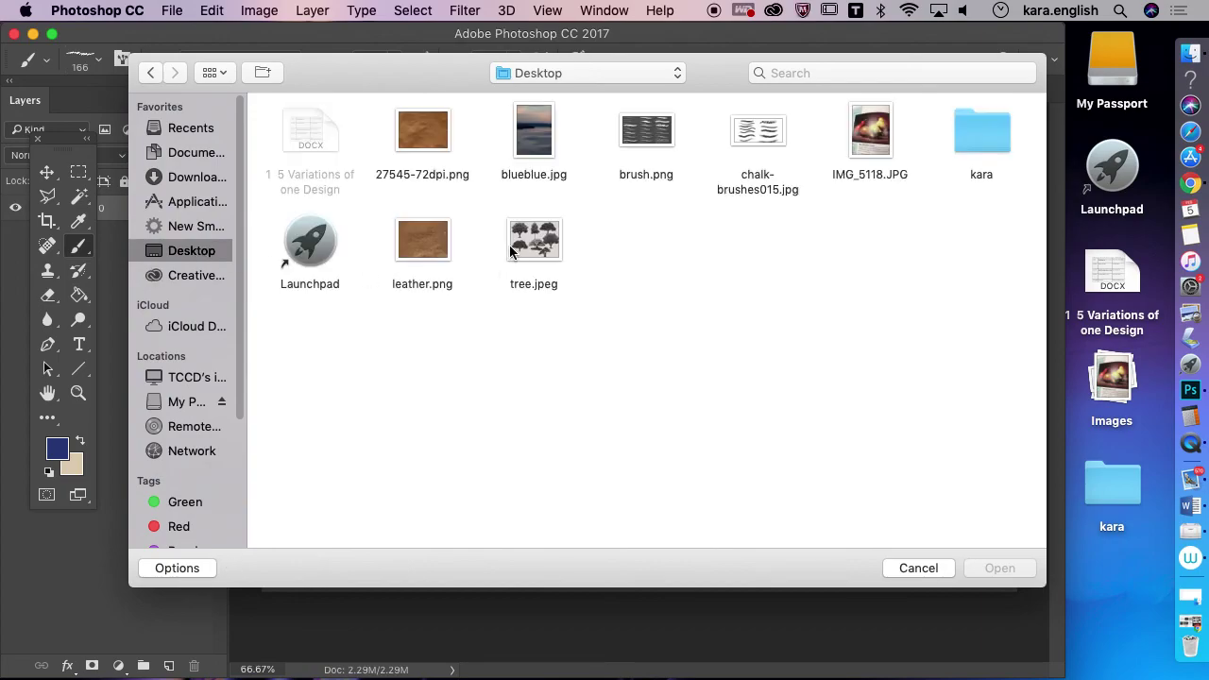
click(534, 255)
click(998, 571)
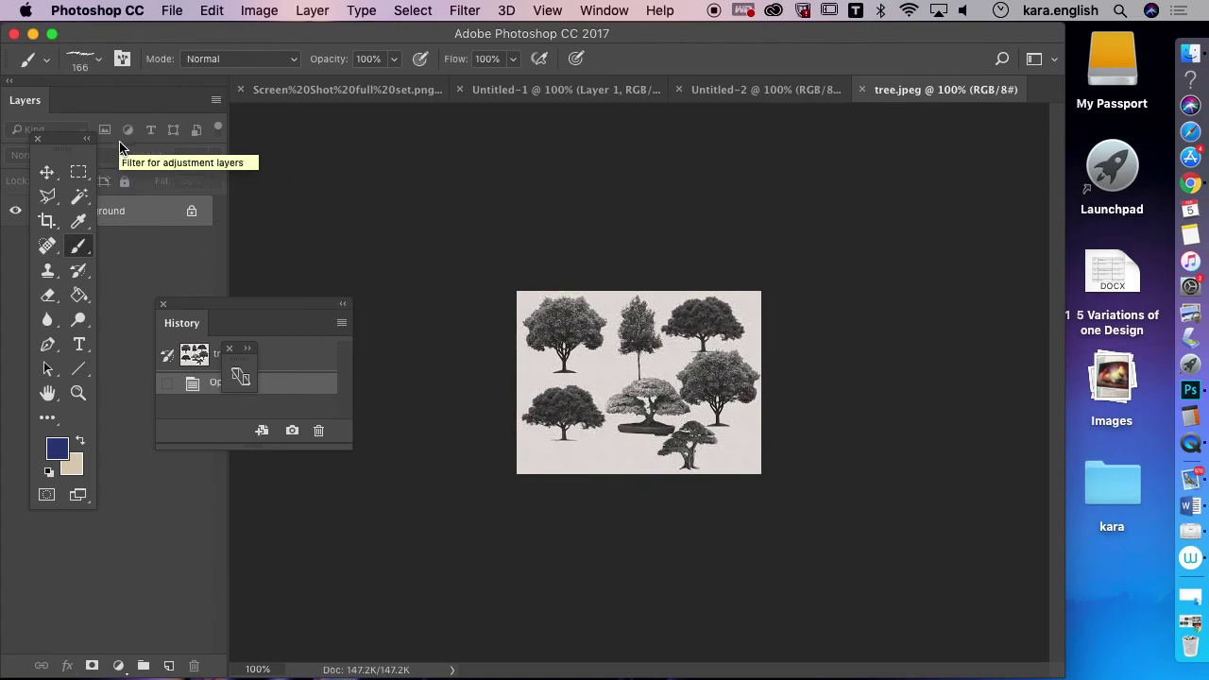
Select the upper-left tree in tree.jpeg with a rectangular marquee and copy it
click(82, 179)
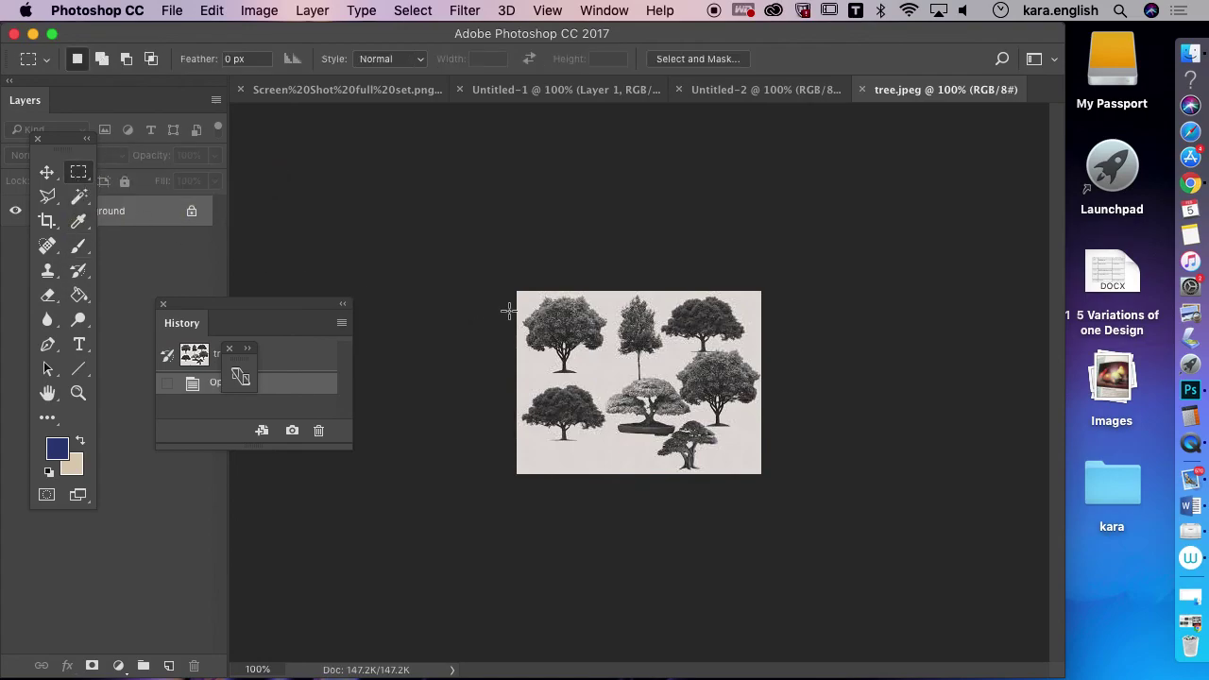
drag(522, 294, 611, 380)
click(214, 12)
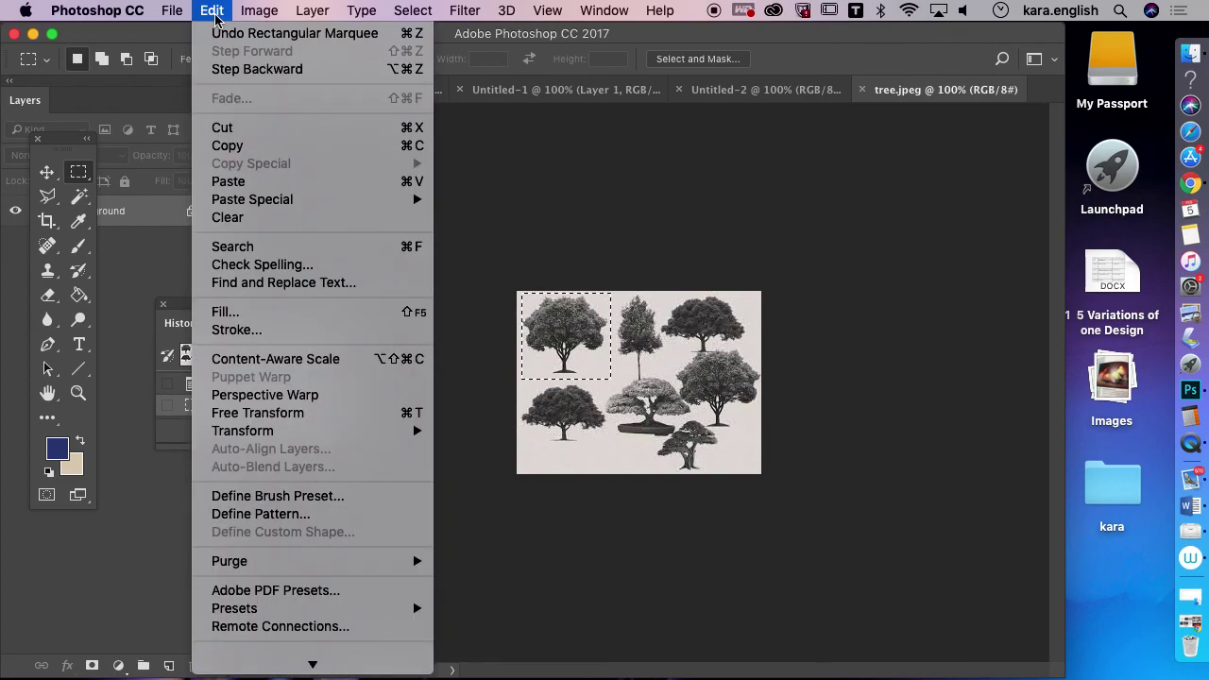
click(229, 146)
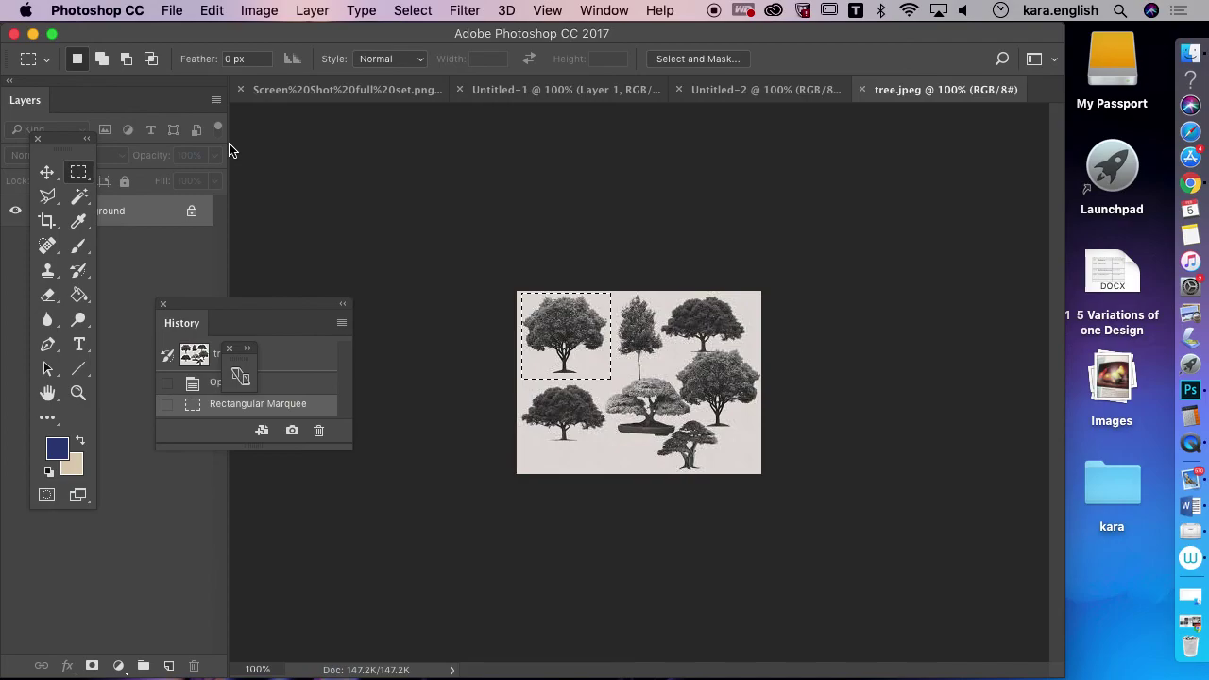
Create a new white document at the size of the copied tree and paste the tree into it
click(172, 12)
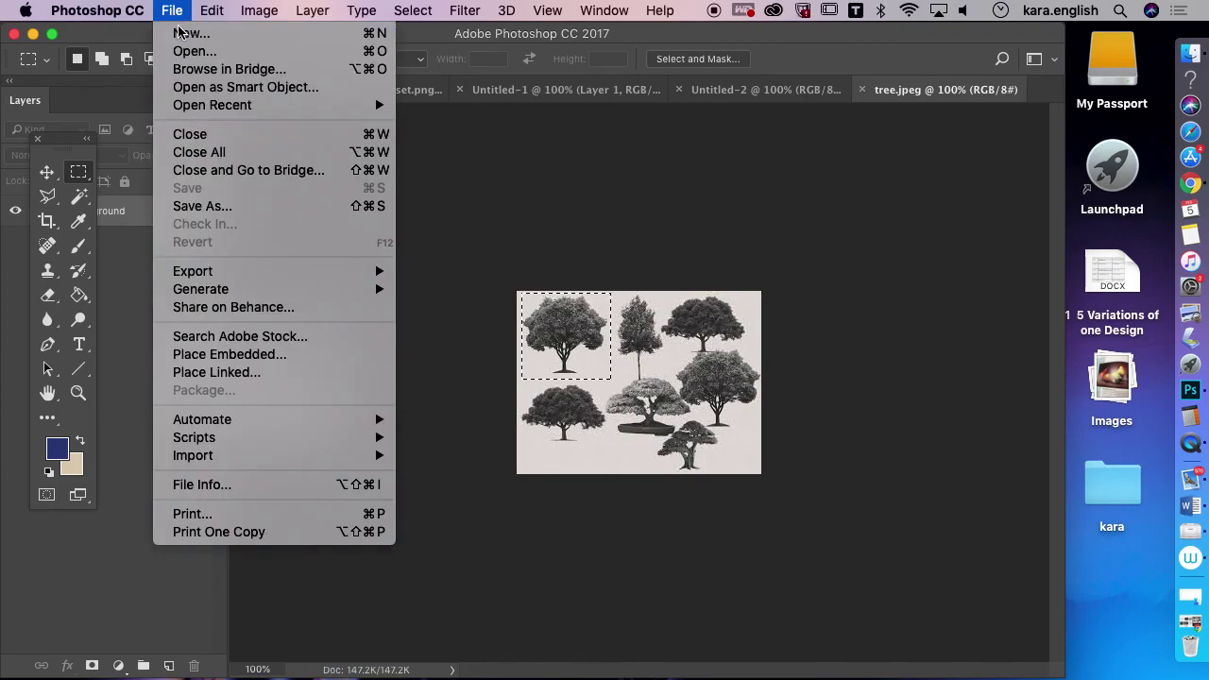
click(178, 33)
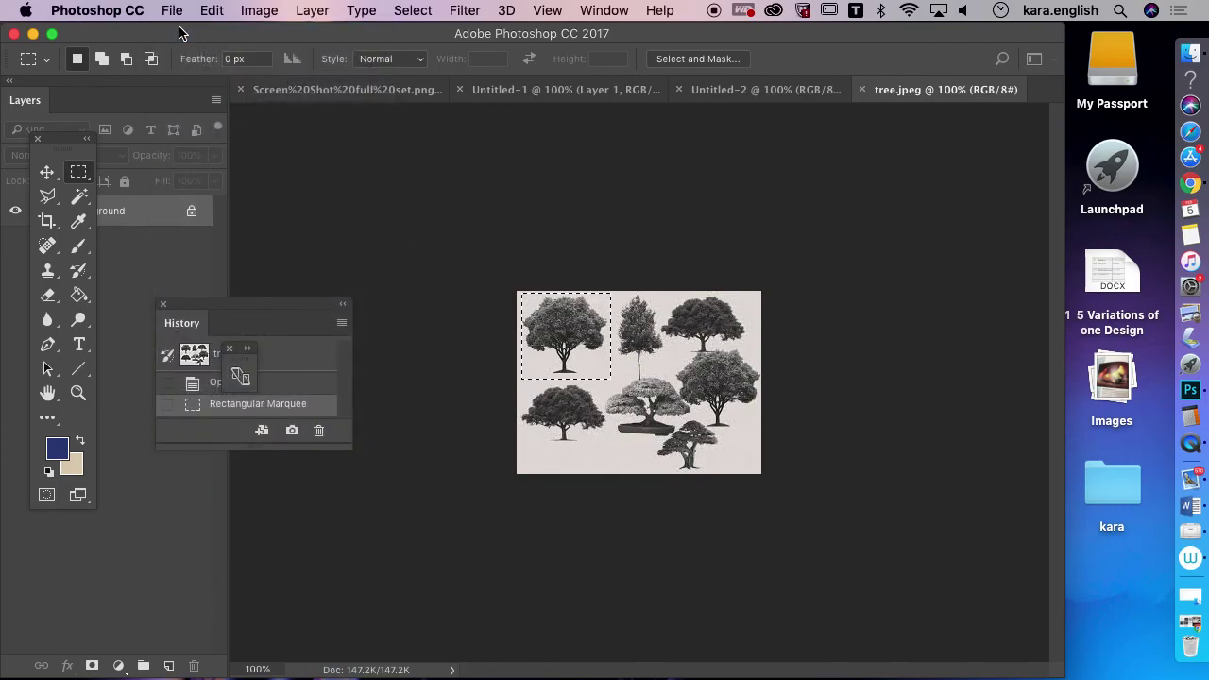
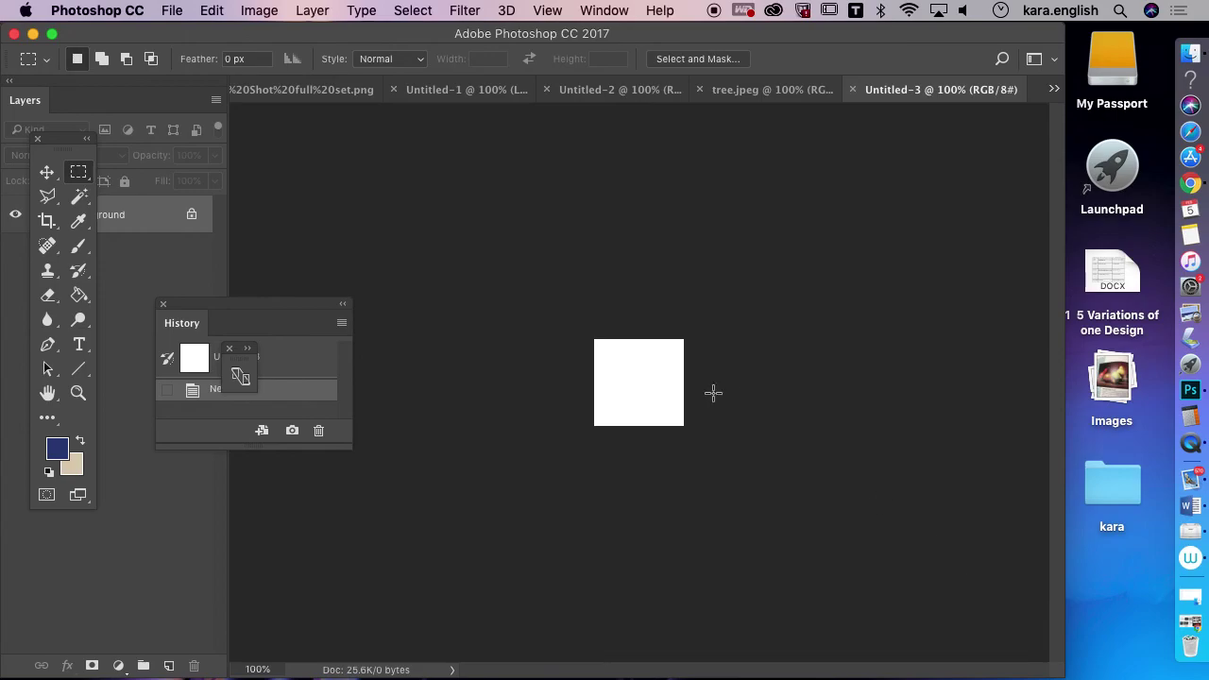
click(208, 12)
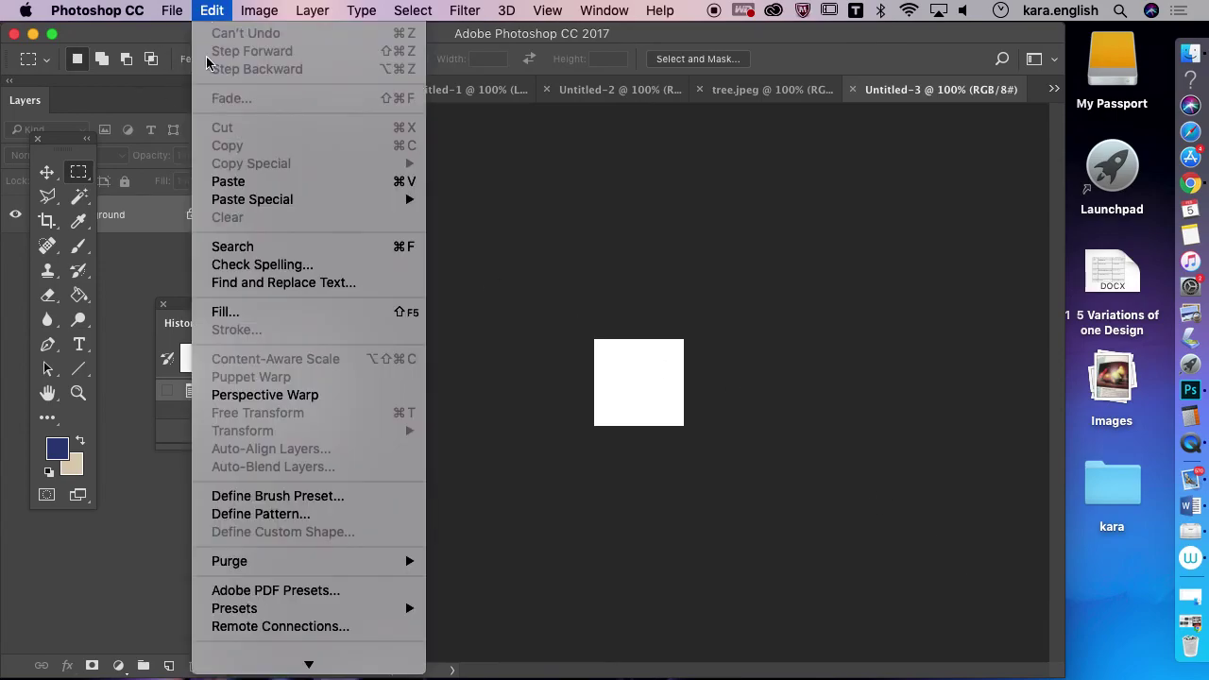
click(218, 182)
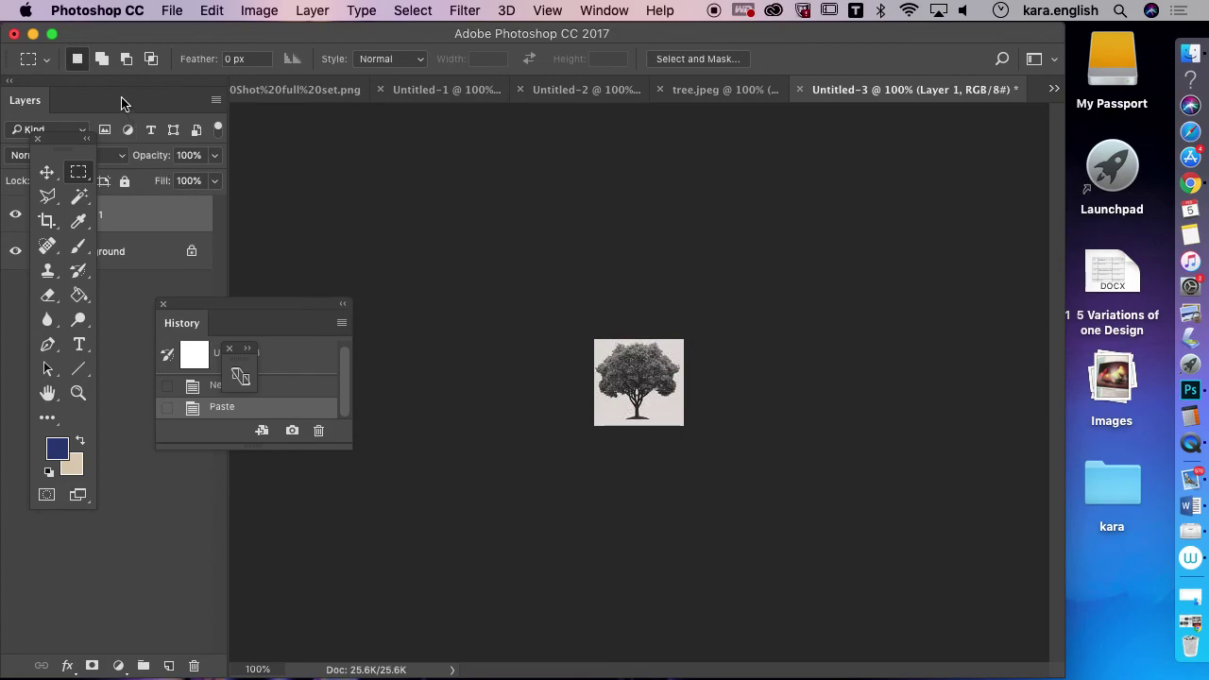
Move the layer list clear of the tools and convert the pasted tree layer to a smart object
drag(131, 85, 234, 87)
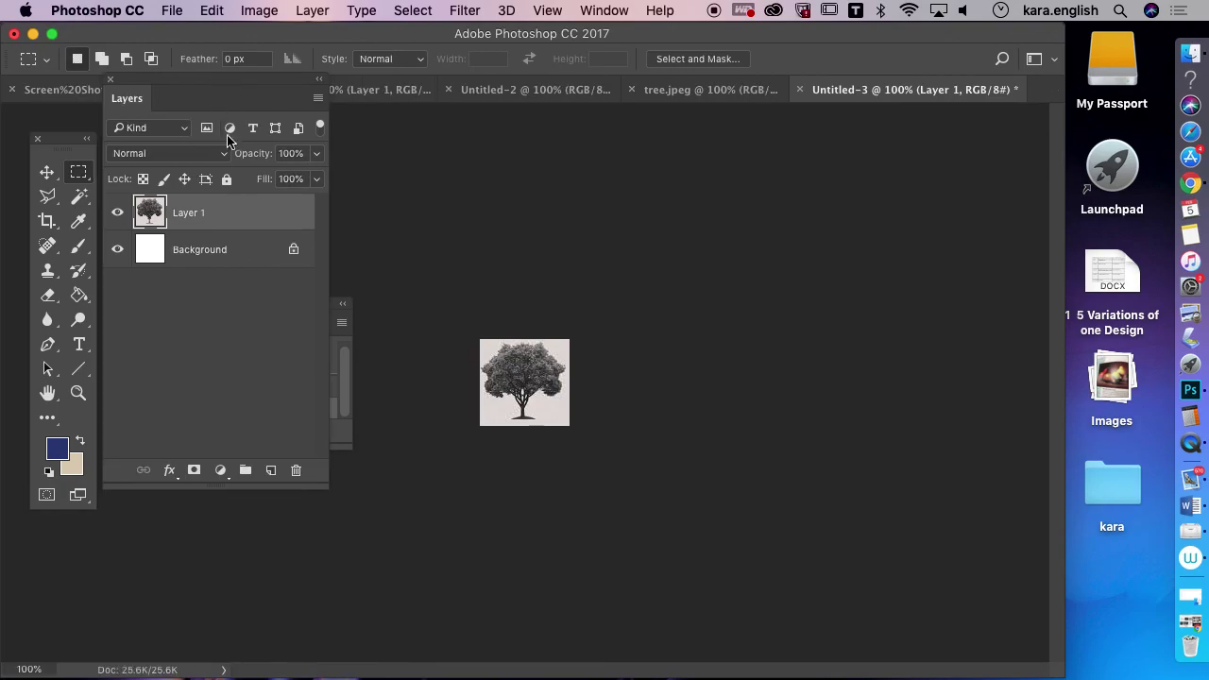
right_click(243, 217)
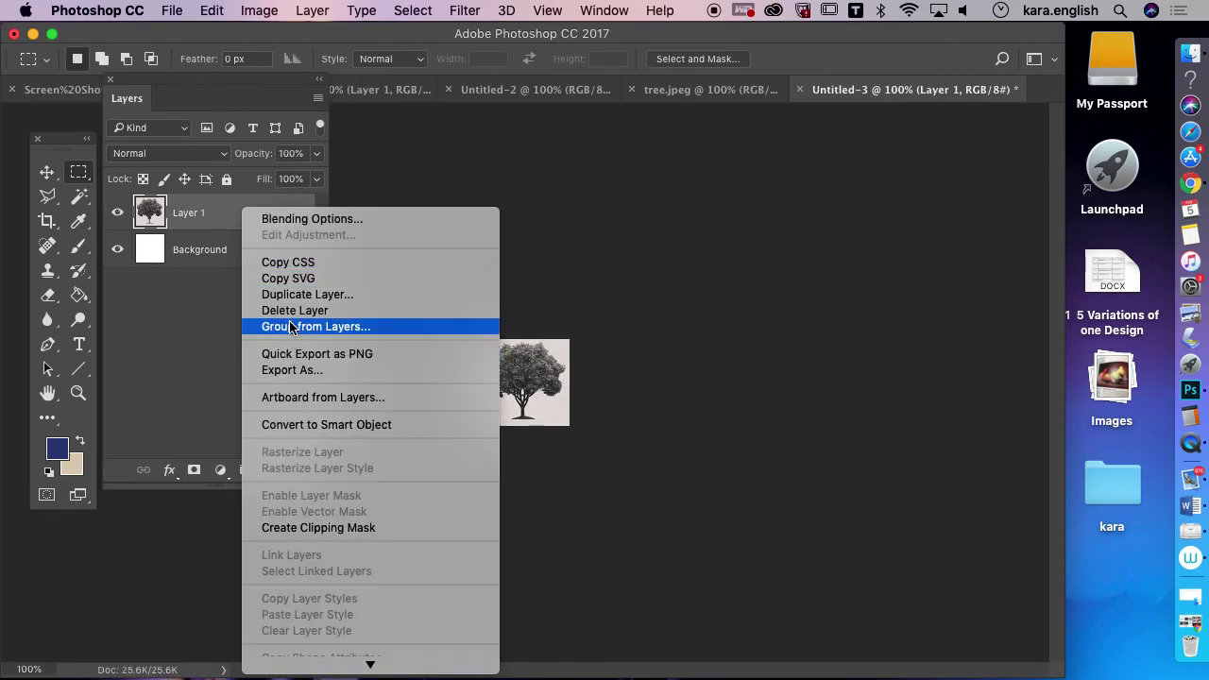
click(287, 425)
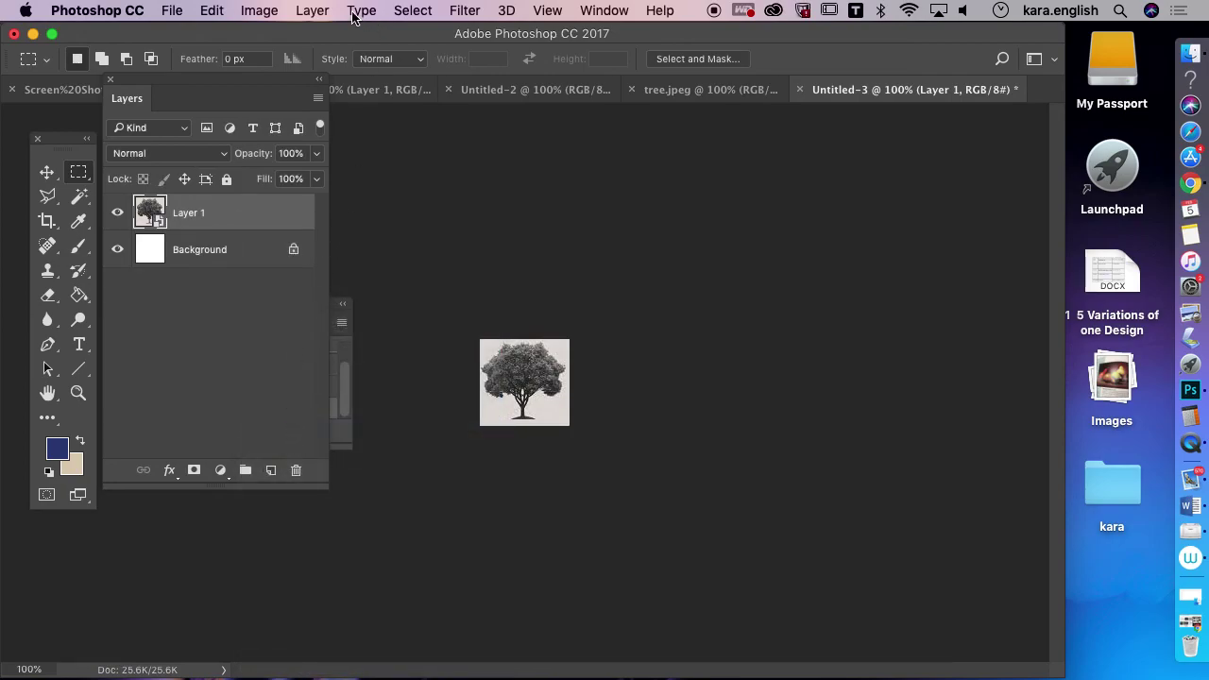
Resample the tree document to a resolution of 300 pixels/inch
click(260, 11)
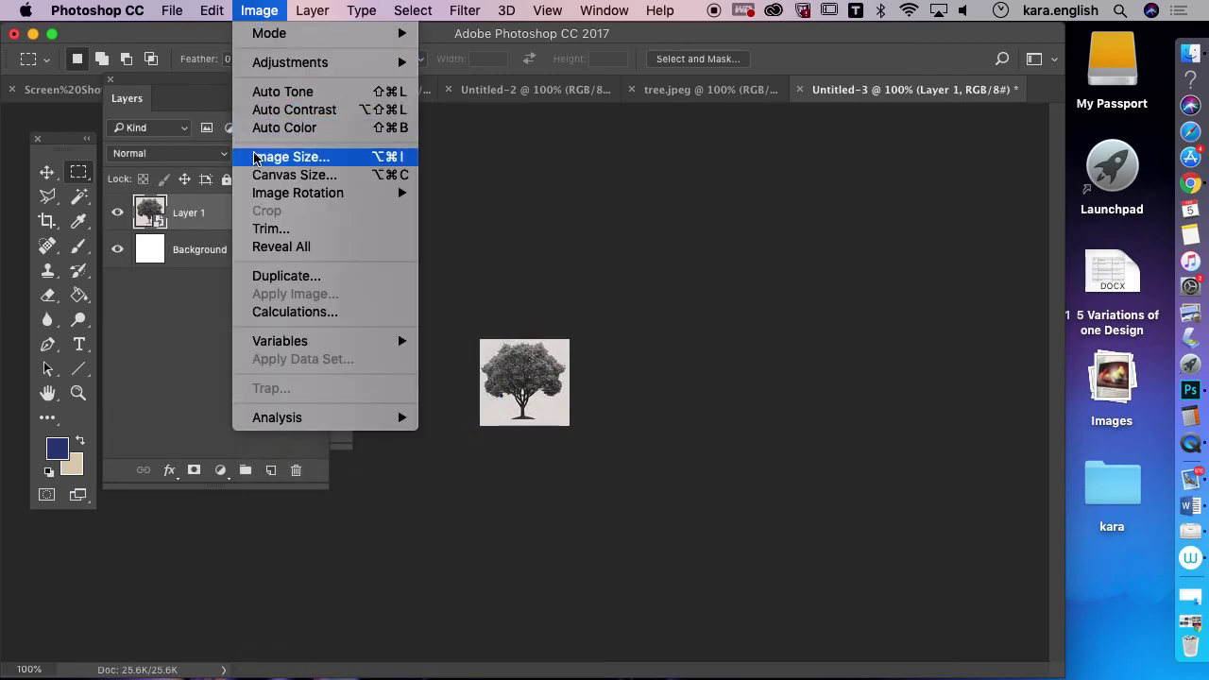
click(255, 157)
click(685, 346)
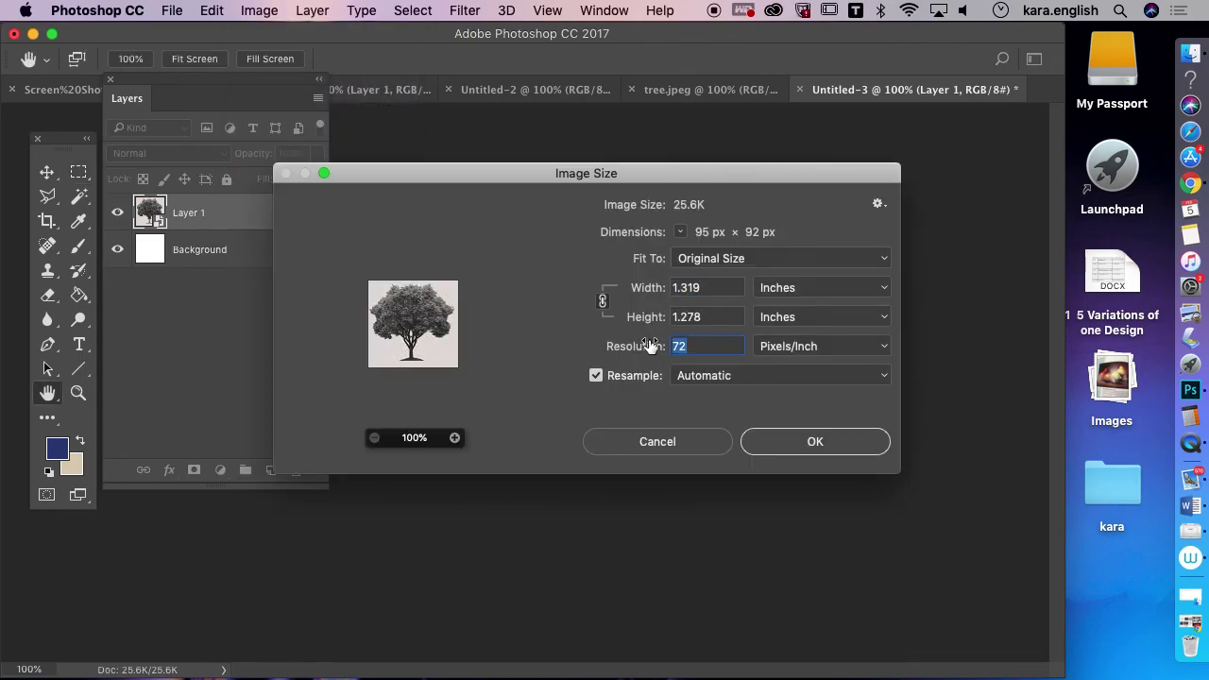
text(300)
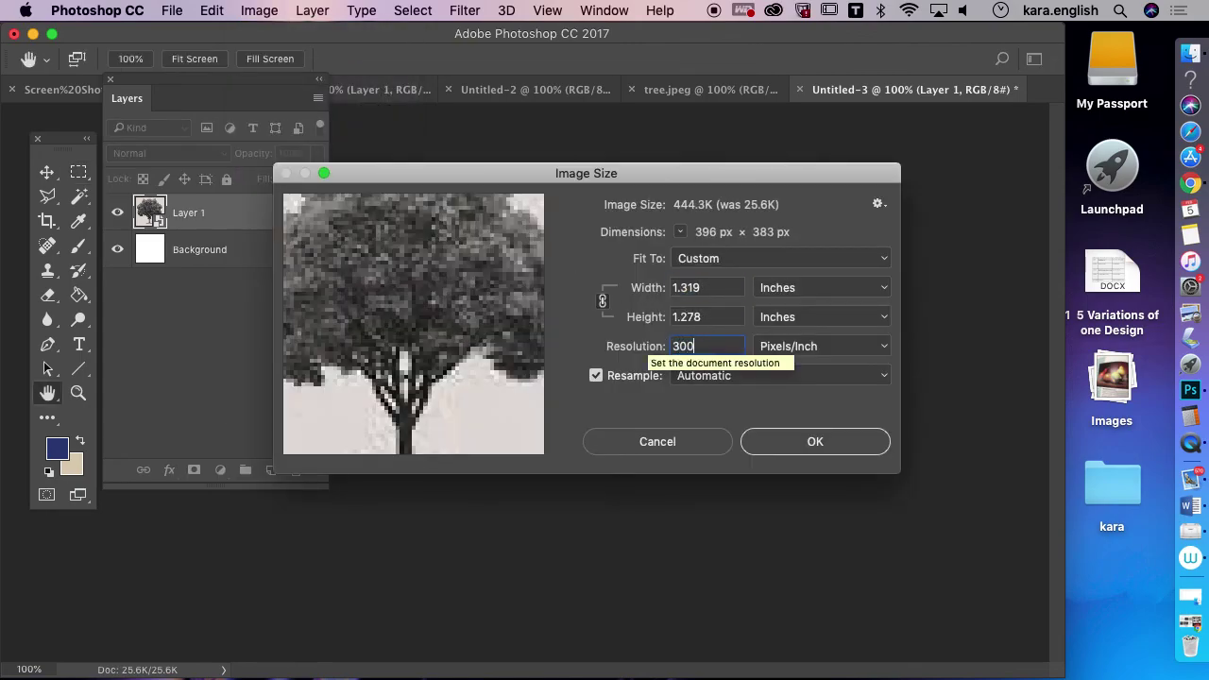
click(802, 441)
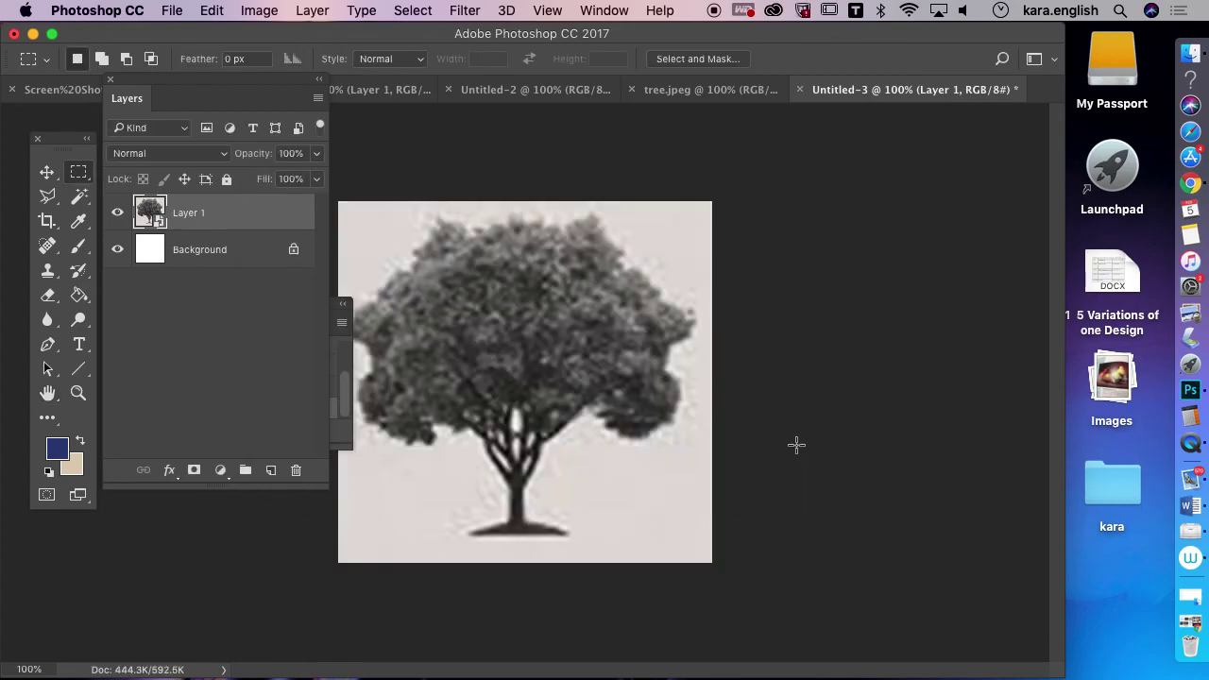
Unlock the white Background layer and hide it
click(293, 249)
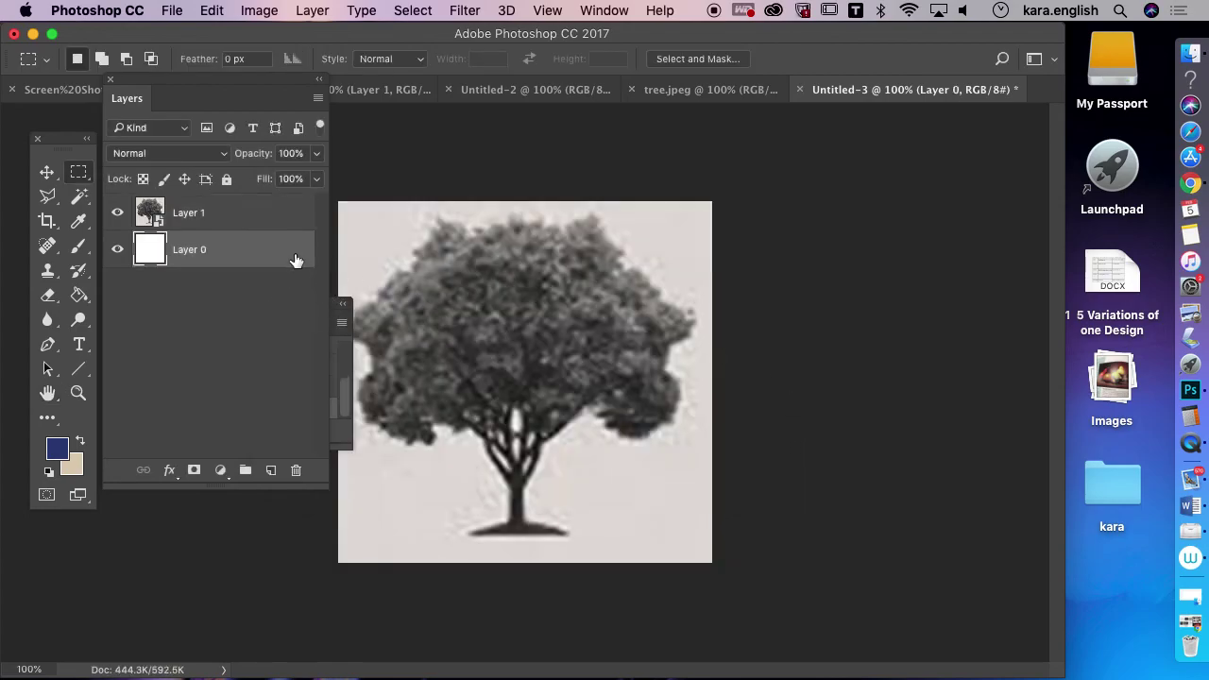
click(117, 250)
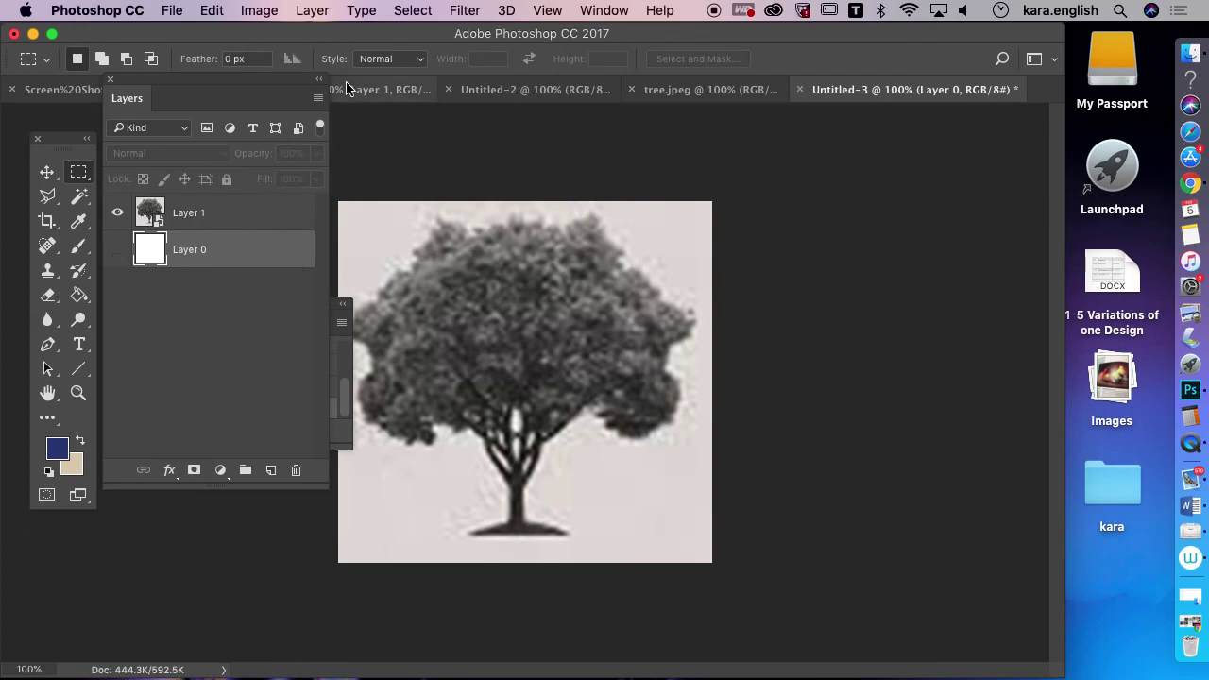
click(255, 12)
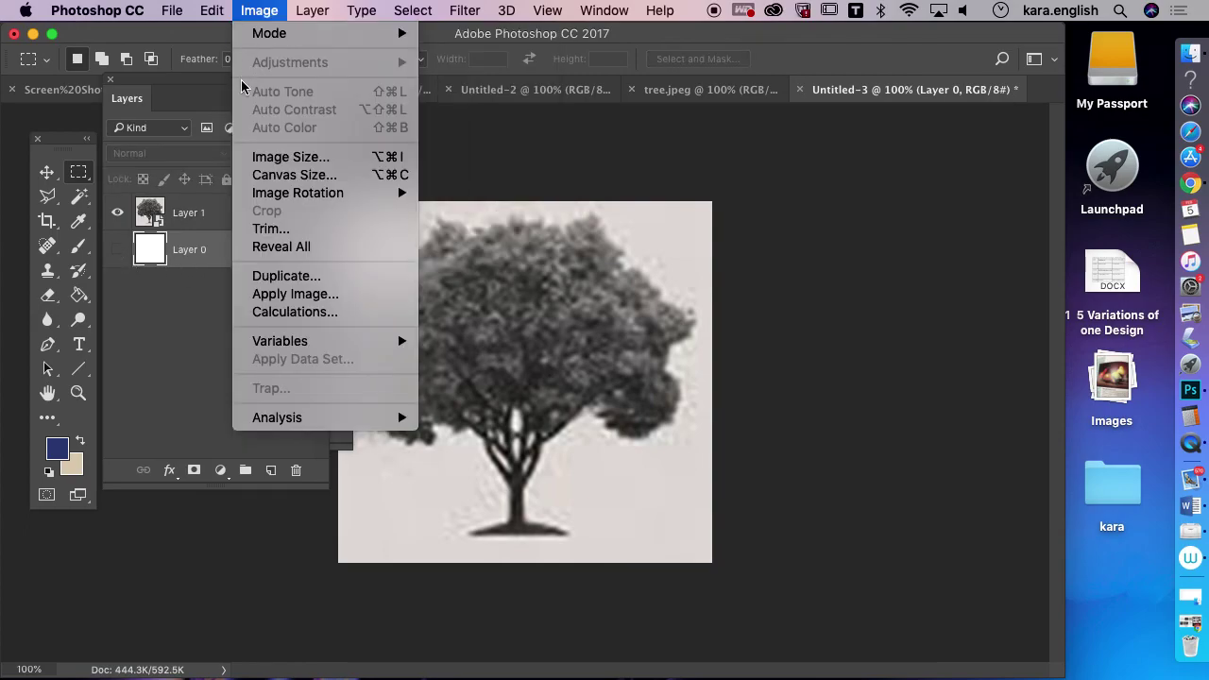
click(212, 10)
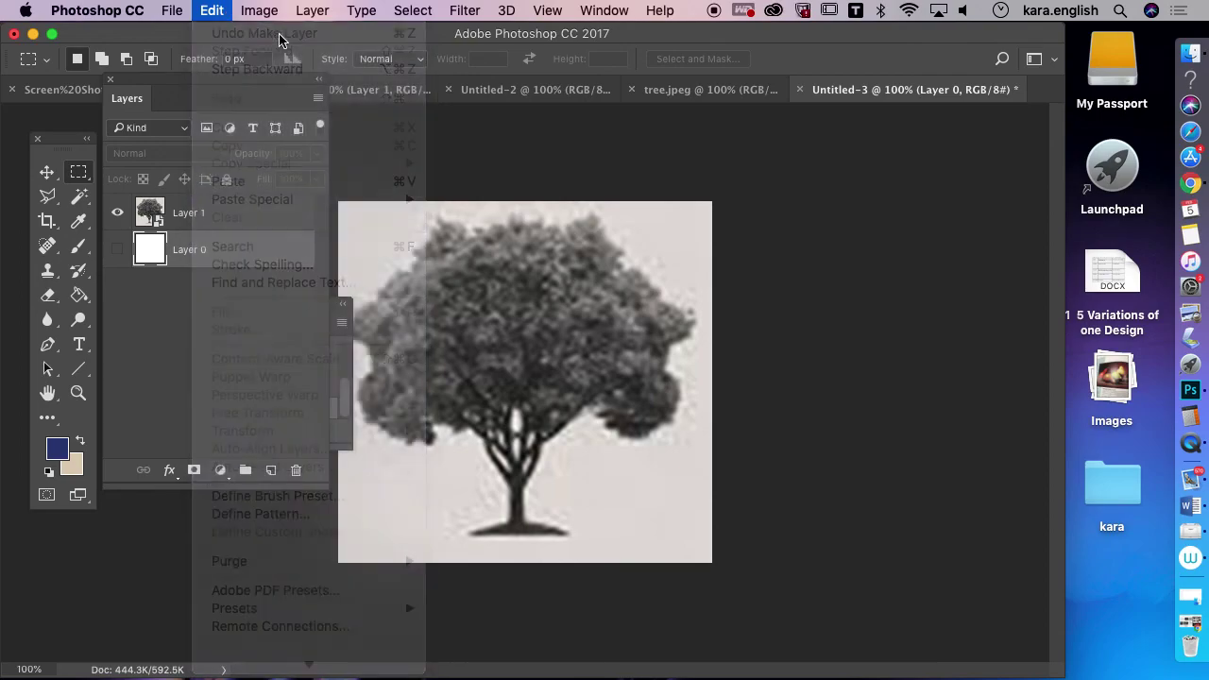
Apply a Threshold adjustment at level 128 to the tree on Layer 1
click(219, 215)
click(259, 11)
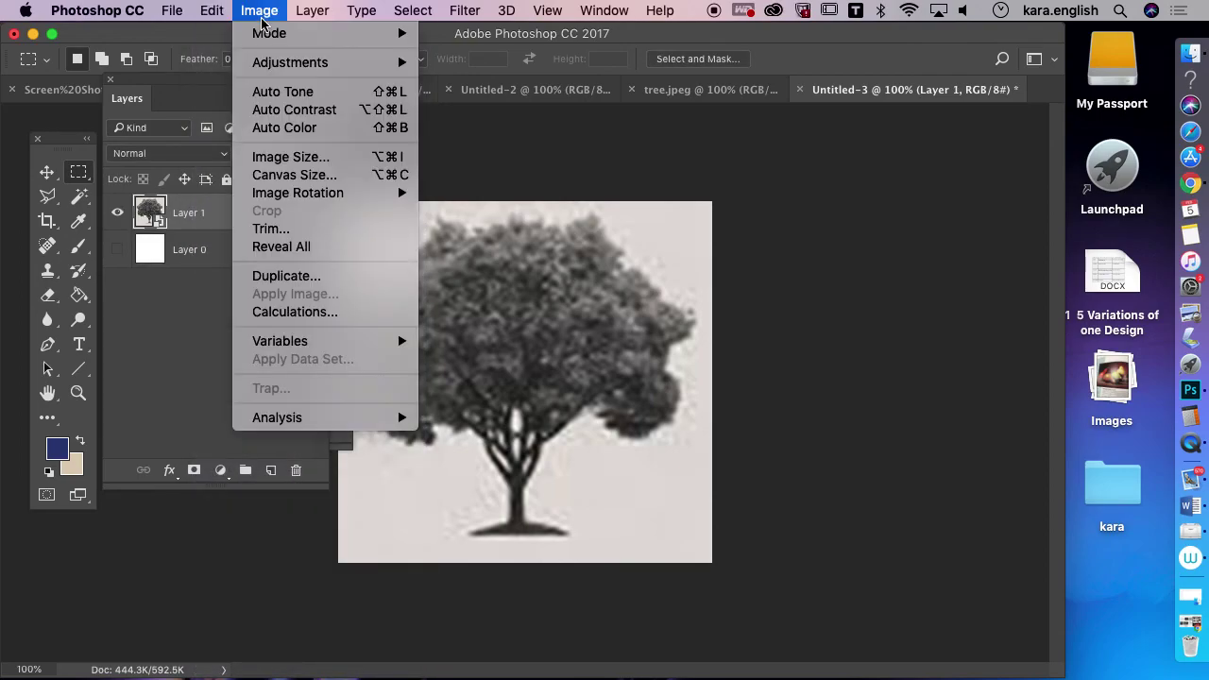
mouse_move(263, 63)
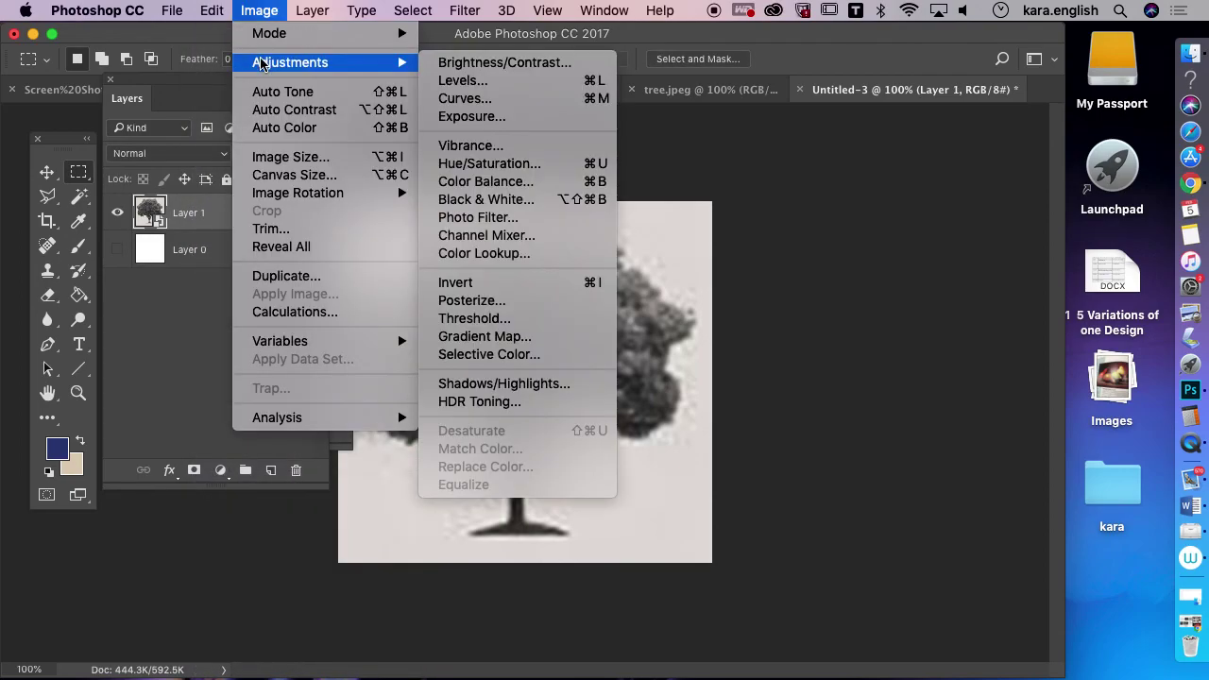
click(478, 319)
drag(548, 237, 828, 184)
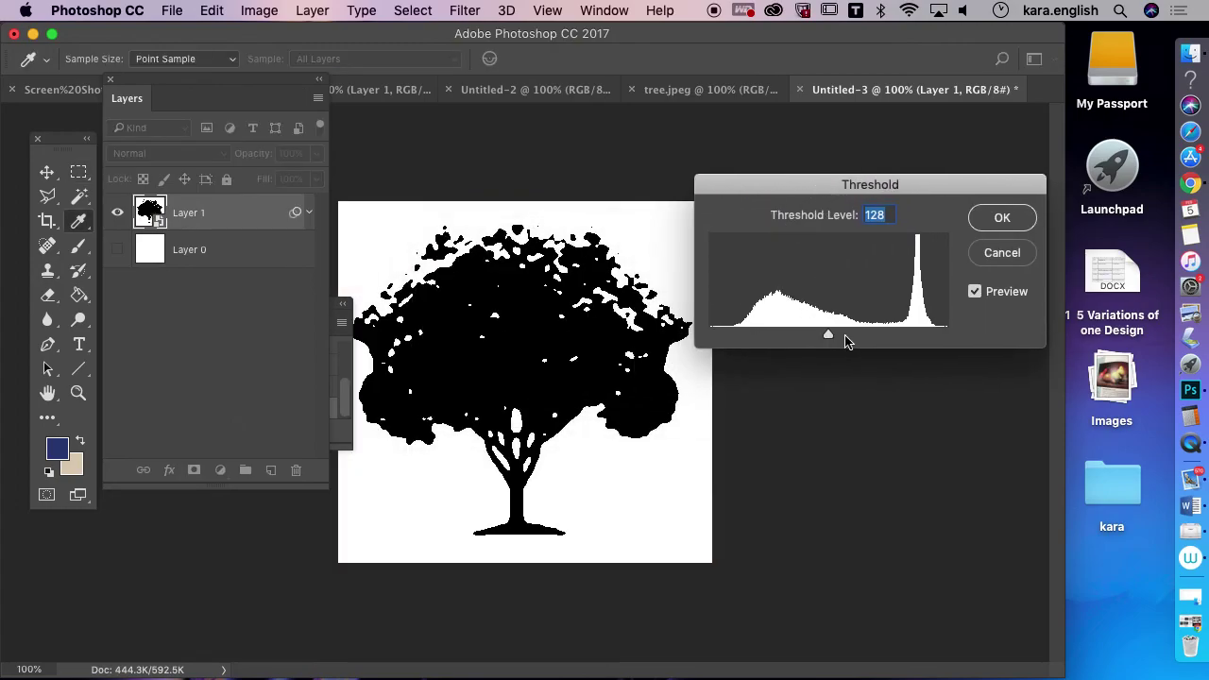
click(1000, 223)
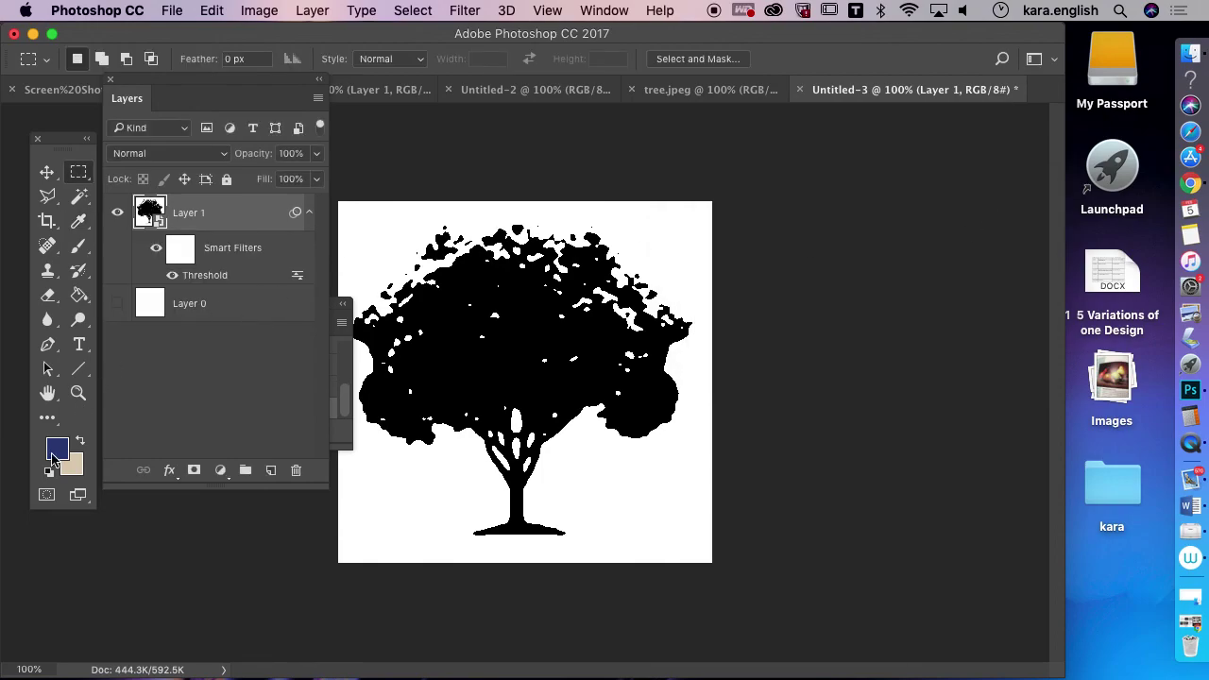
In Untitled-2, move the layer list clear of the tools and display the Brush tool's available presets
click(694, 90)
click(573, 90)
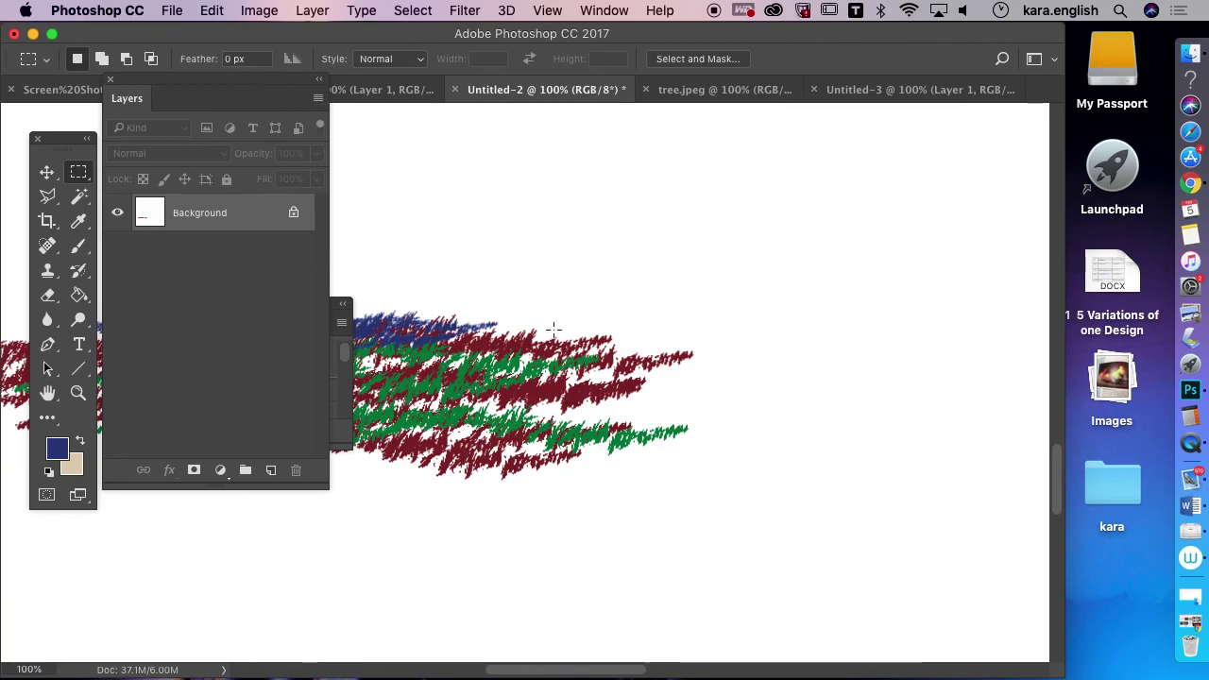
drag(230, 83, 837, 453)
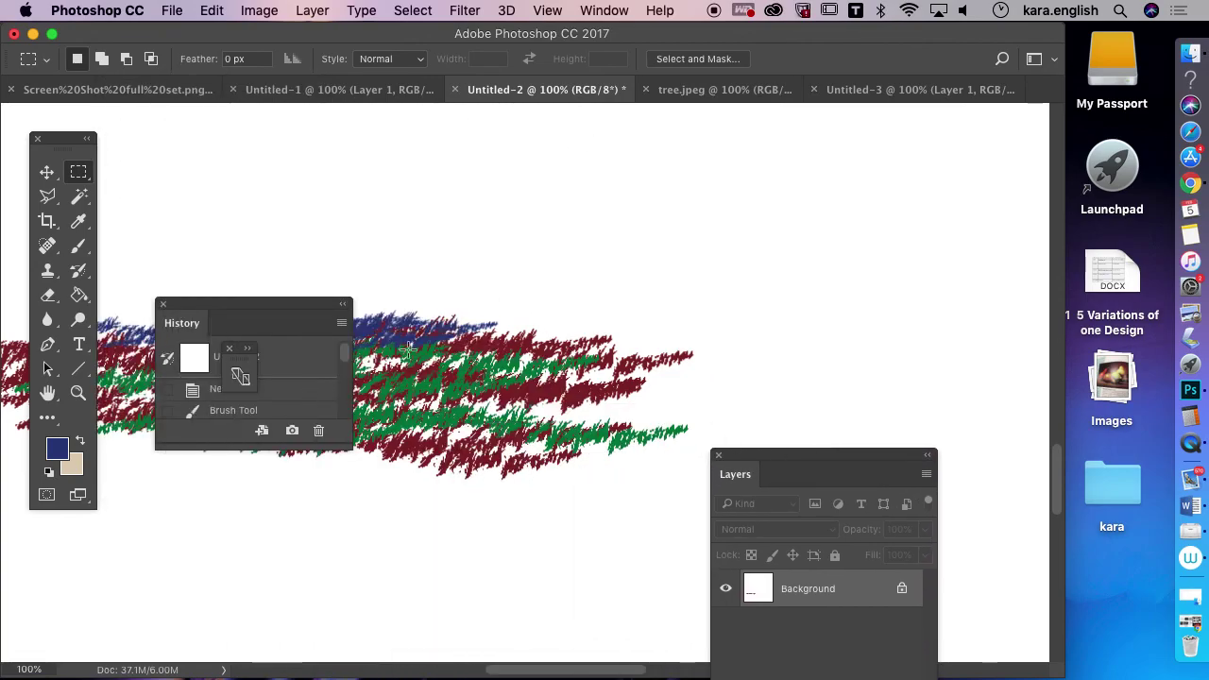
click(79, 249)
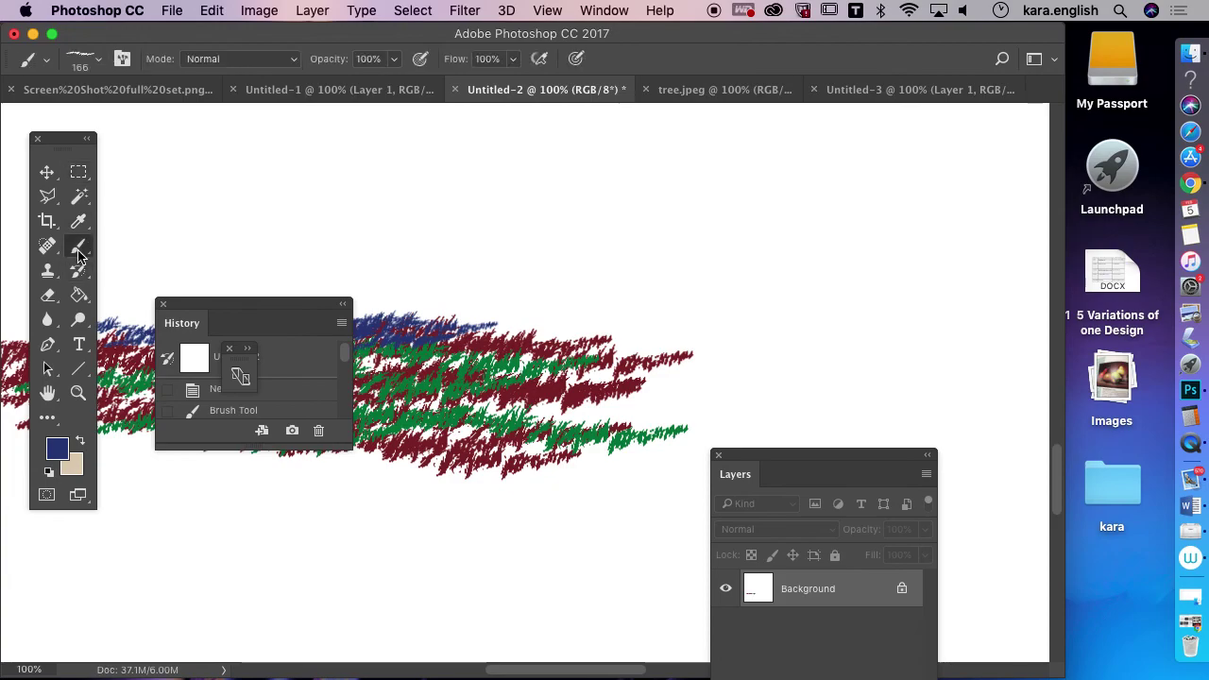
click(97, 60)
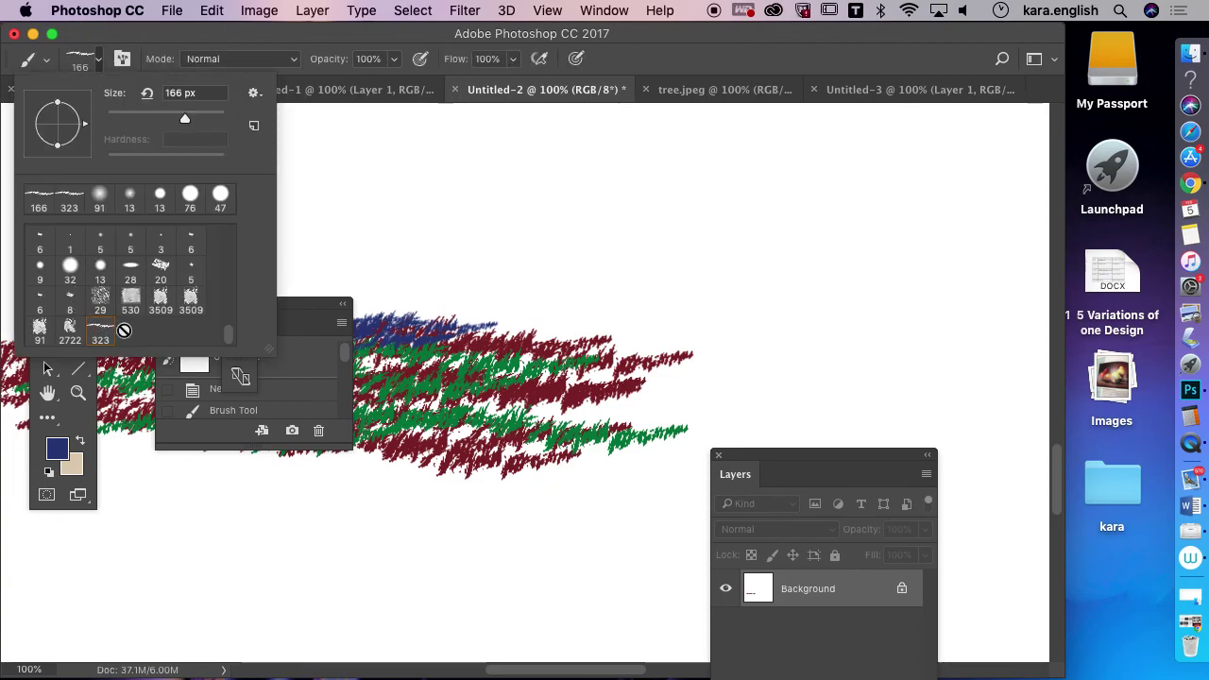
Define the black tree artwork in Untitled-3 as a brush preset named "tree 1"
click(865, 91)
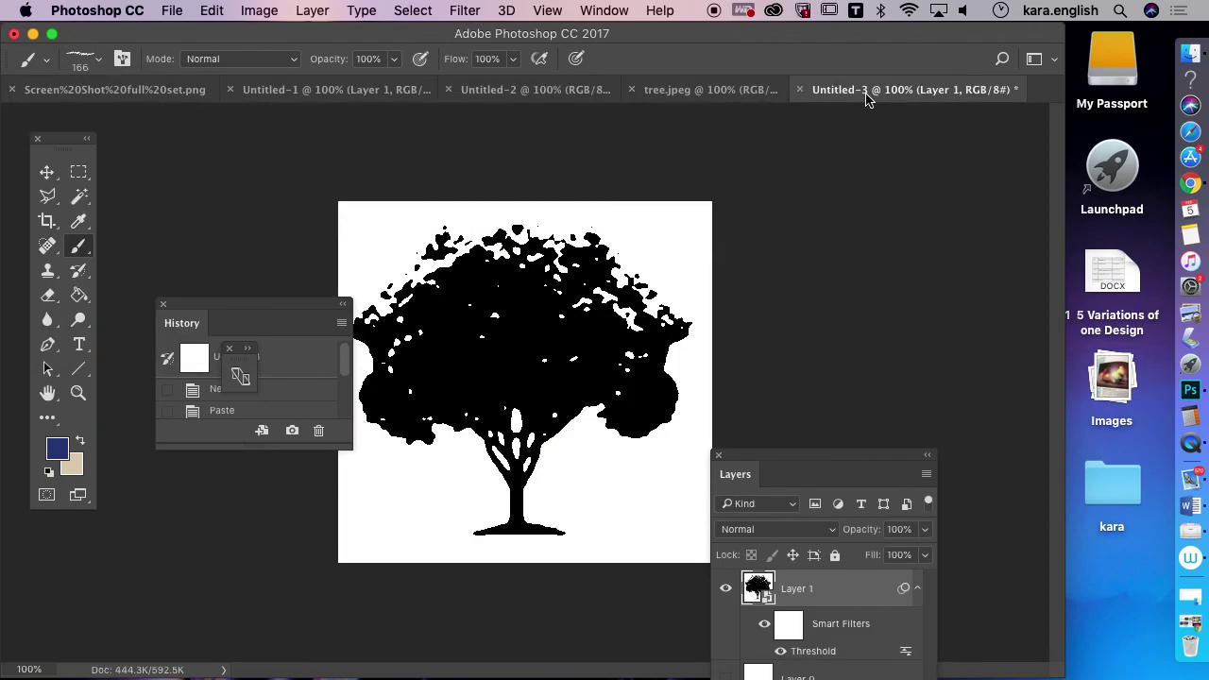
click(208, 11)
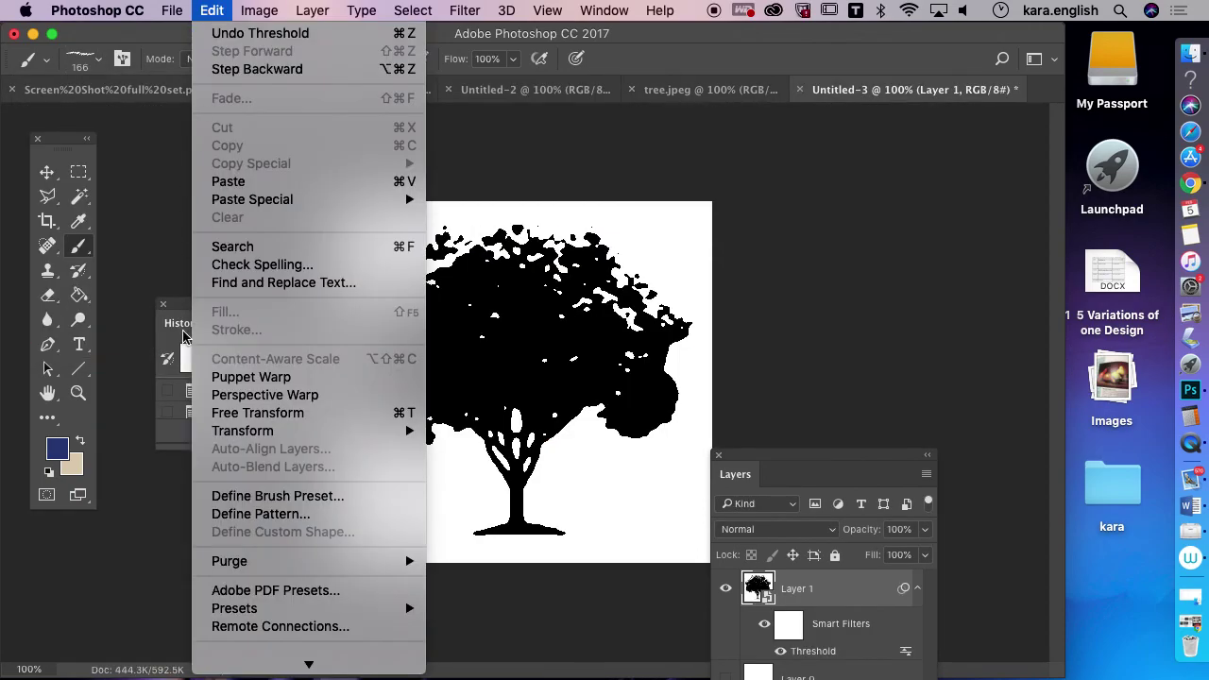
click(244, 496)
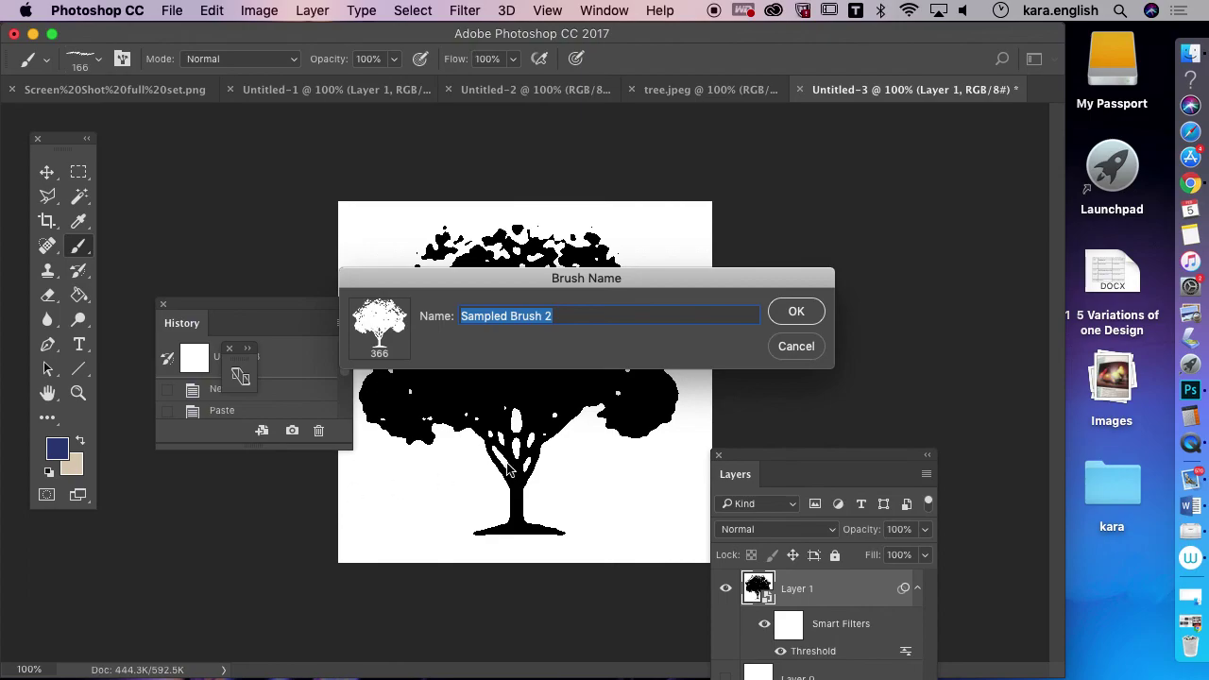
text(tree 1)
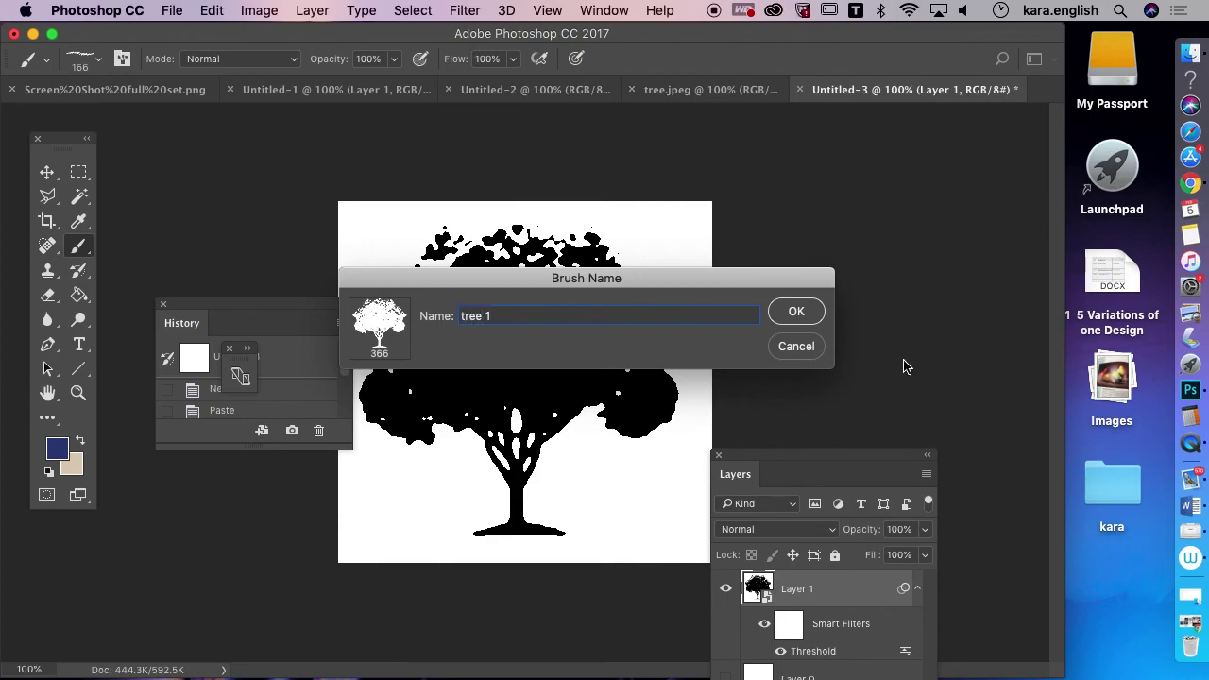
click(796, 317)
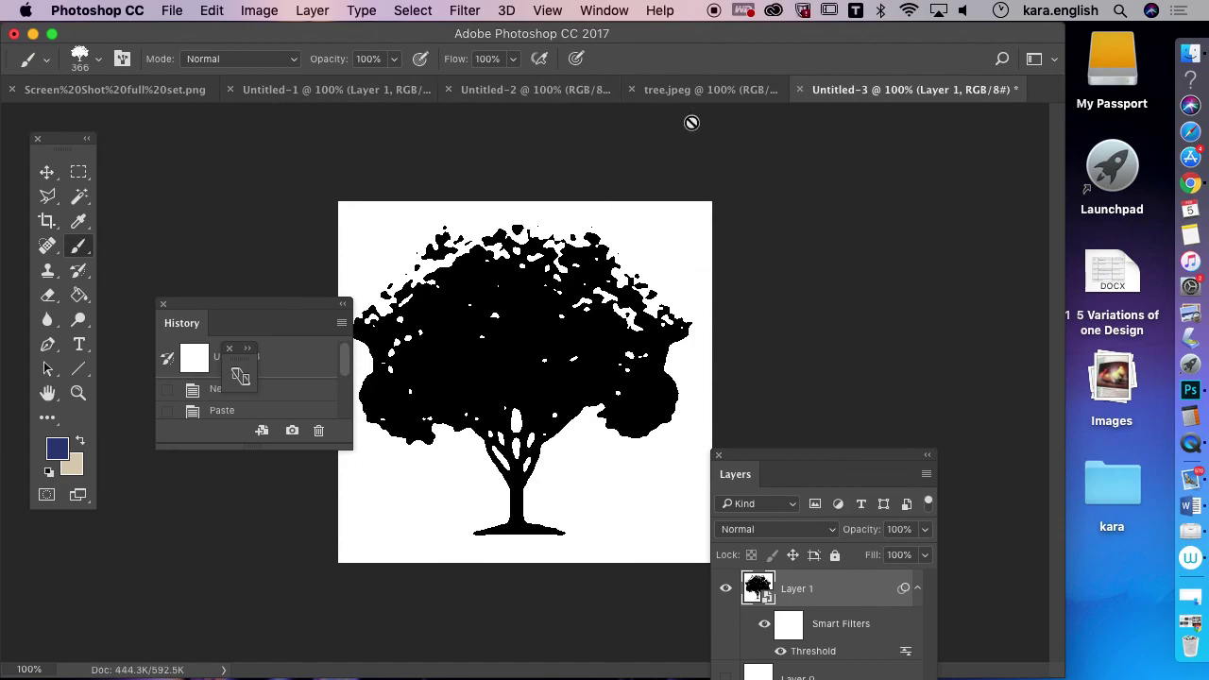
Stamp one dark blue tree with the new tree brush above the grass strokes in Untitled-2
click(704, 89)
click(535, 89)
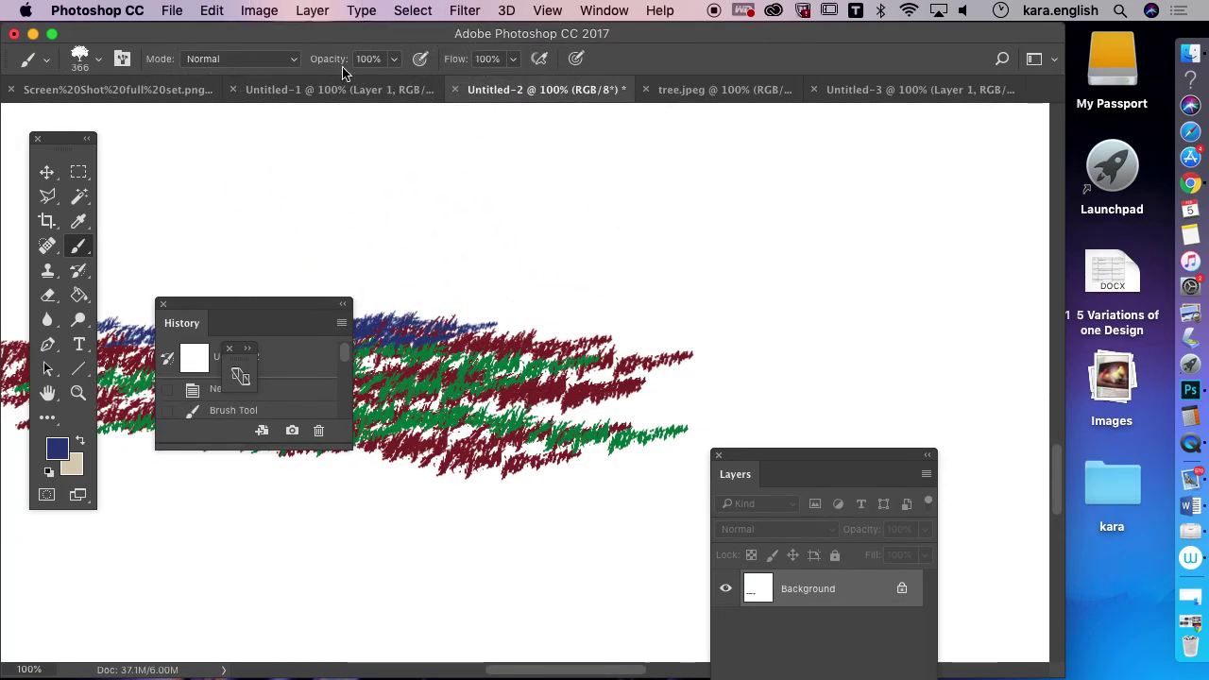
click(556, 11)
click(620, 179)
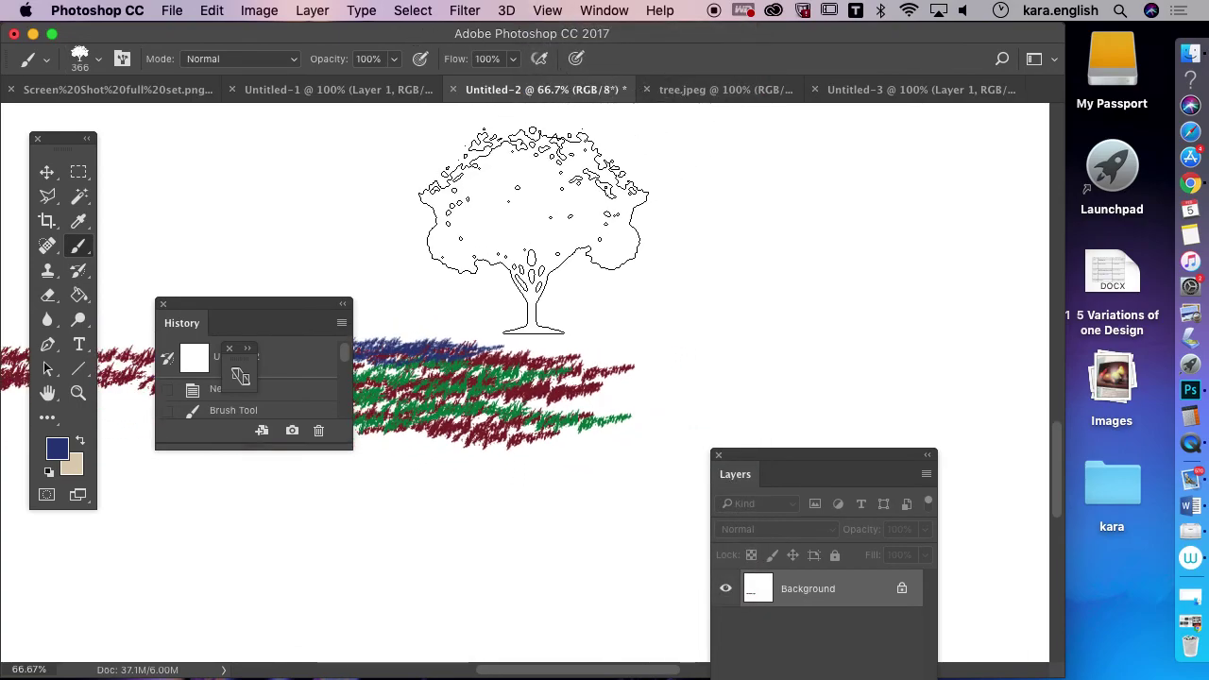
click(526, 240)
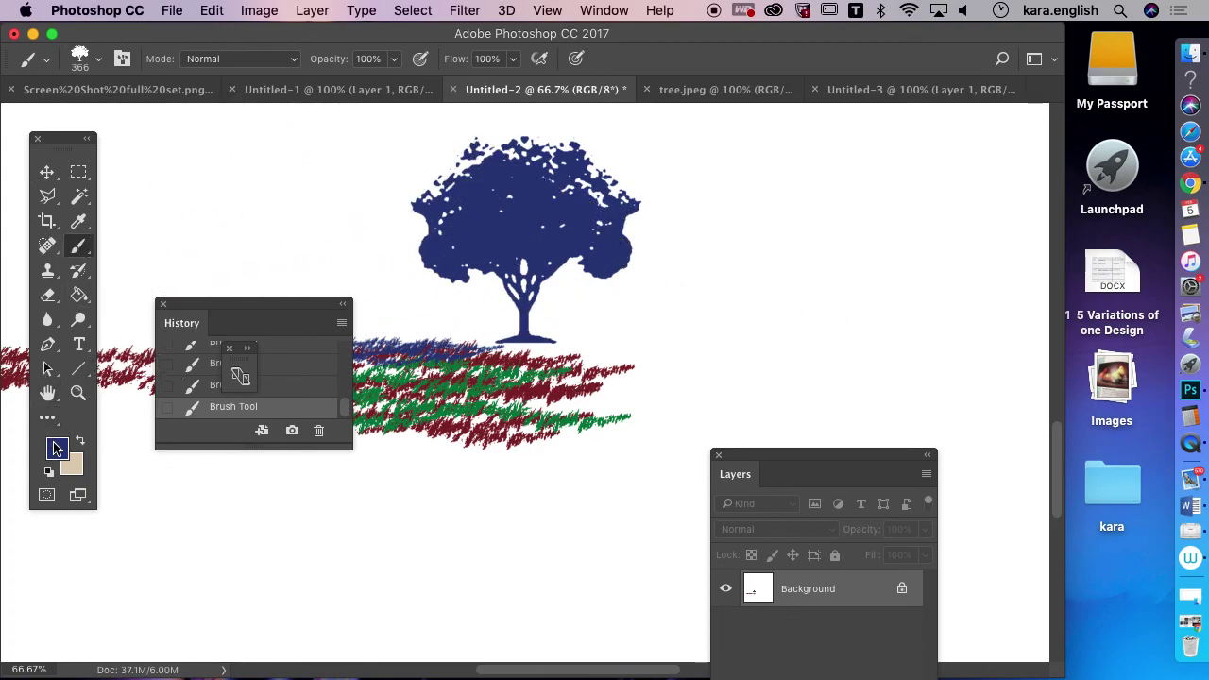
Set the foreground color to #616880 and stamp a second tree overlapping the left side of the blue one
click(55, 449)
click(405, 307)
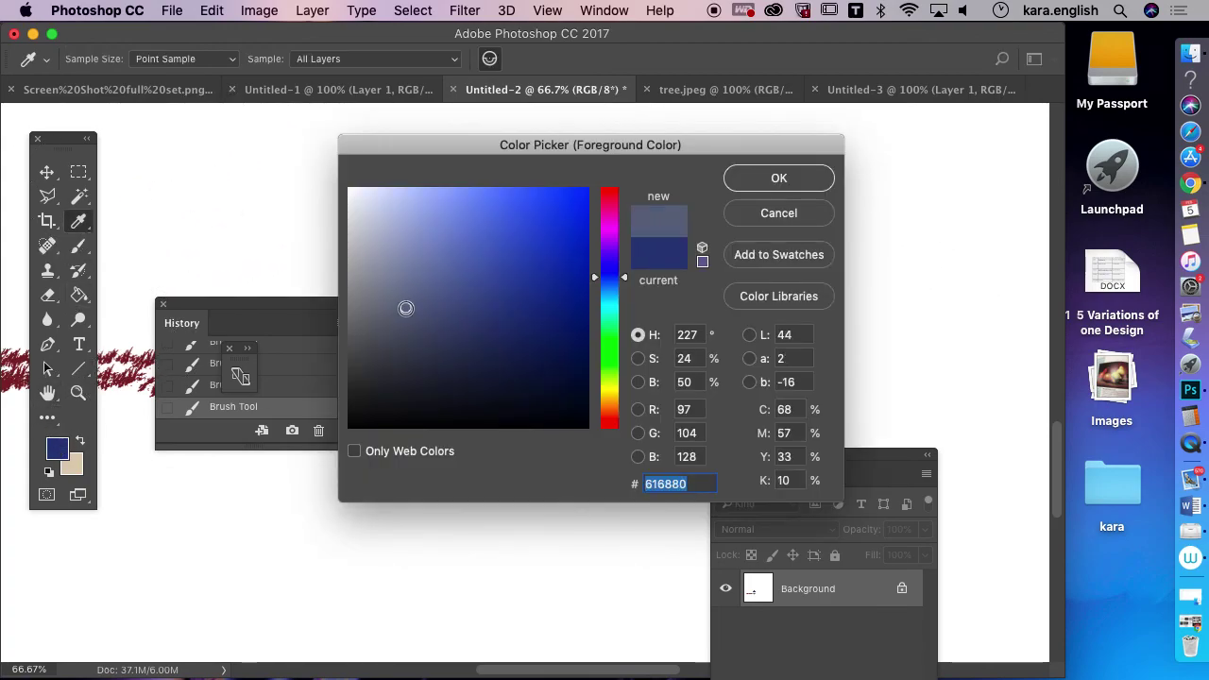
click(754, 186)
click(408, 254)
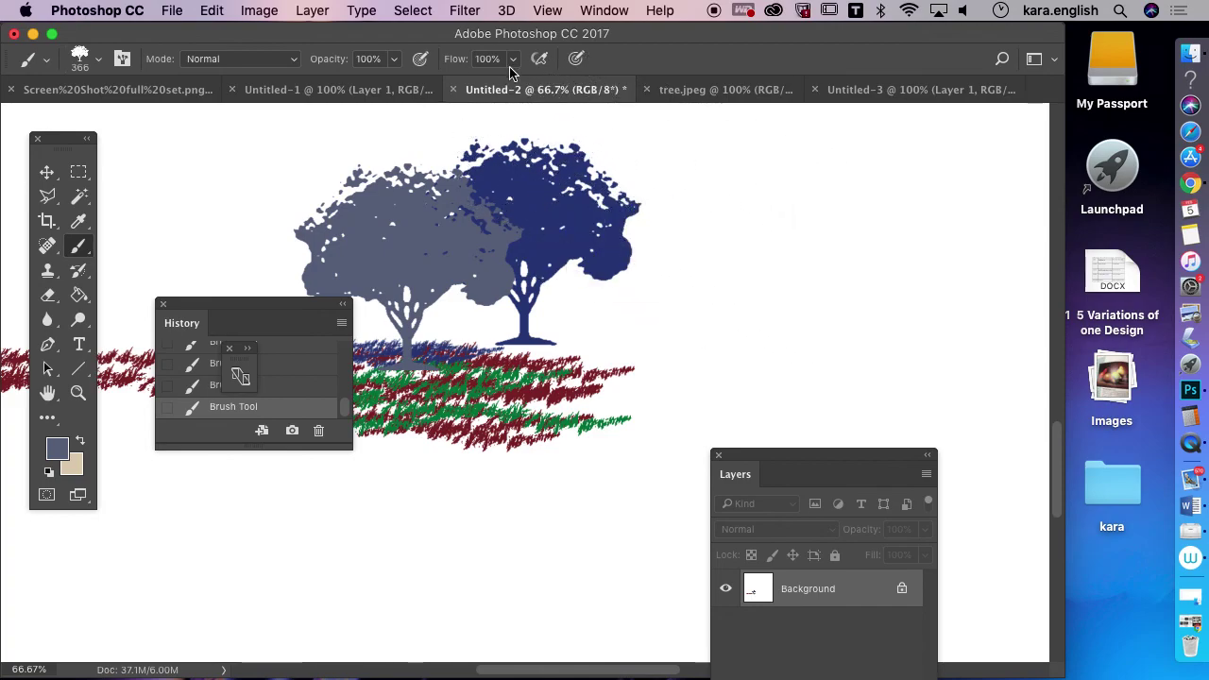
Start the Tree render filter on the Background layer and set the base tree type to 18: Ficus Microcarpa
click(465, 12)
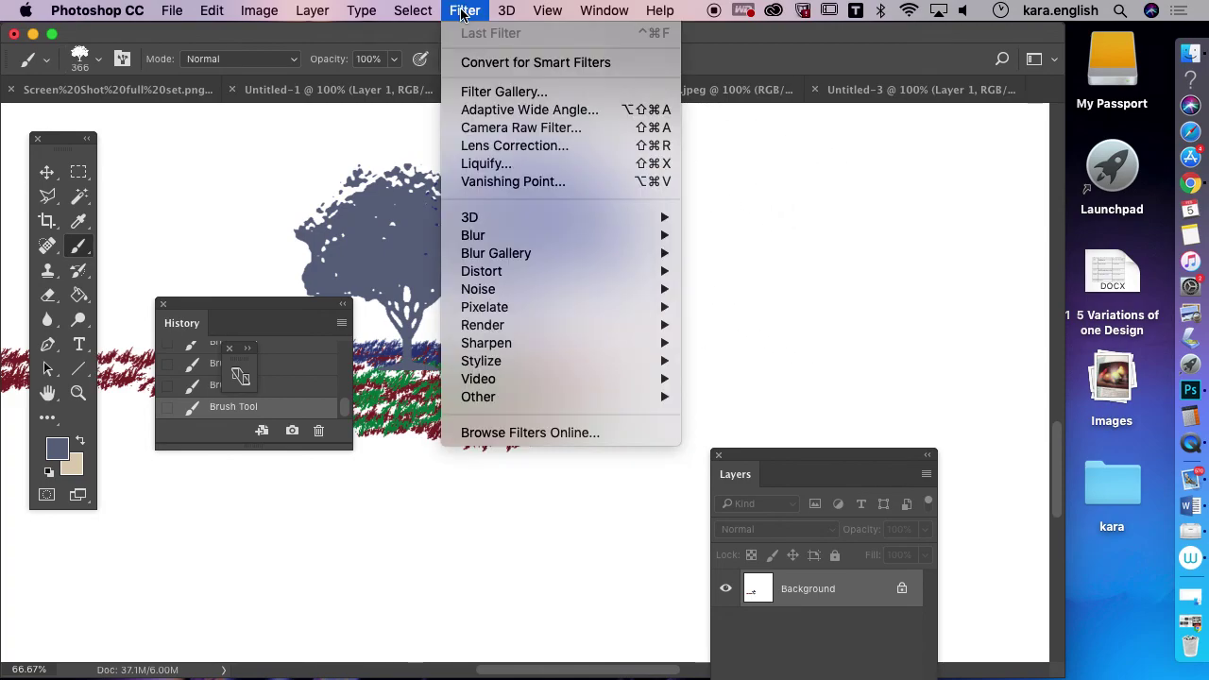
mouse_move(516, 324)
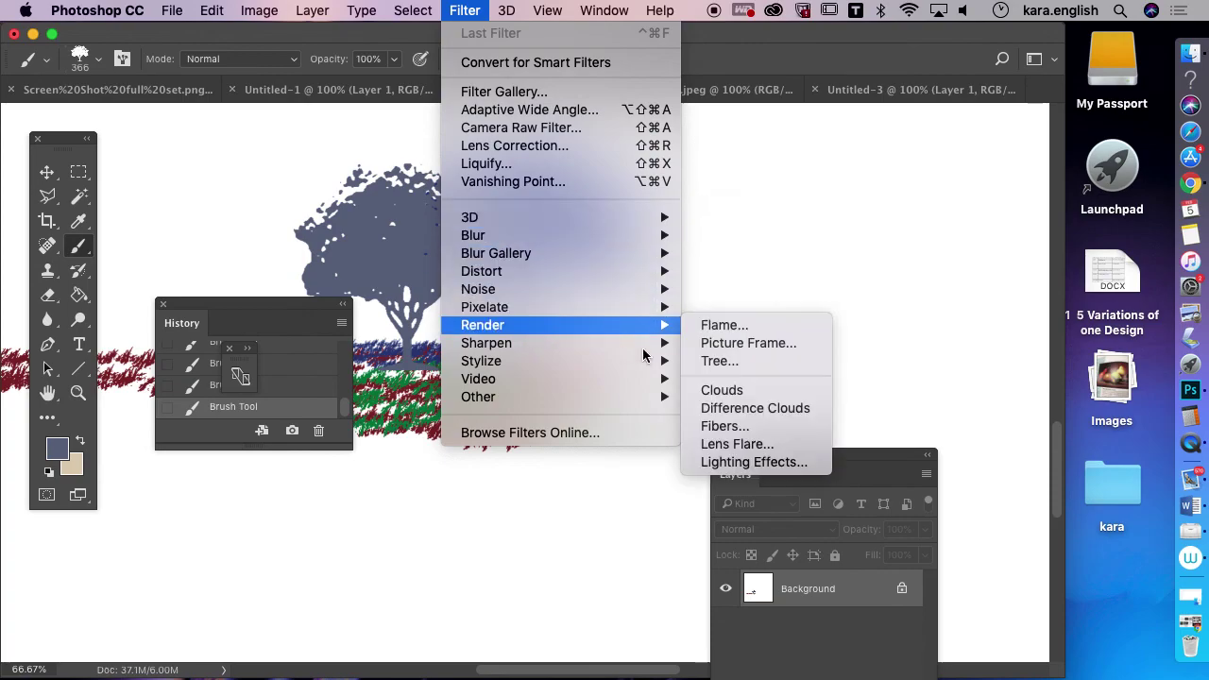
click(761, 365)
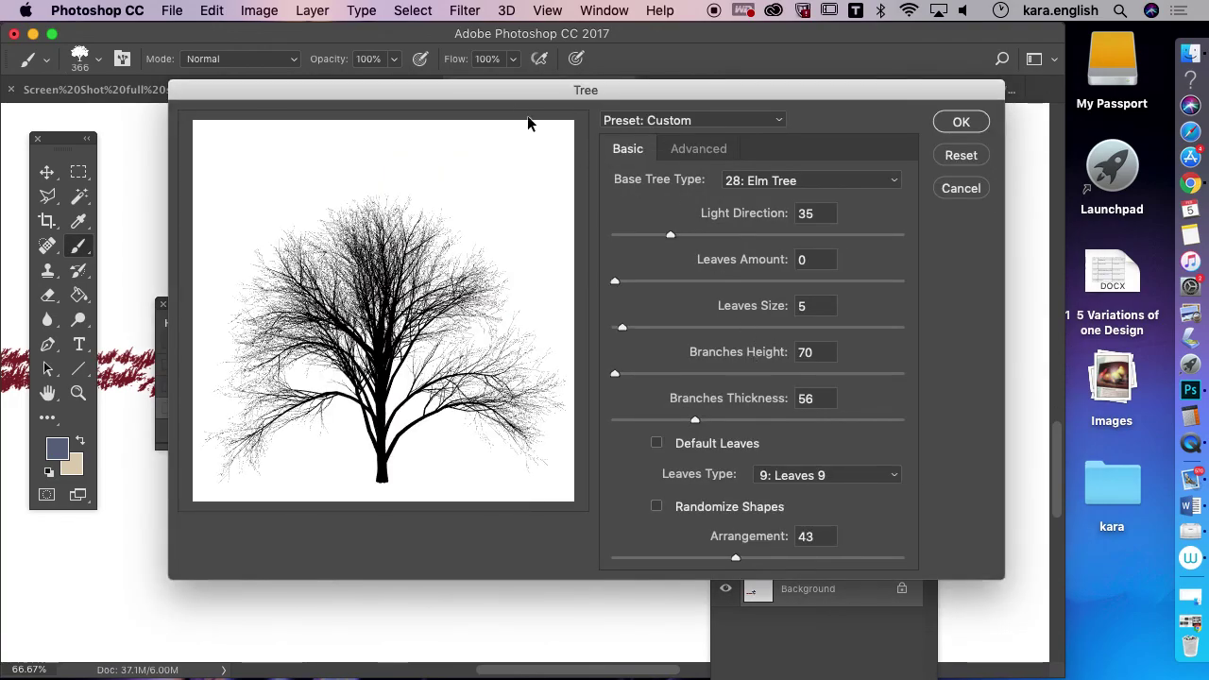
drag(520, 94, 515, 38)
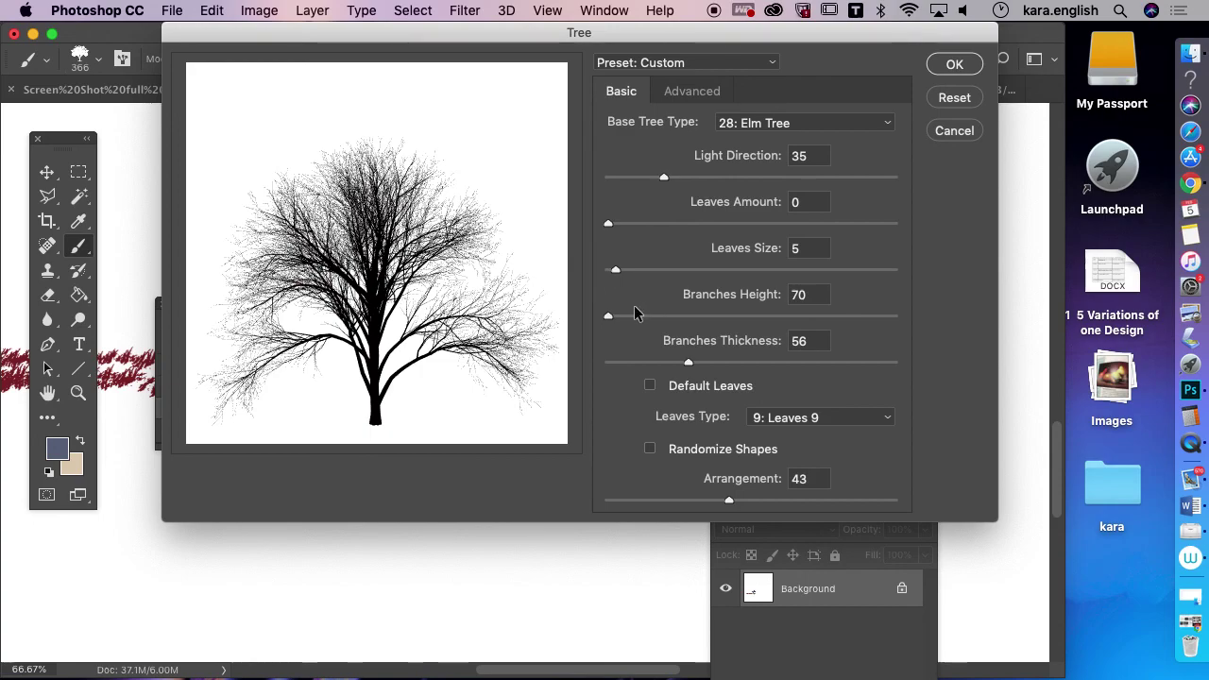
drag(608, 225, 619, 225)
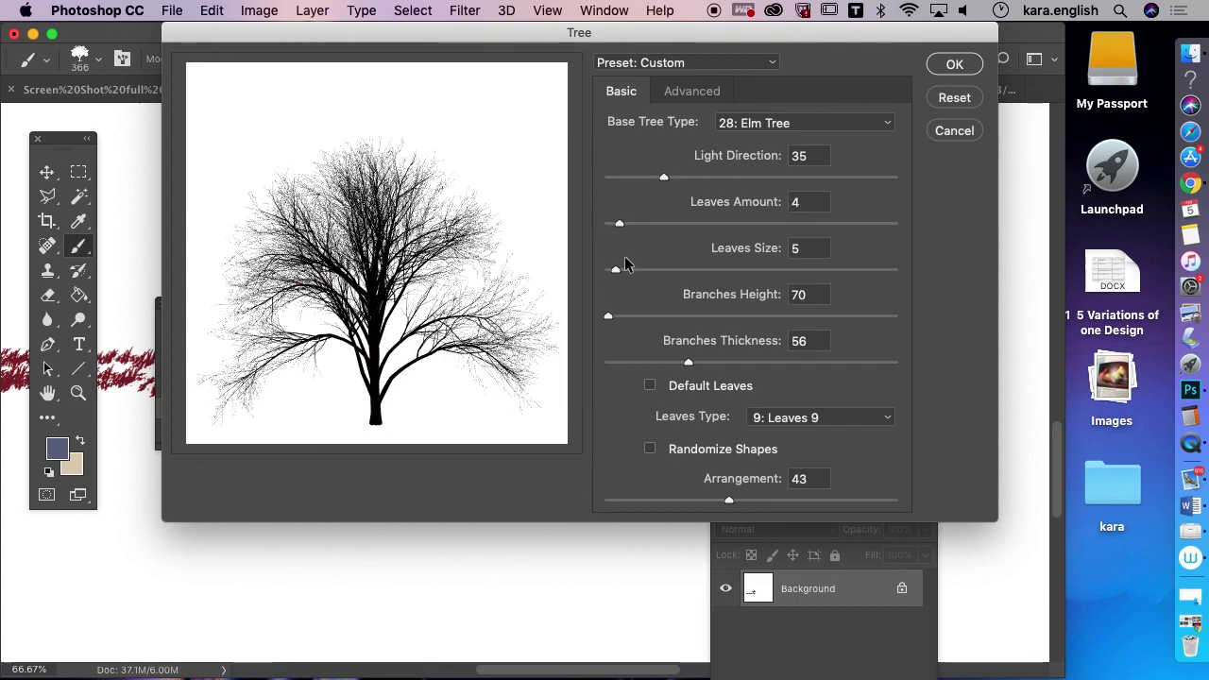
click(818, 125)
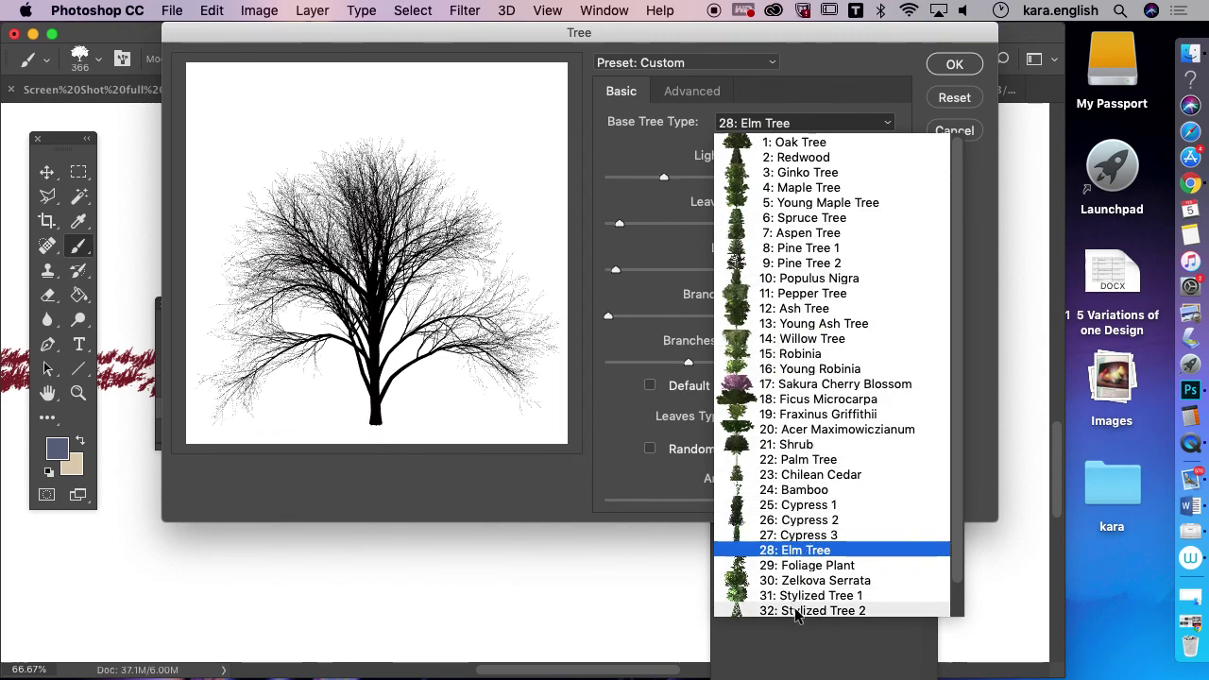
click(806, 404)
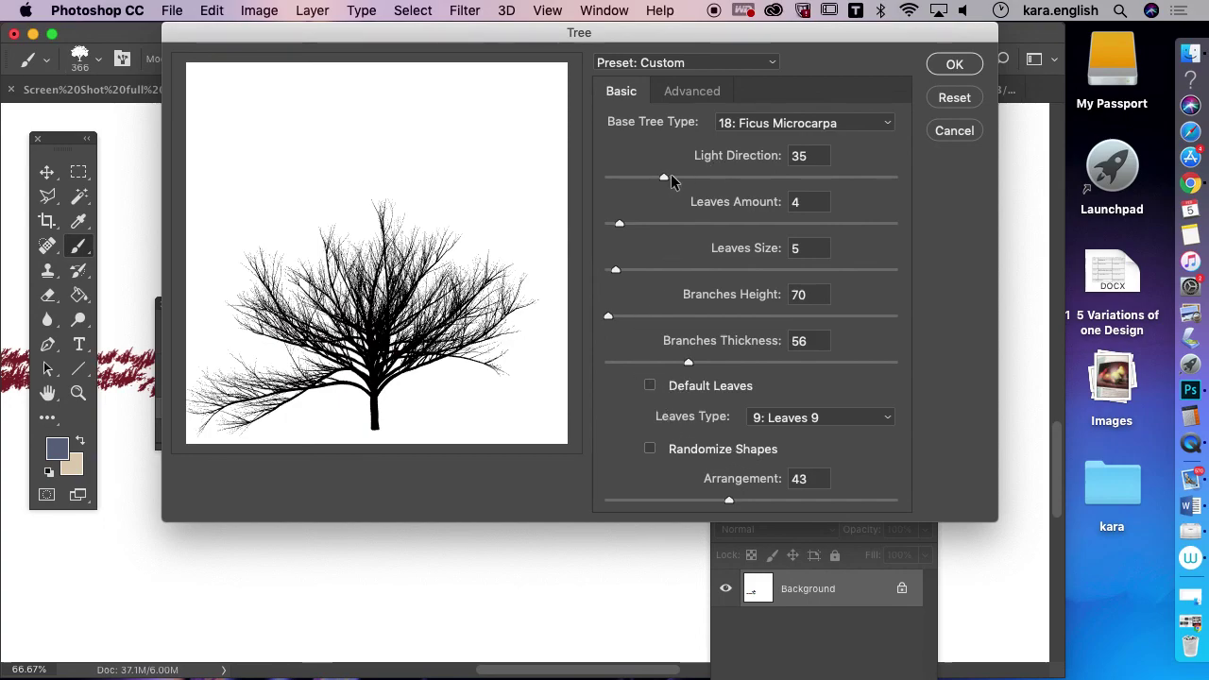
Set the rendered tree's light direction to 39, leaves amount to 44 and leaves size to 66
drag(669, 177, 669, 177)
drag(618, 224, 697, 225)
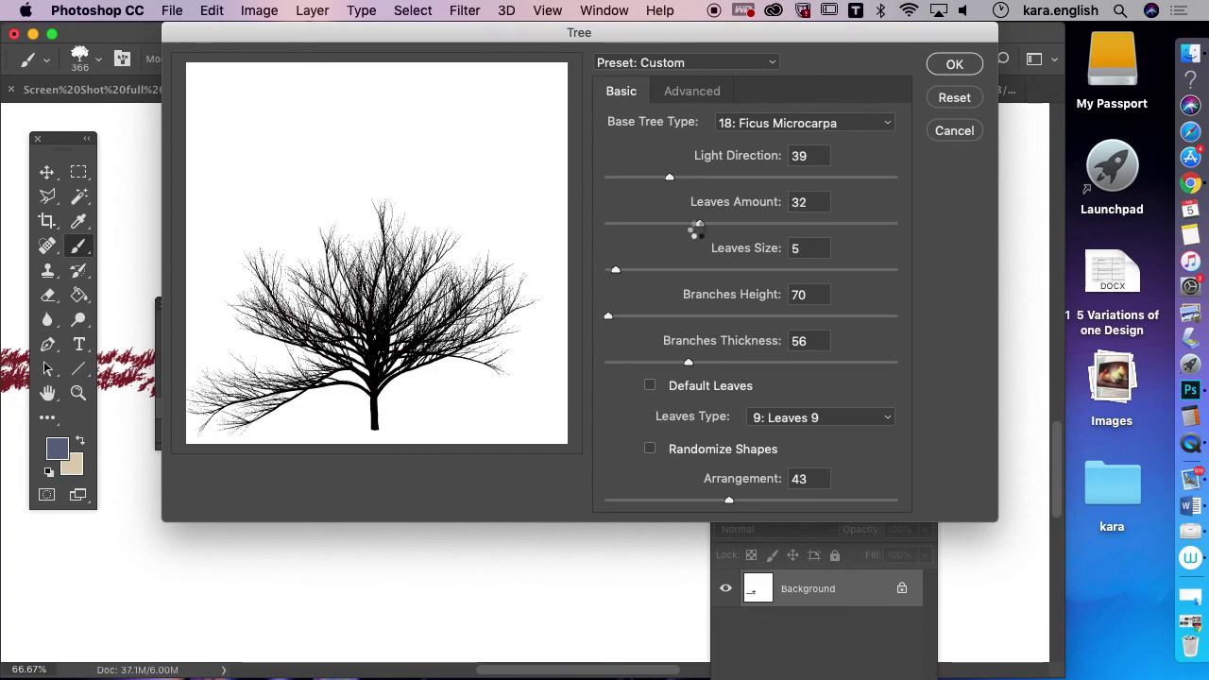
drag(697, 225, 734, 224)
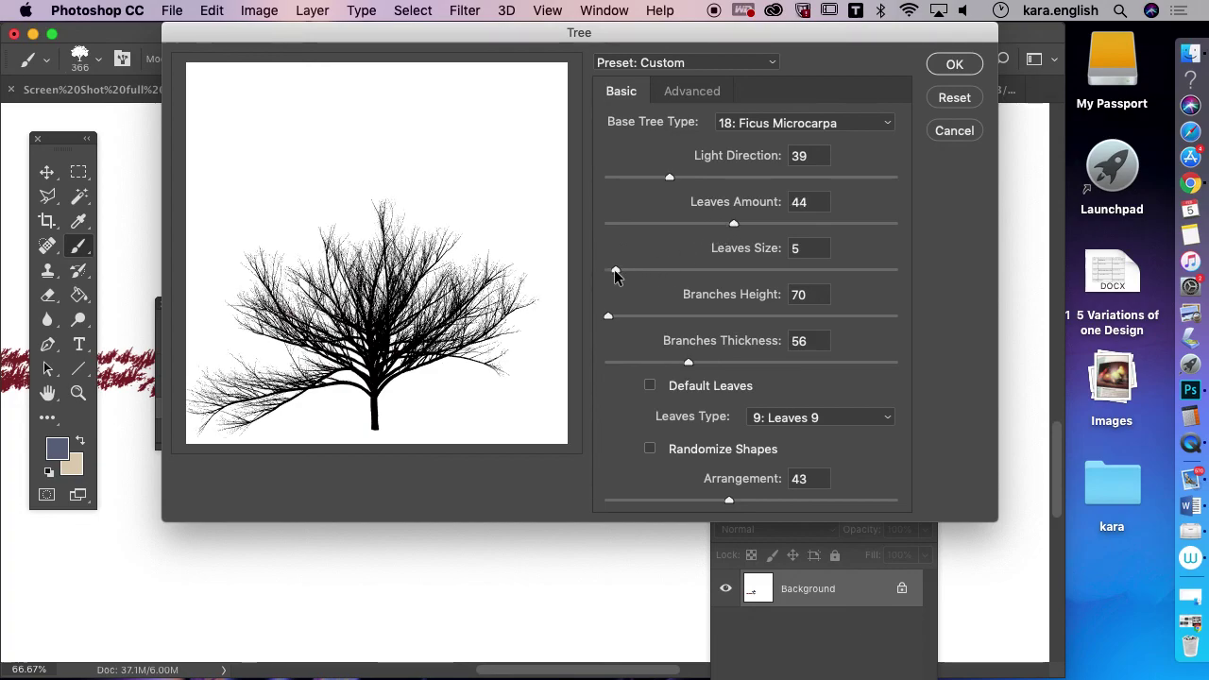
drag(618, 271, 704, 272)
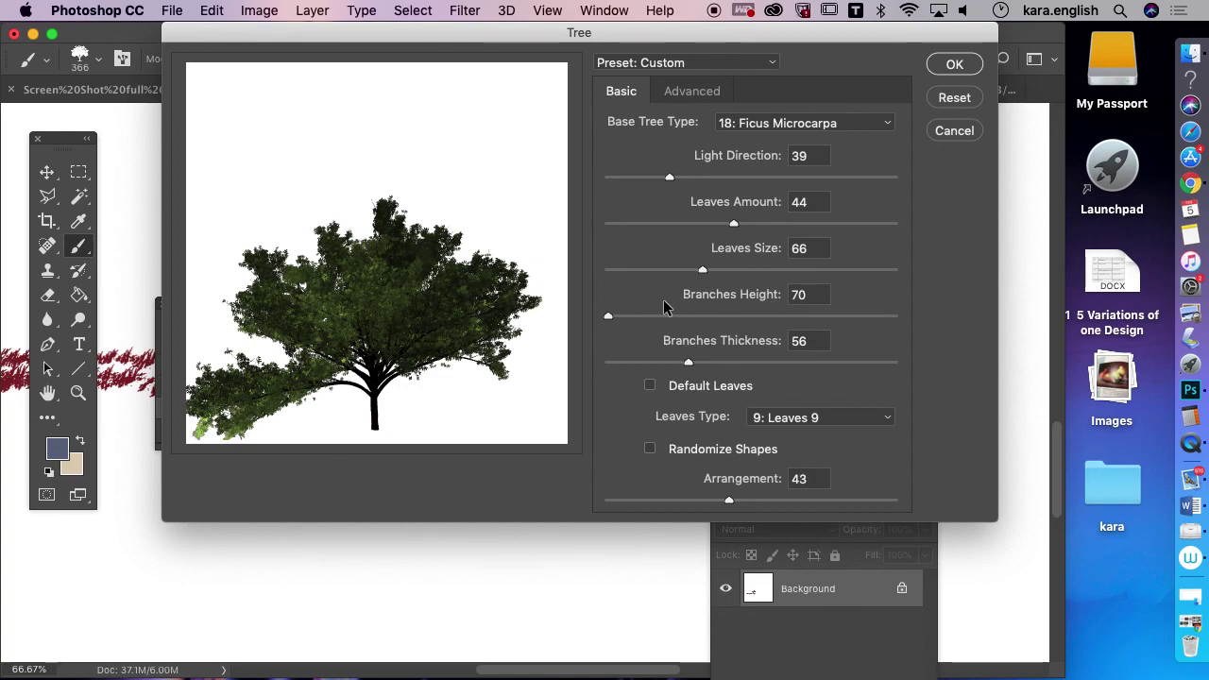
Render the tree with branches height 84, branches thickness 127 and arrangement 64.3
mouse_move(612, 319)
mouse_down()
mouse_move(687, 321)
mouse_move(627, 314)
mouse_up()
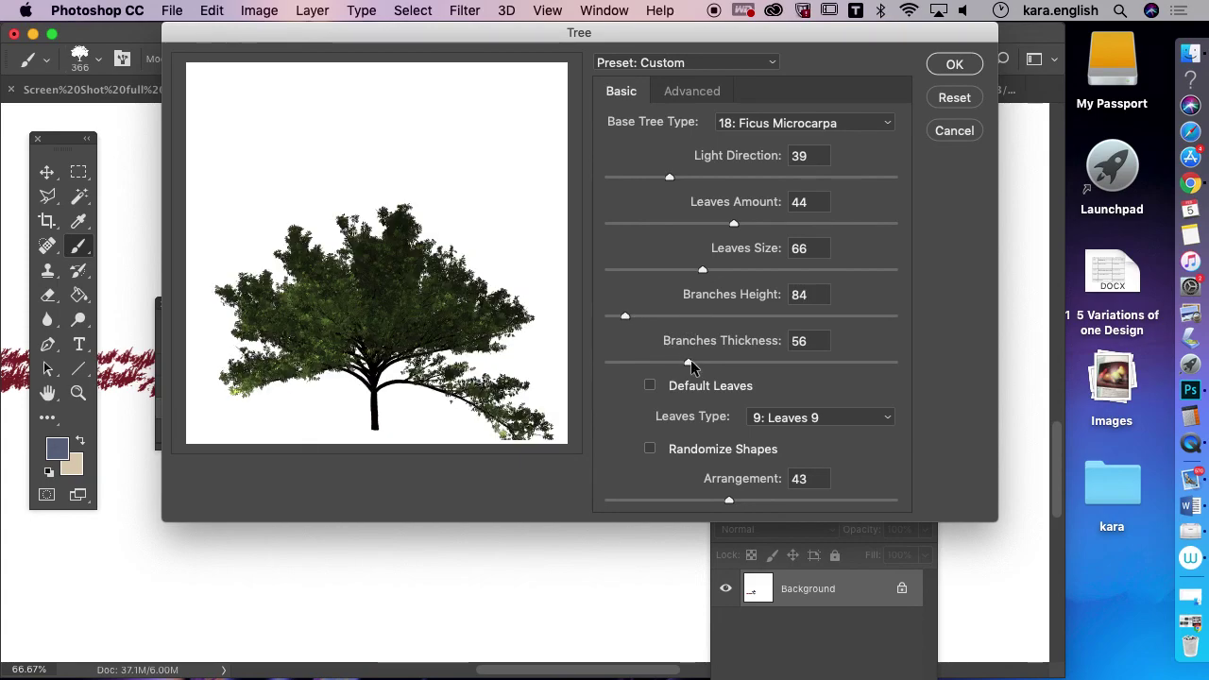
drag(690, 364, 758, 366)
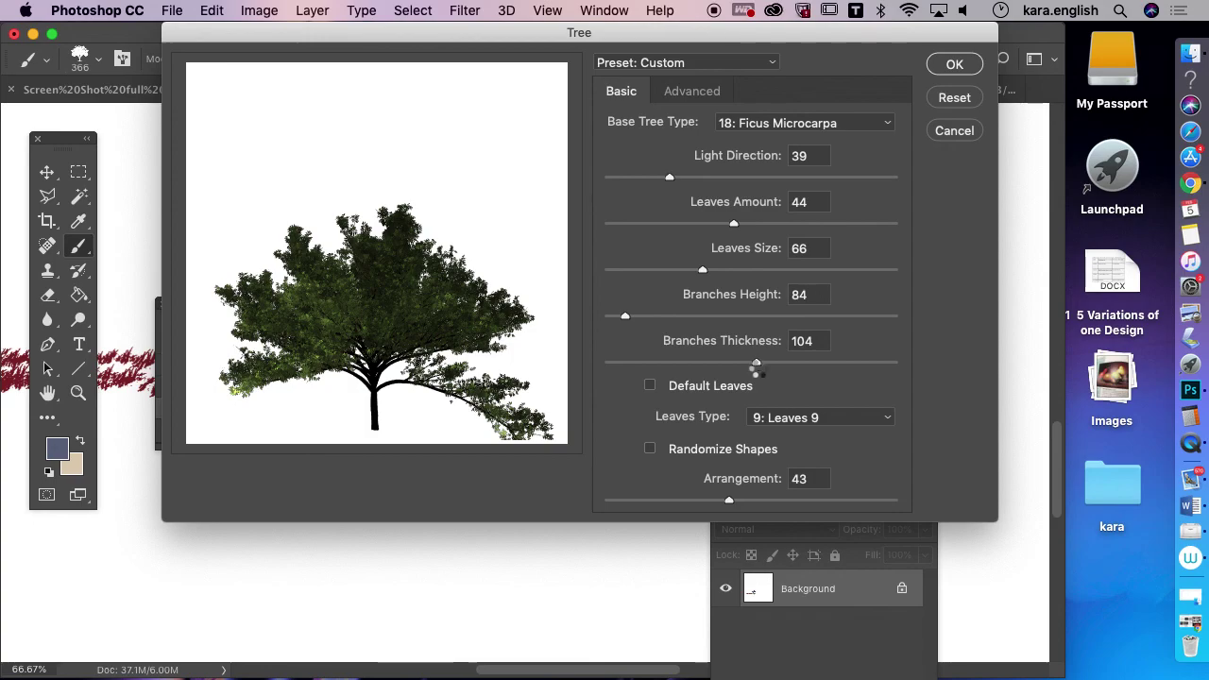
drag(789, 363, 789, 365)
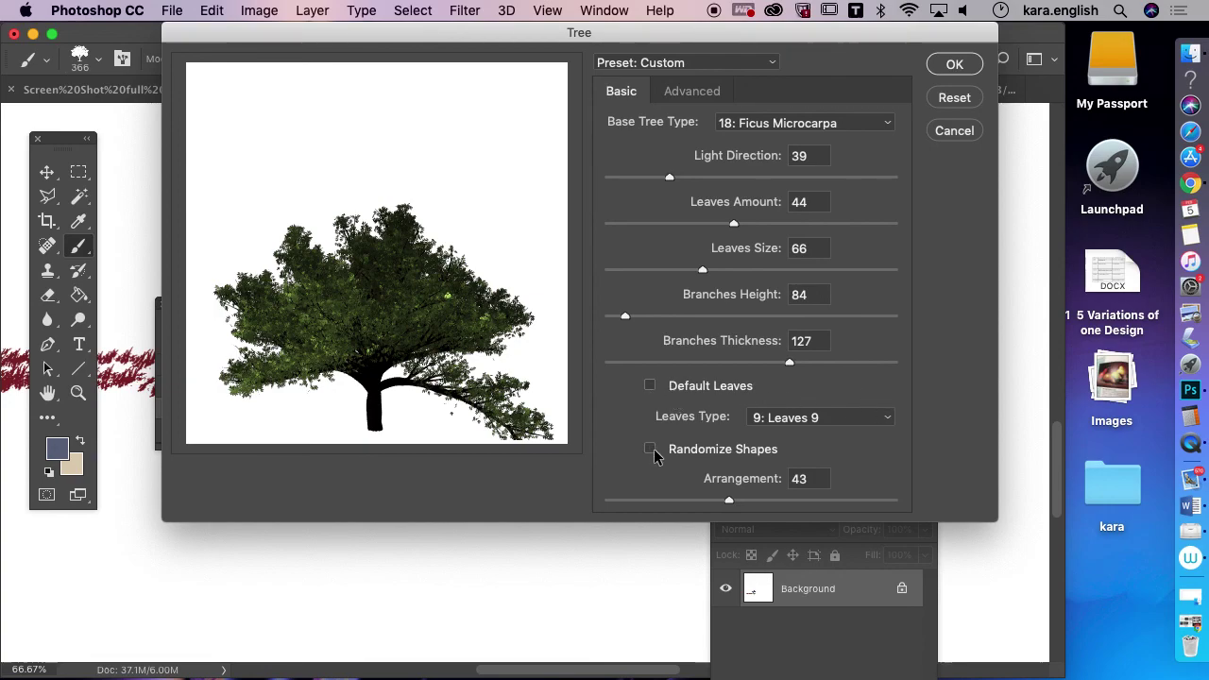
drag(731, 500, 791, 499)
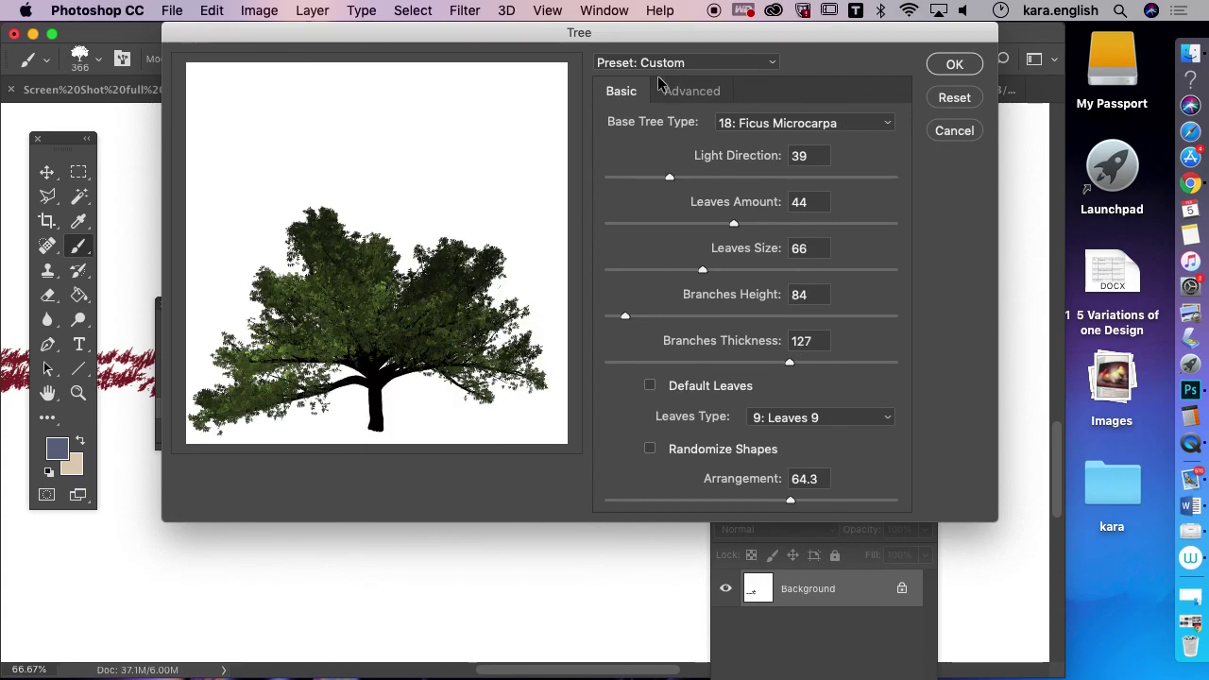
click(953, 65)
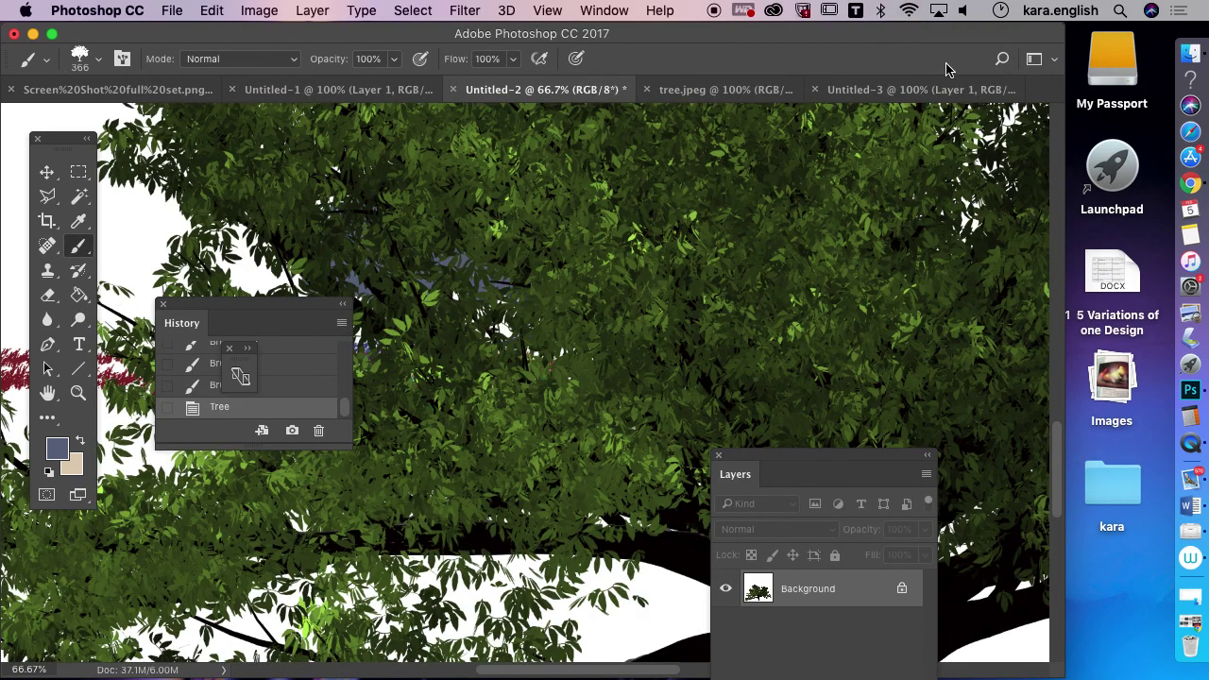
drag(1059, 460, 1060, 313)
click(536, 11)
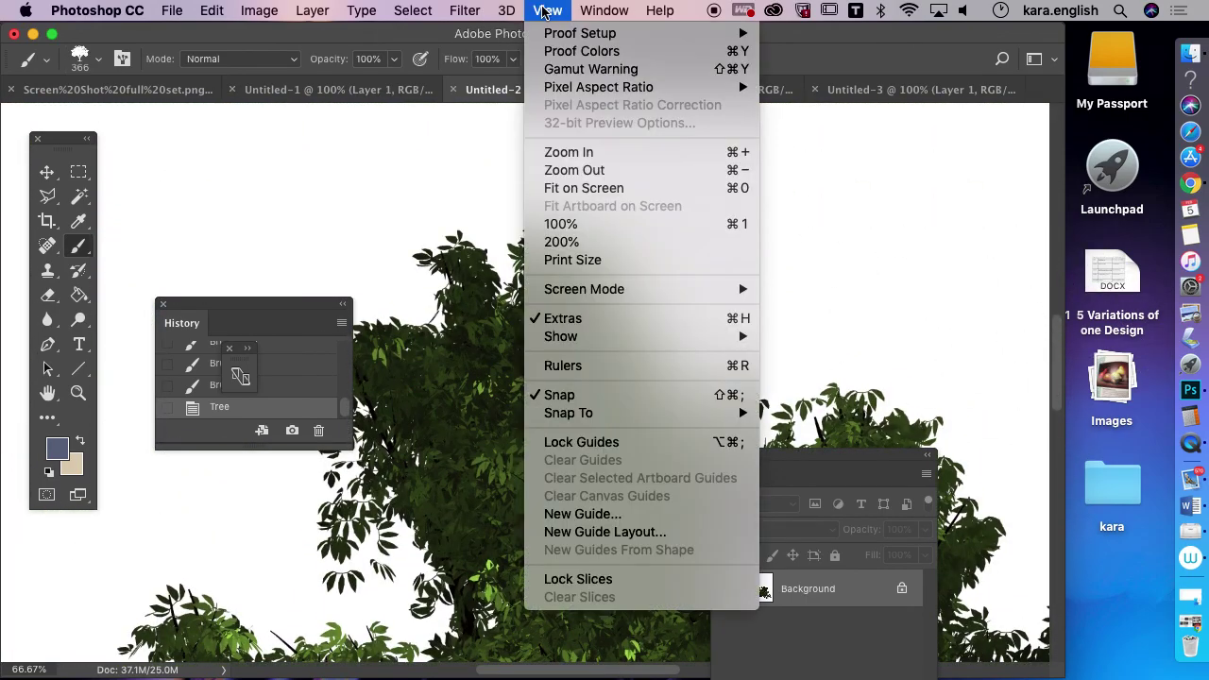
click(568, 188)
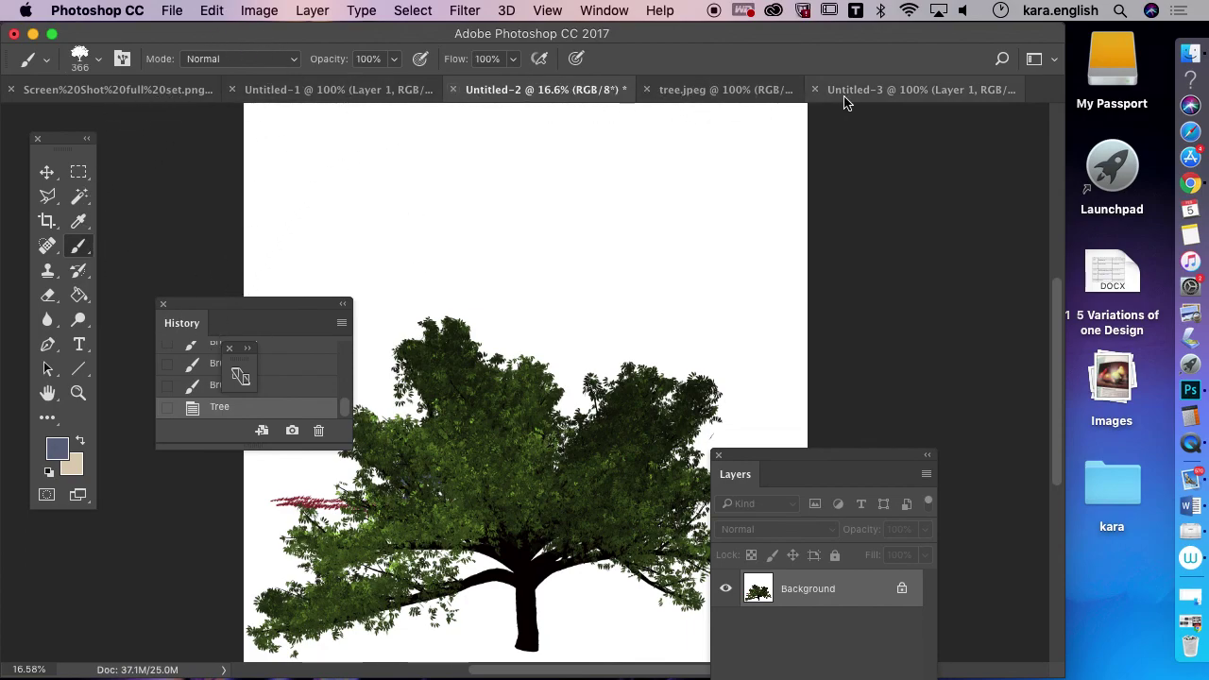
click(767, 96)
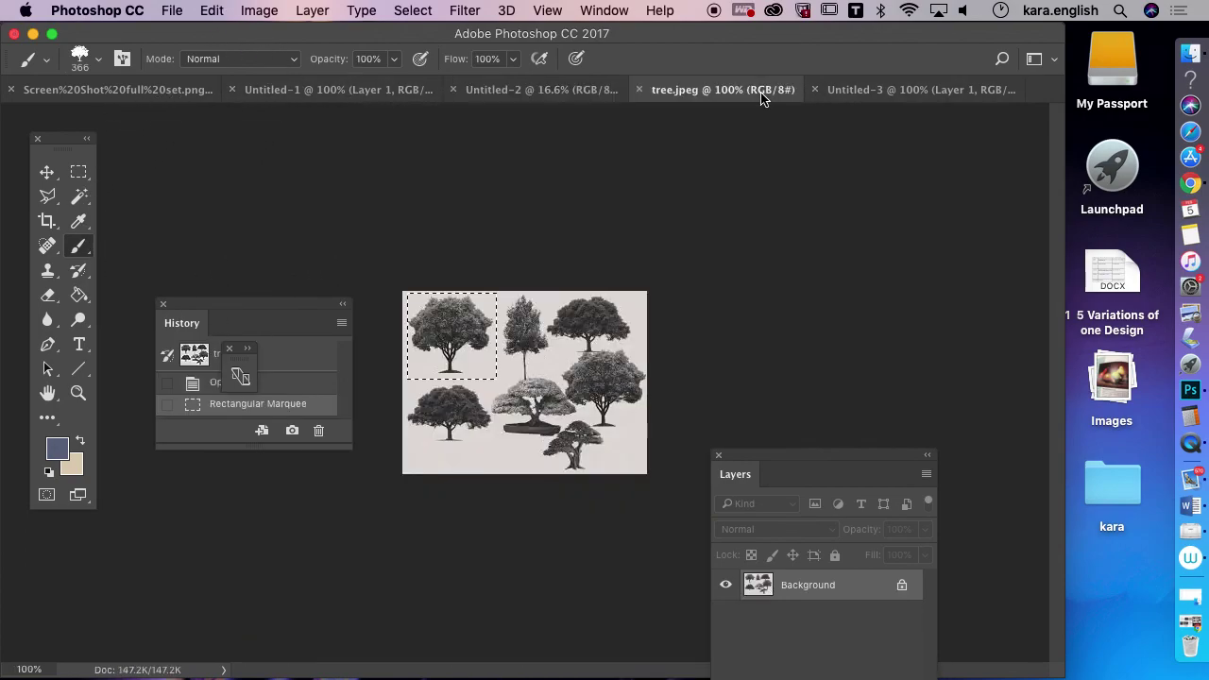
click(844, 90)
click(649, 90)
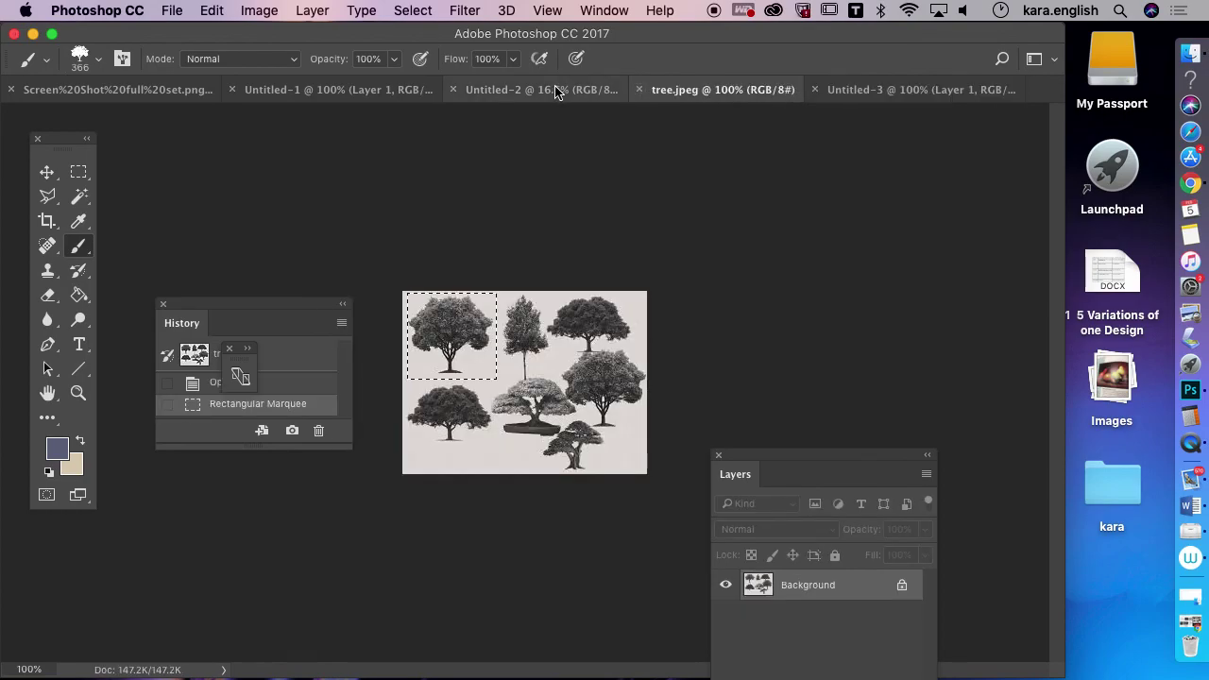
click(555, 91)
Move the History and Layers palettes higher up and undo the tree rendered on the Background layer
drag(257, 316, 265, 157)
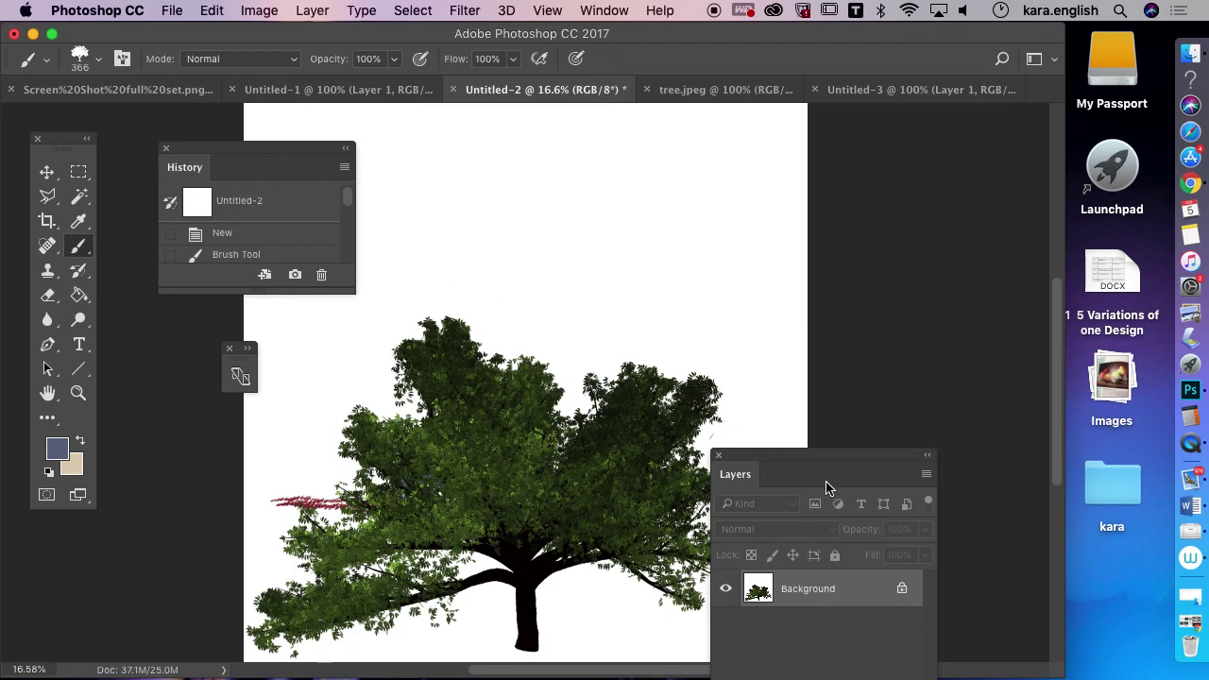
drag(829, 461, 828, 232)
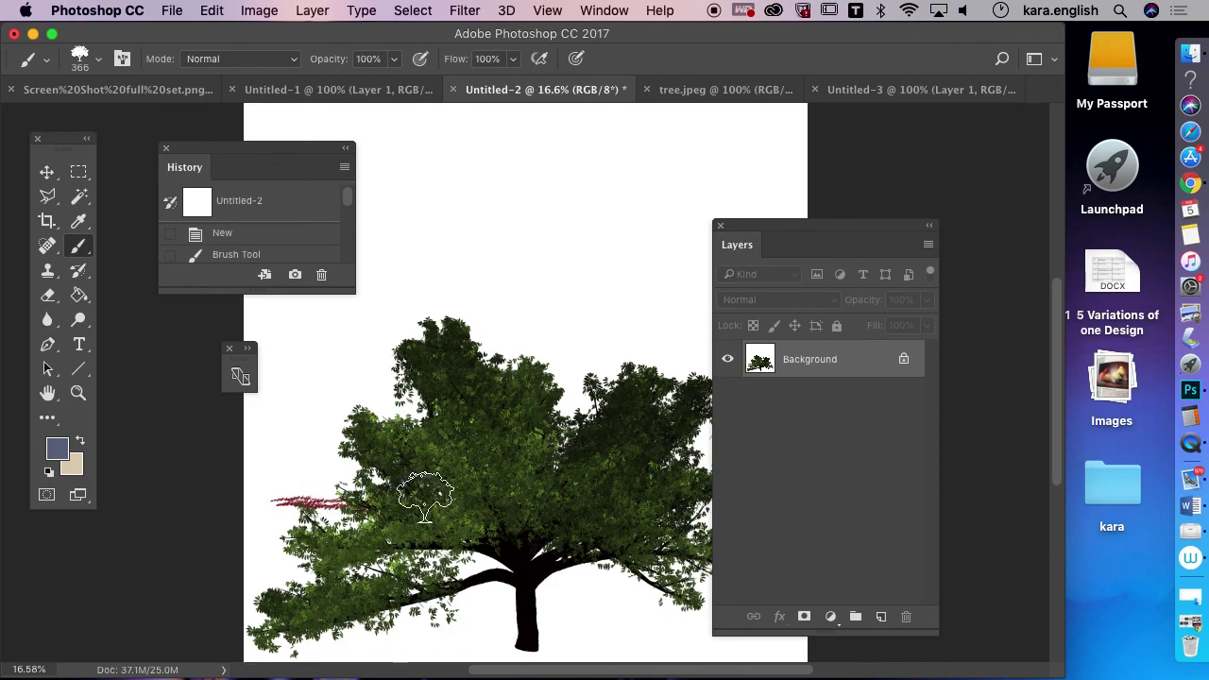
click(213, 10)
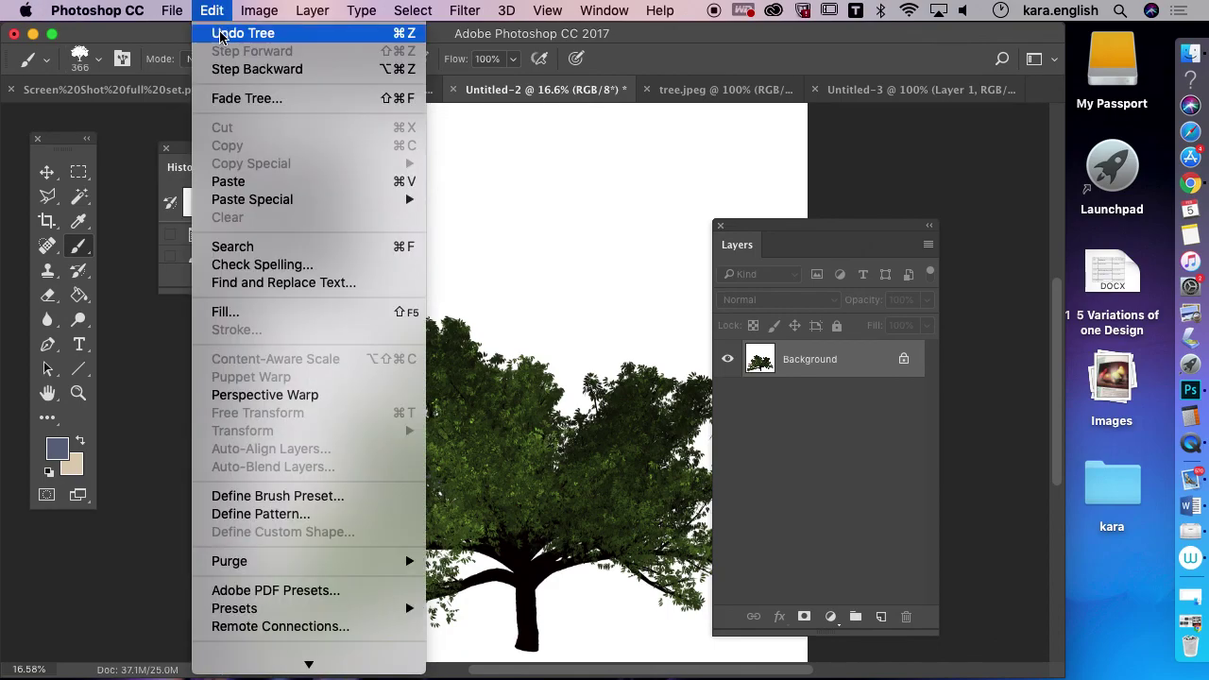
click(242, 34)
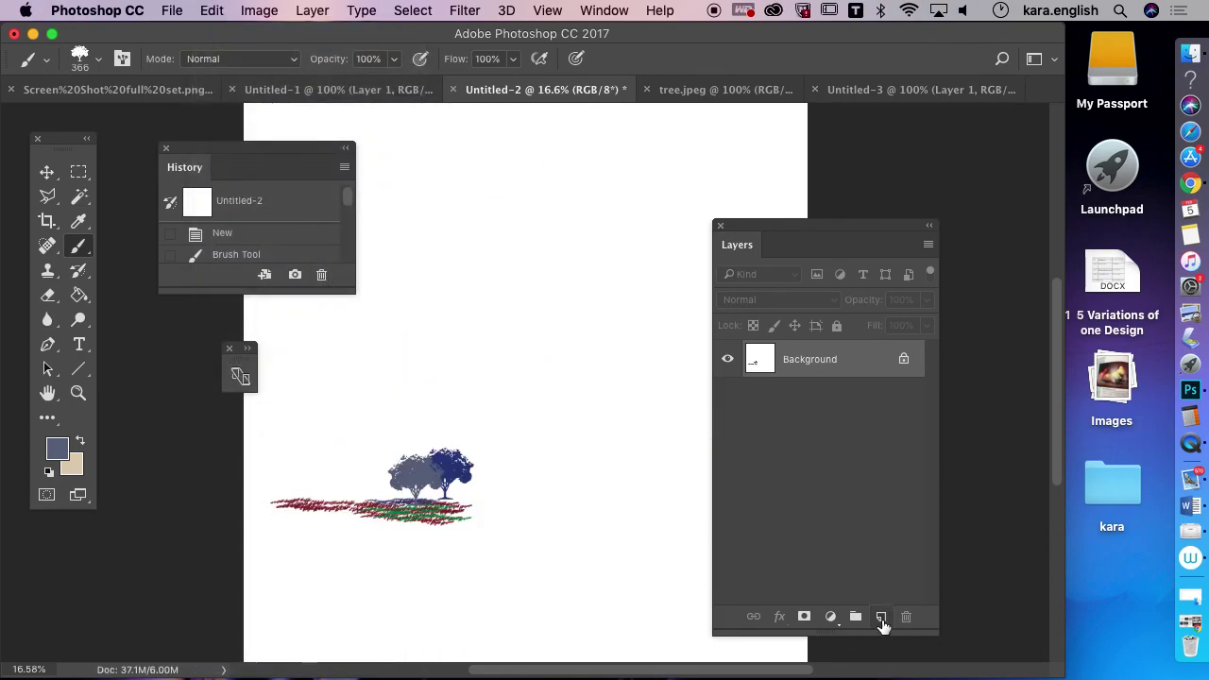
Add a new layer above the Background and apply the last Tree filter again on it
click(881, 621)
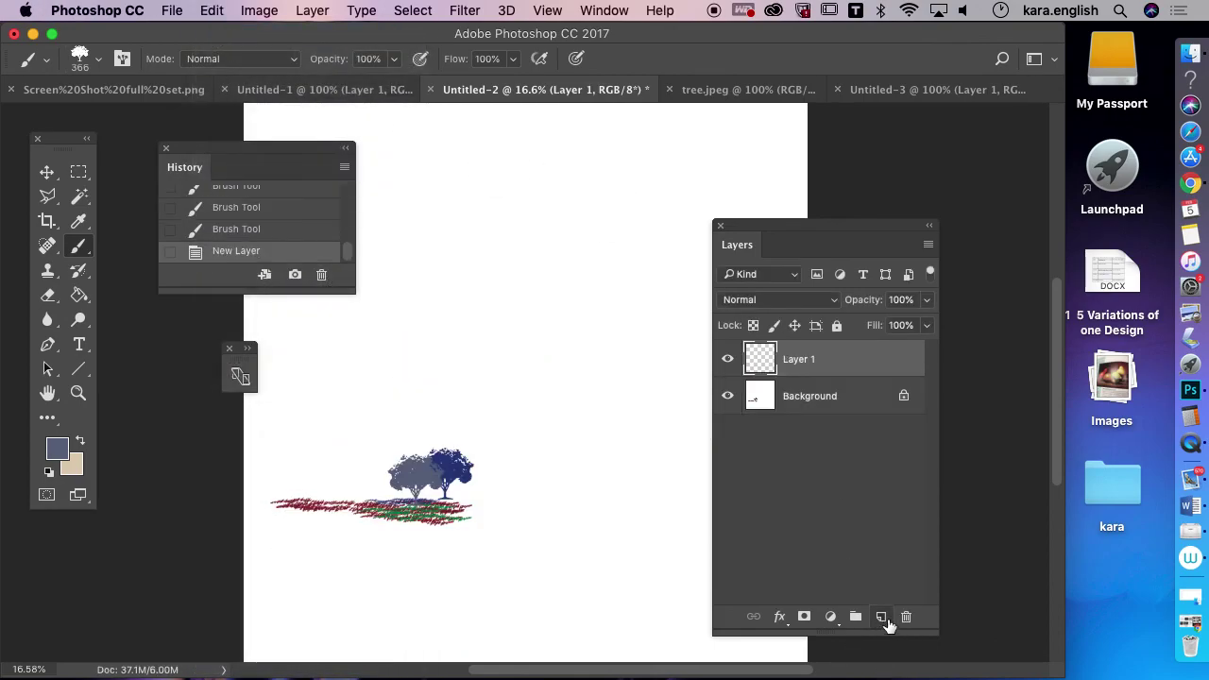
click(450, 12)
key(Escape)
Free-transform the rendered tree on Layer 1 to 59.02% width and 61.83% height, placing it over the stamped trees
click(212, 10)
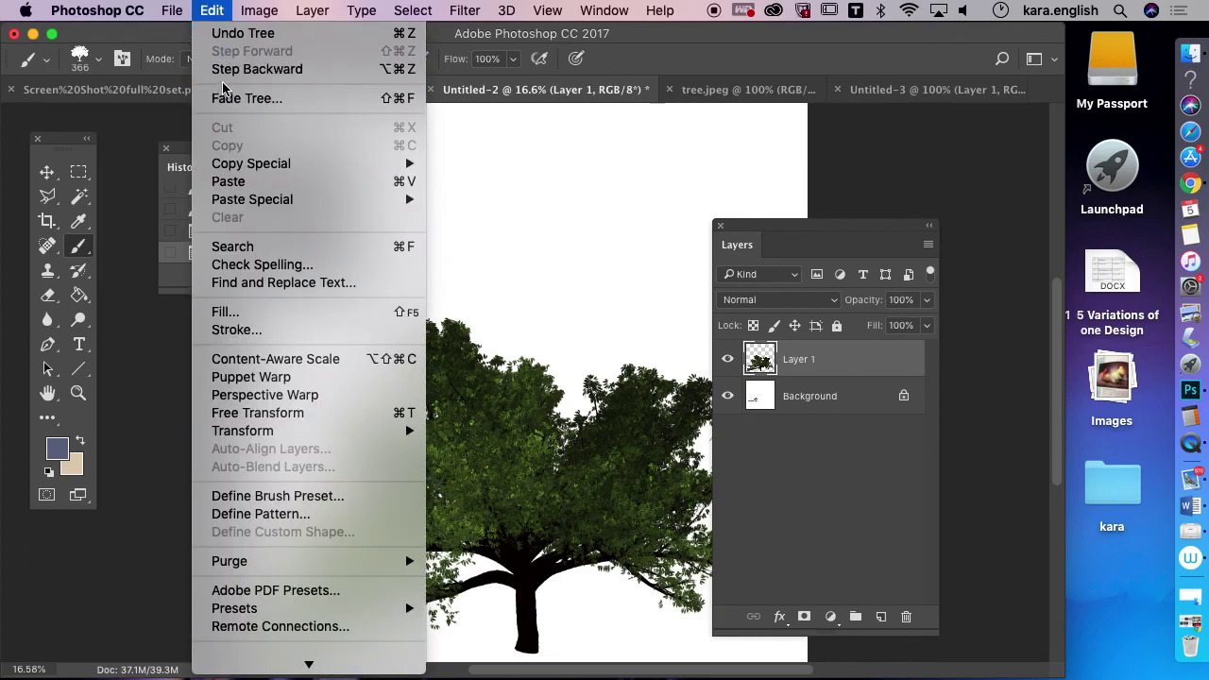
click(241, 416)
drag(246, 319, 431, 427)
drag(526, 508, 475, 396)
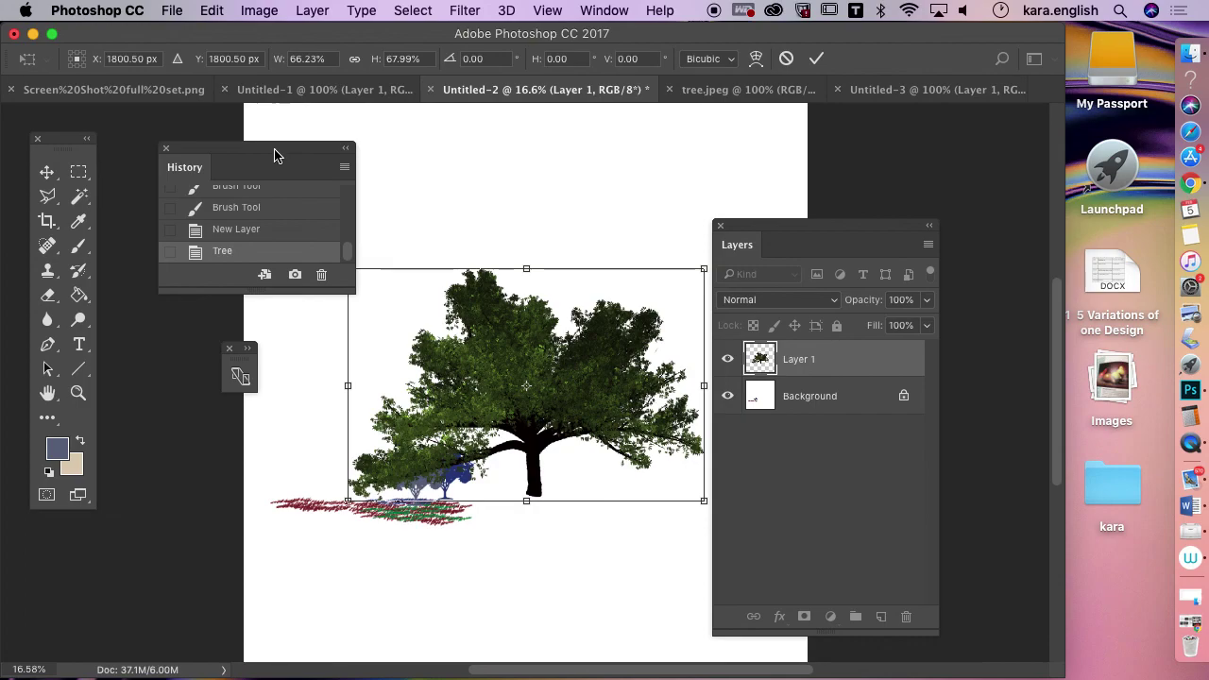
drag(275, 154, 173, 144)
drag(344, 268, 383, 289)
mouse_move(450, 315)
mouse_down()
mouse_move(426, 316)
mouse_move(437, 320)
mouse_up()
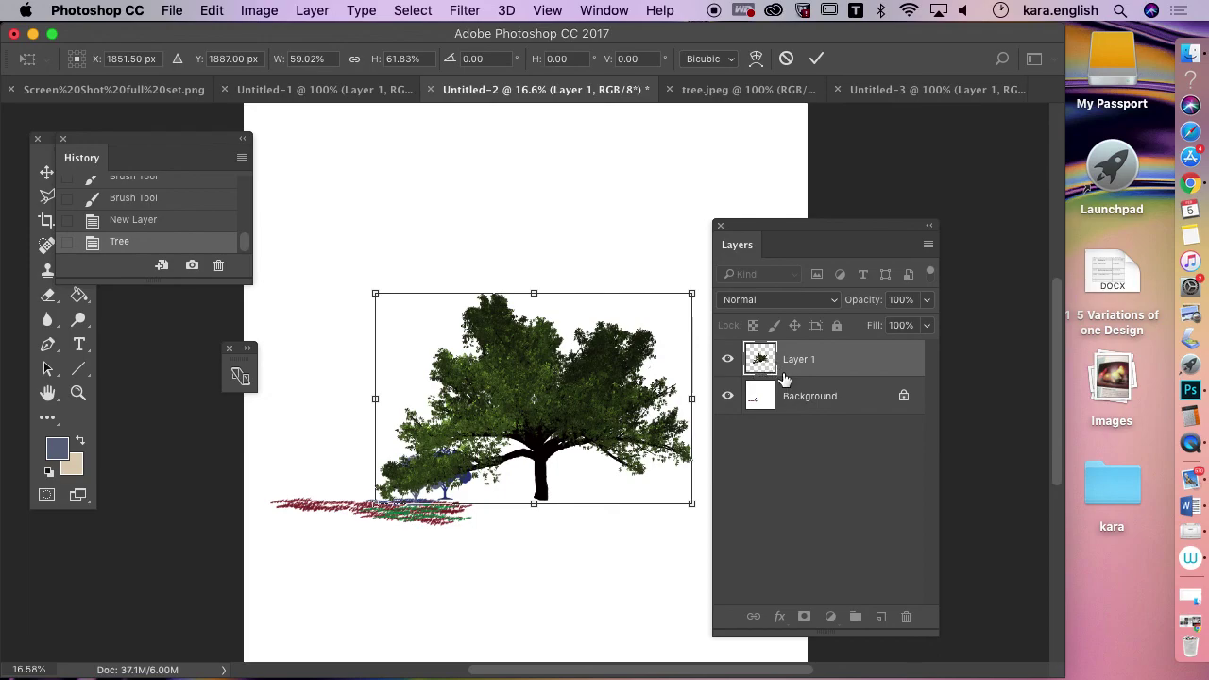
click(816, 59)
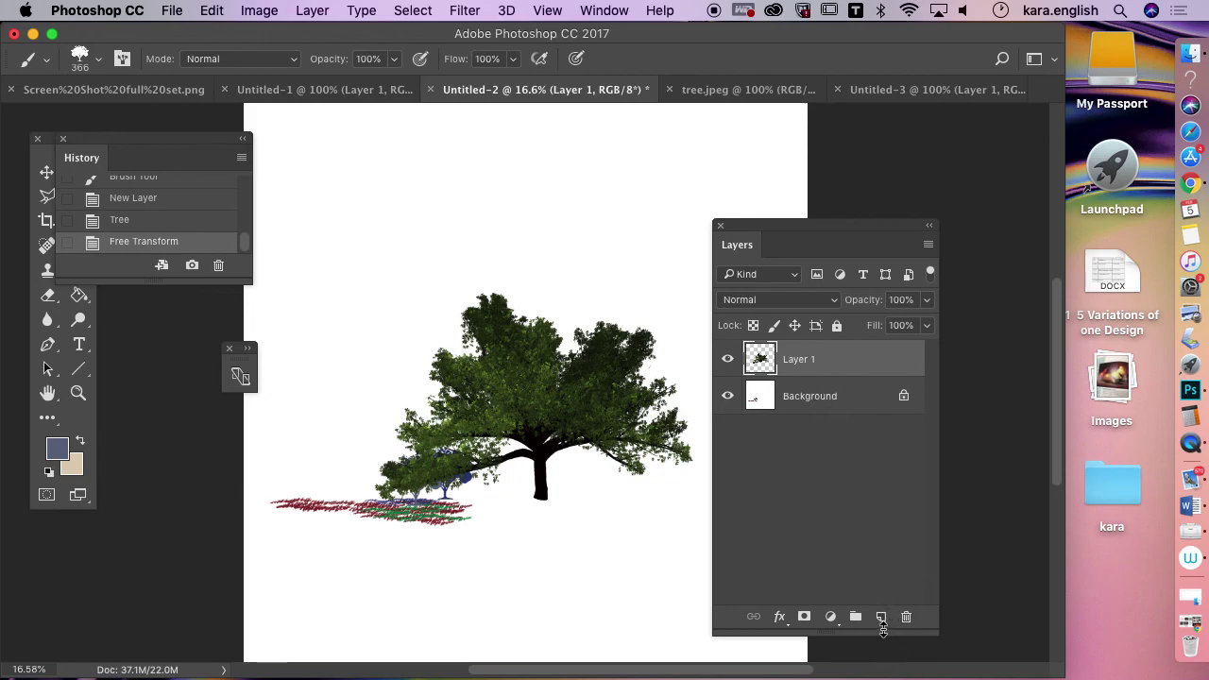
Add a new layer above the tree layer and move the floating palettes off the tree and the tools
click(881, 619)
scroll(850, 604, left, 5)
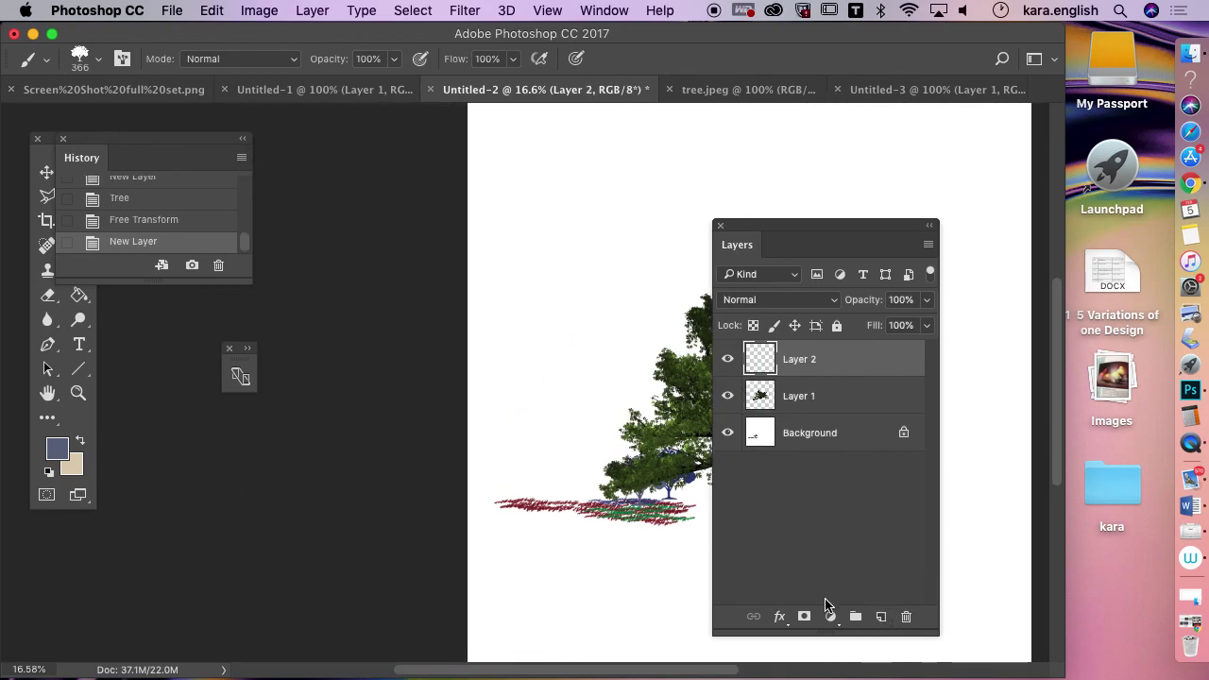
scroll(801, 151, right, 1)
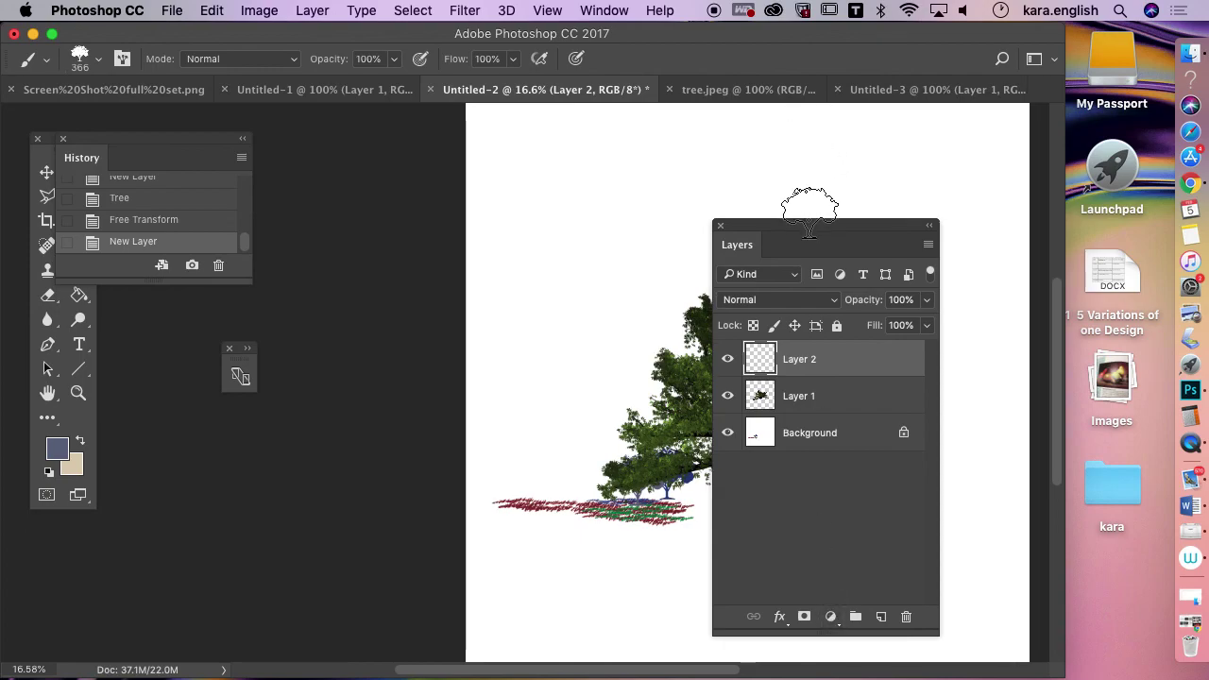
drag(809, 233, 345, 179)
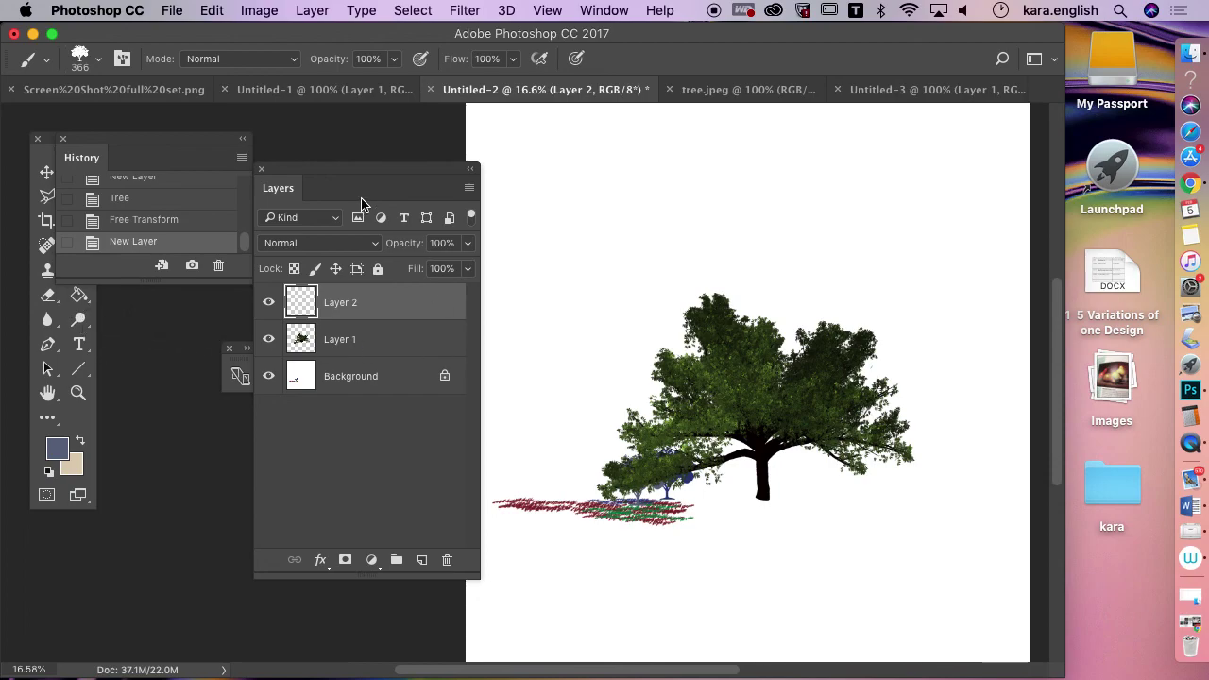
drag(354, 170, 383, 177)
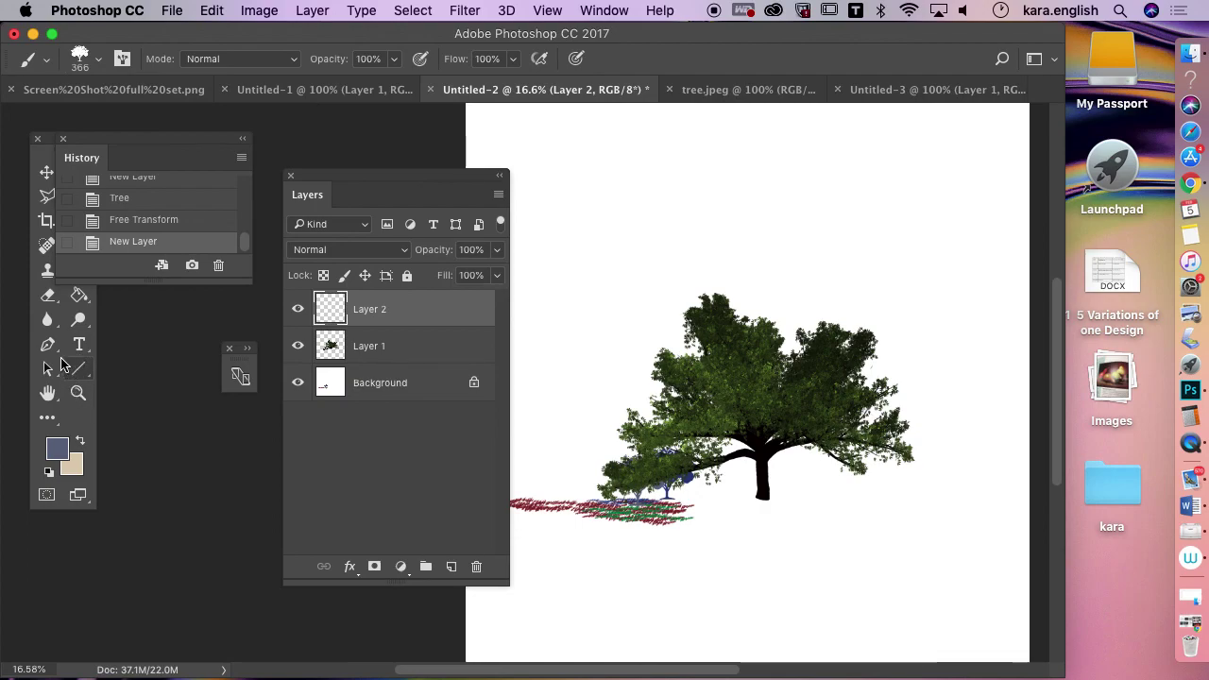
drag(126, 146, 203, 132)
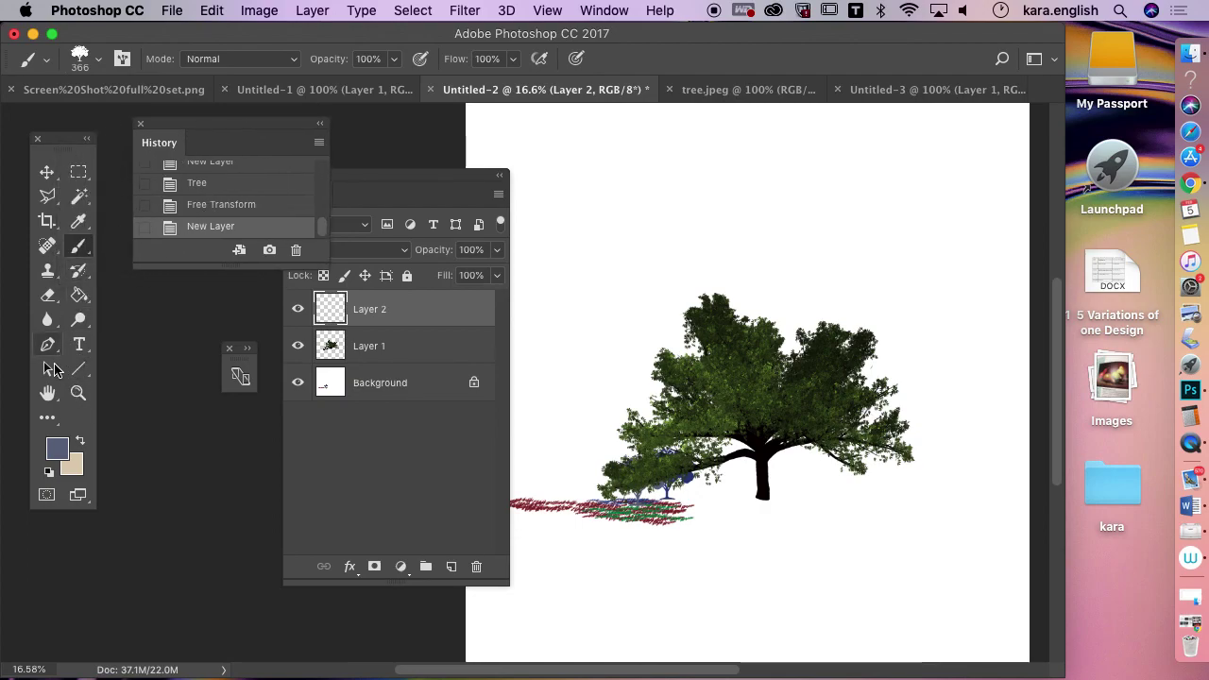
Draw a small rabbit on Layer 2 with the Custom Shape tool, just beside the tree's lower foliage
click(79, 374)
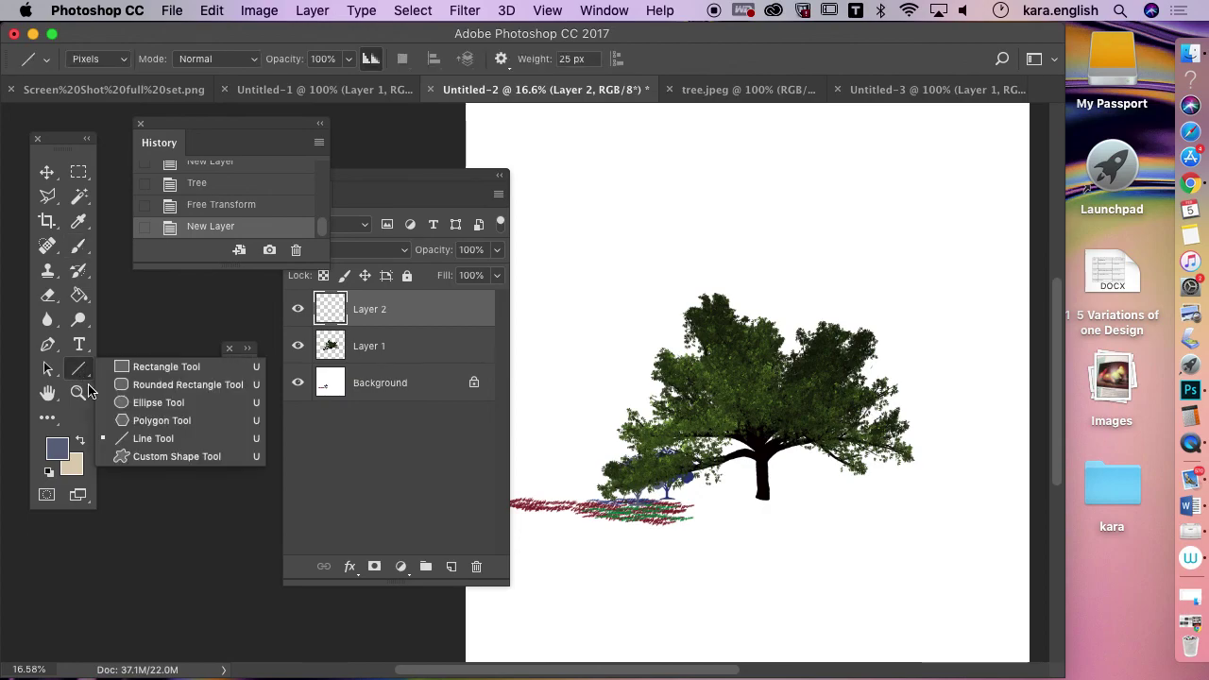
click(143, 457)
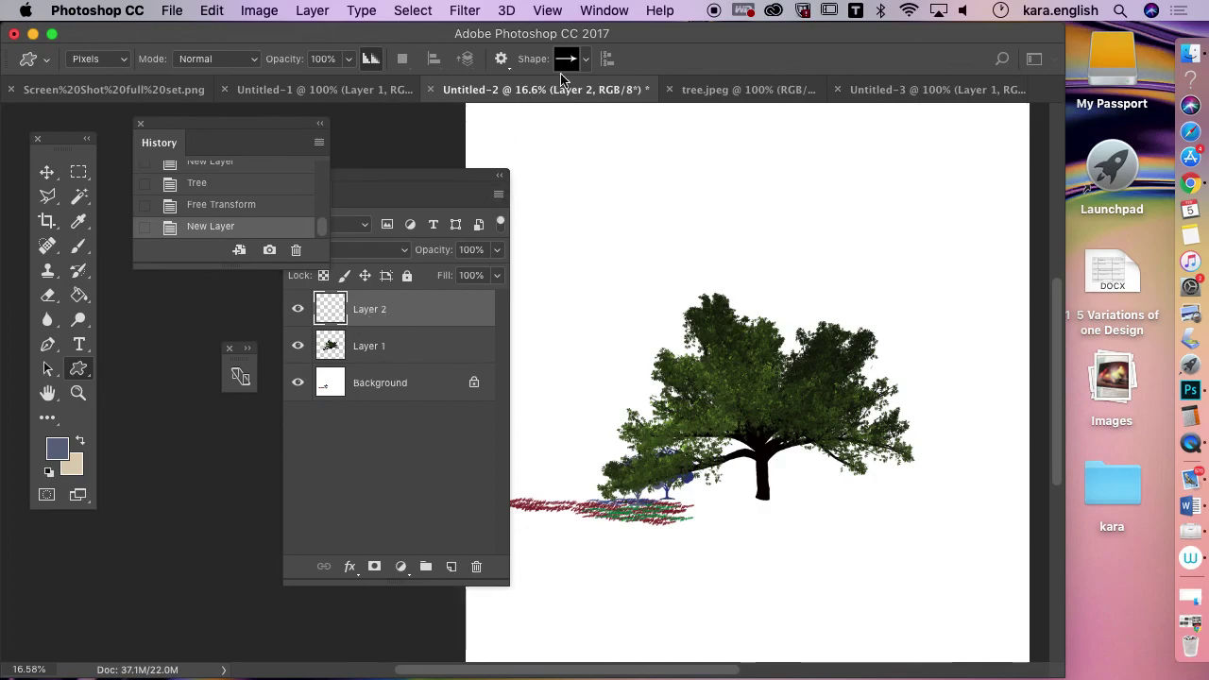
click(586, 60)
drag(646, 97, 648, 119)
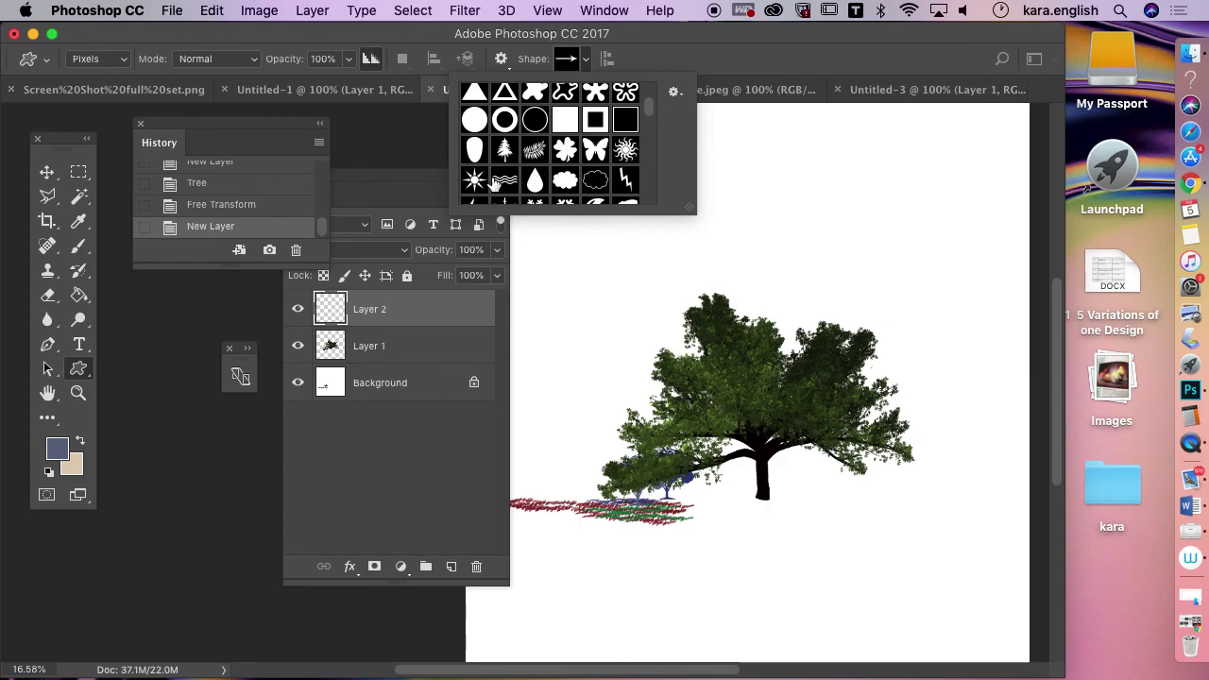
drag(648, 107, 648, 113)
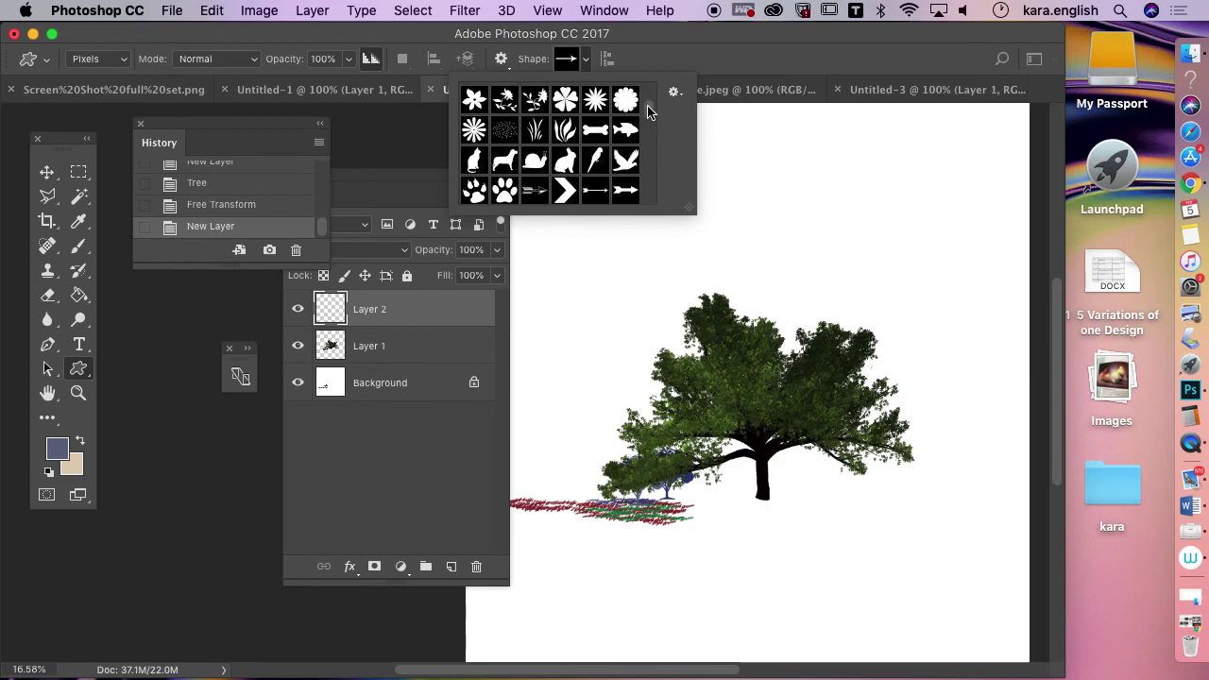
click(565, 164)
drag(557, 419, 605, 479)
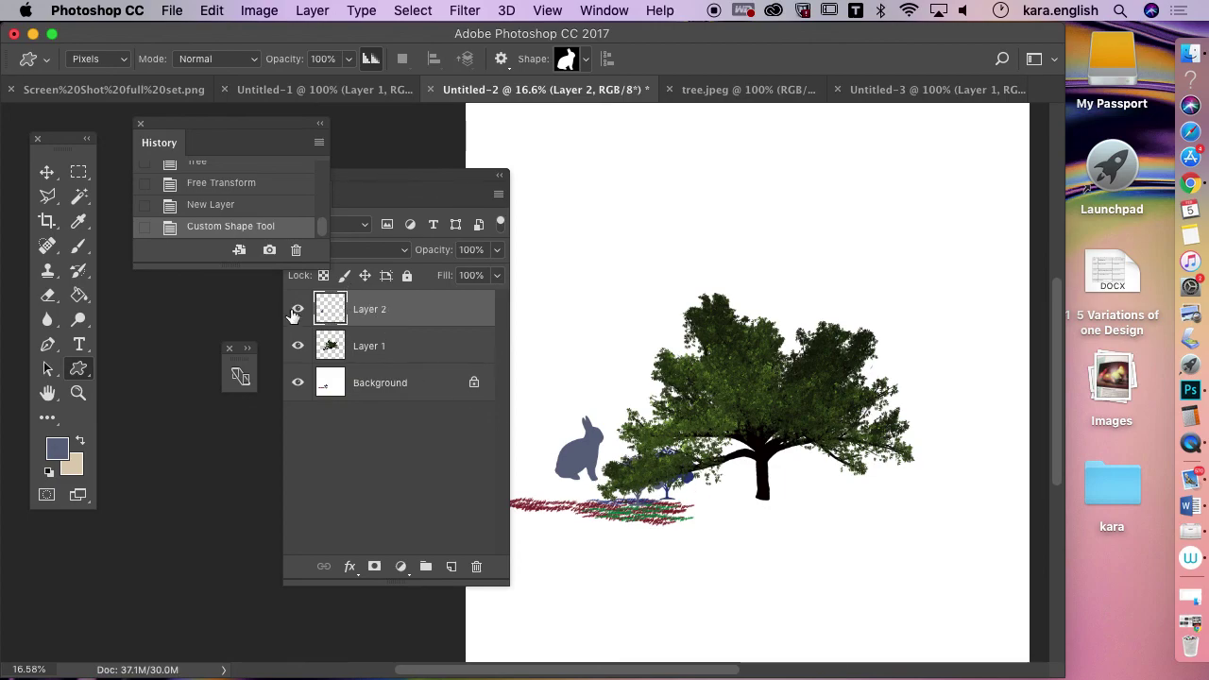
Select the rabbit with the Magic Wand and set the Paint Bucket's fill source to Pattern
click(78, 199)
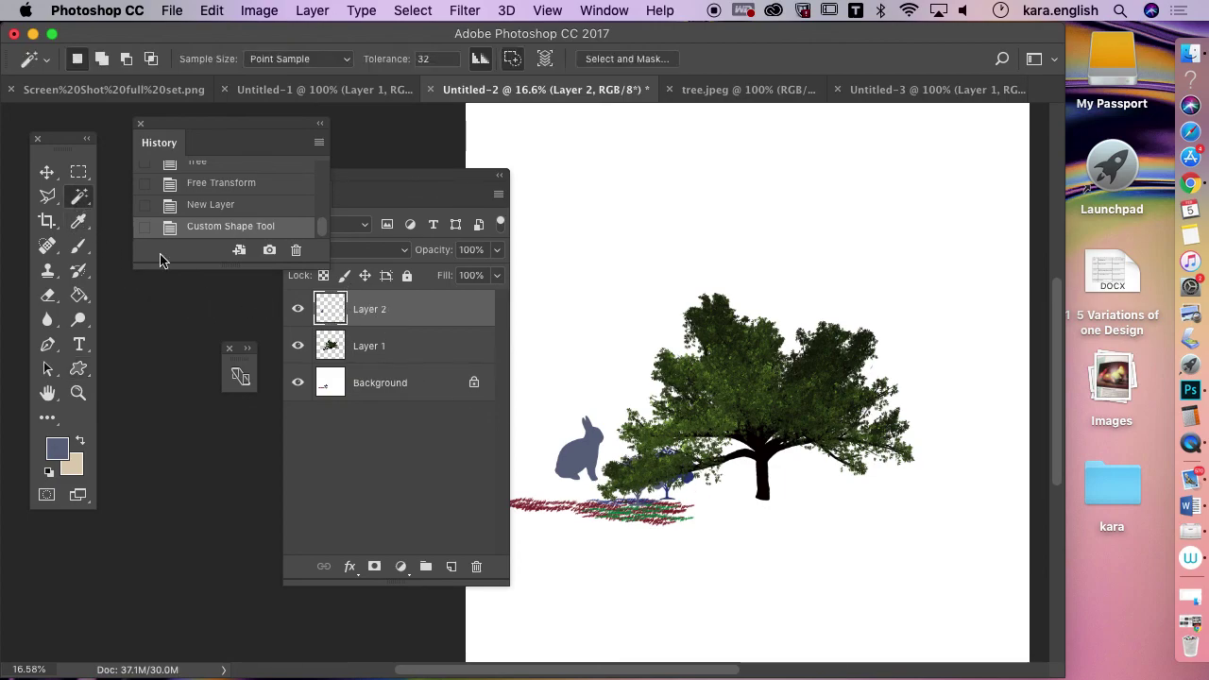
click(571, 446)
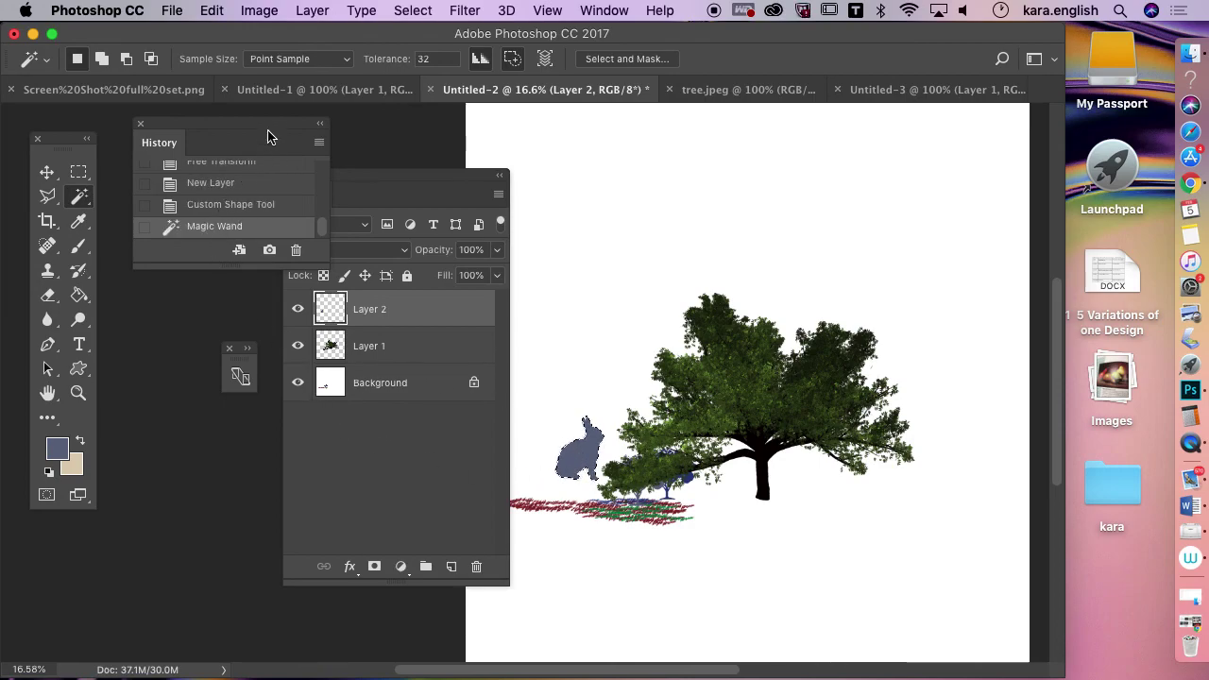
click(81, 300)
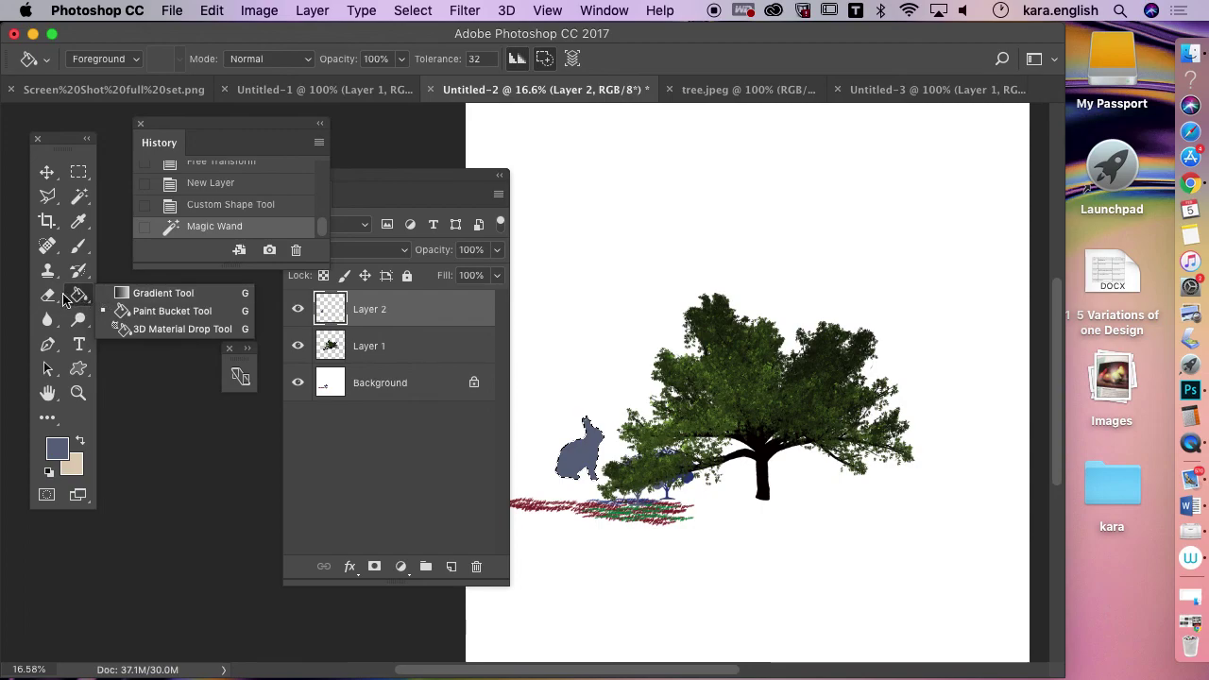
click(128, 312)
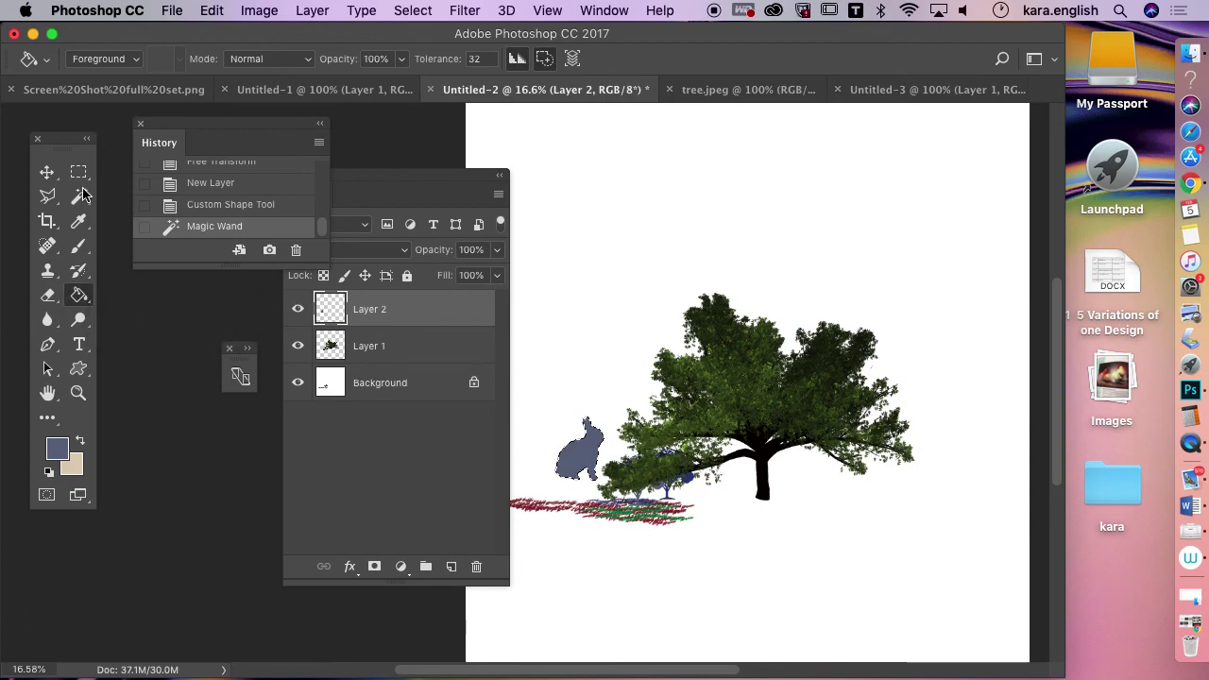
click(130, 59)
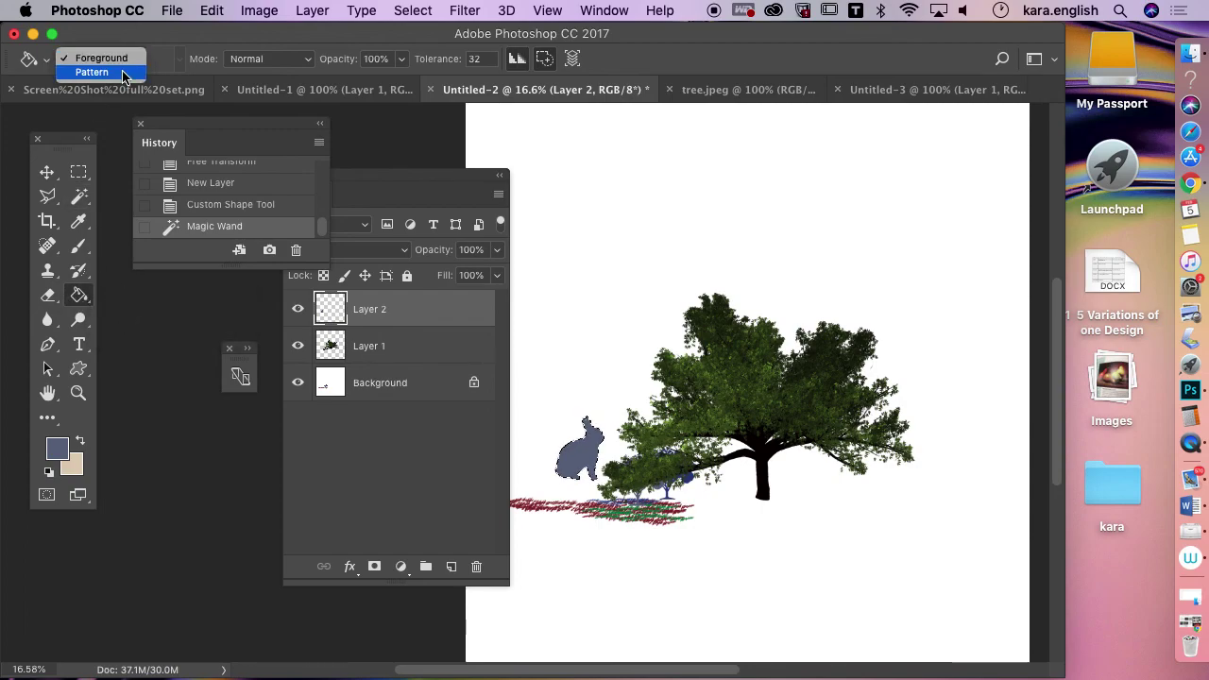
click(124, 74)
Look through the available fill patterns for one that suits the rabbit
click(180, 61)
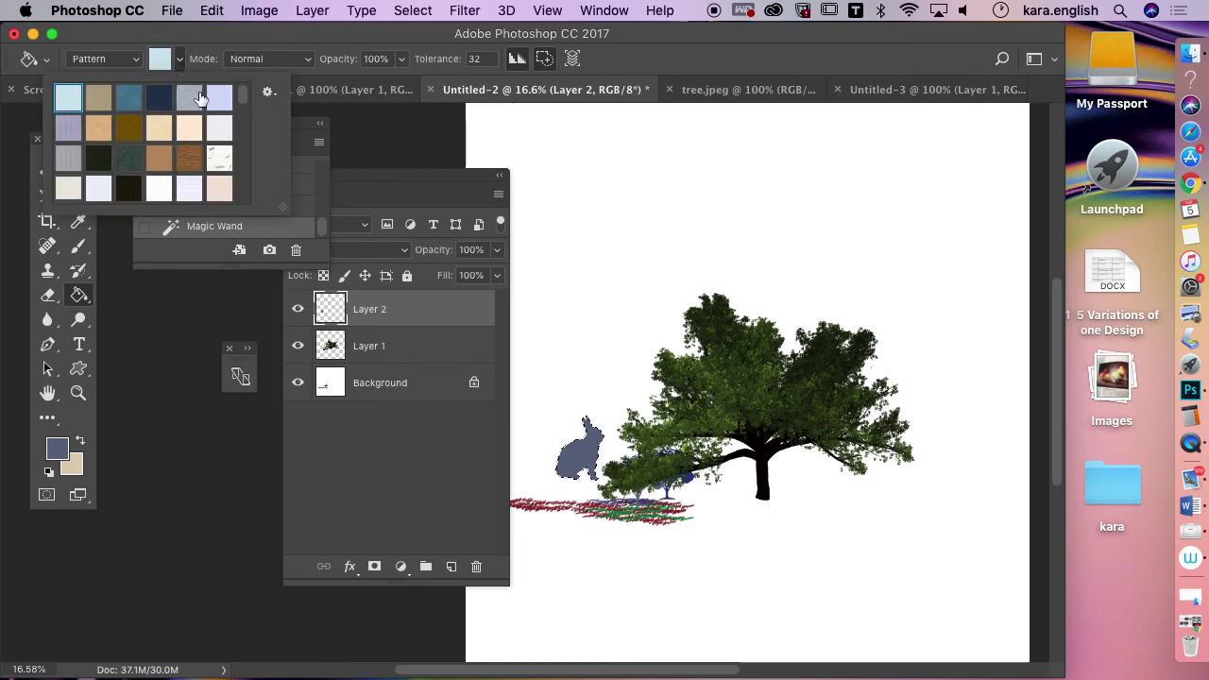
scroll(243, 121, down, 10)
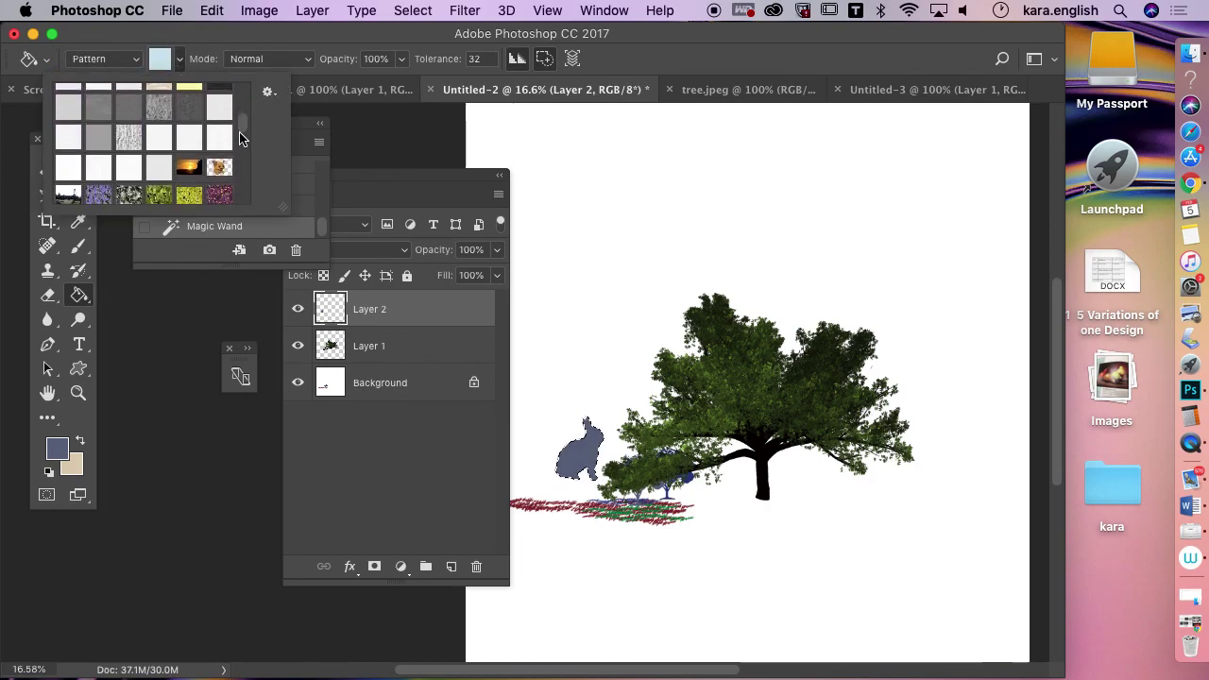
scroll(240, 139, down, 3)
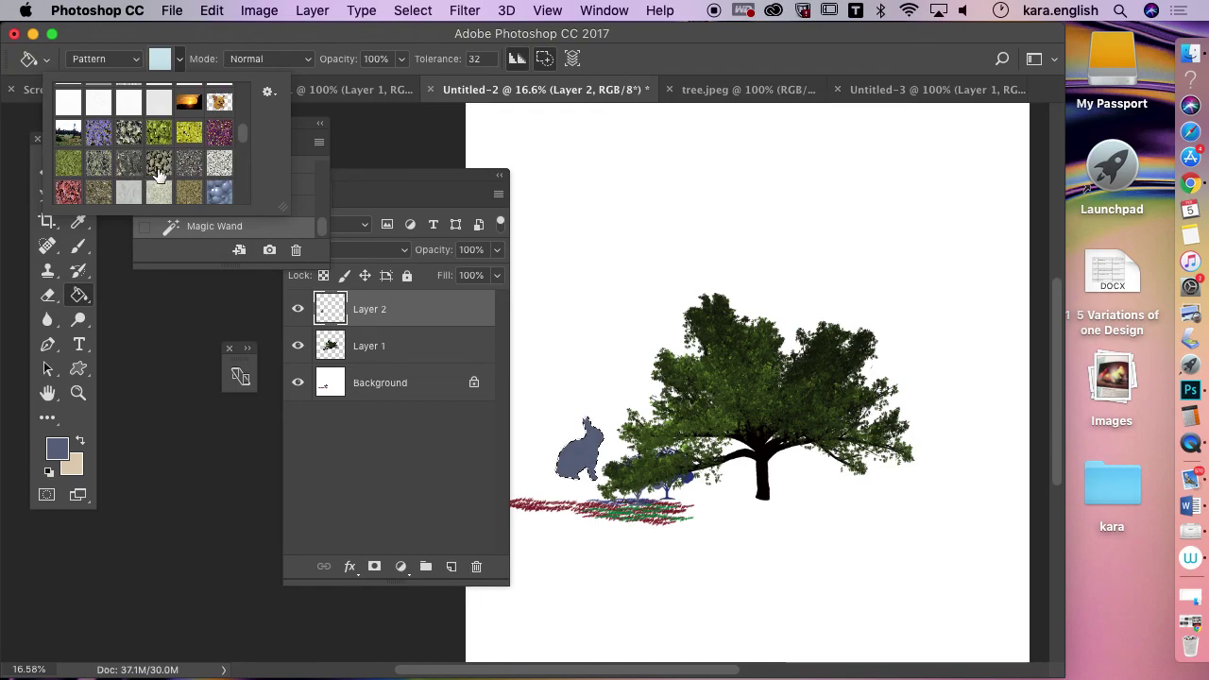
scroll(240, 159, down, 2)
scroll(239, 159, down, 5)
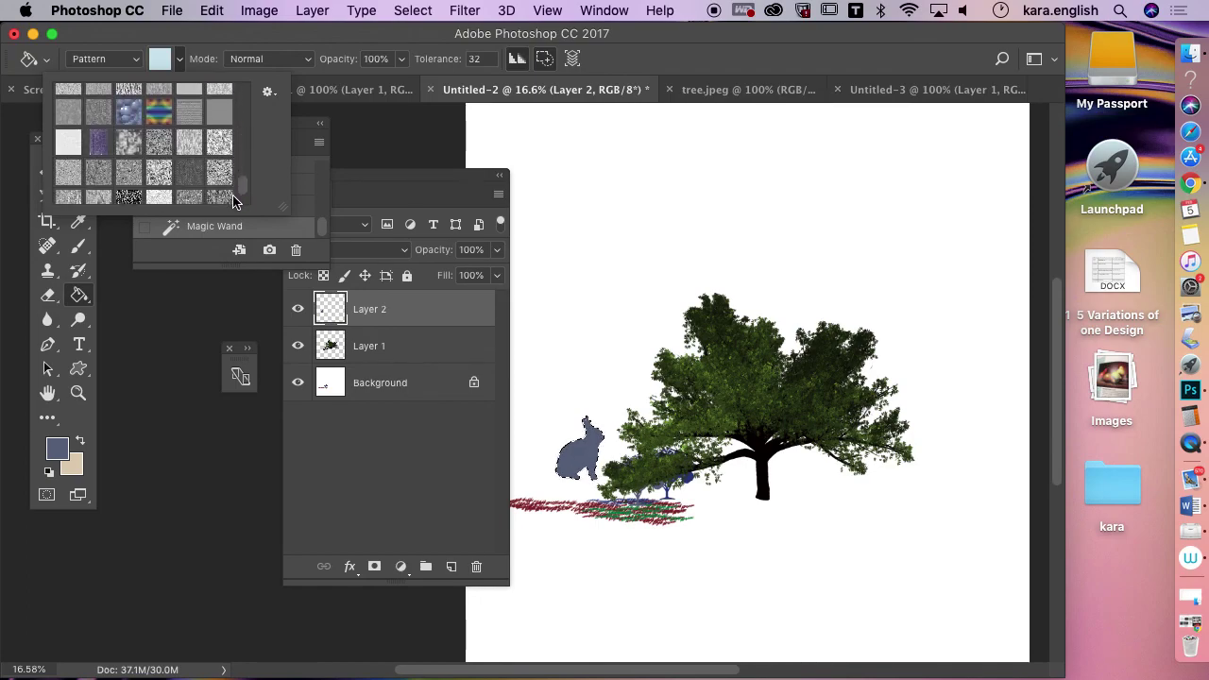
drag(243, 184, 242, 96)
Open leather.png from the Desktop as a separate document
drag(650, 27, 775, 29)
click(304, 90)
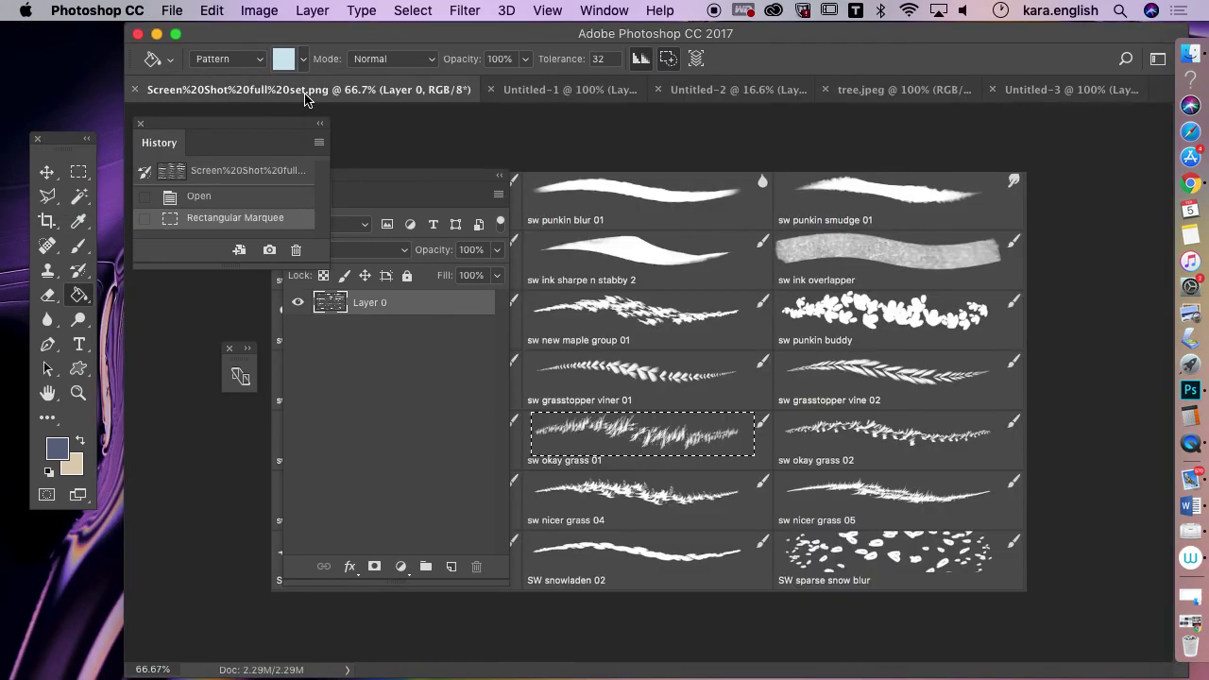
click(527, 91)
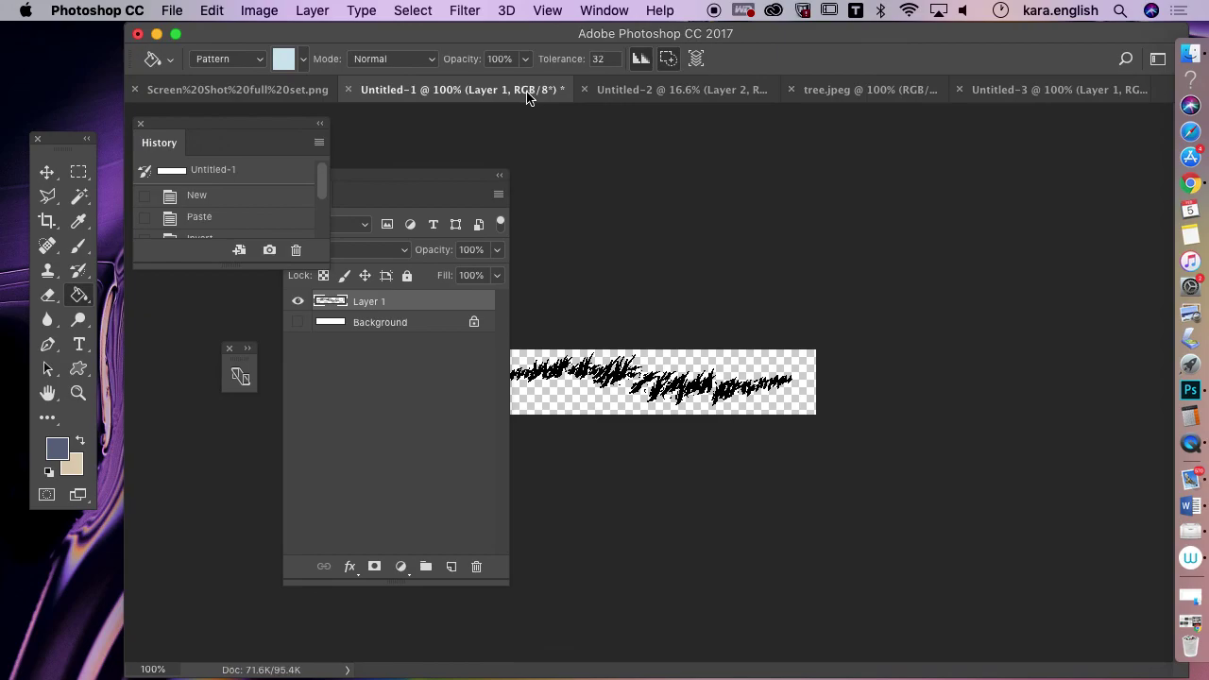
click(172, 11)
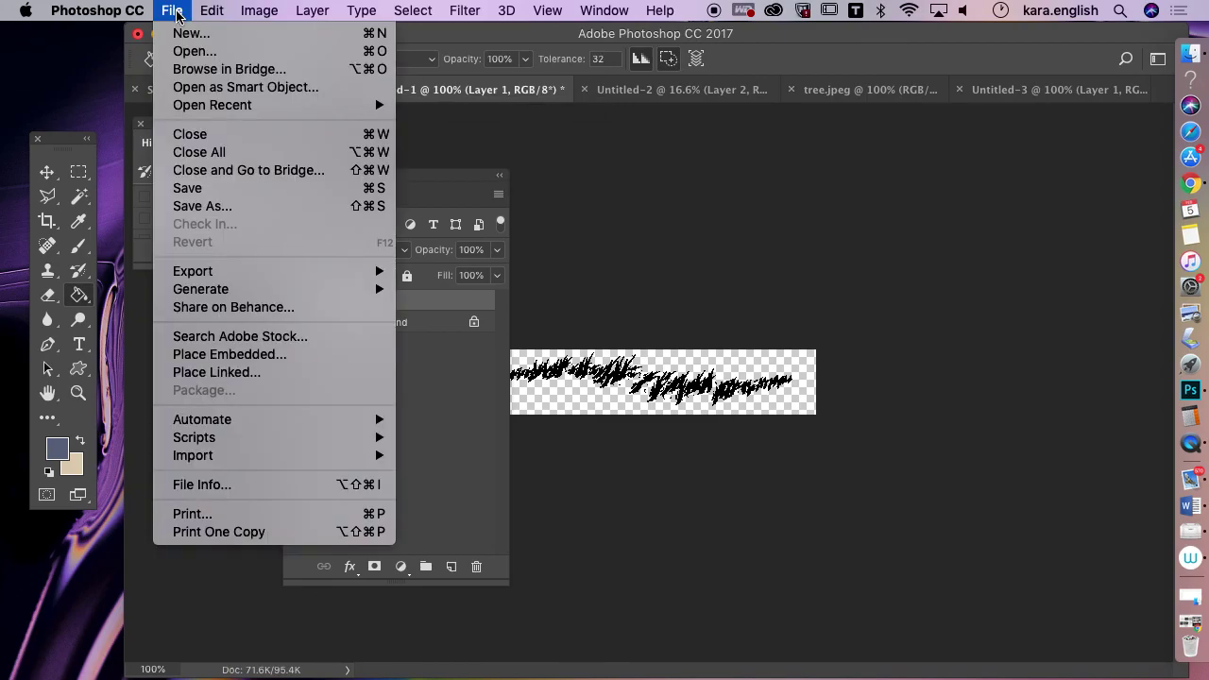
click(181, 52)
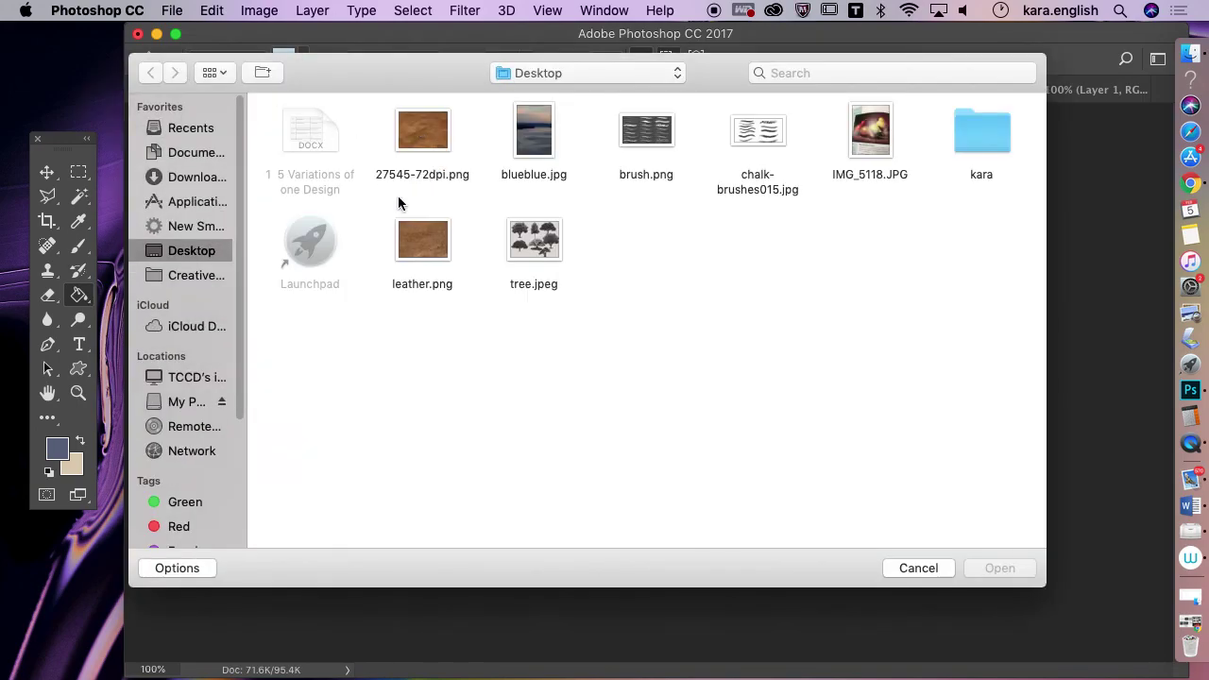
click(428, 243)
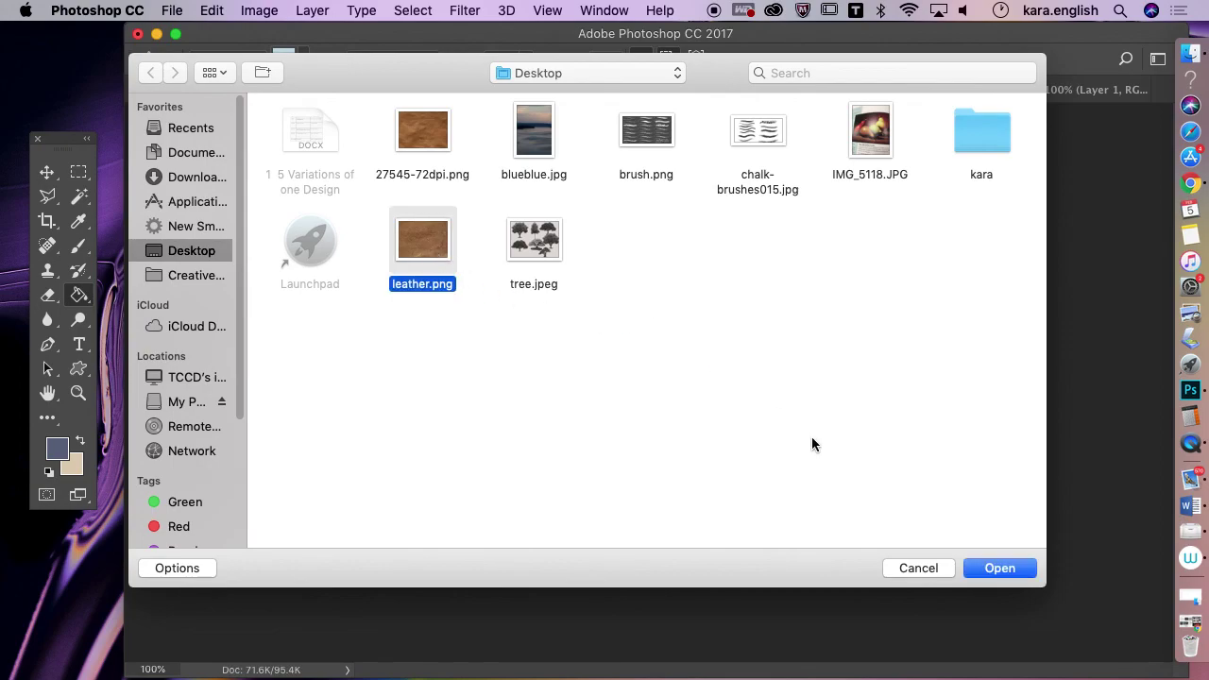
click(1004, 573)
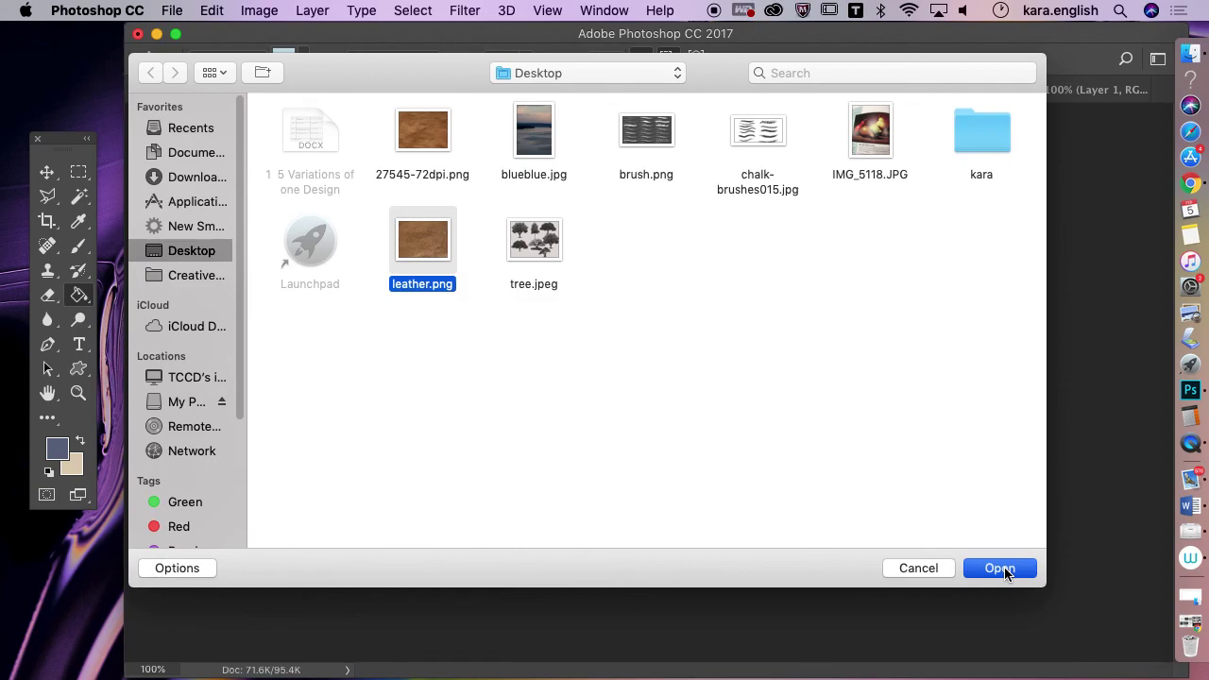
click(1004, 569)
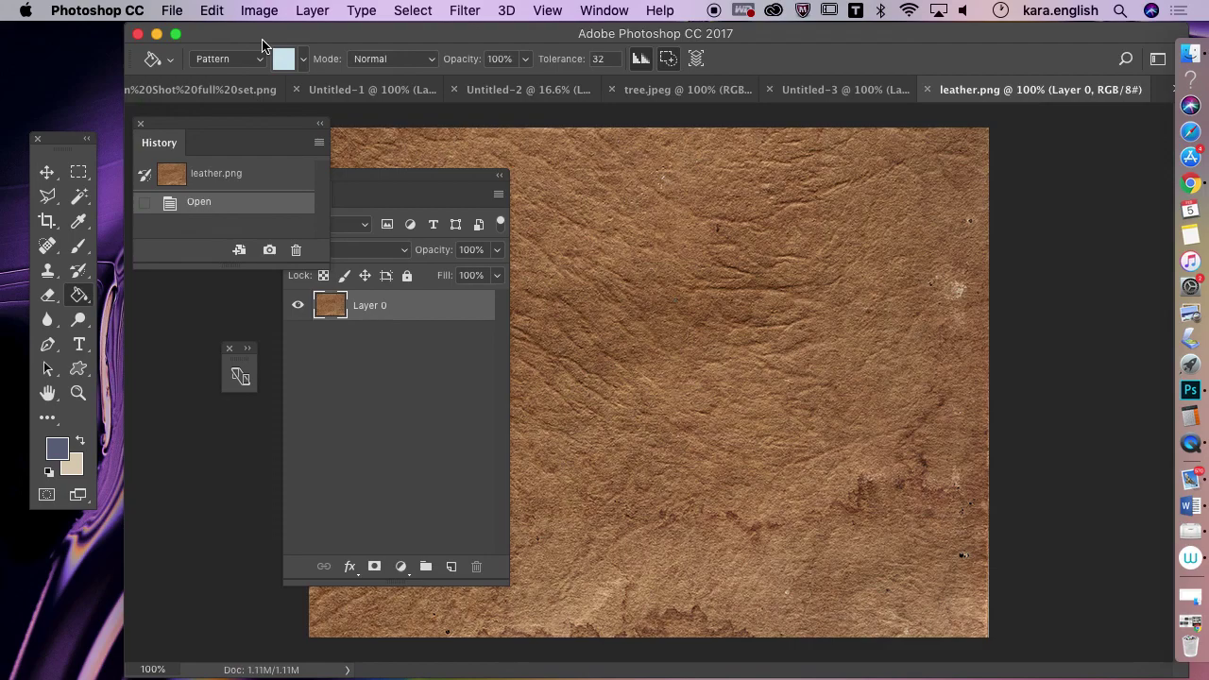
Define the whole leather image as a pattern named leather.png
click(212, 12)
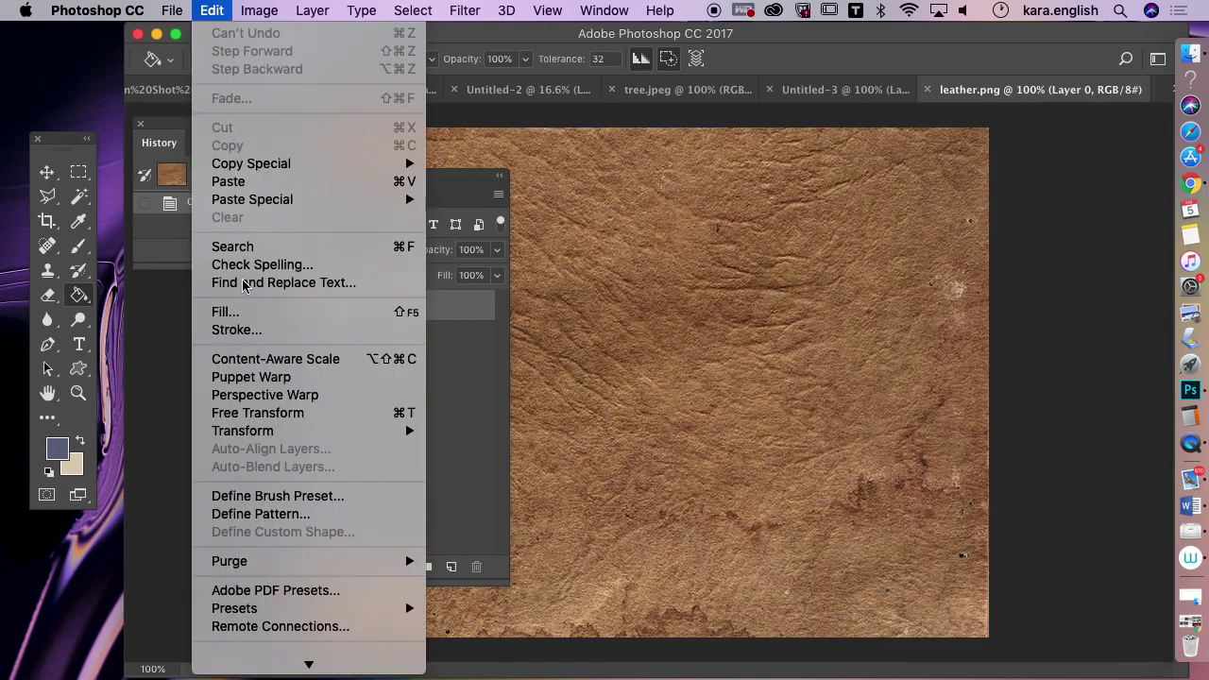
click(259, 516)
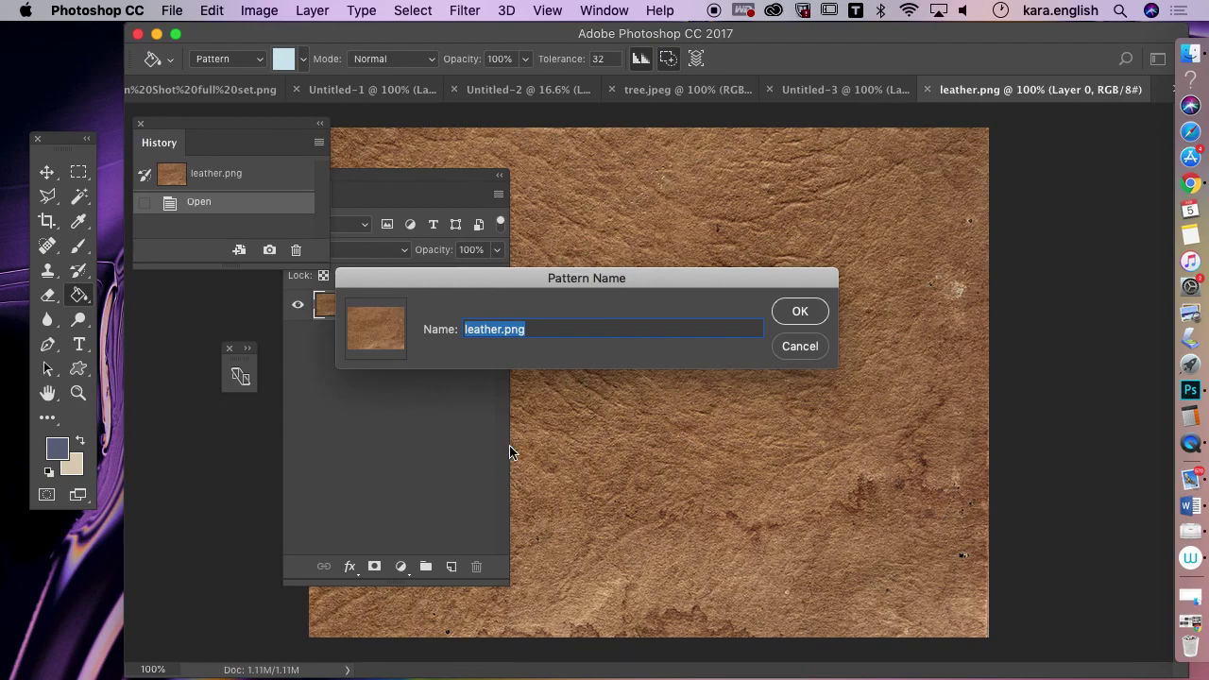
click(791, 315)
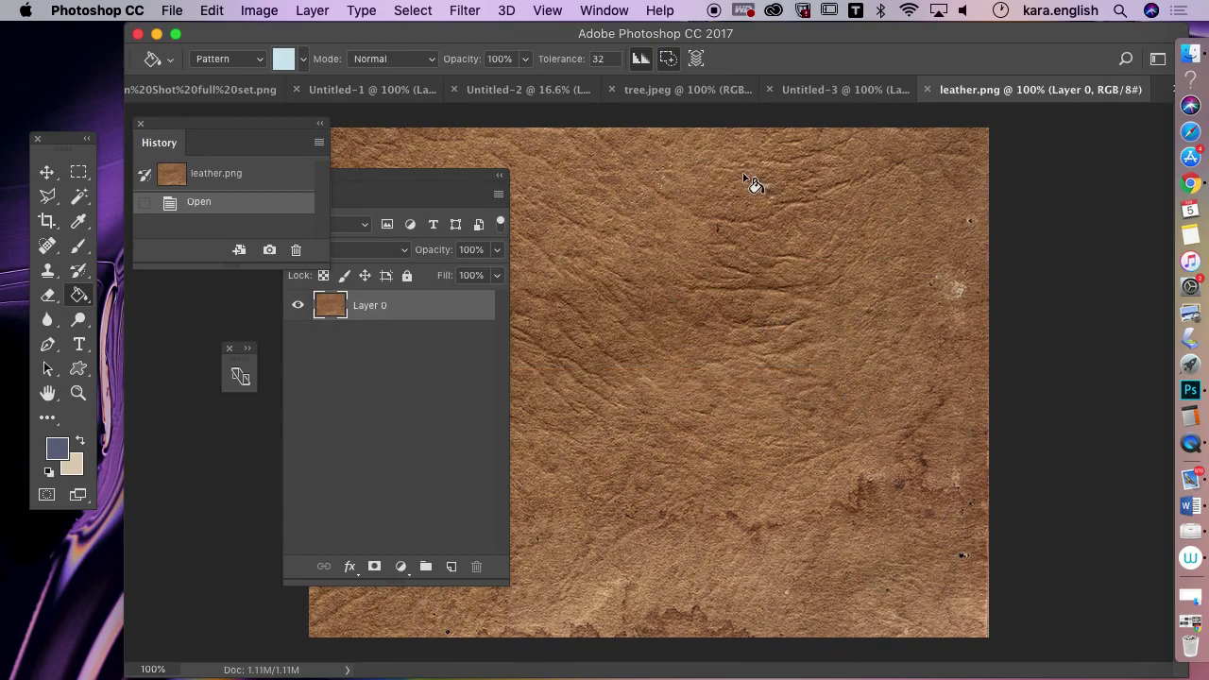
Return to Untitled-2 and fill the selected rabbit on Layer 2 with the leather pattern
click(860, 95)
click(733, 95)
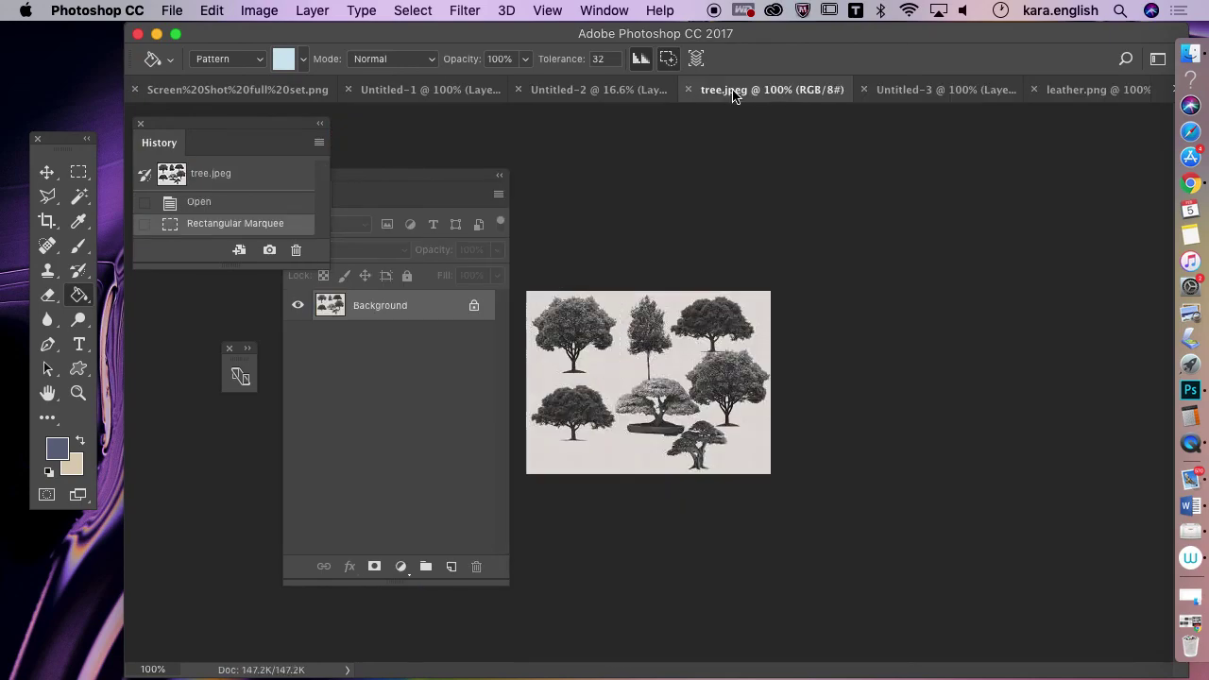
click(573, 90)
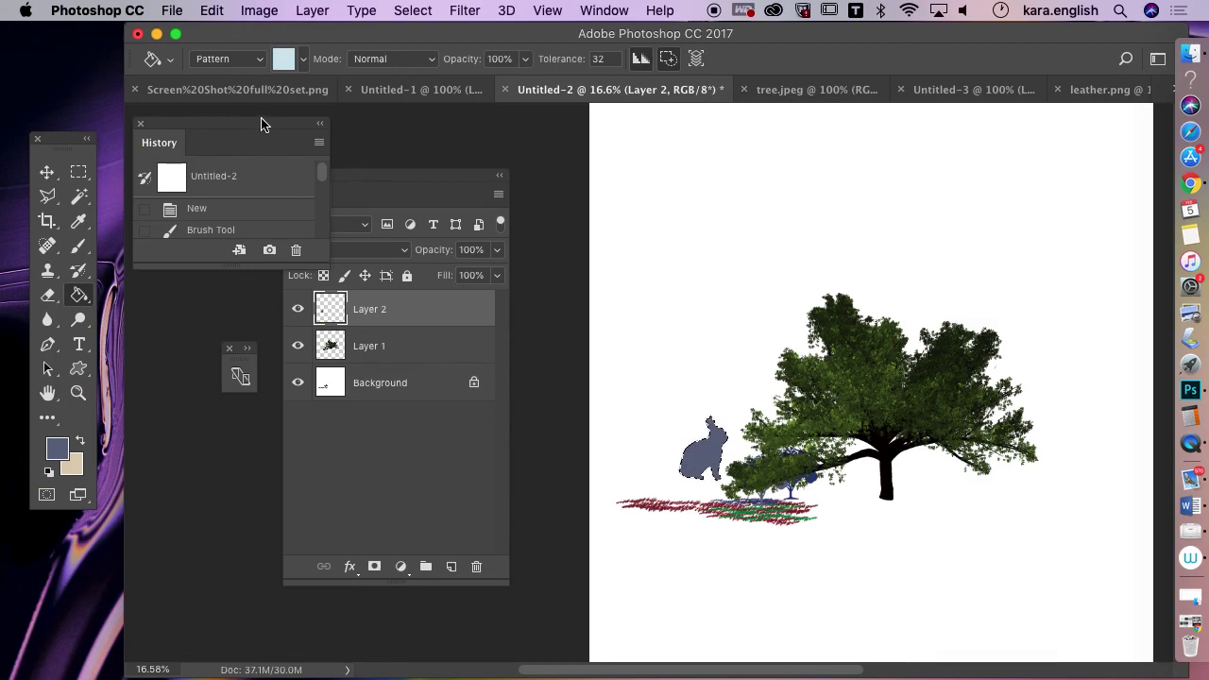
click(300, 61)
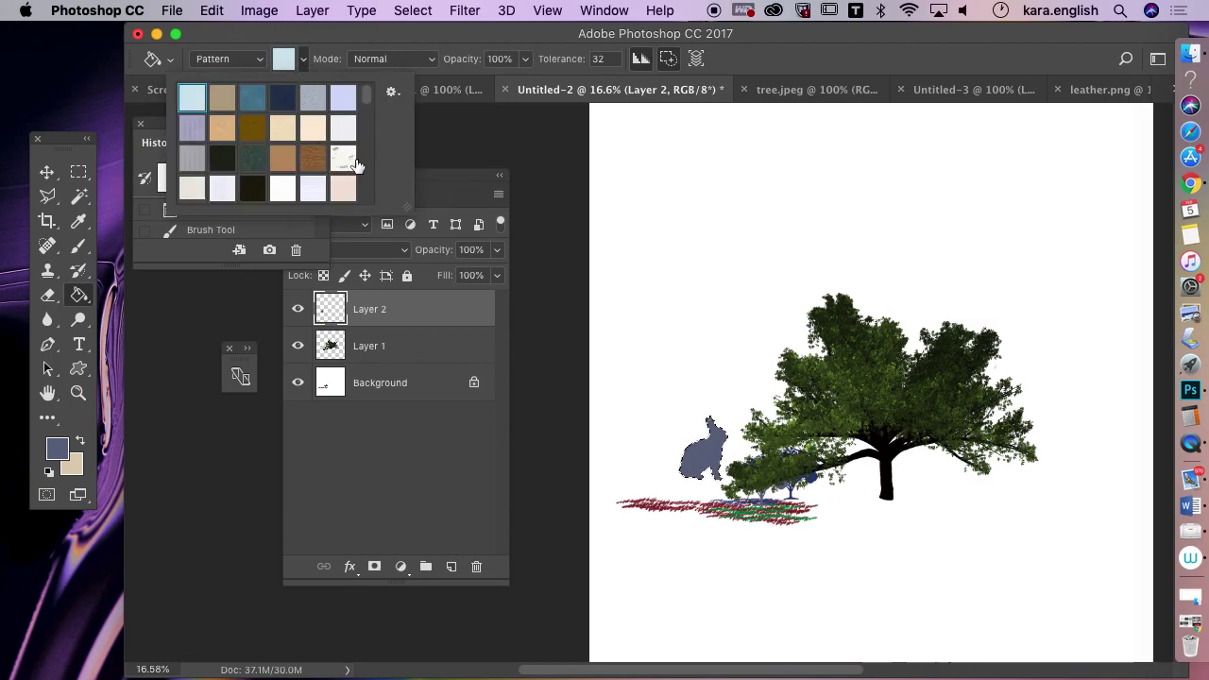
scroll(349, 141, down, 10)
click(344, 191)
click(706, 463)
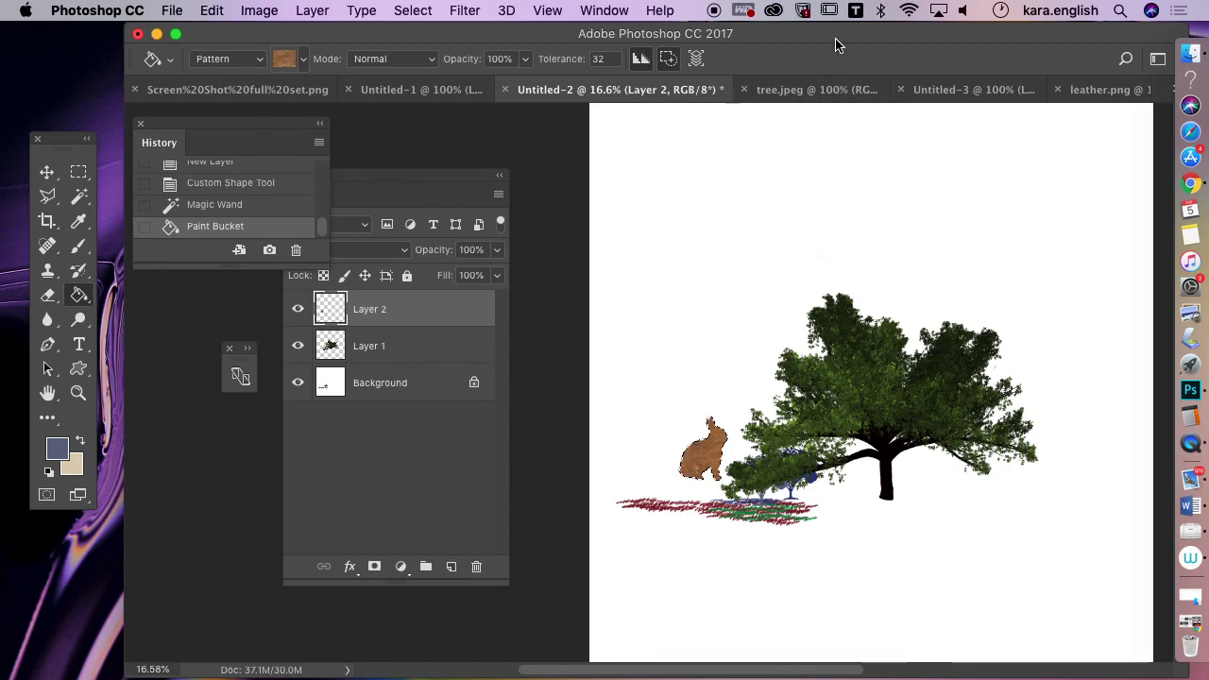
Switch to the Gradient tool and choose a preset running from black through blue to white
drag(835, 34, 744, 9)
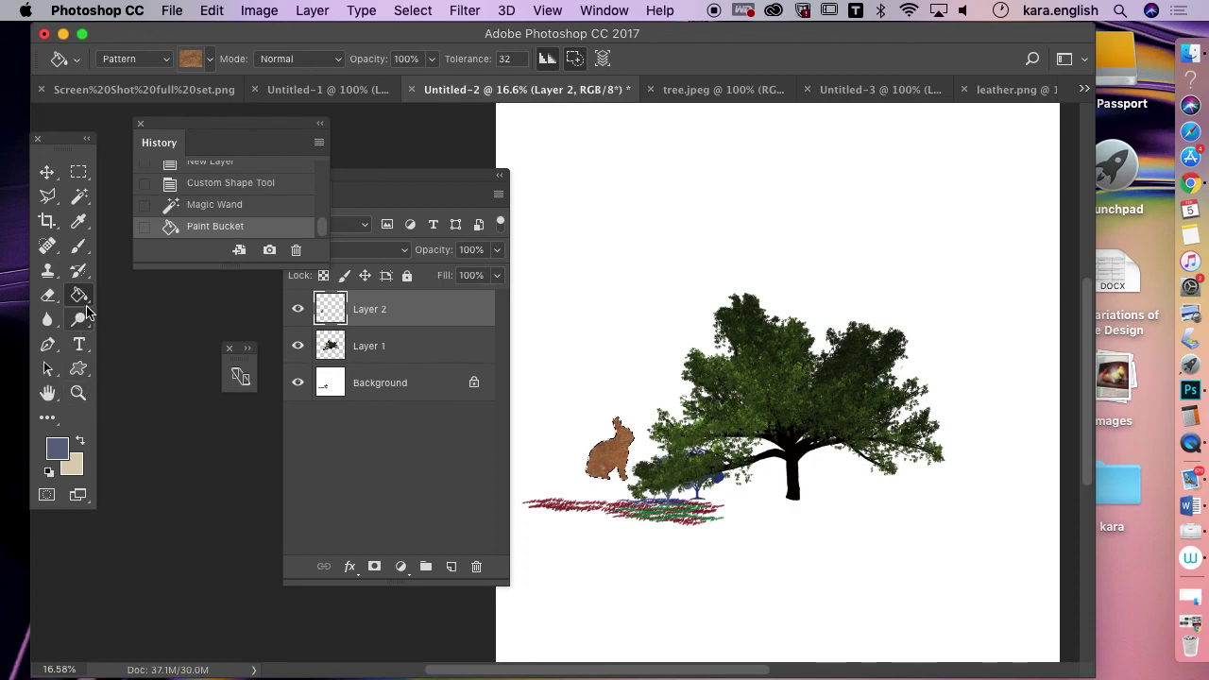
mouse_move(79, 296)
mouse_down()
mouse_move(114, 310)
mouse_move(147, 295)
mouse_up()
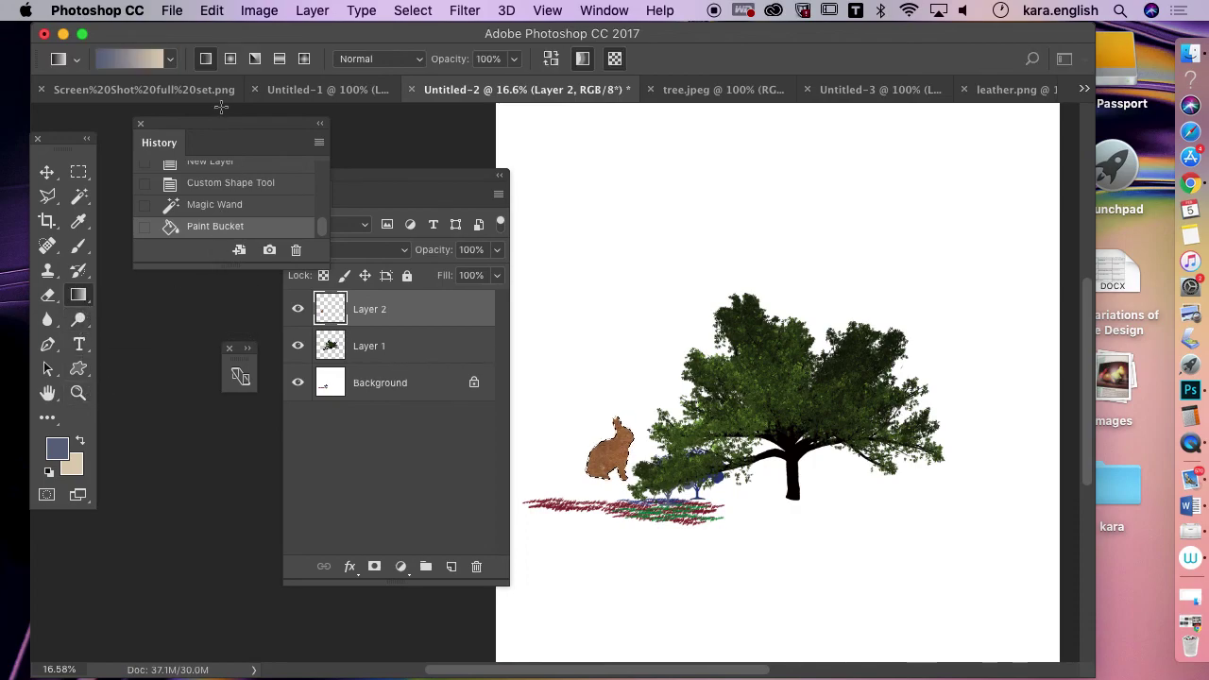
click(170, 60)
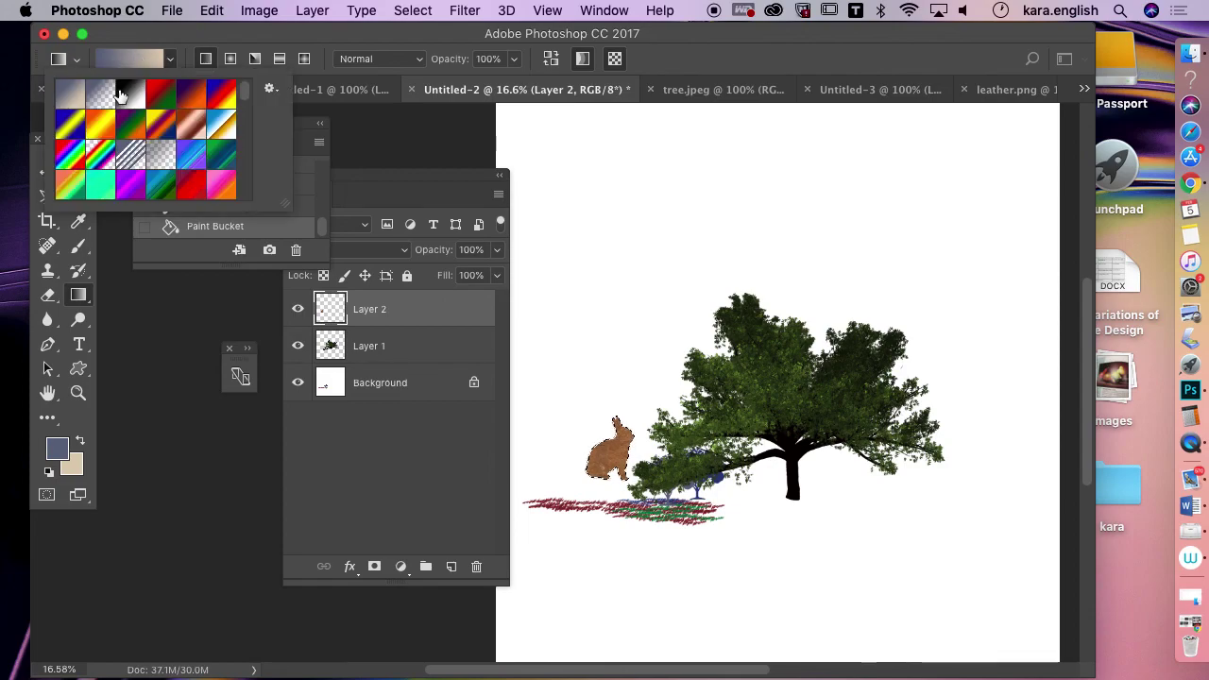
drag(246, 98, 243, 123)
scroll(242, 123, down, 5)
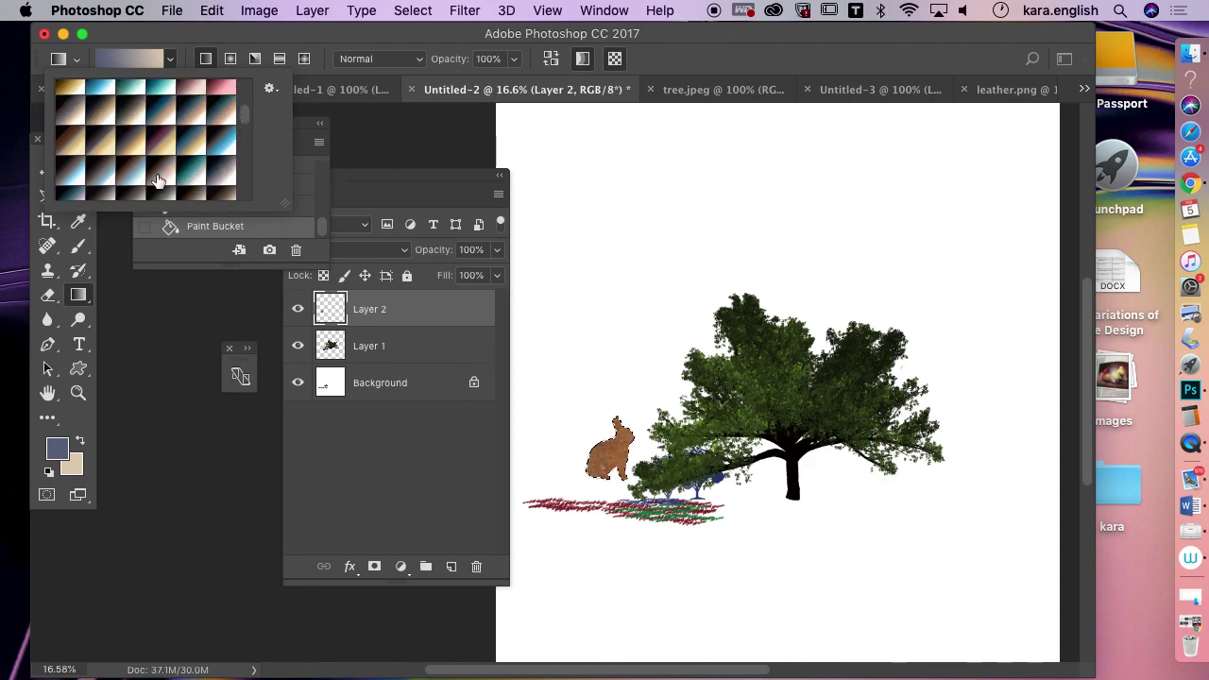
scroll(243, 119, up, 2)
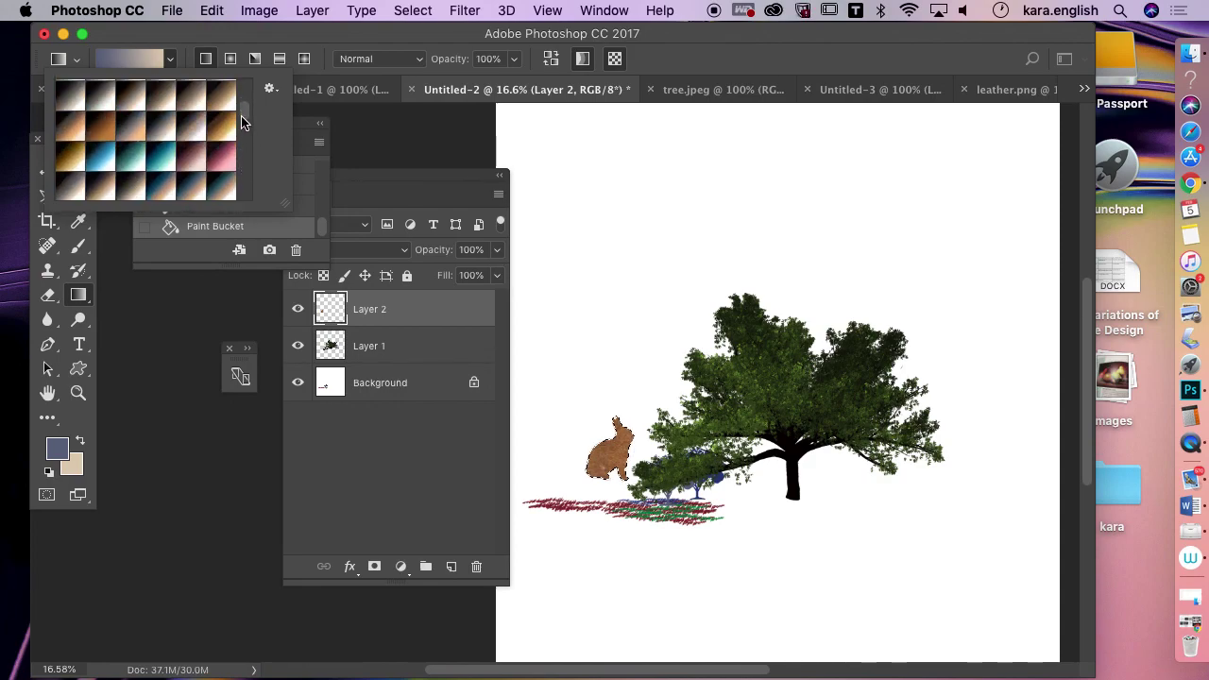
click(129, 121)
click(101, 117)
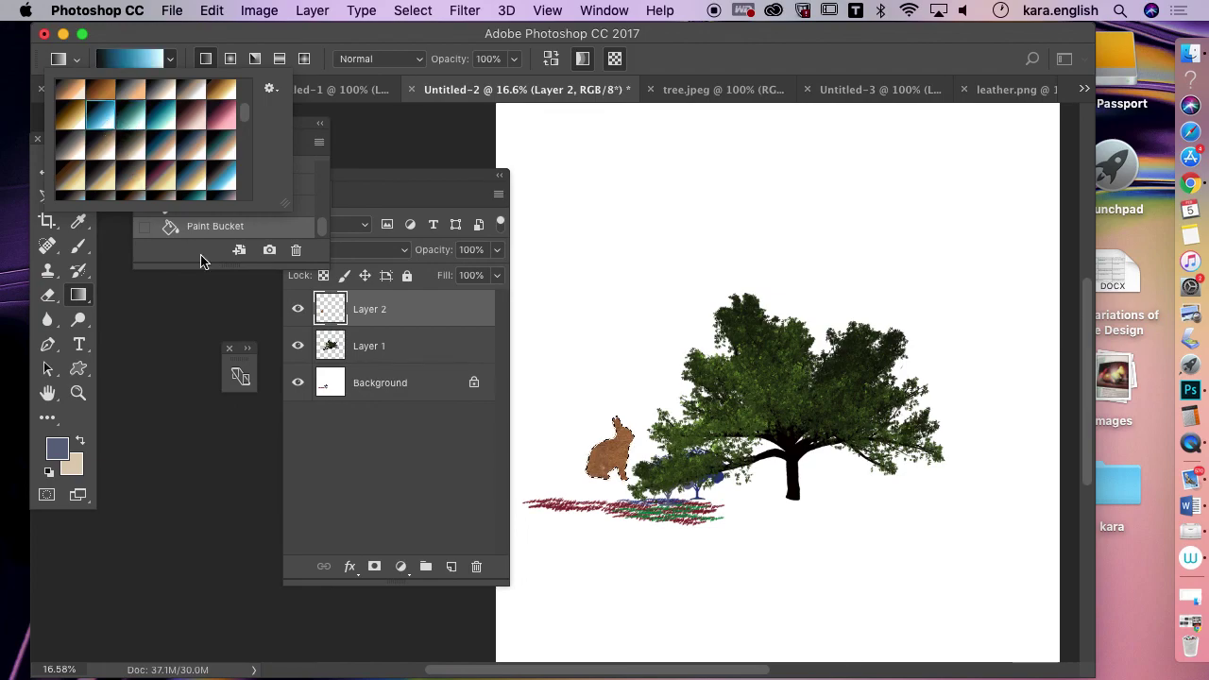
Add a new layer directly above the Background and try a top-to-bottom gradient on it with the rabbit still selected
click(425, 392)
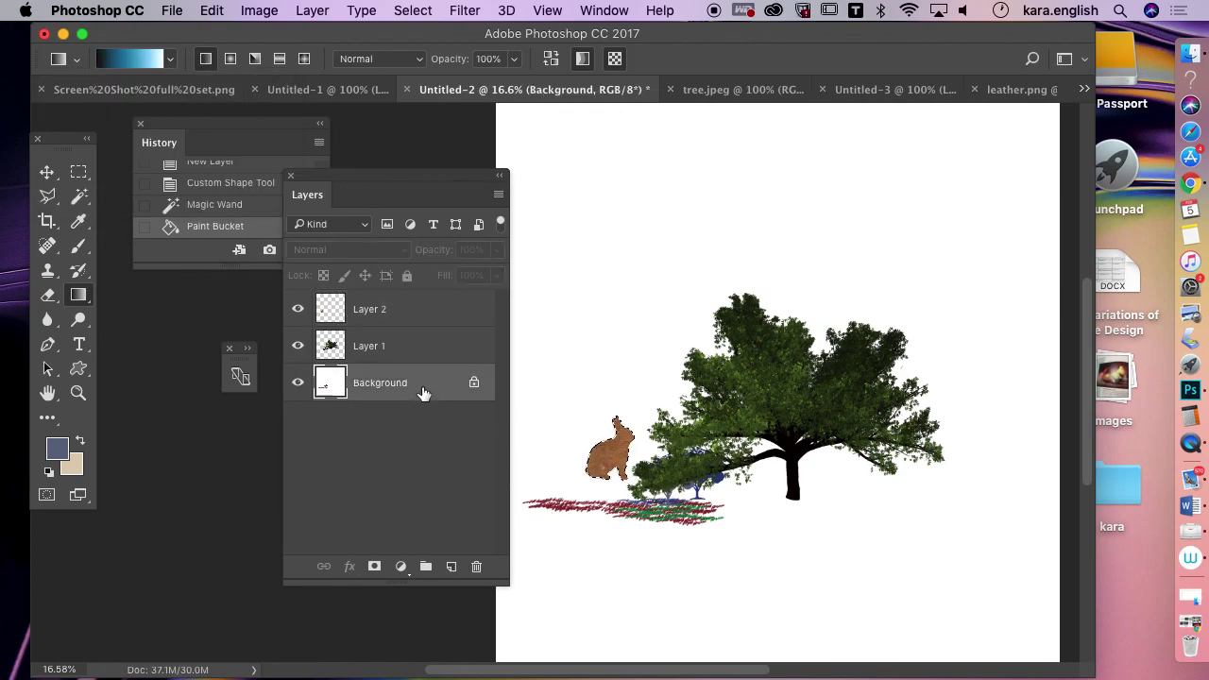
click(451, 568)
drag(772, 220, 760, 633)
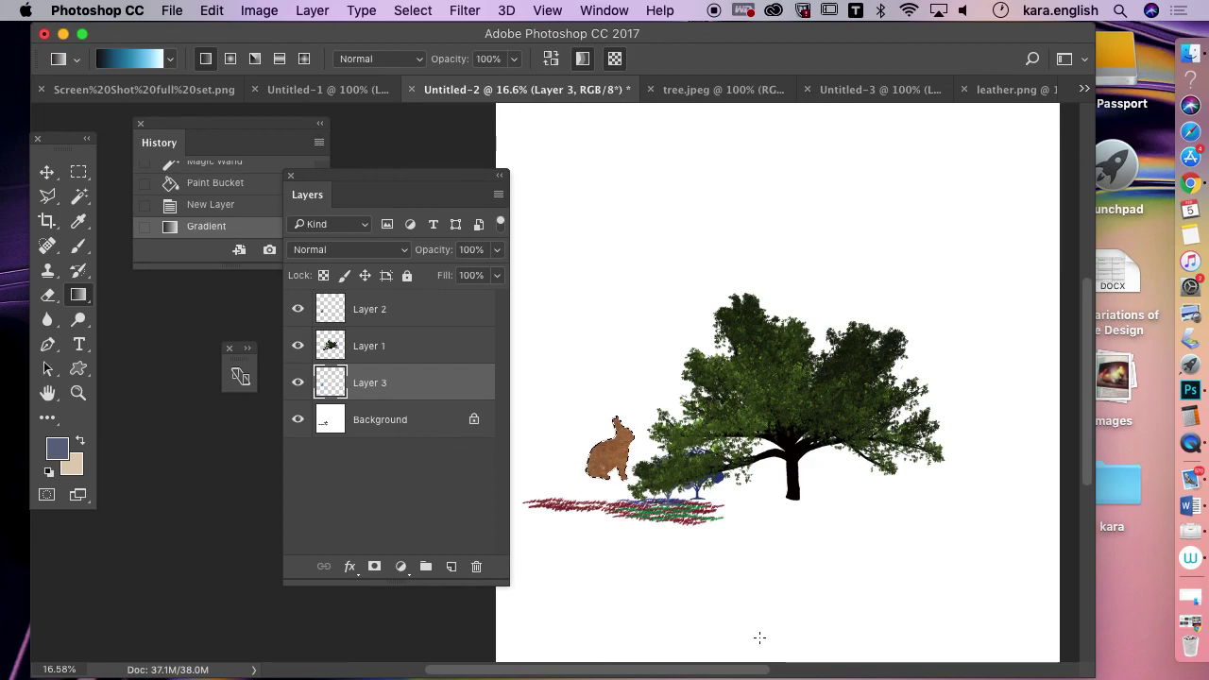
Deselect the rabbit and fill Layer 3 with a vertical gradient, black above the tree and white near the canvas's lower edge
click(416, 10)
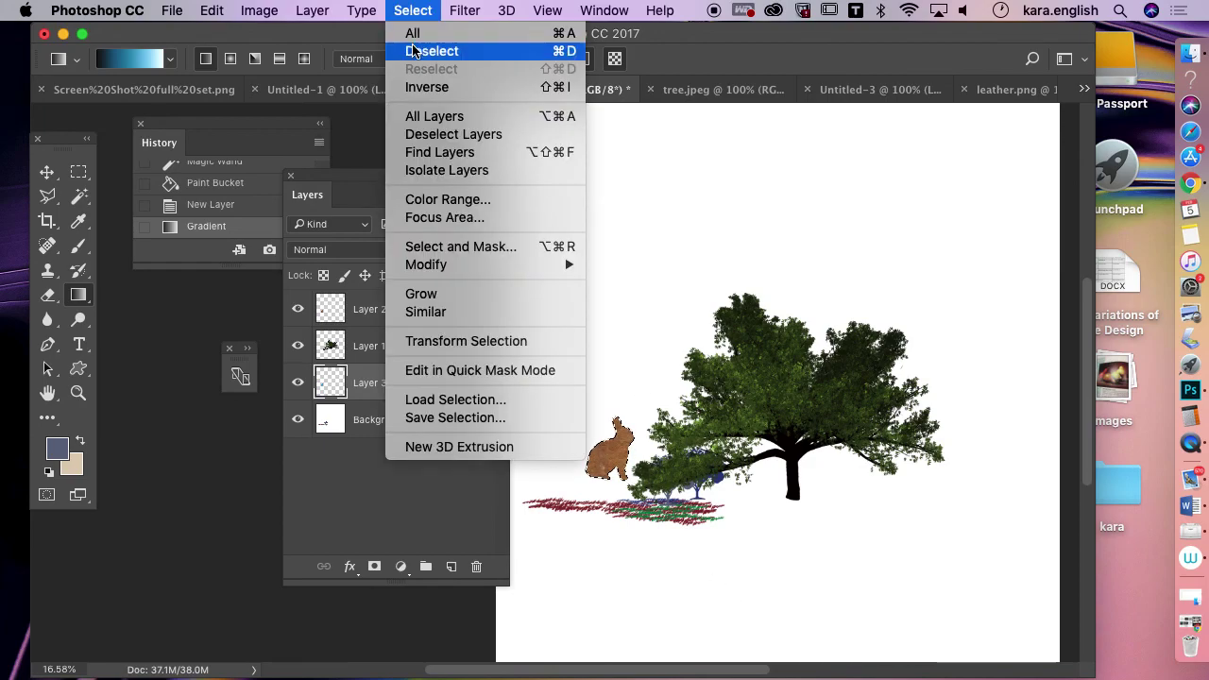
click(416, 51)
drag(755, 220, 748, 648)
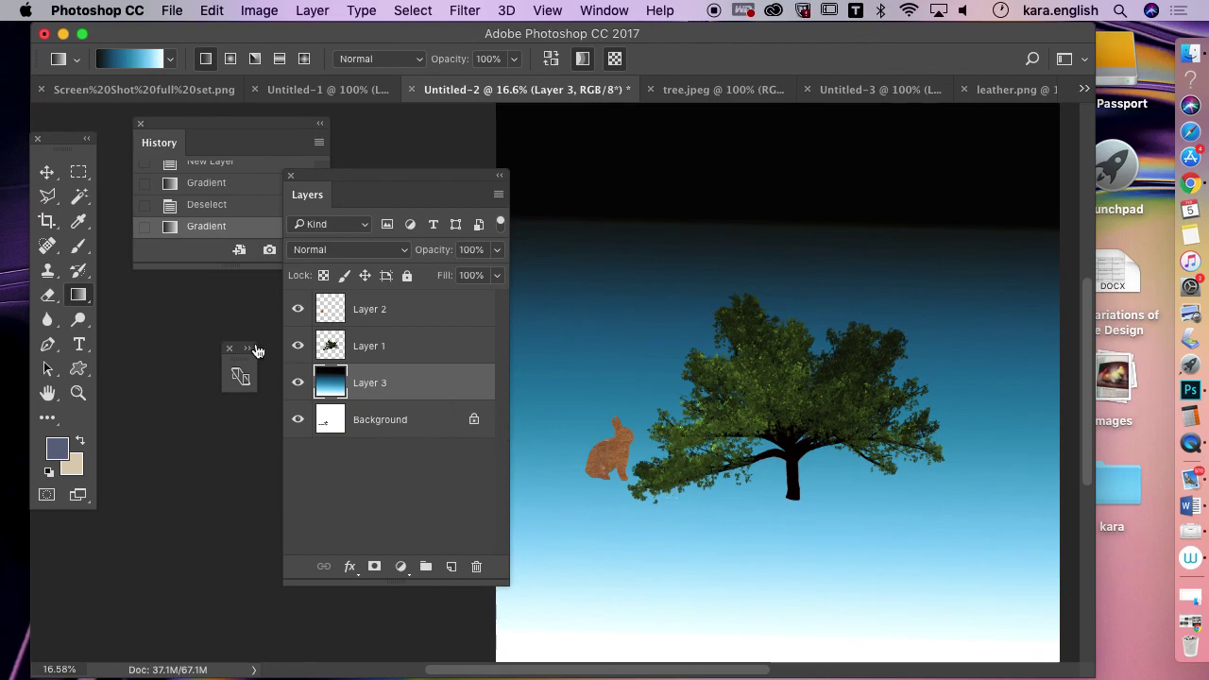
Paint a short patch of green grass on Layer 3 below the tree with the custom 323 px grass brush
click(79, 244)
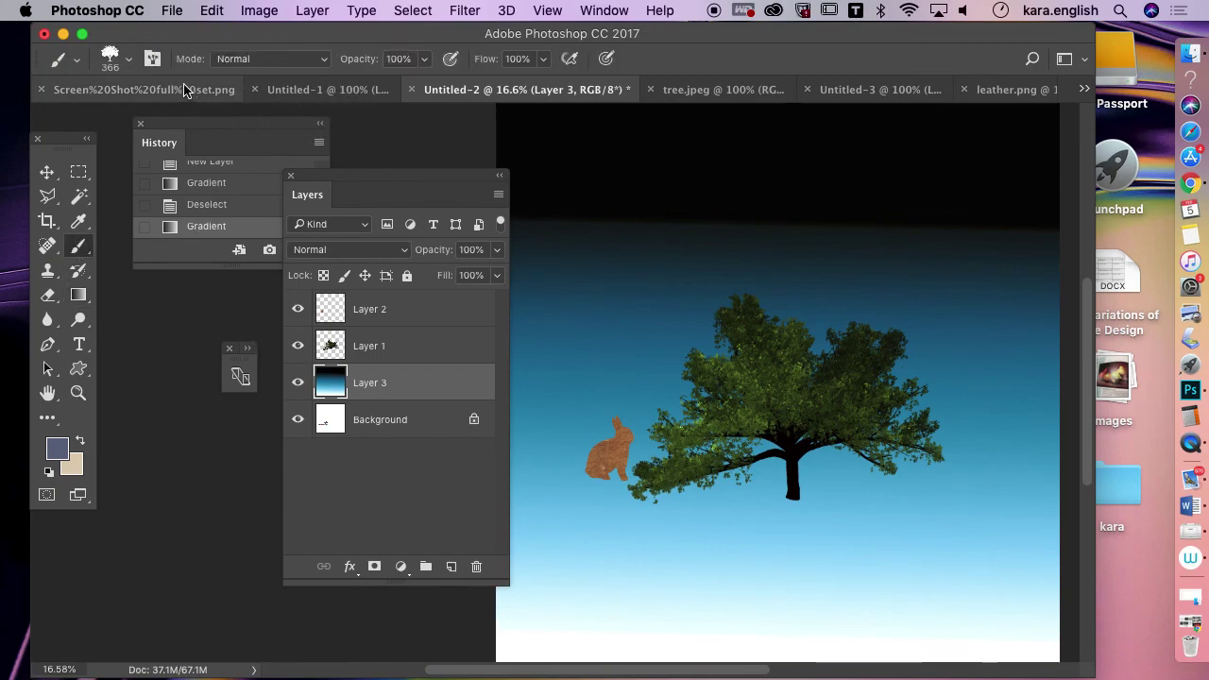
click(129, 59)
click(130, 330)
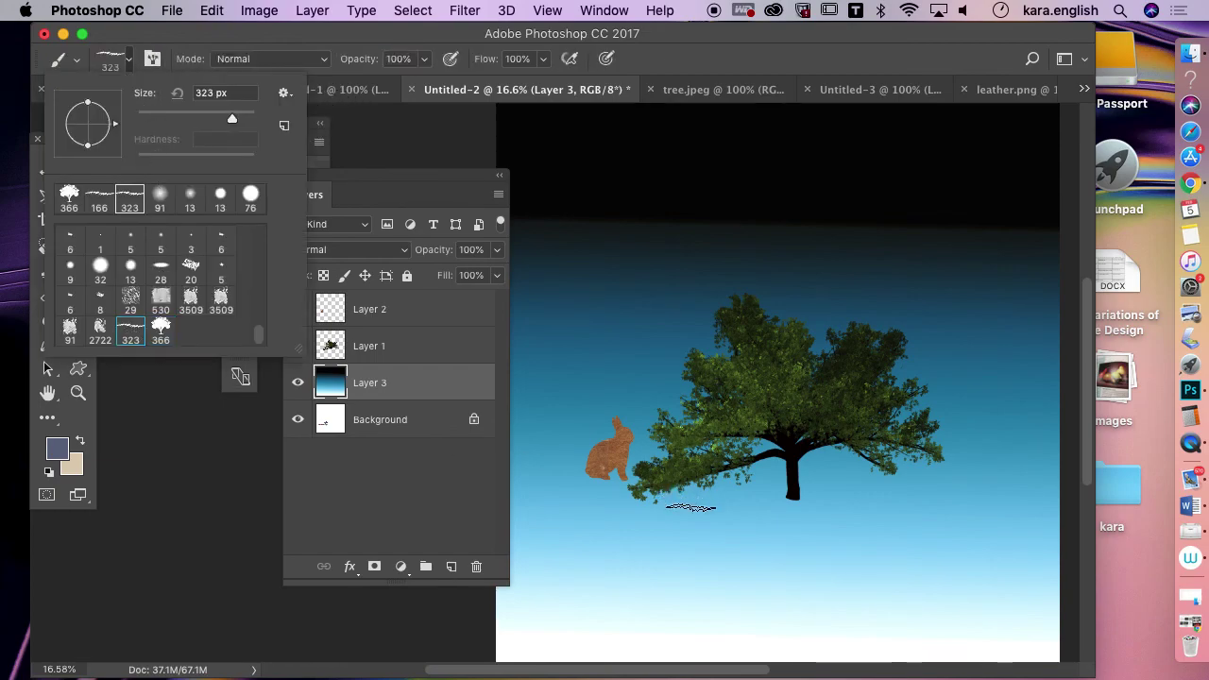
click(56, 449)
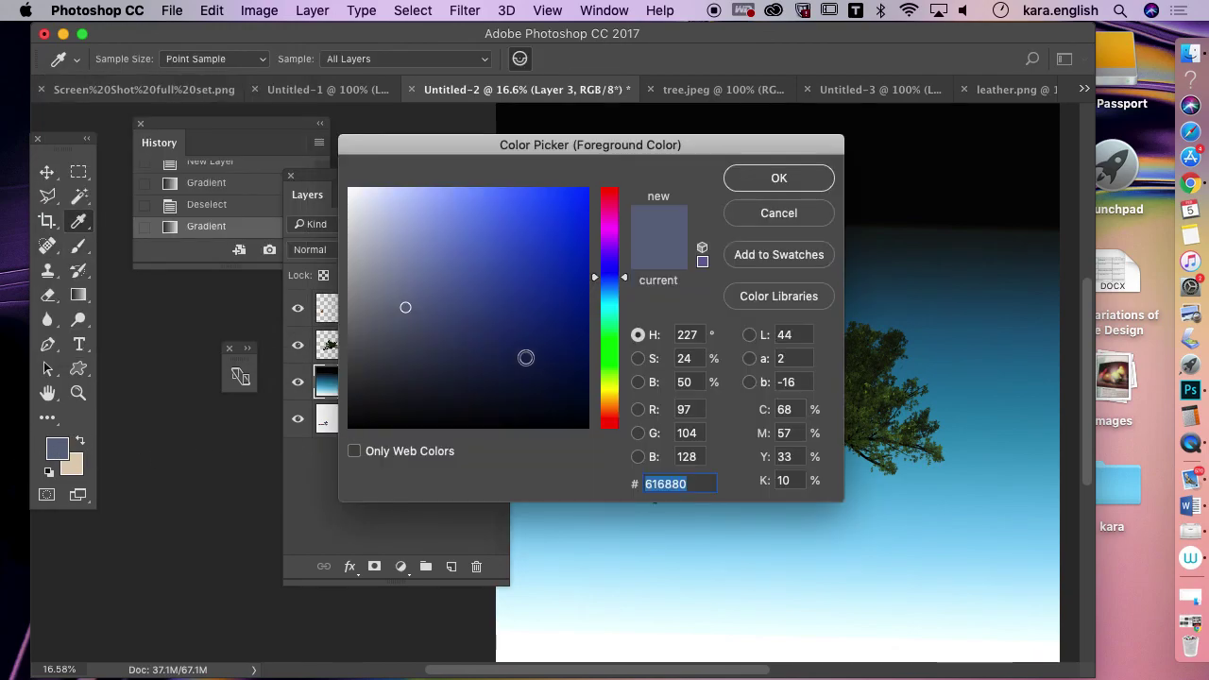
click(612, 344)
click(800, 185)
drag(663, 557, 732, 551)
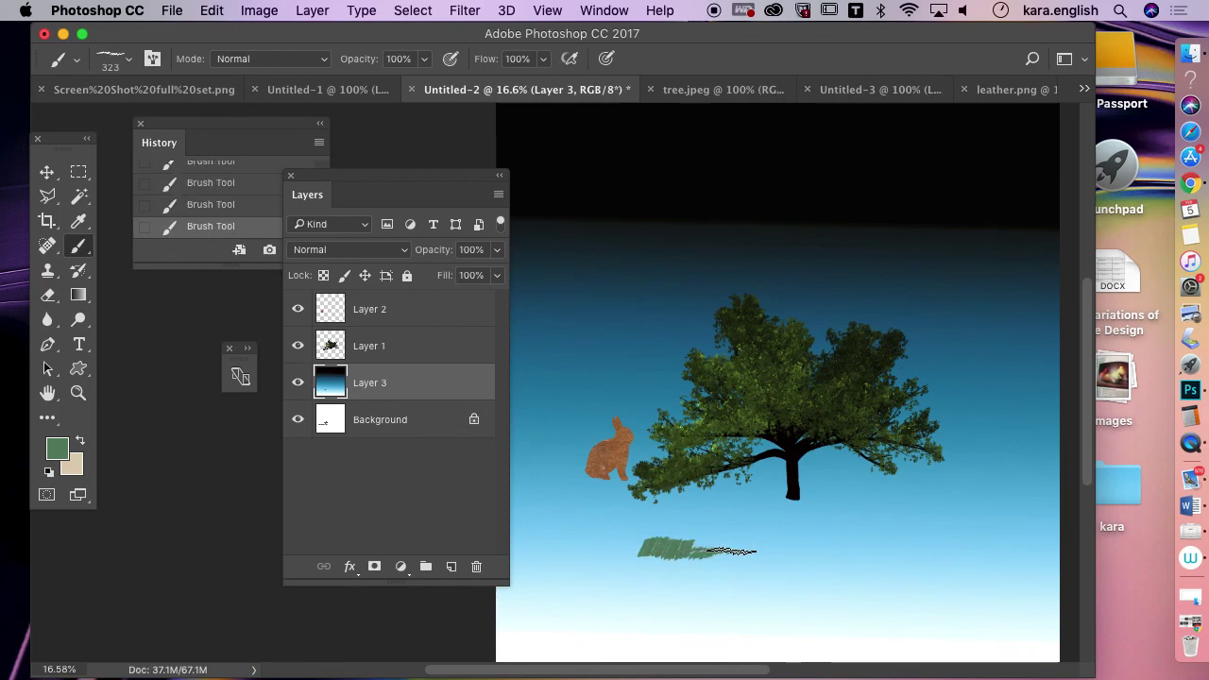
Review the source documents for the custom brushes and pattern, moving the Layers palette aside to see the brush set image
click(295, 89)
click(208, 90)
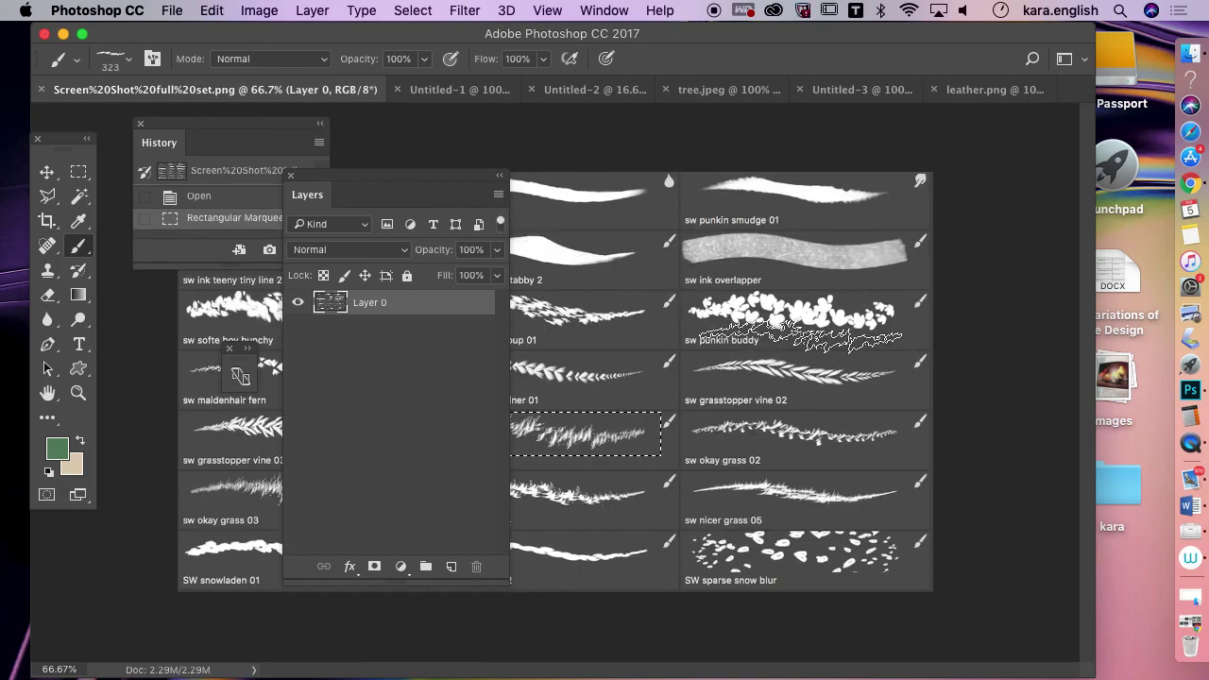
mouse_move(403, 189)
mouse_down()
mouse_move(151, 284)
mouse_move(150, 272)
mouse_up()
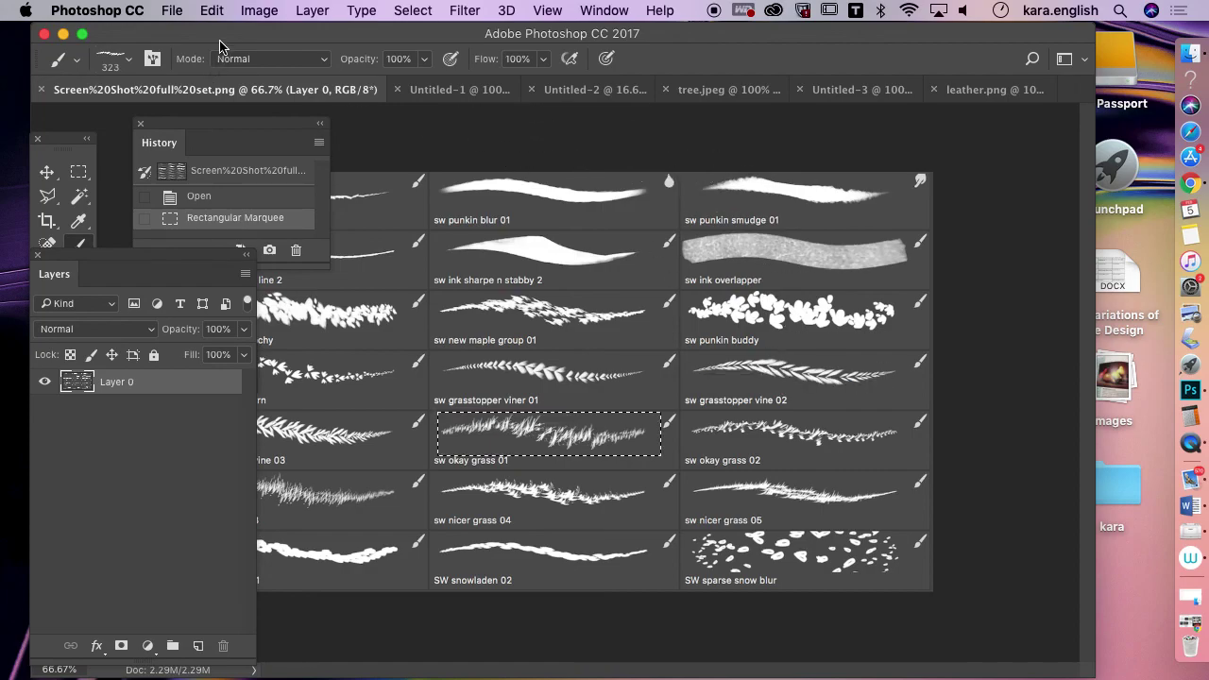
drag(223, 34, 262, 34)
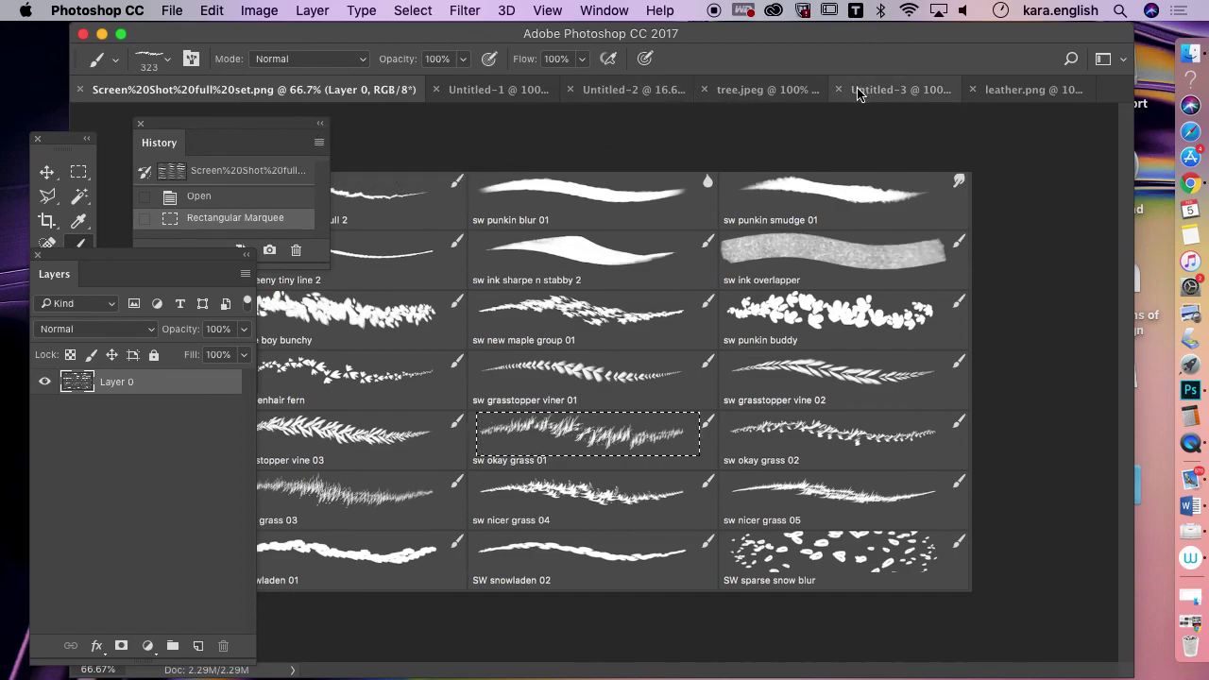
click(798, 92)
click(893, 91)
click(1003, 92)
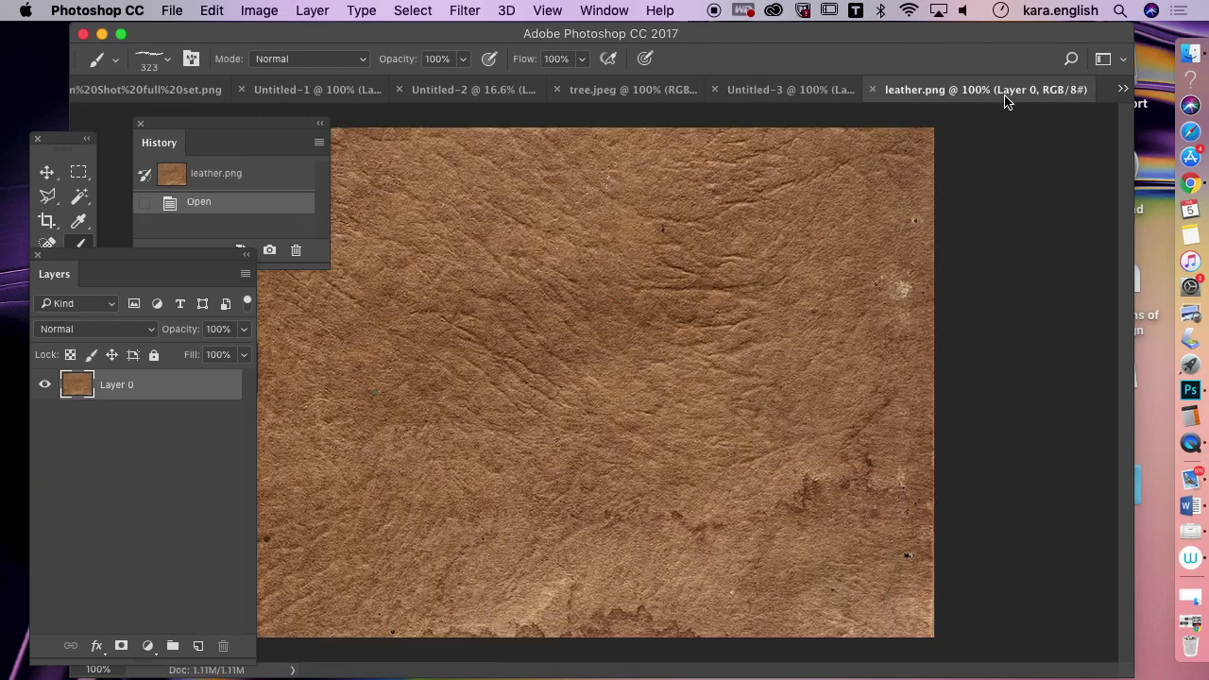
click(804, 90)
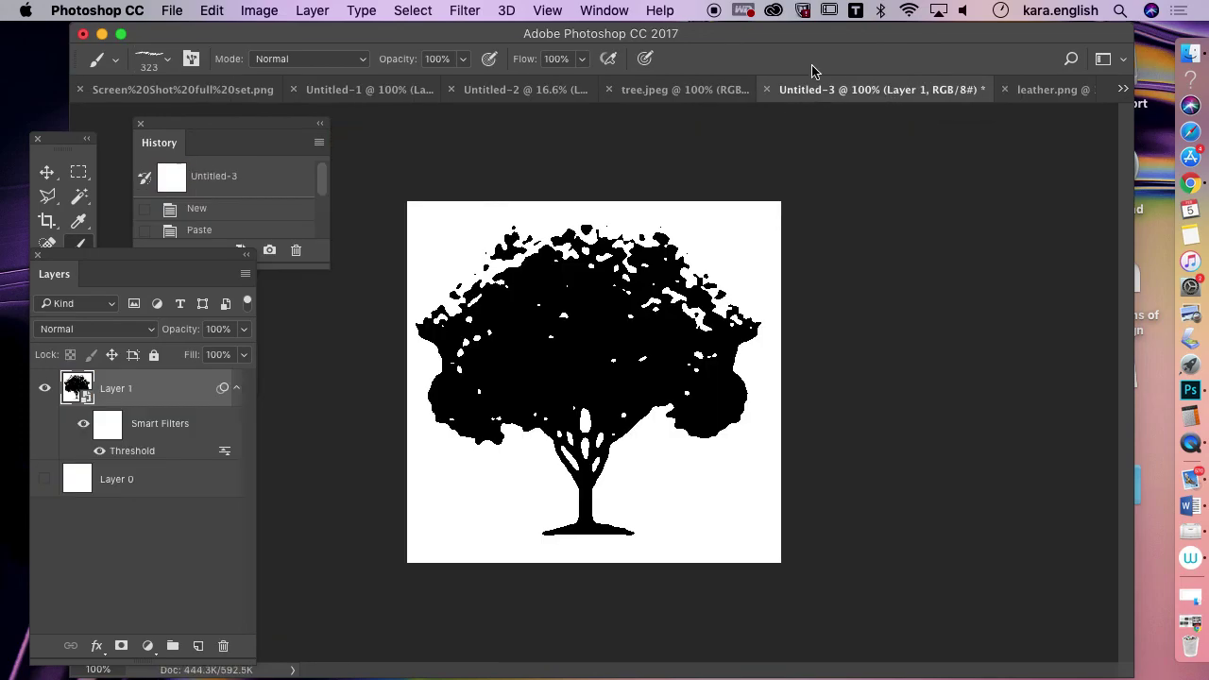
drag(789, 42, 735, 41)
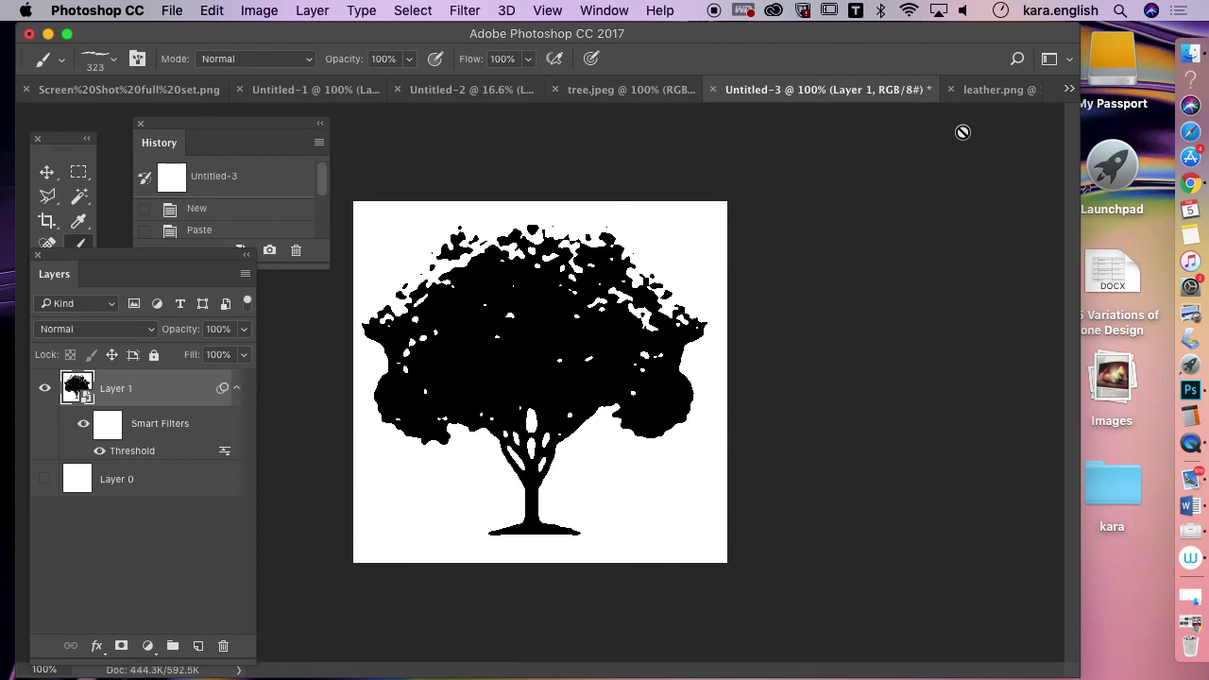
drag(815, 41, 797, 39)
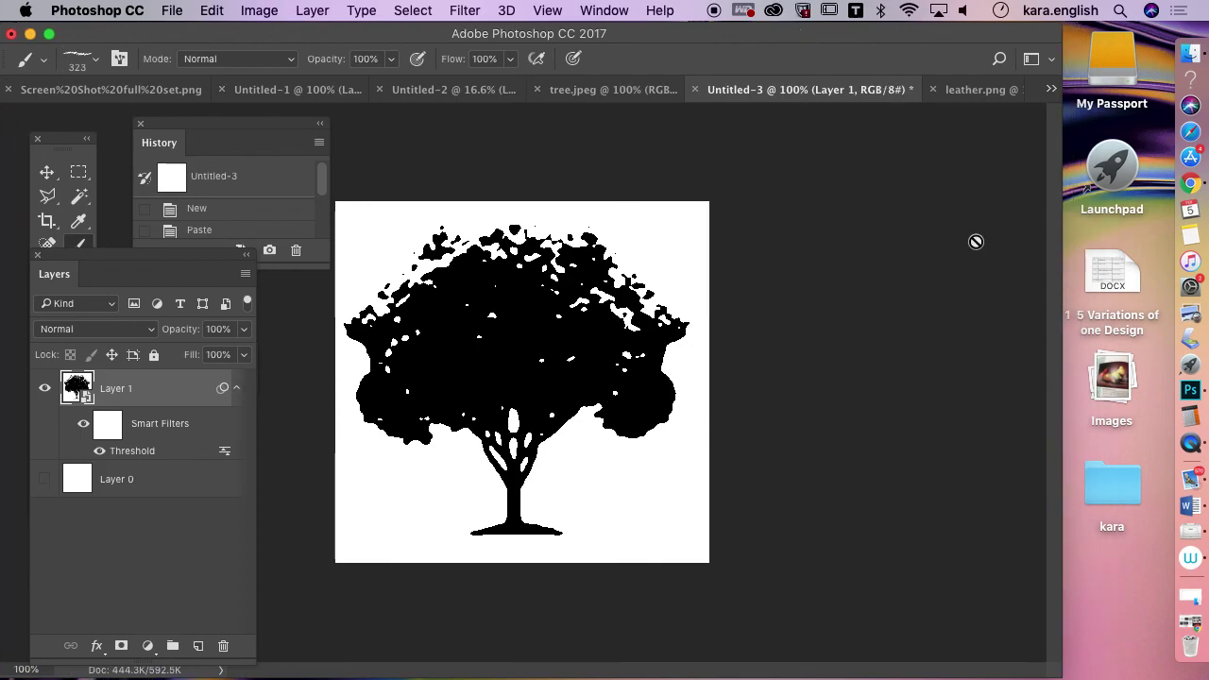
click(1194, 445)
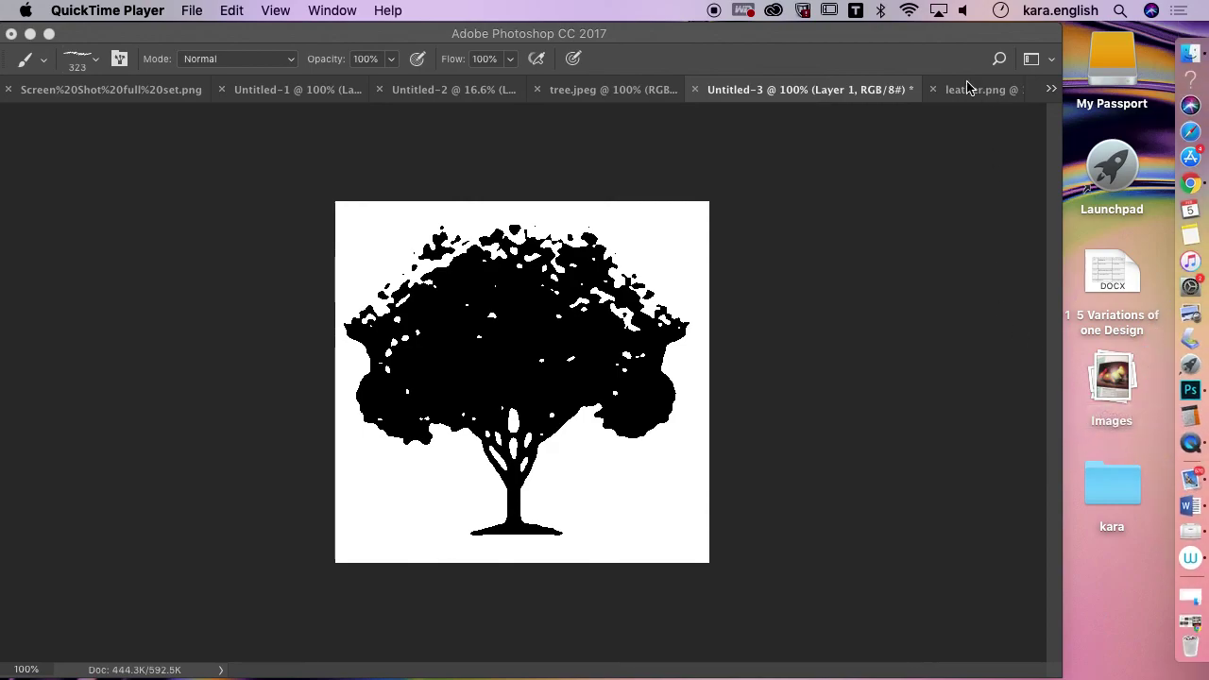
click(922, 43)
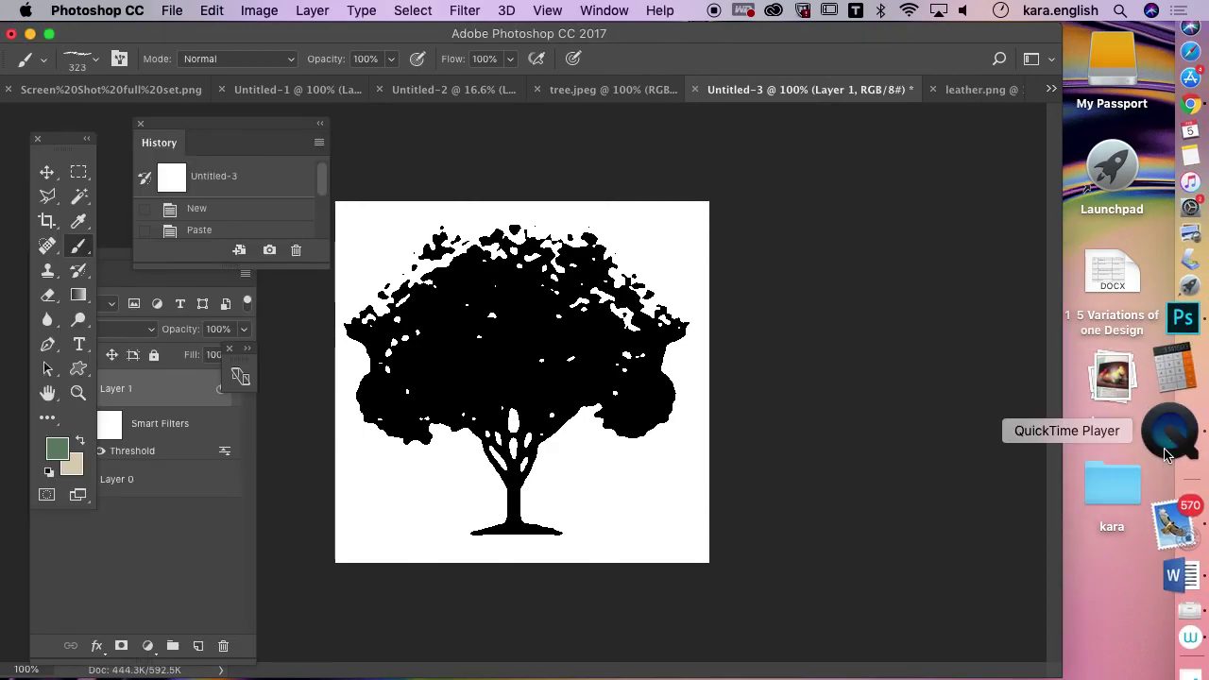
click(1168, 433)
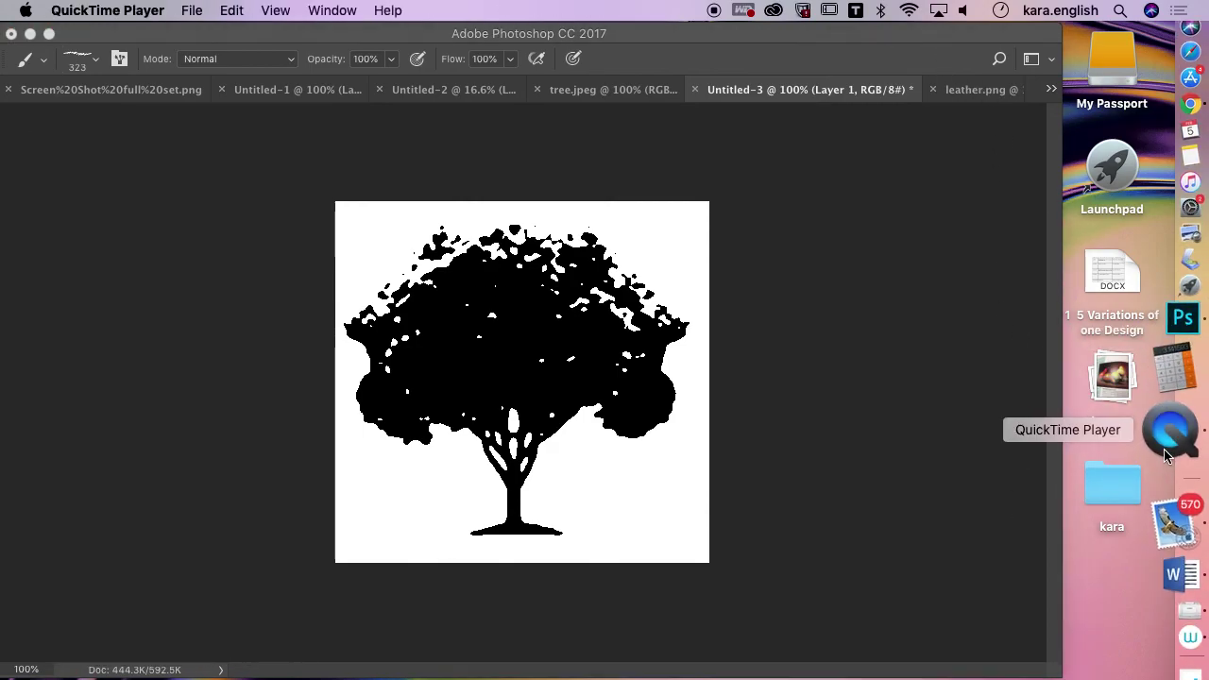
click(191, 12)
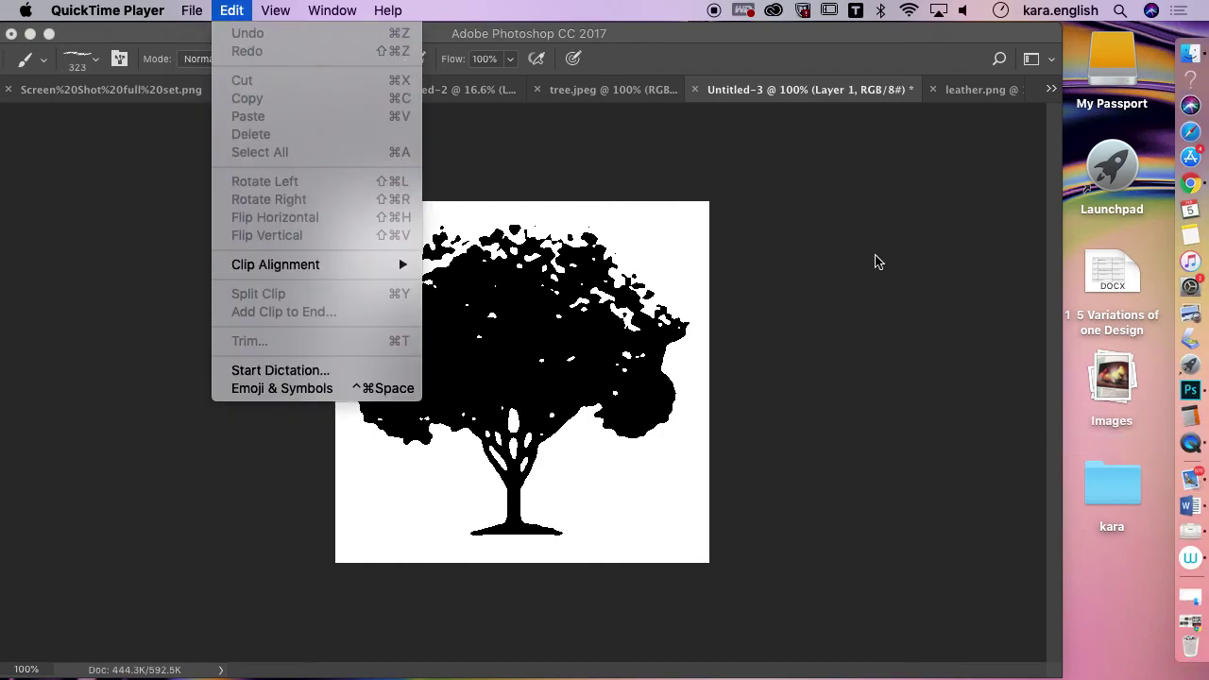
click(1195, 441)
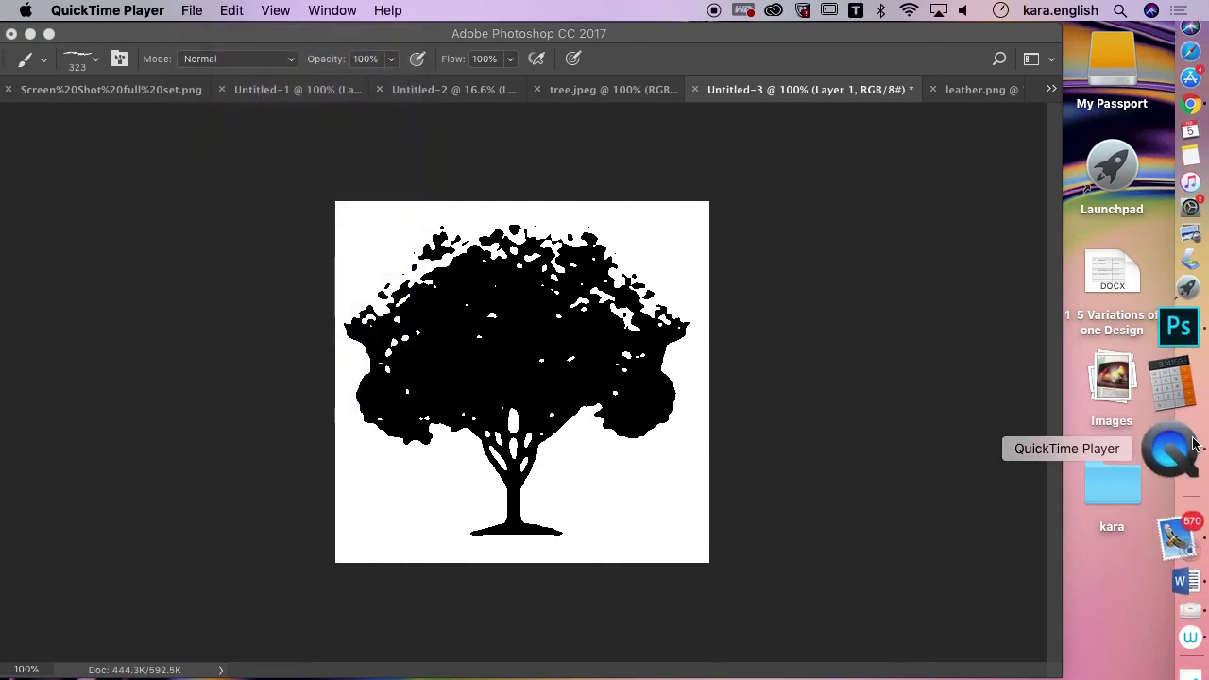
Quit QuickTime Player and name the screen recording "Texture and Pattern" for saving to the Desktop
right_click(1181, 448)
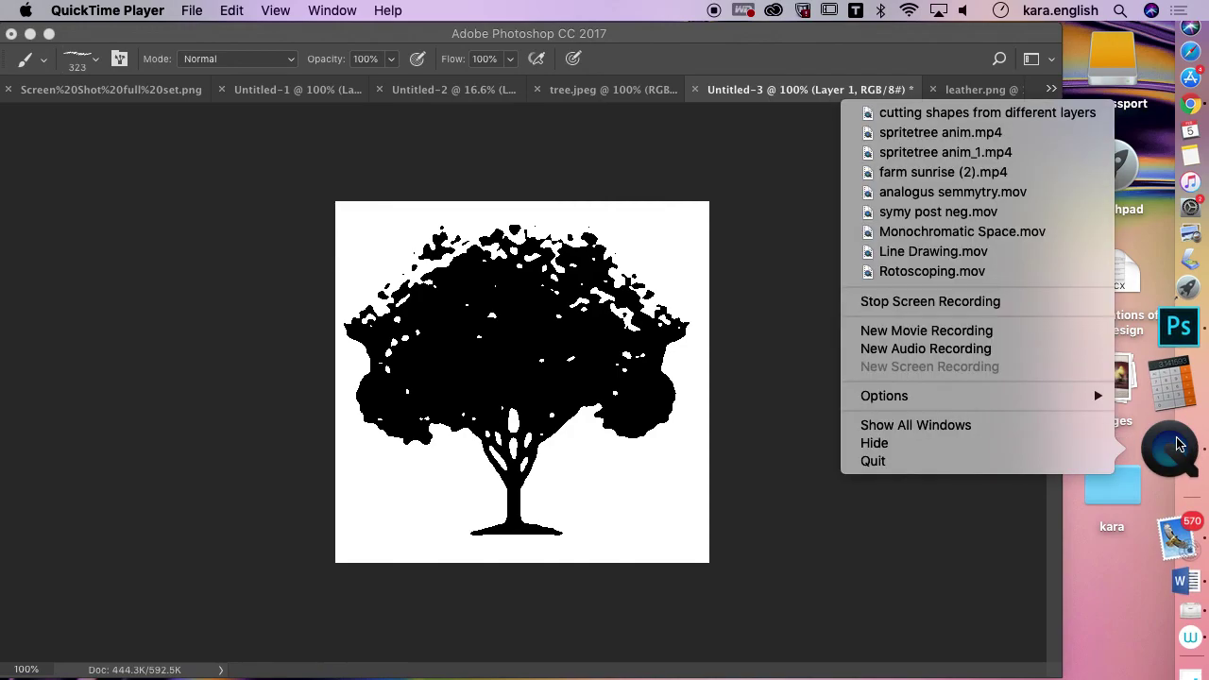
click(1065, 463)
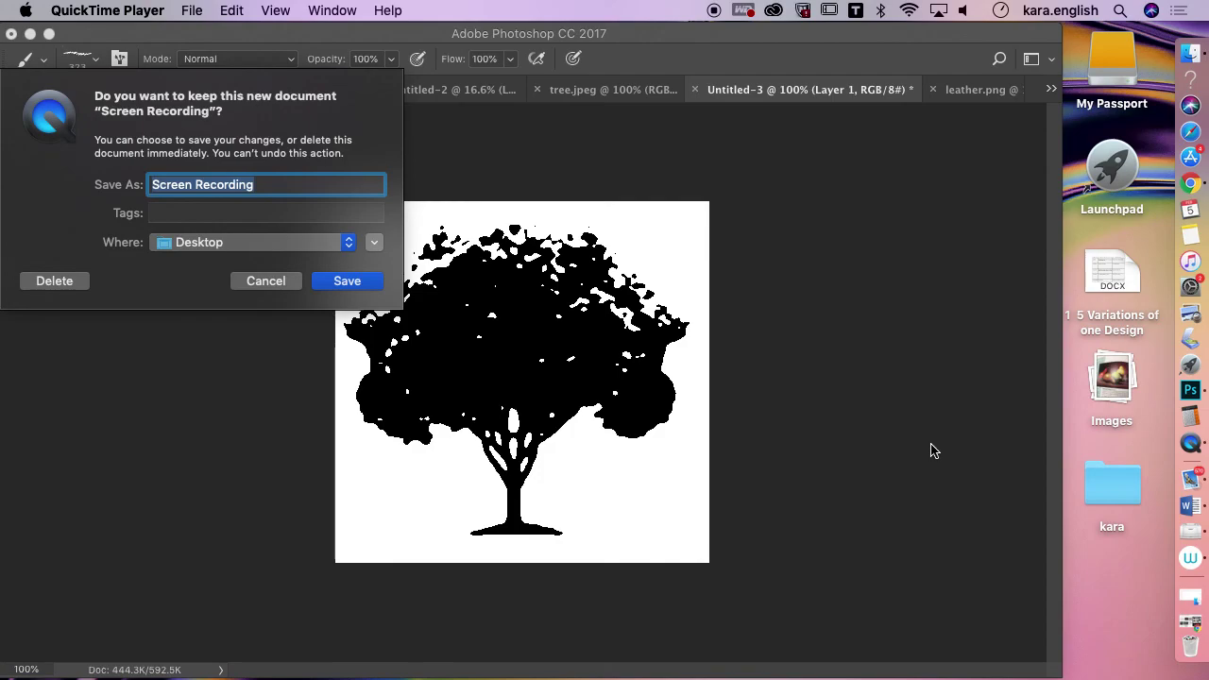
click(258, 186)
text(Texture and Pattern)
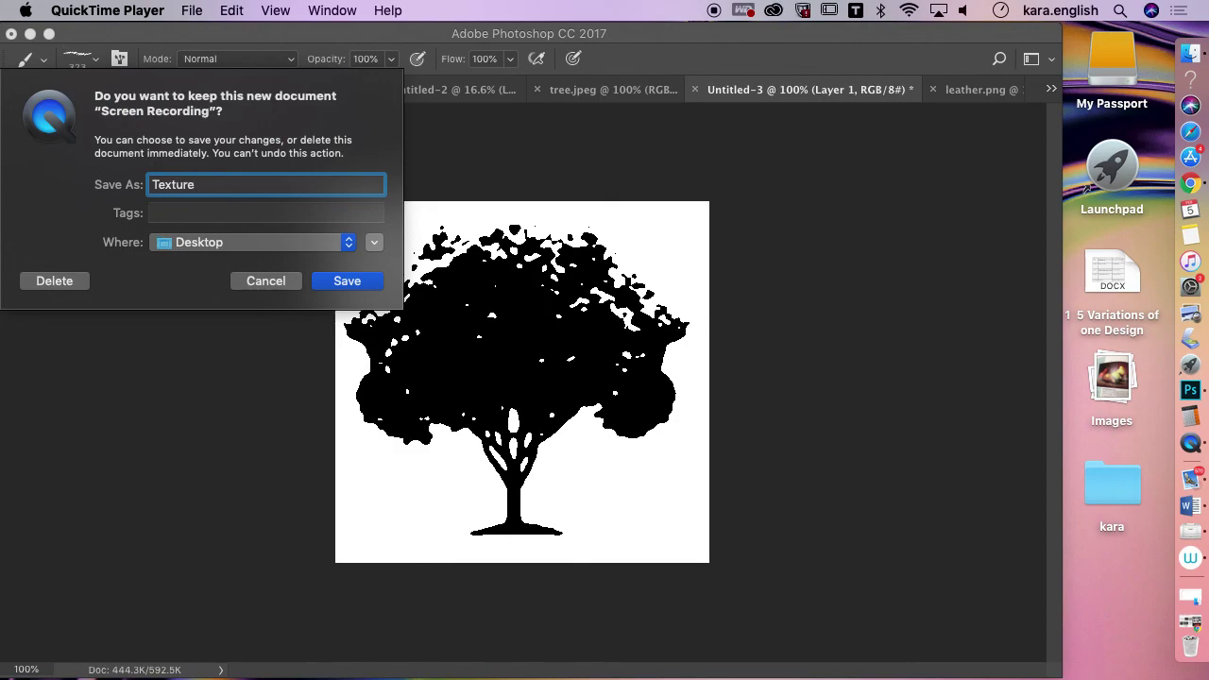